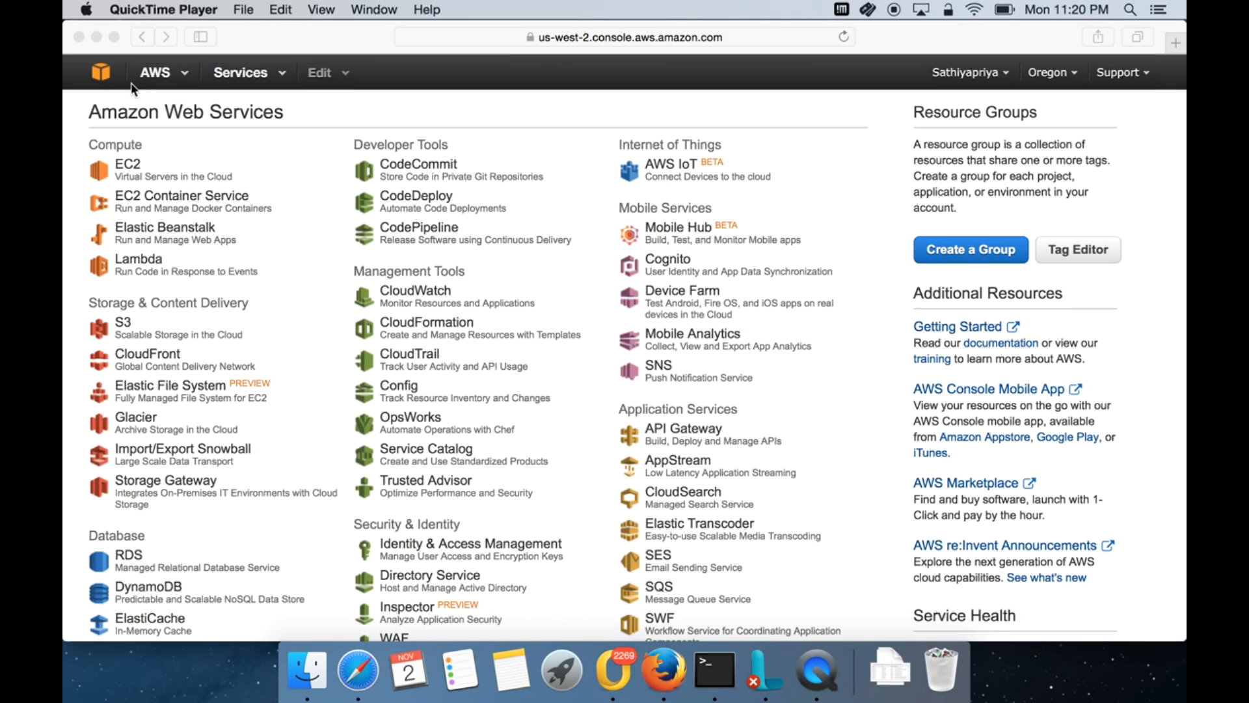
Look through the console's resource group options and the list of AWS services with its categories
left_click(103, 82)
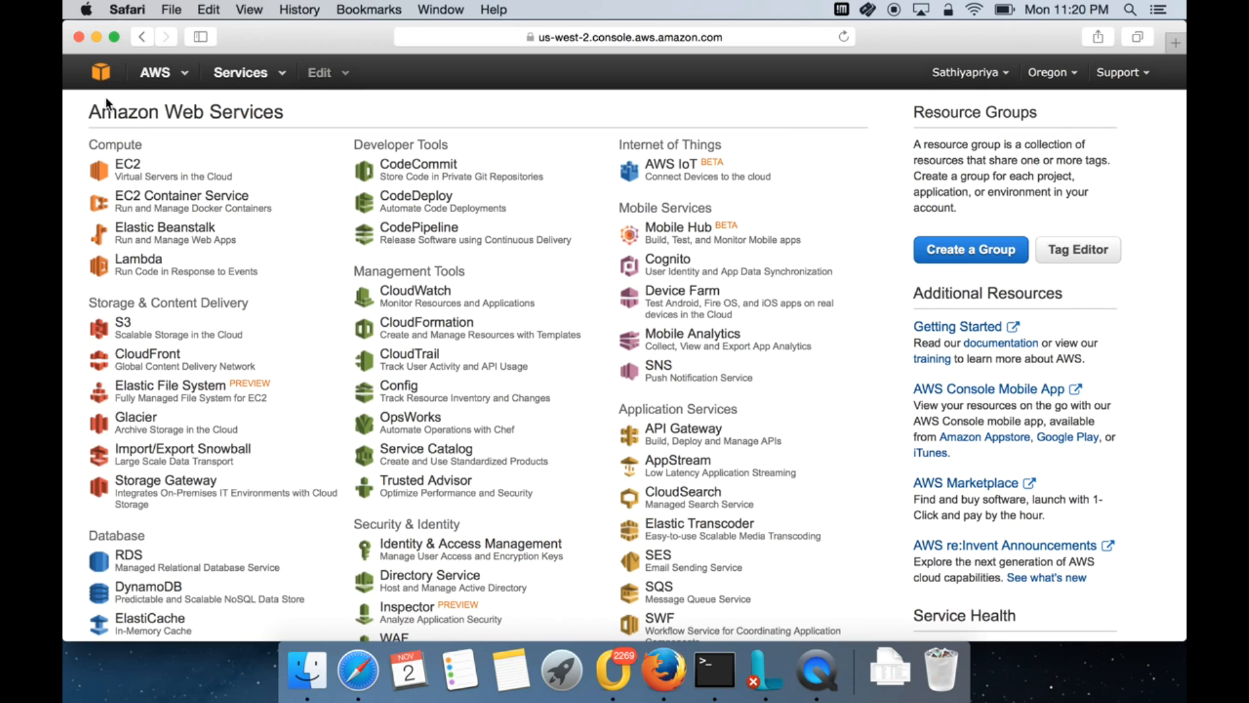
left_click(95, 71)
left_click(186, 83)
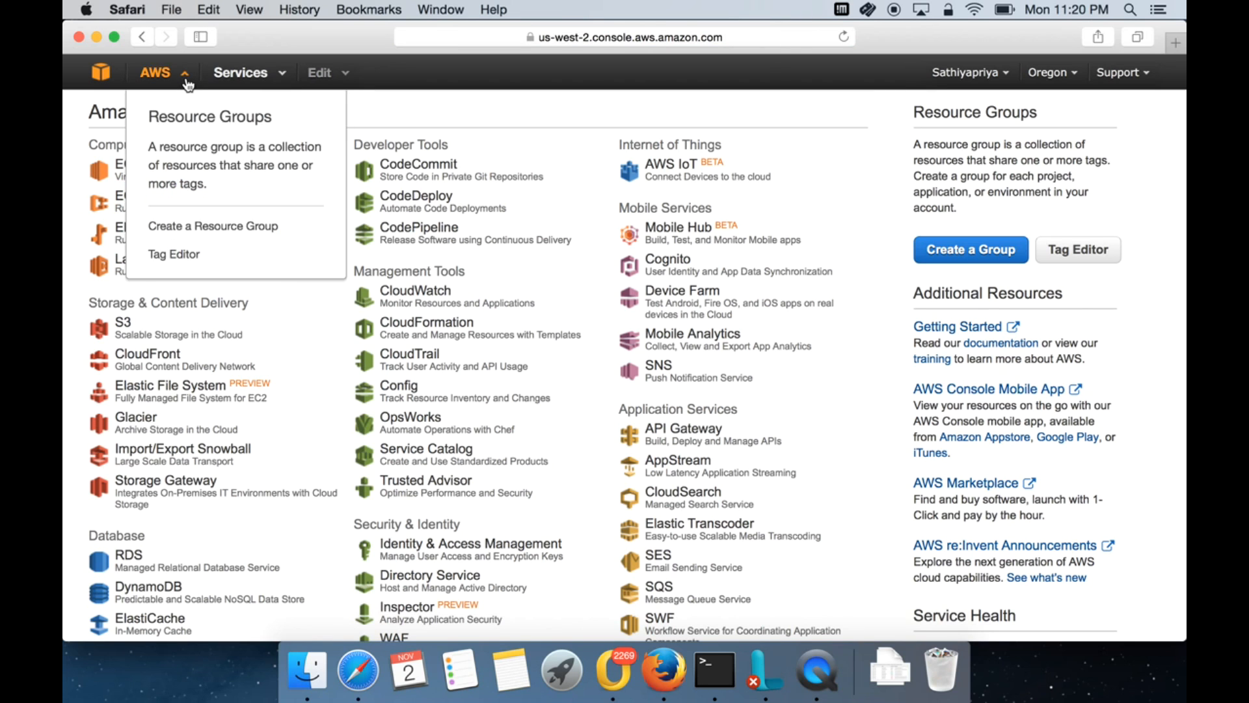
left_click(264, 80)
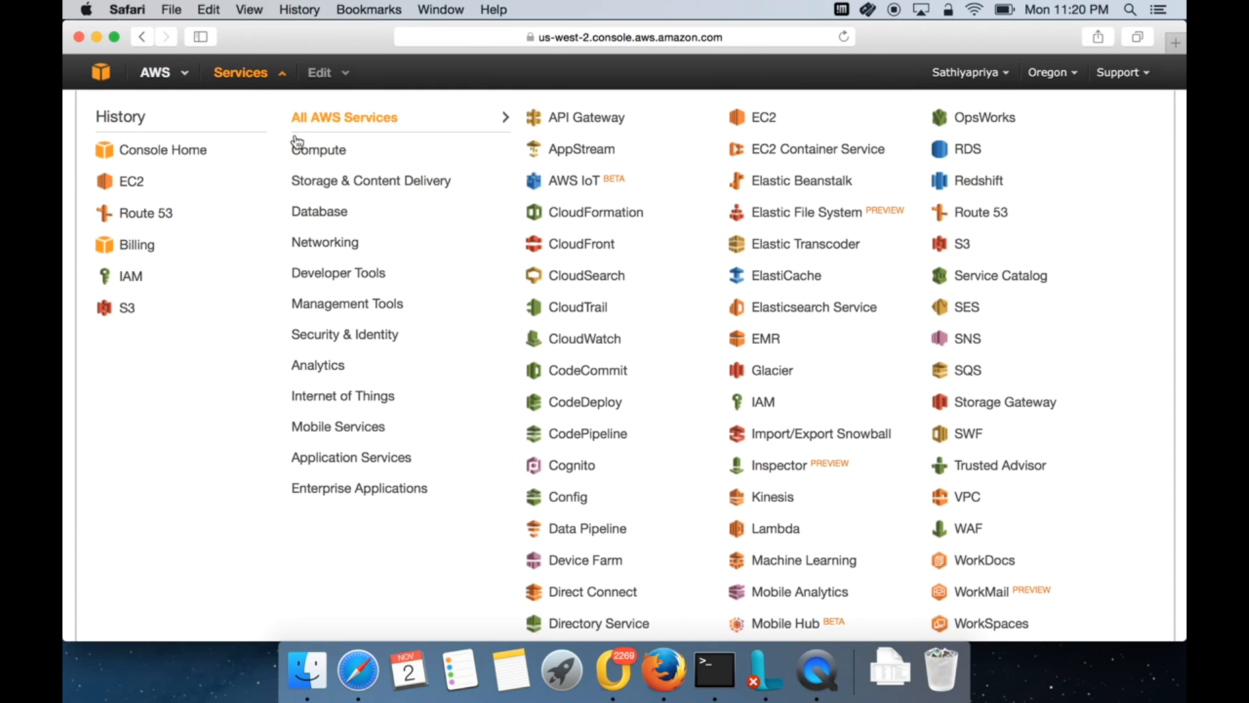
mouse_move(310, 156)
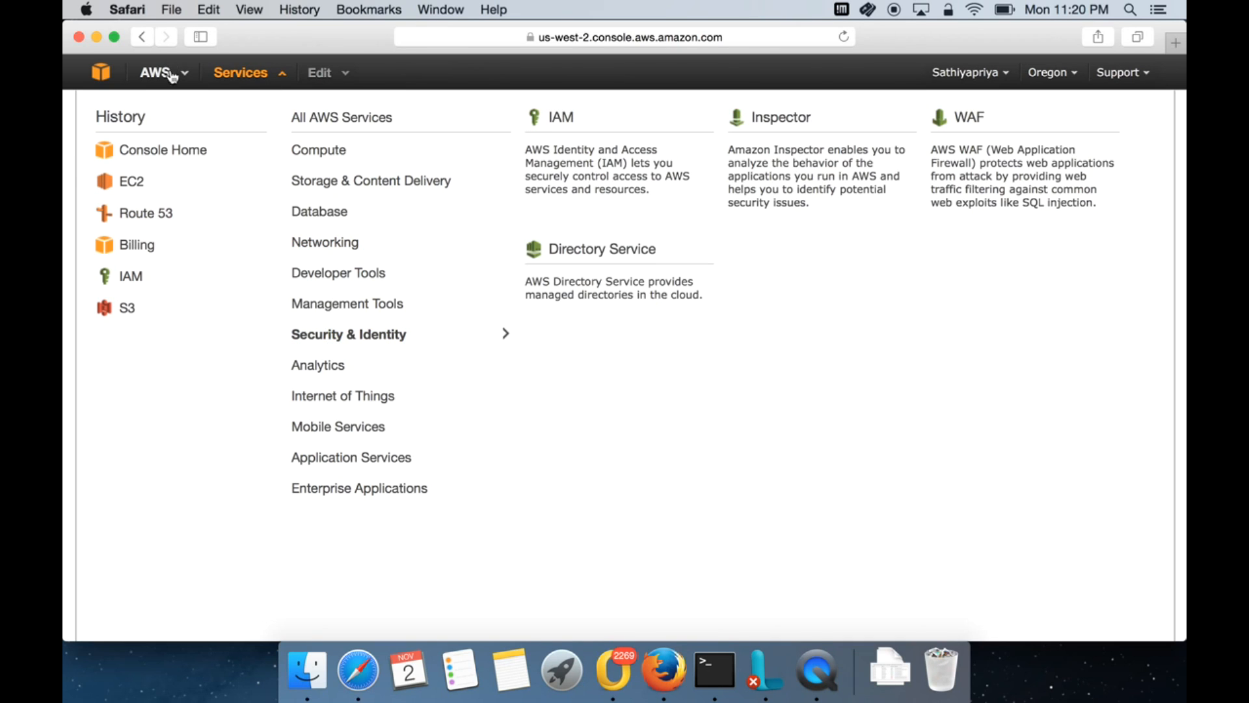
mouse_move(301, 118)
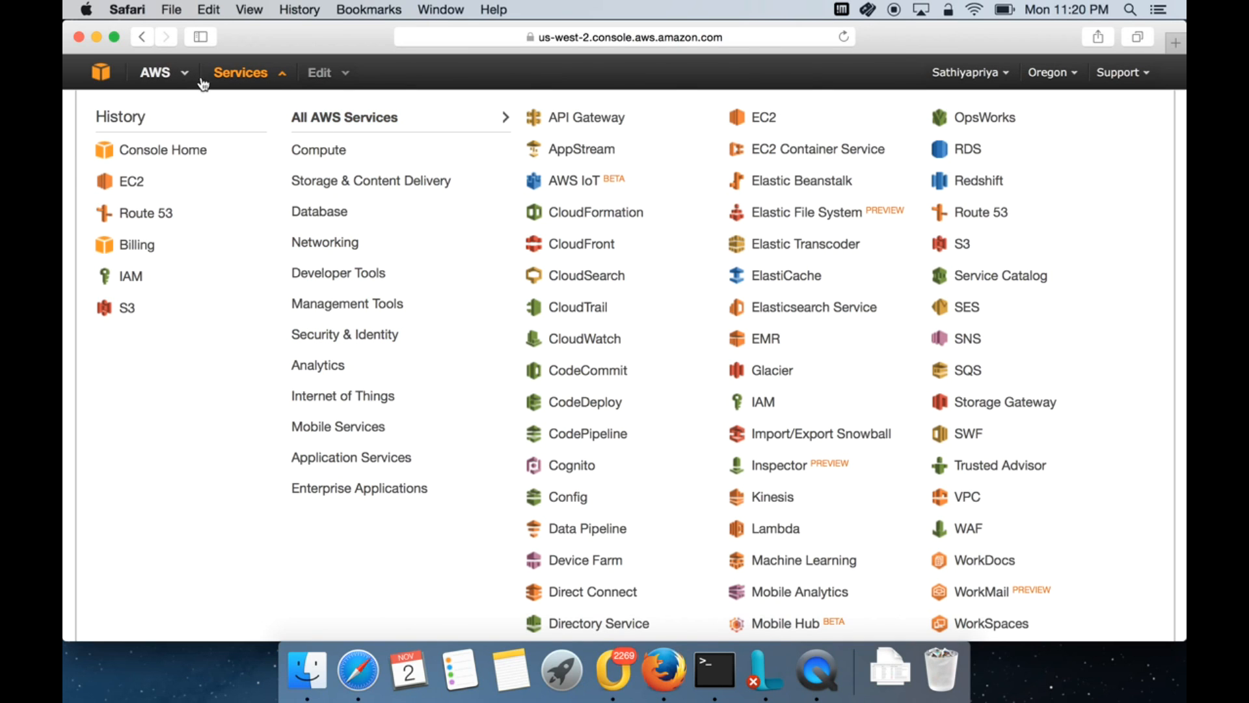
left_click(102, 74)
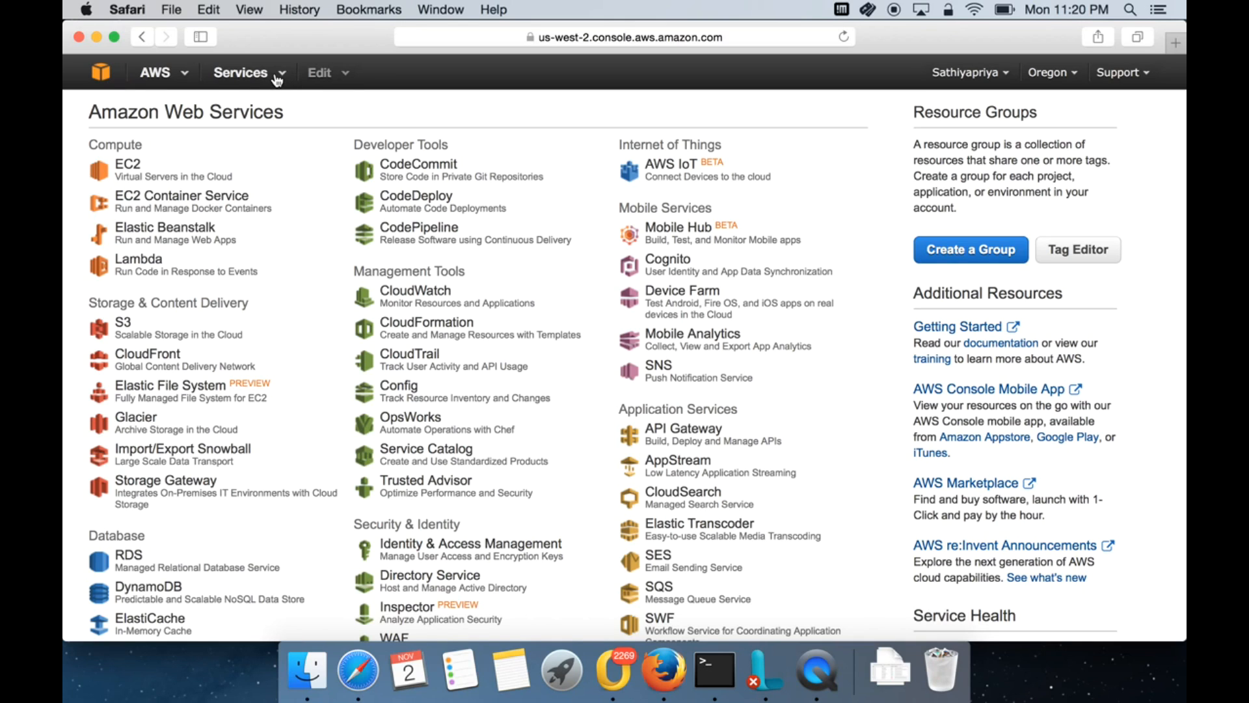
left_click(187, 78)
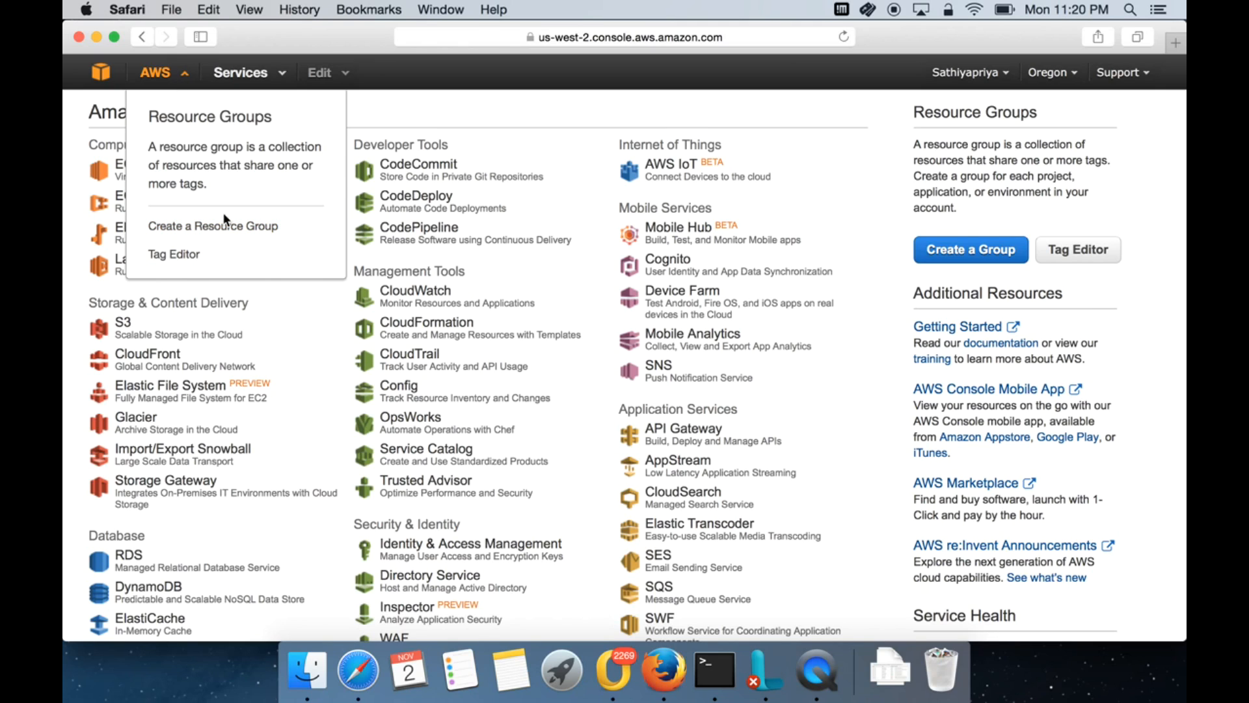
left_click(523, 86)
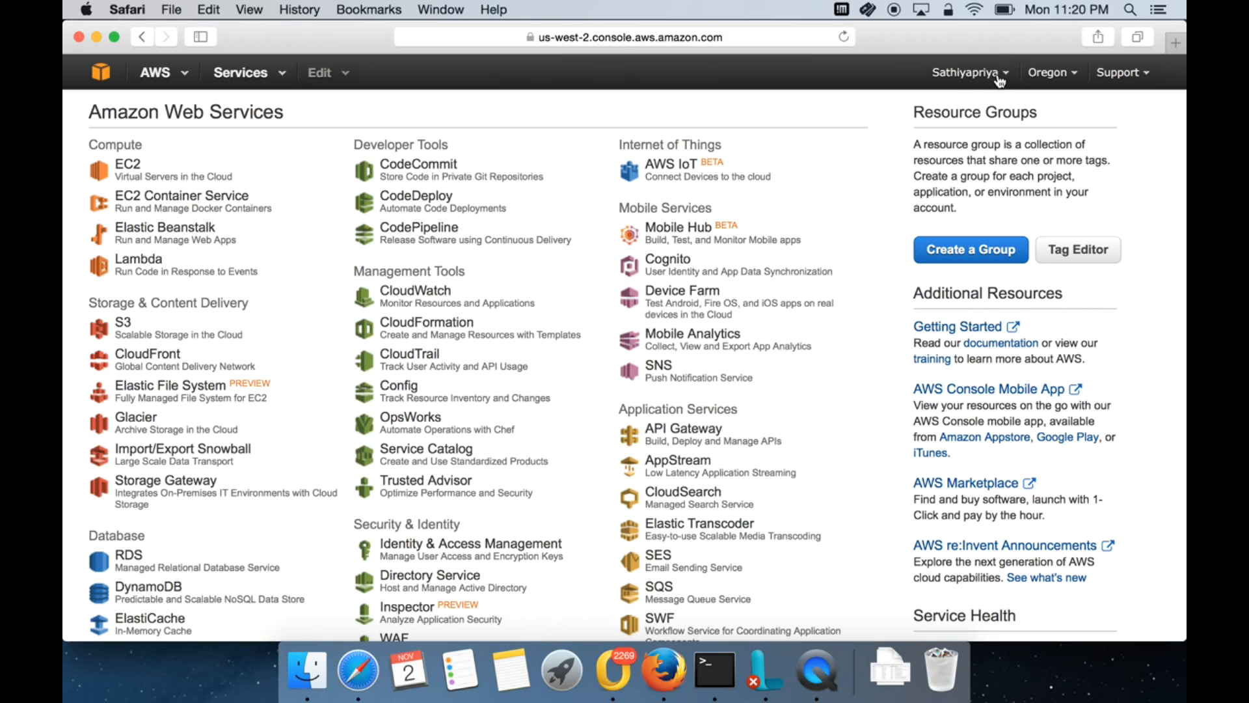
View the region and support options, open the Support Center, and return to the console home page
left_click(1078, 78)
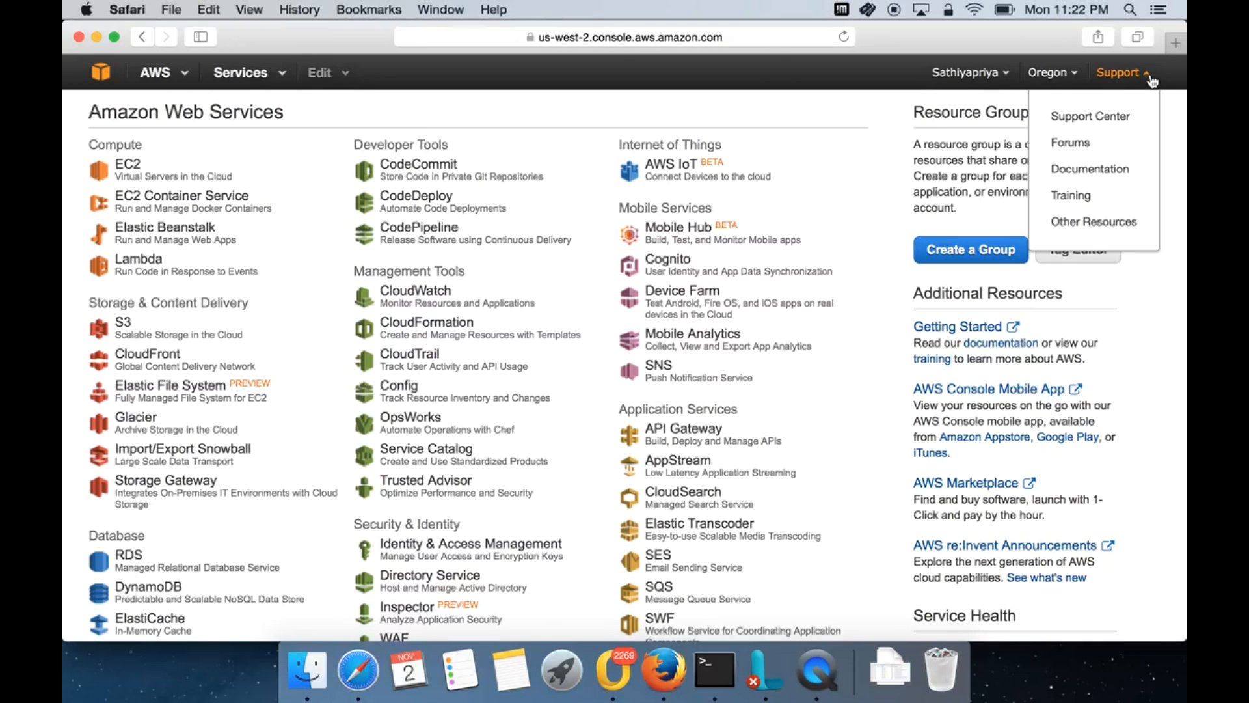
left_click(1121, 112)
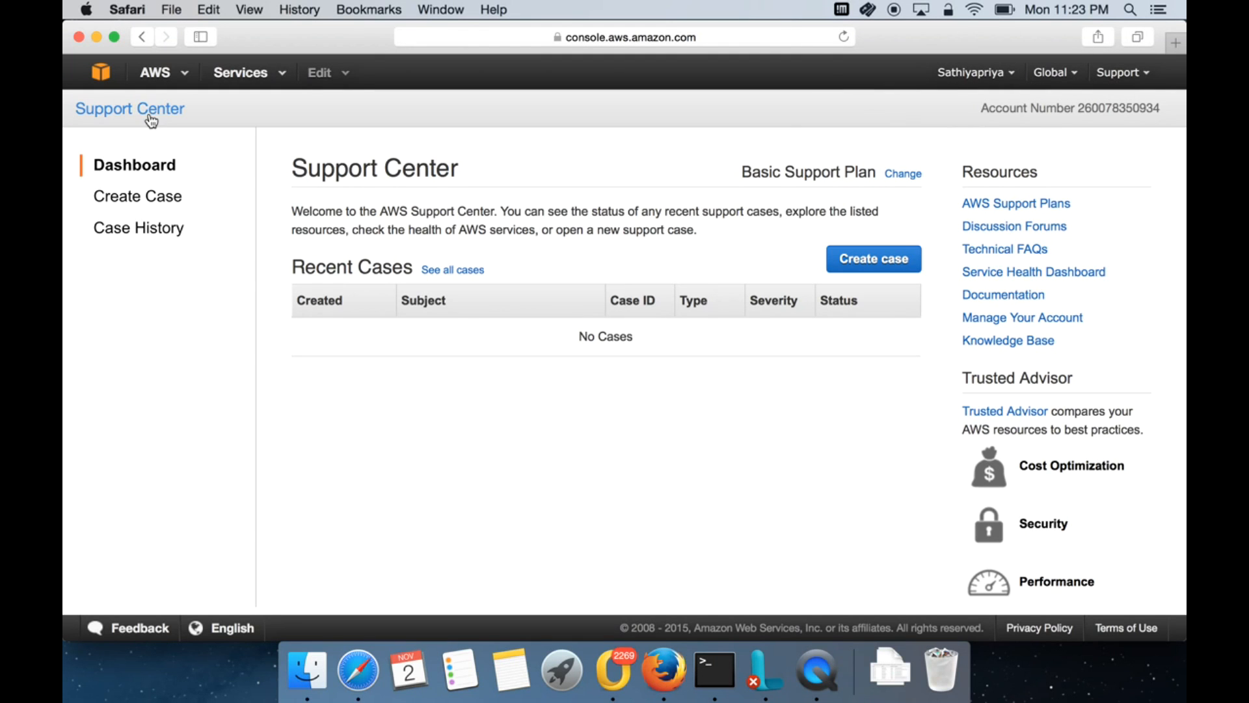
left_click(108, 74)
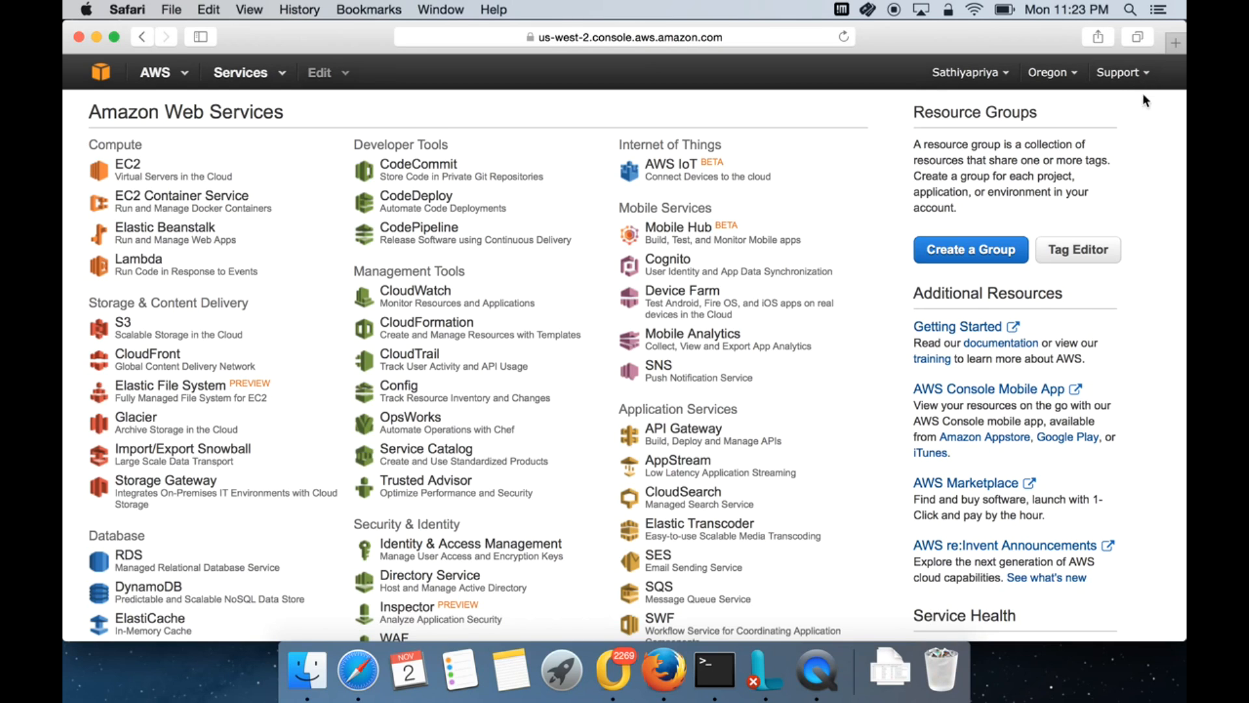
Start launching a new EC2 instance in the US East (N. Virginia) region
left_click(129, 171)
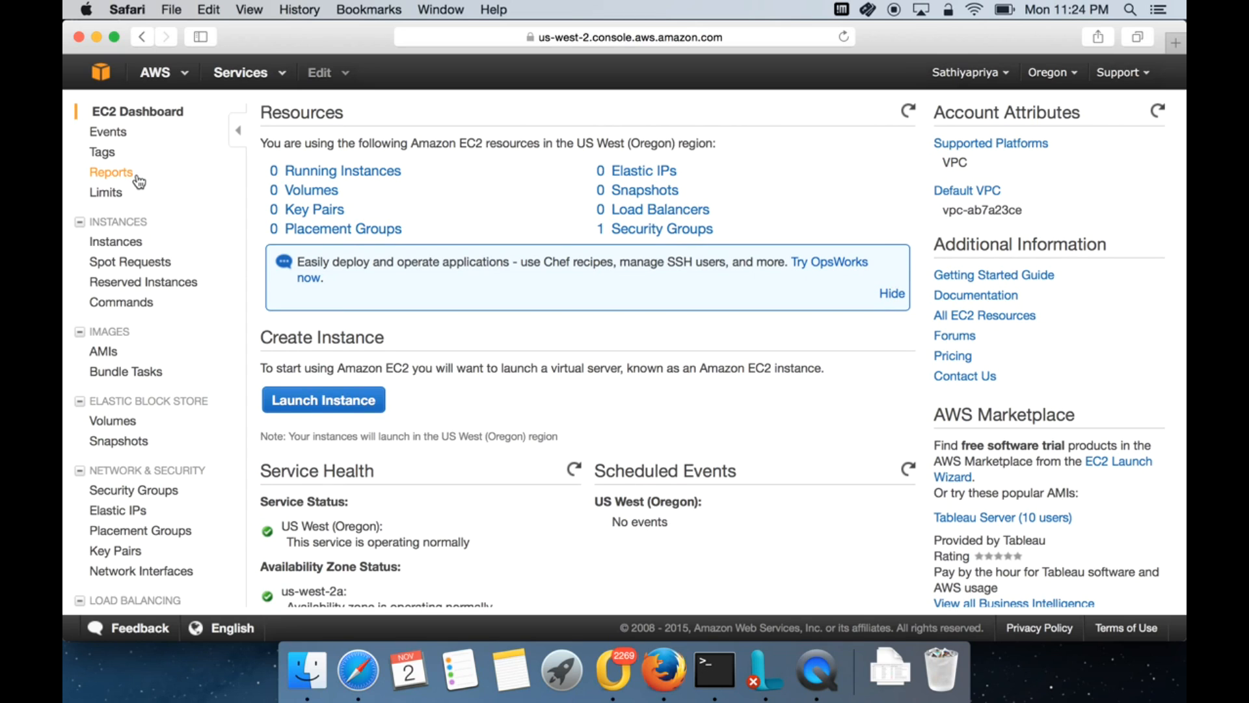
left_click(1071, 75)
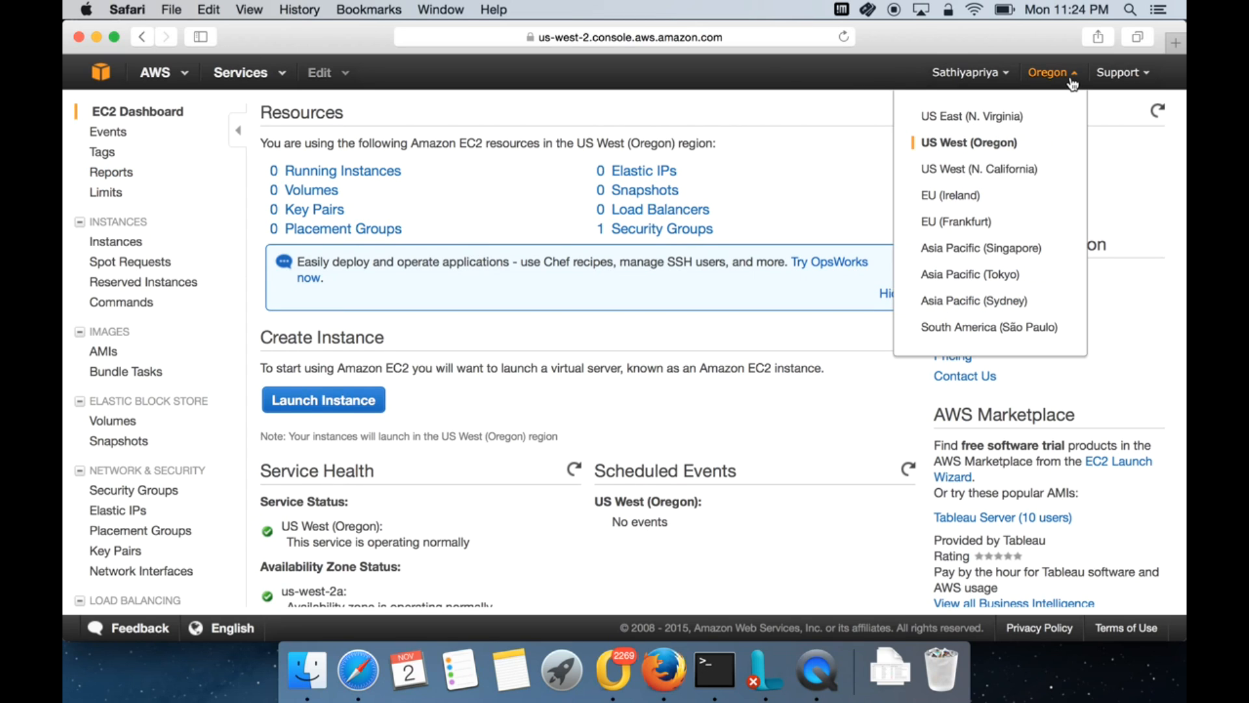
left_click(1003, 119)
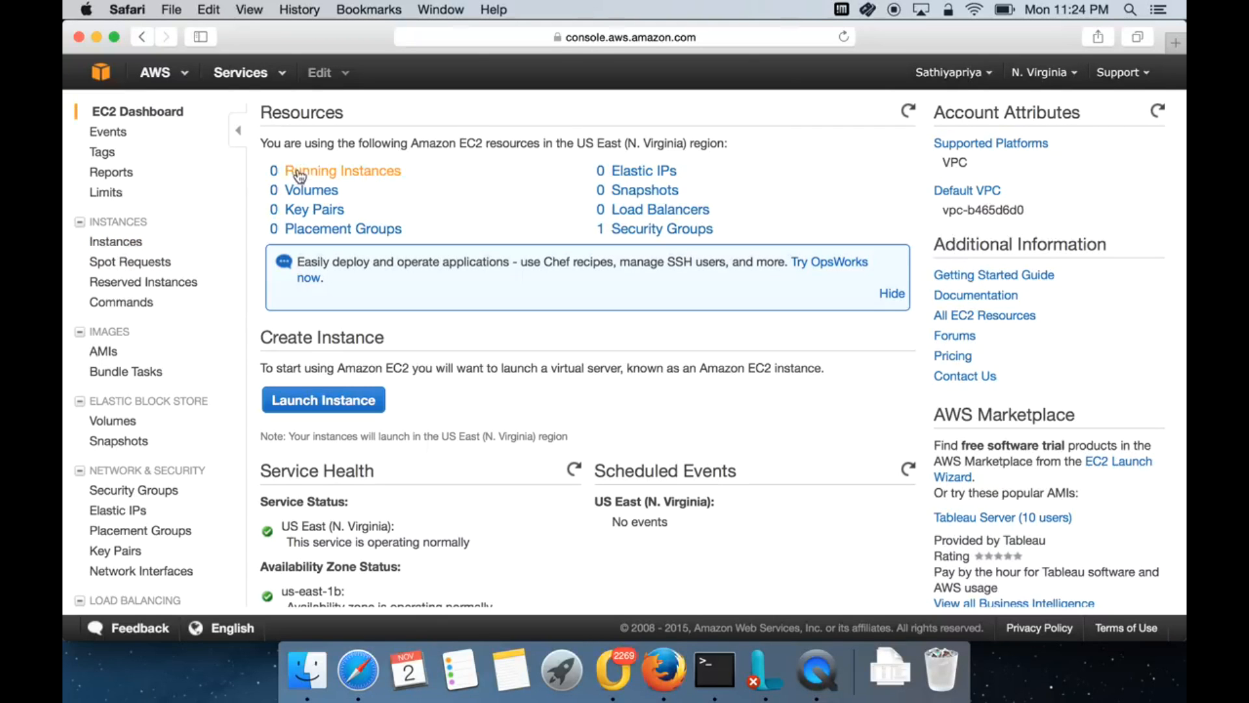
left_click(322, 401)
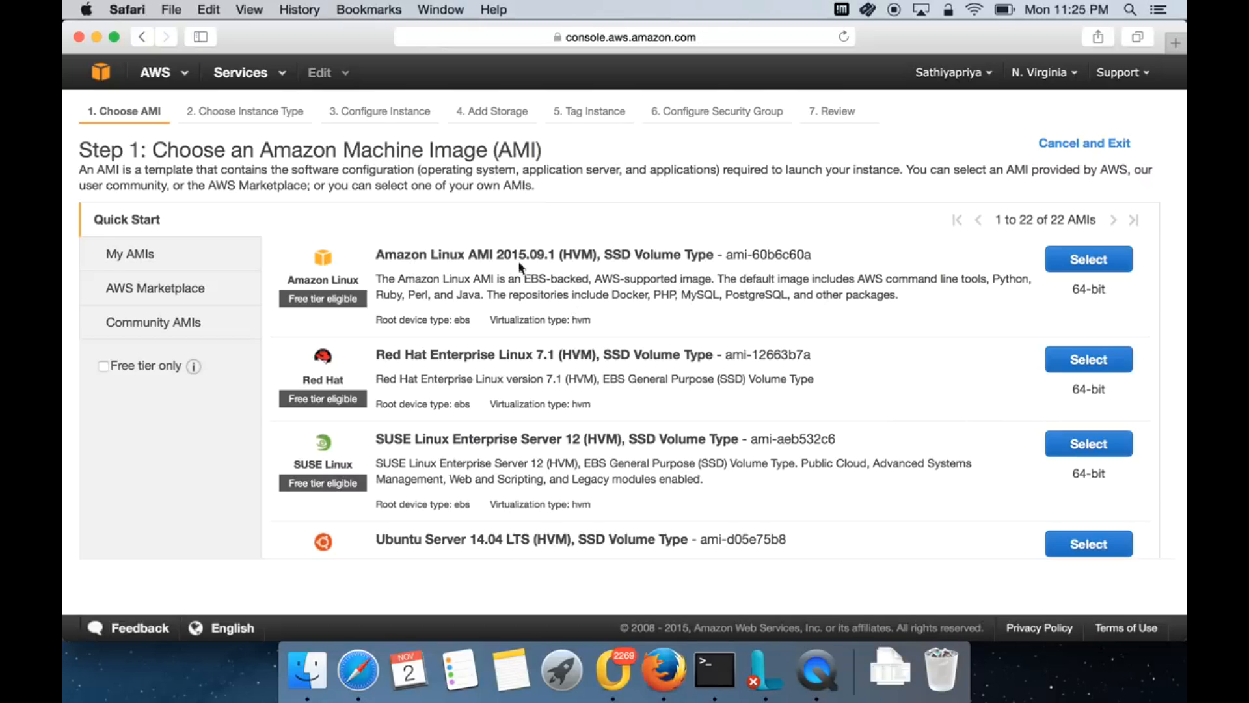
Examine the Quick Start AMI list for the Linux and Windows Server images, their versions and free tier eligibility
left_click_drag(497, 253, 558, 254)
scroll(488, 384, "down", 2)
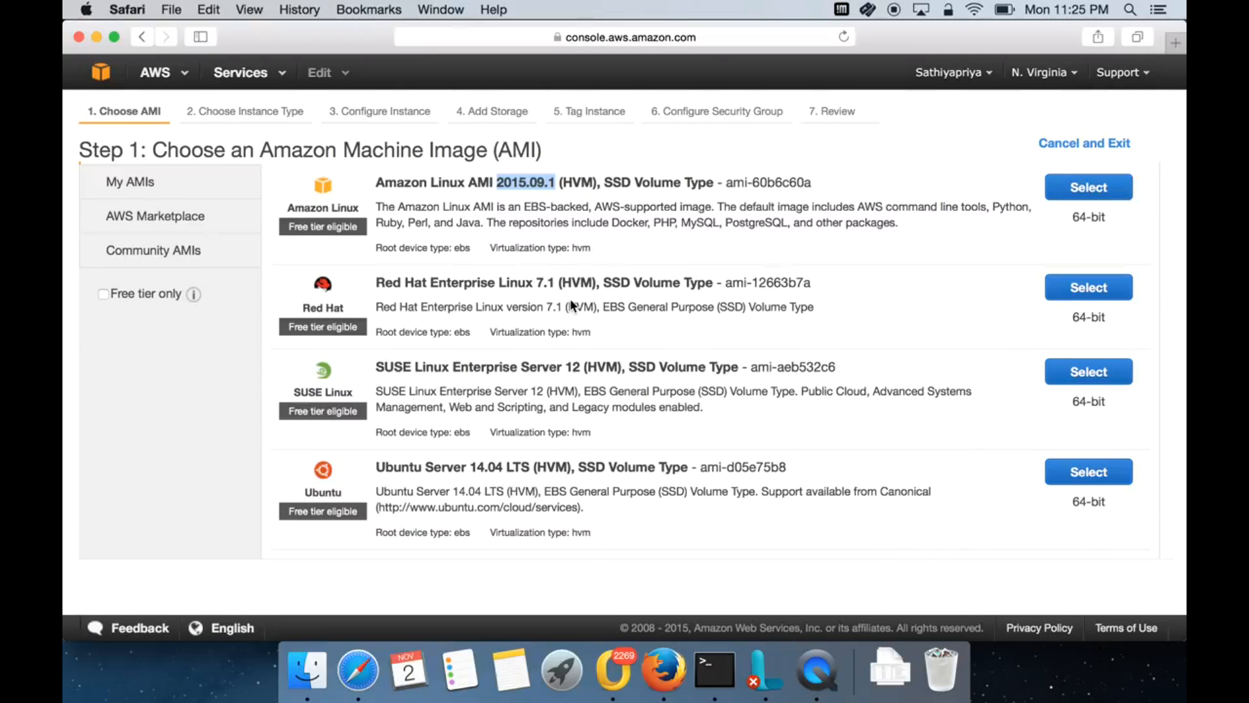
left_click_drag(499, 281, 557, 283)
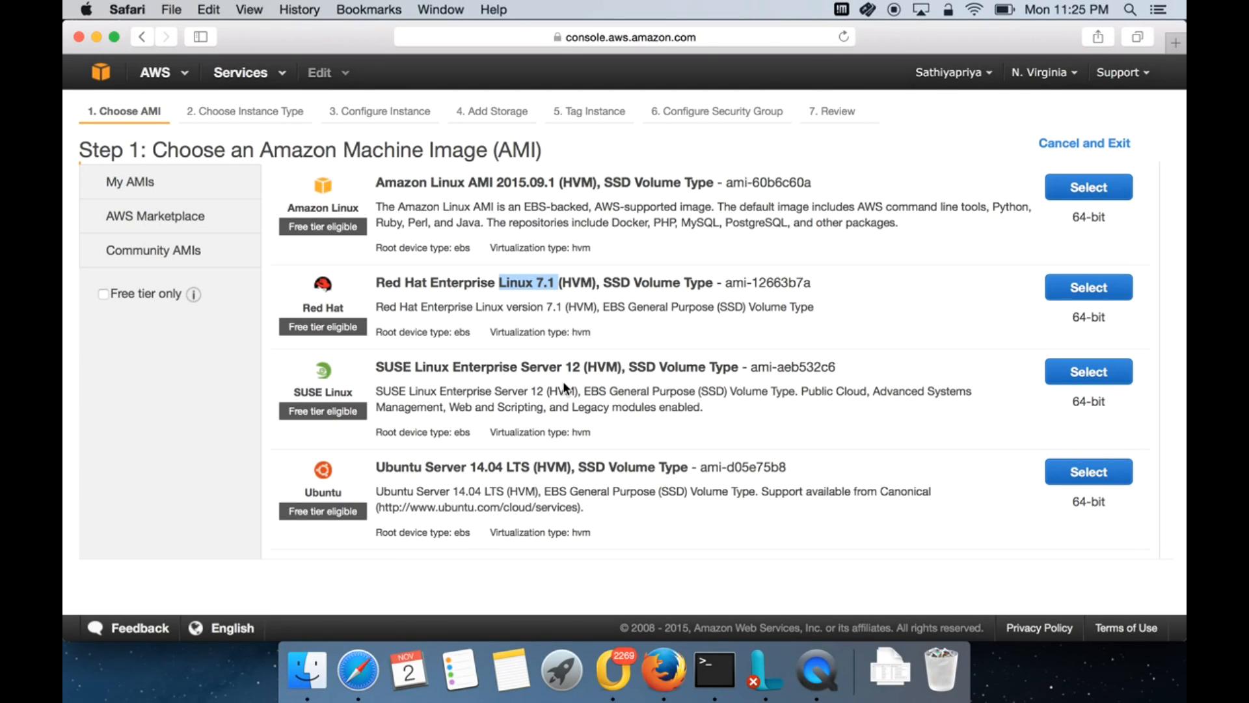
scroll(525, 493, "down", 3)
scroll(526, 493, "up", 4)
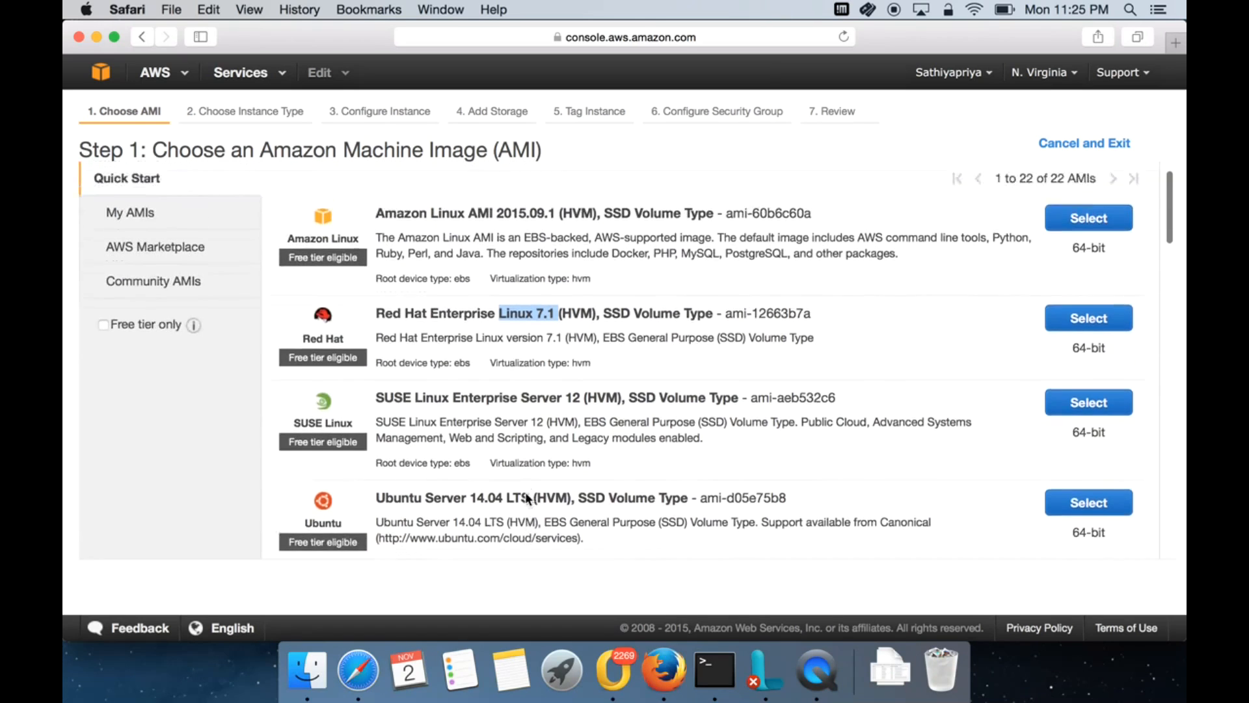
scroll(526, 494, "down", 3)
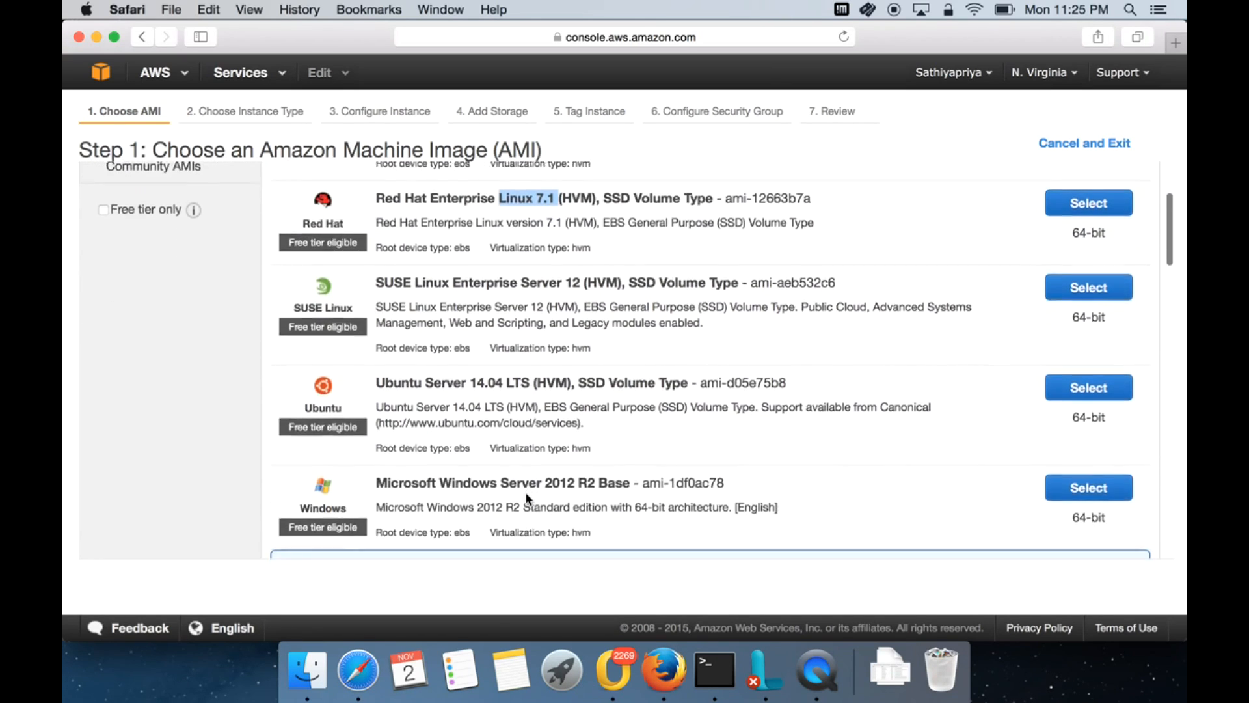
scroll(525, 492, "up", 3)
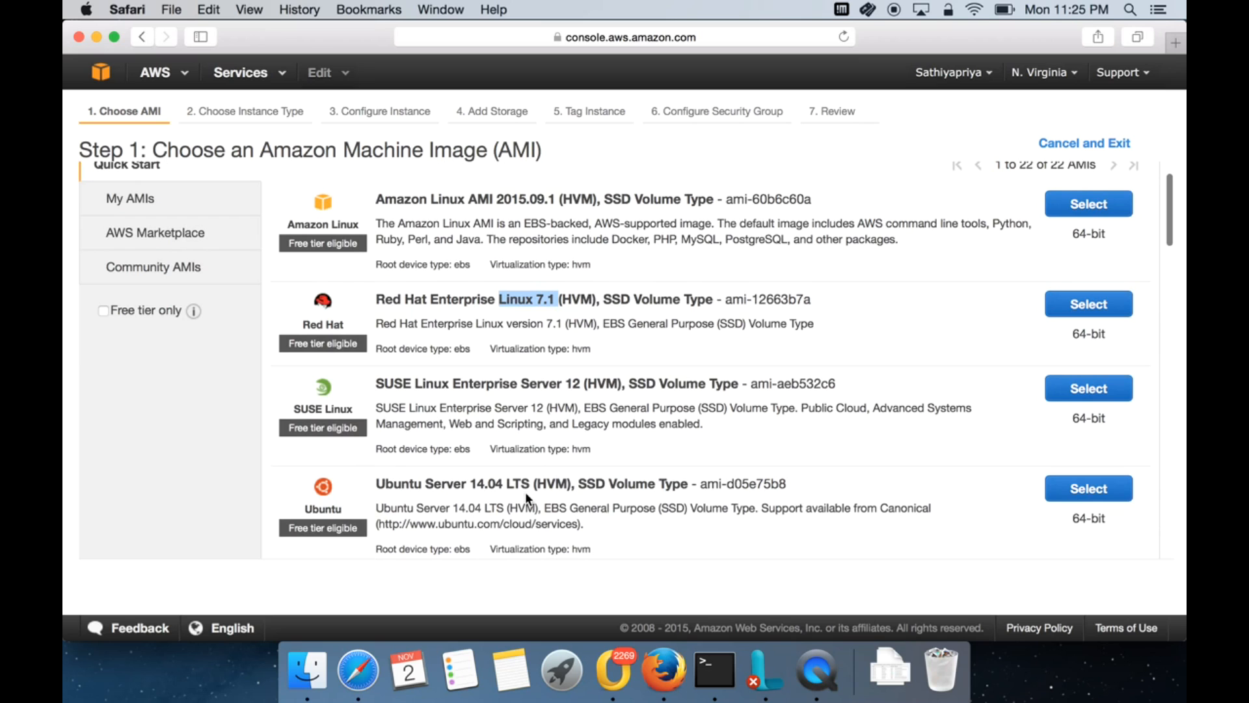
scroll(525, 492, "down", 1)
scroll(525, 492, "up", 1)
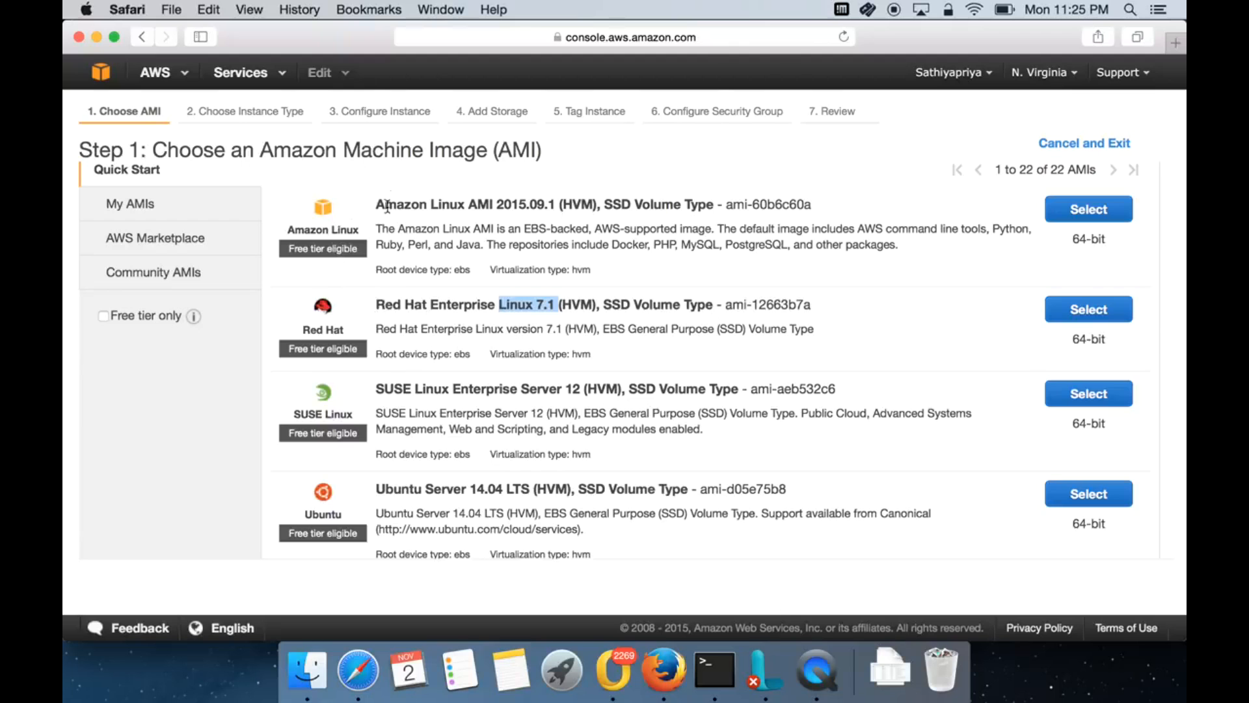
scroll(399, 402, "down", 3)
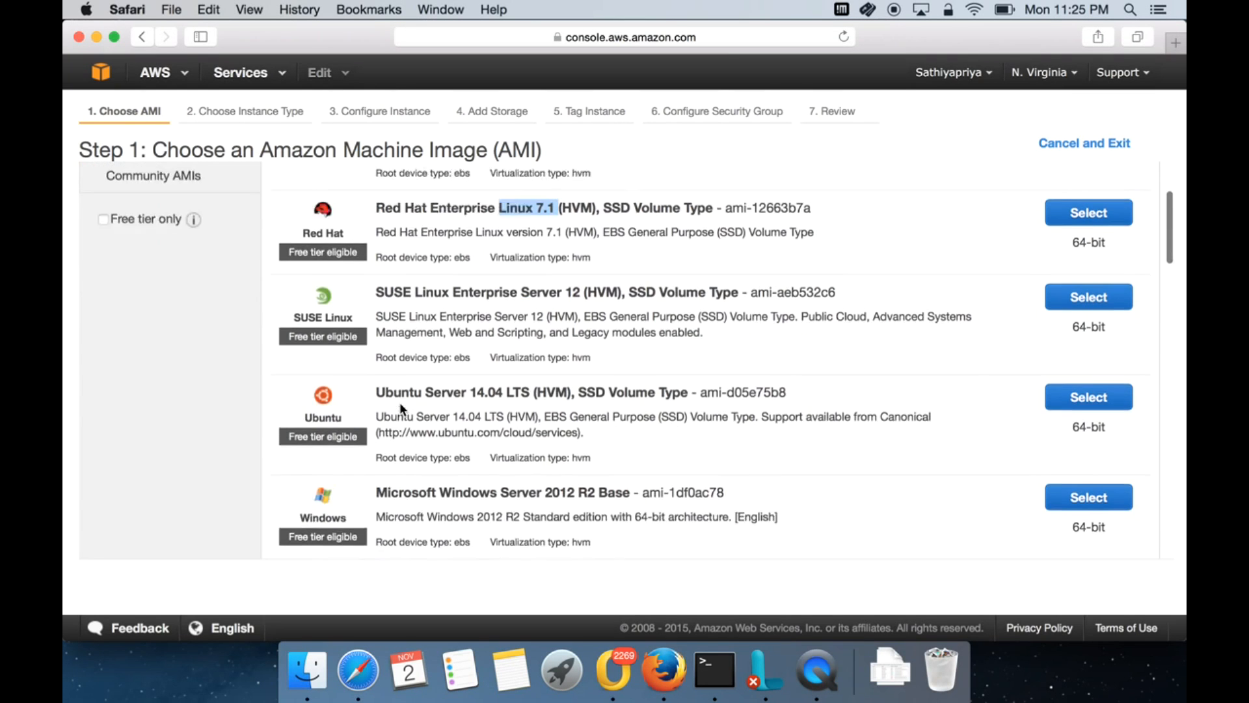
scroll(357, 420, "down", 2)
scroll(357, 427, "up", 3)
scroll(358, 428, "up", 3)
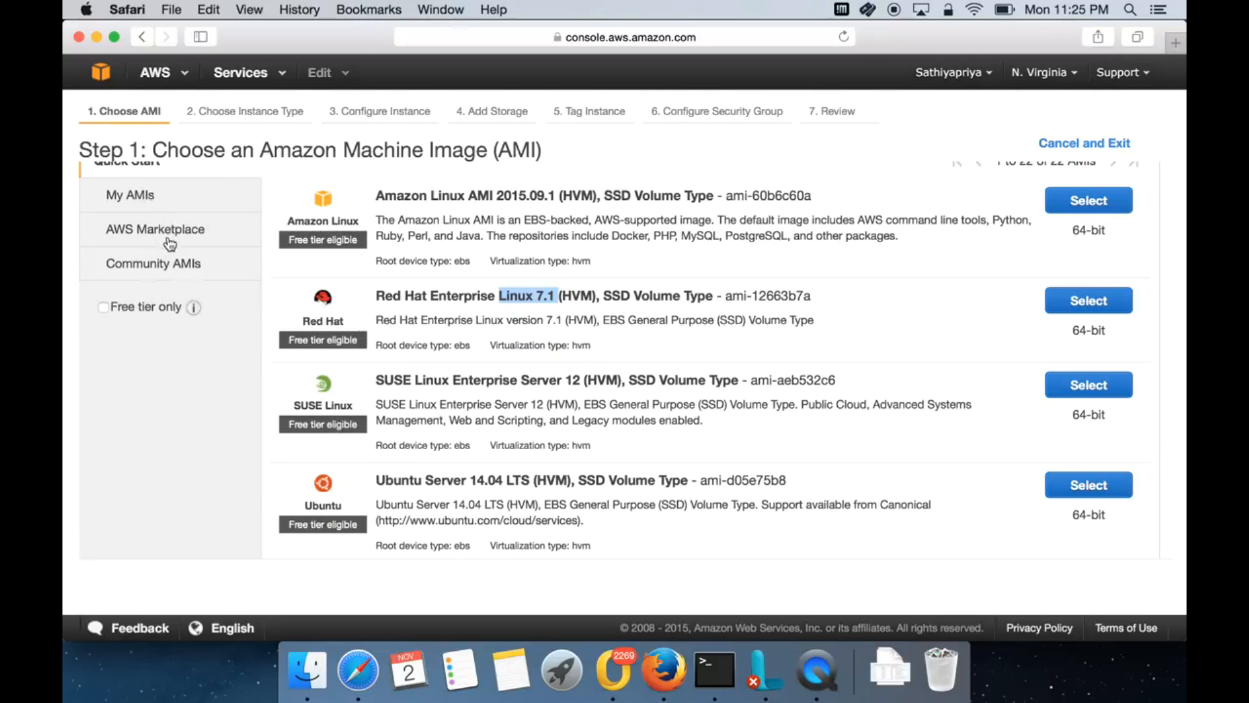
scroll(392, 399, "down", 4)
scroll(391, 399, "down", 9)
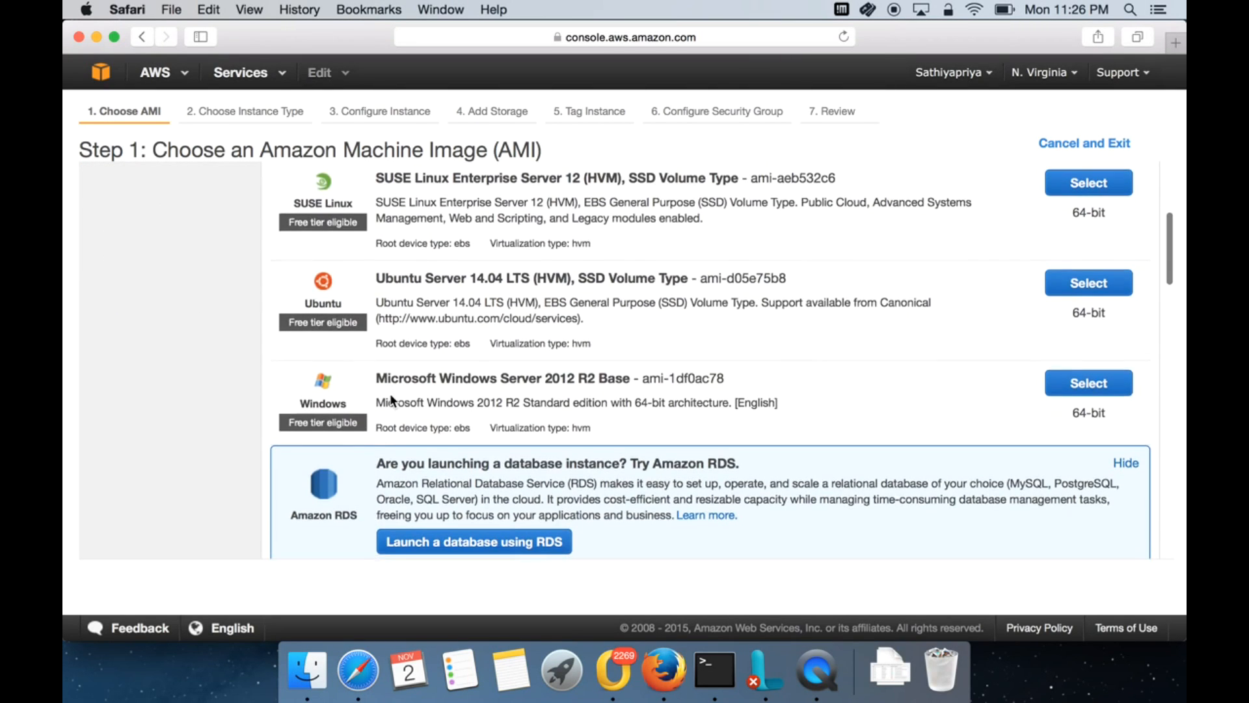
scroll(389, 393, "up", 4)
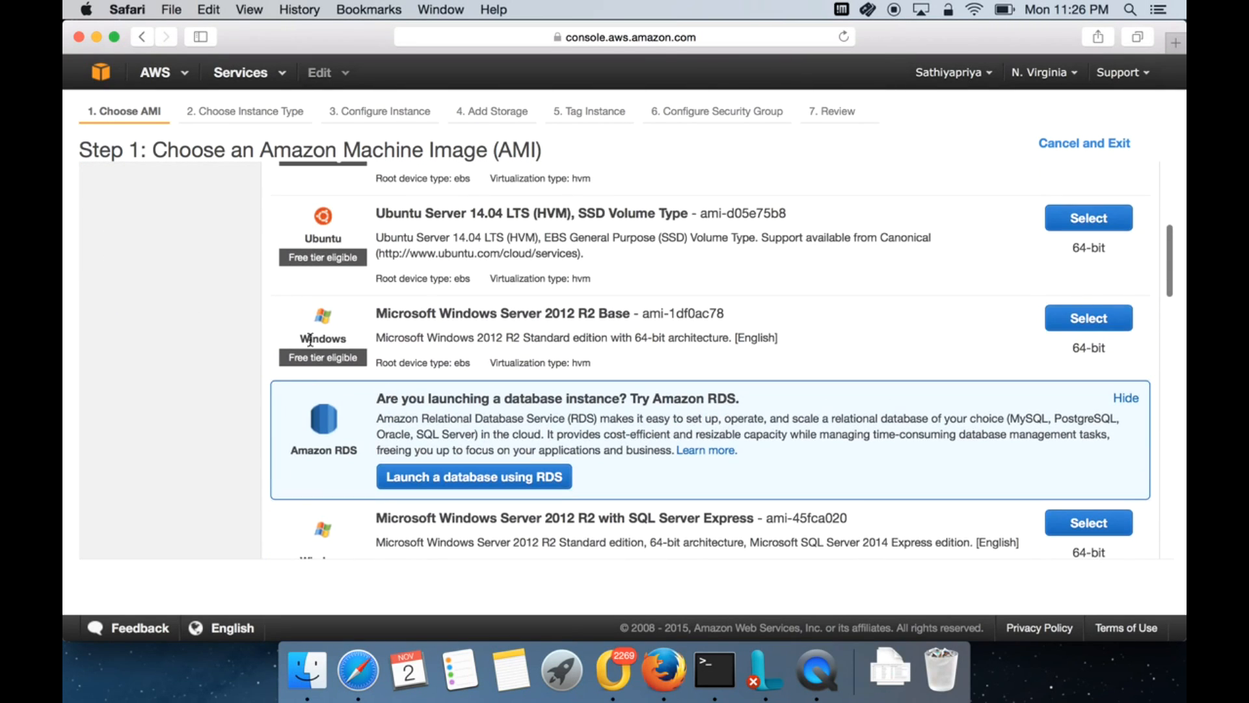
scroll(603, 588, "down", 7)
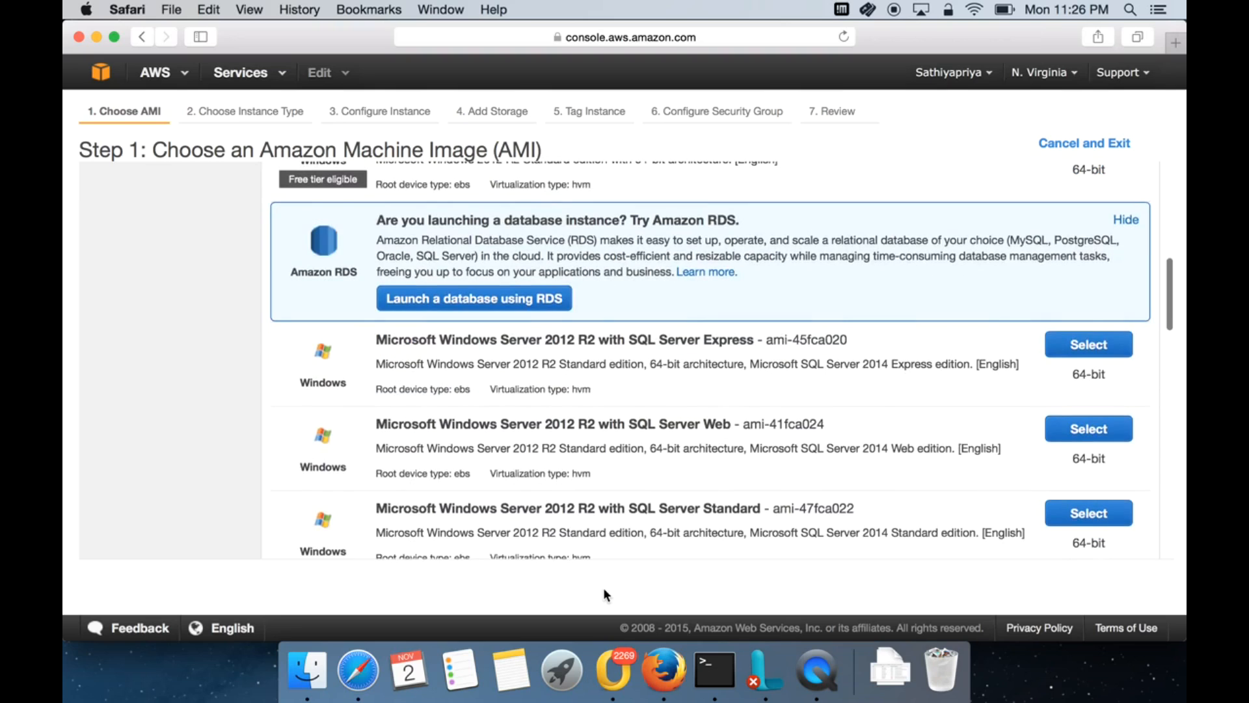
scroll(624, 460, "down", 6)
scroll(623, 460, "down", 15)
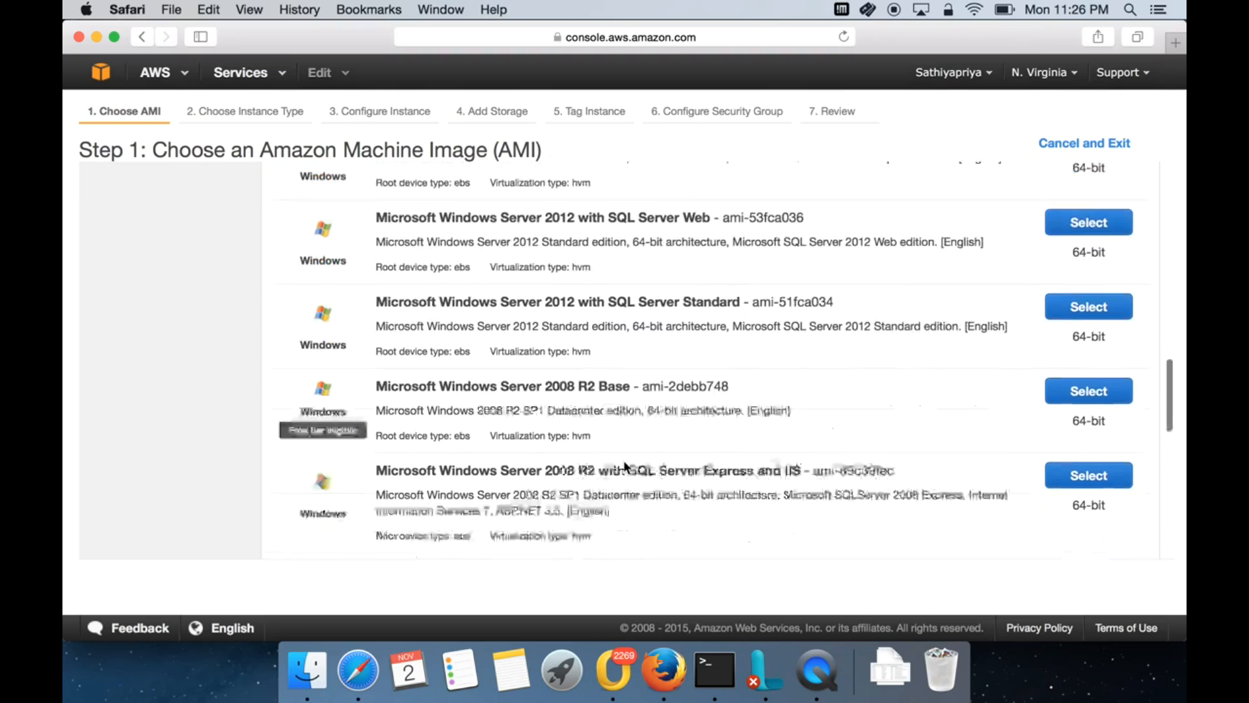
scroll(624, 460, "down", 8)
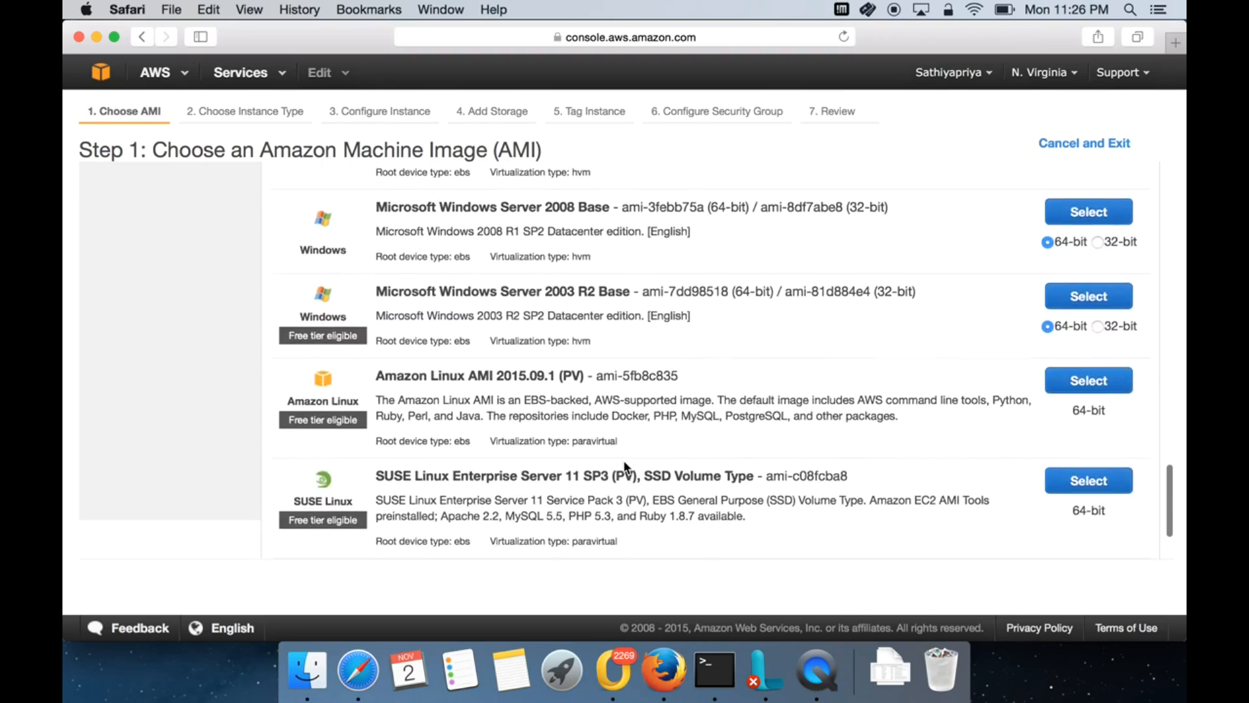
Choose the Amazon Linux AMI 2015.09.1 (HVM), SSD Volume Type as the instance's machine image
scroll(625, 461, "up", 20)
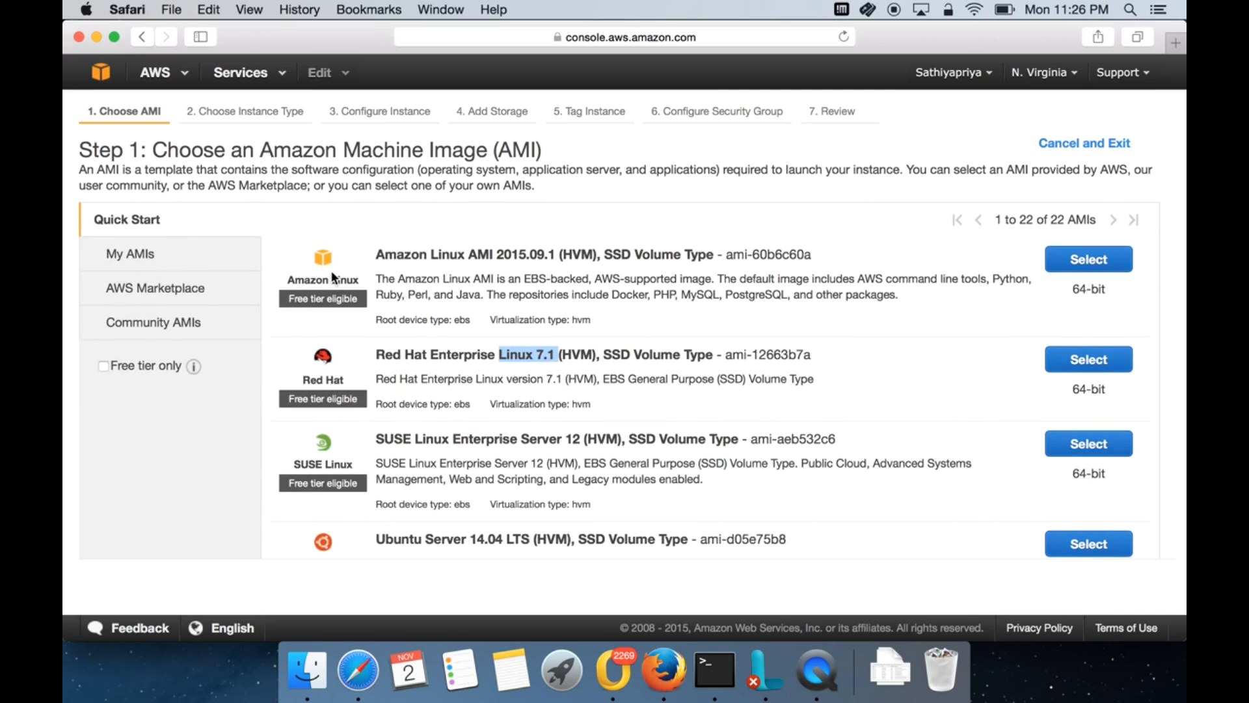
left_click(1100, 262)
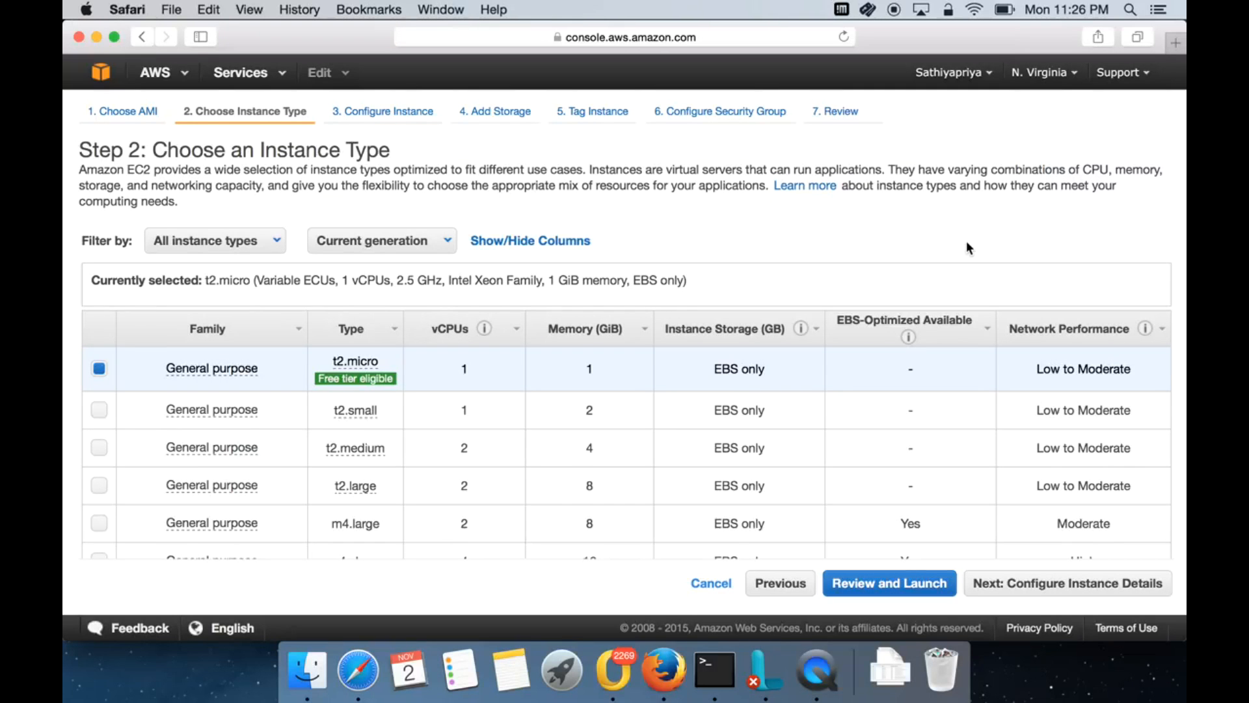
Examine the instance type list, including the free tier note for t2.micro and the range of available families
scroll(967, 247, "down", 2)
scroll(967, 247, "up", 2)
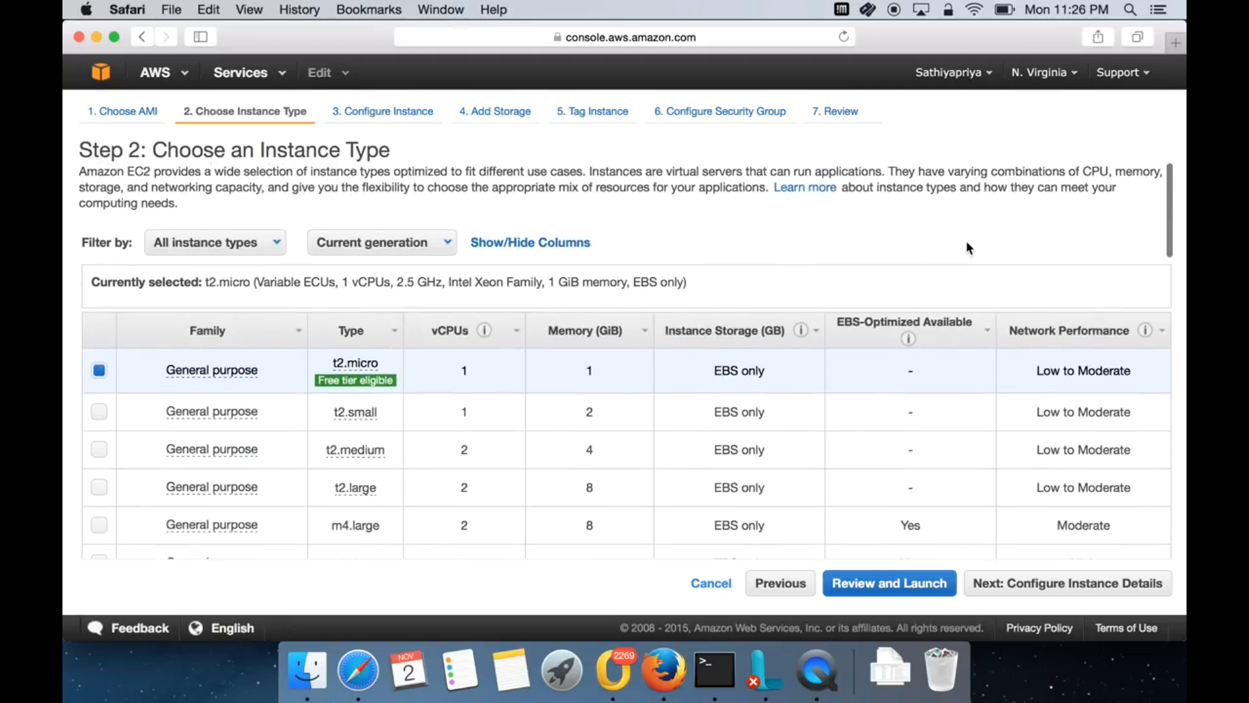
scroll(968, 247, "down", 3)
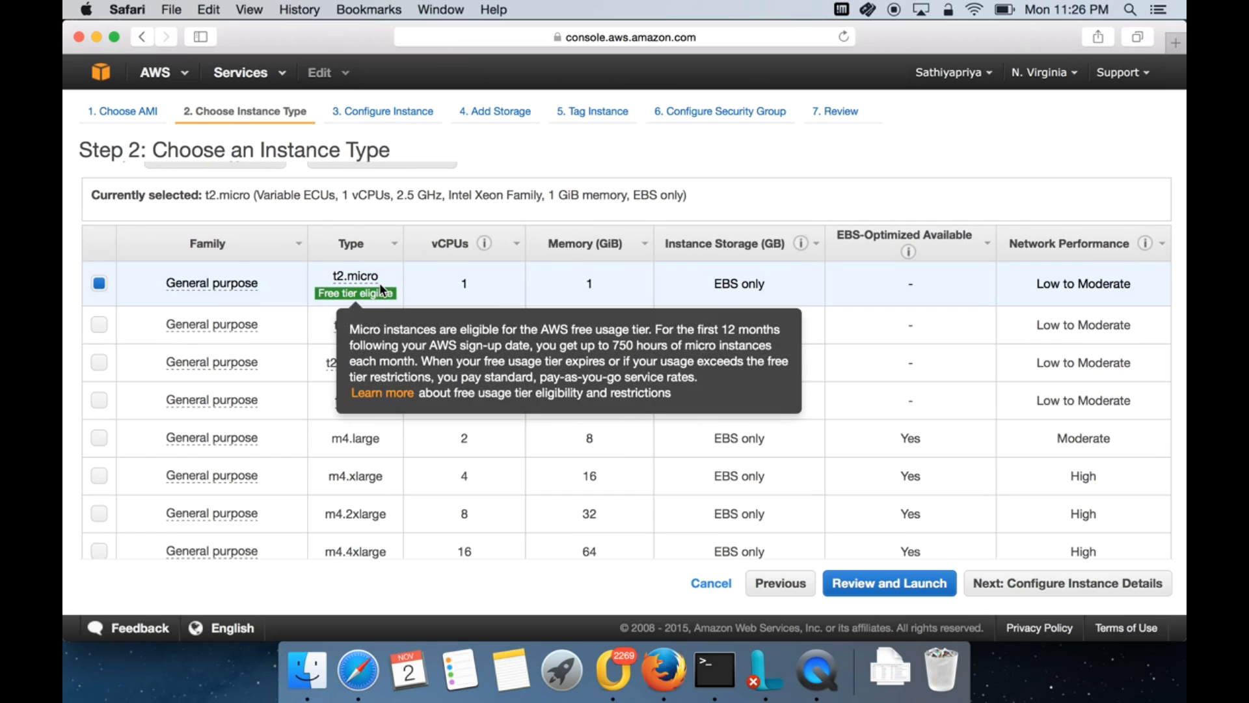
mouse_move(349, 302)
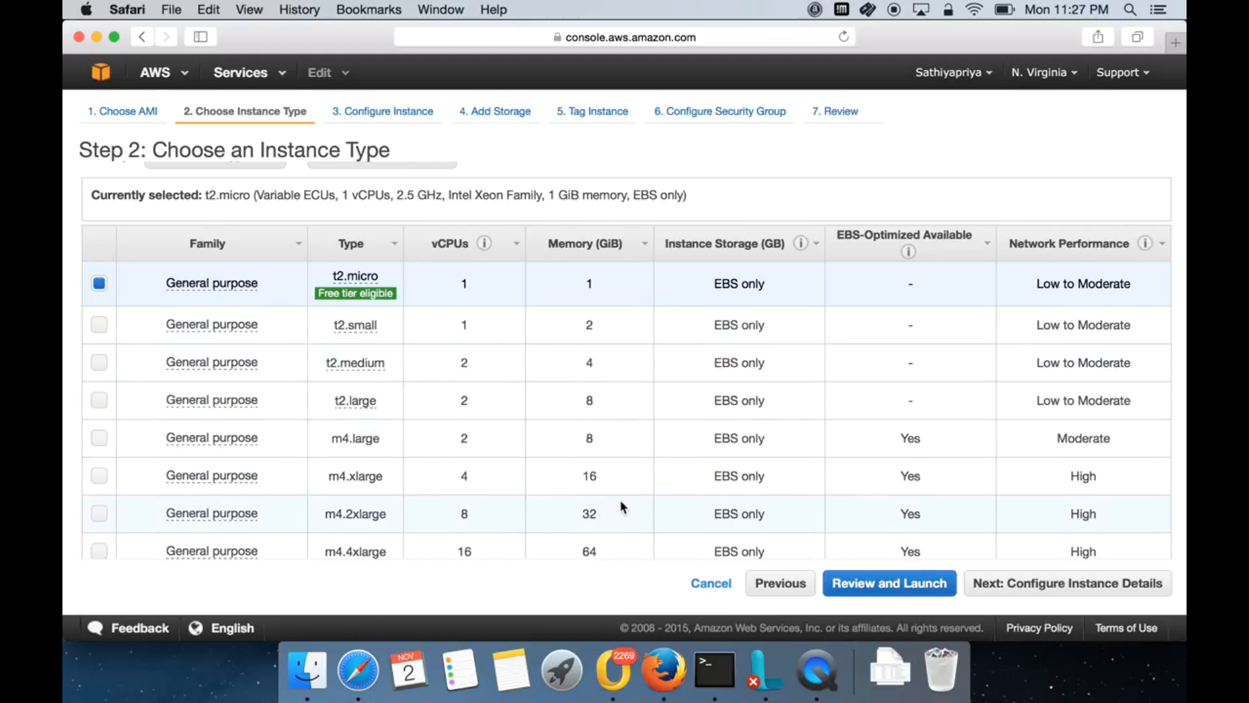
scroll(622, 502, "down", 3)
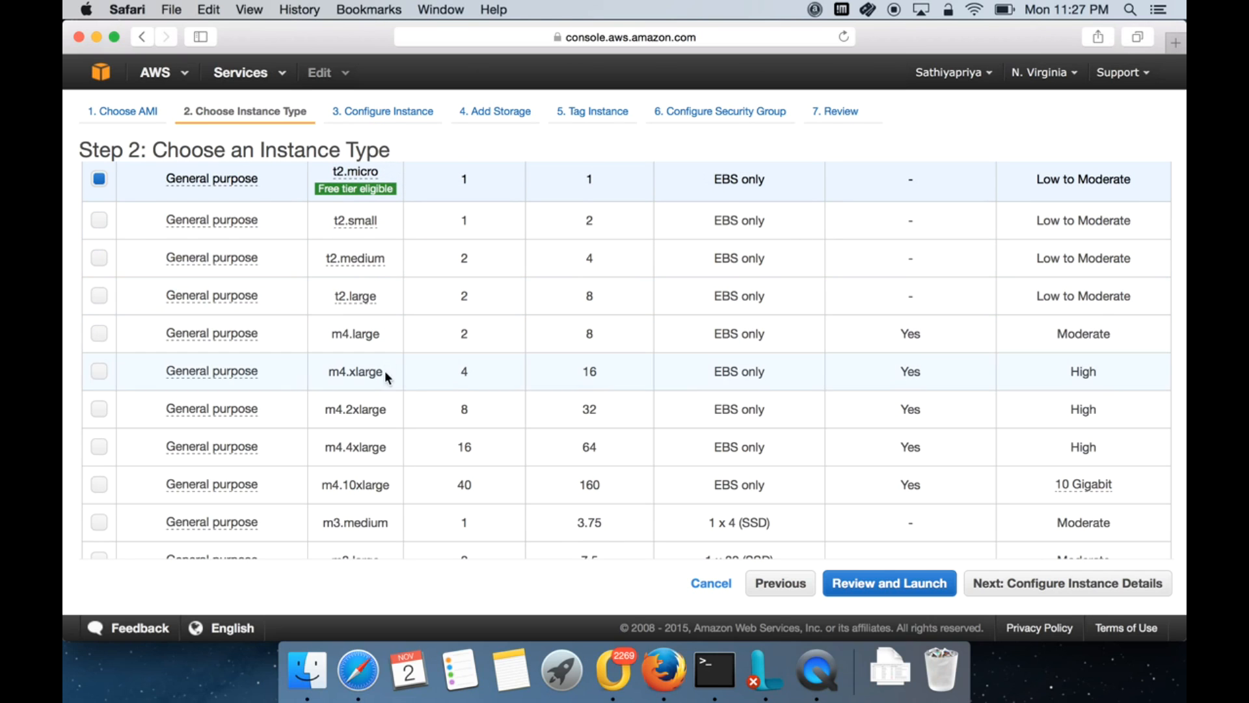
scroll(424, 475, "down", 5)
scroll(426, 483, "down", 4)
scroll(425, 480, "down", 9)
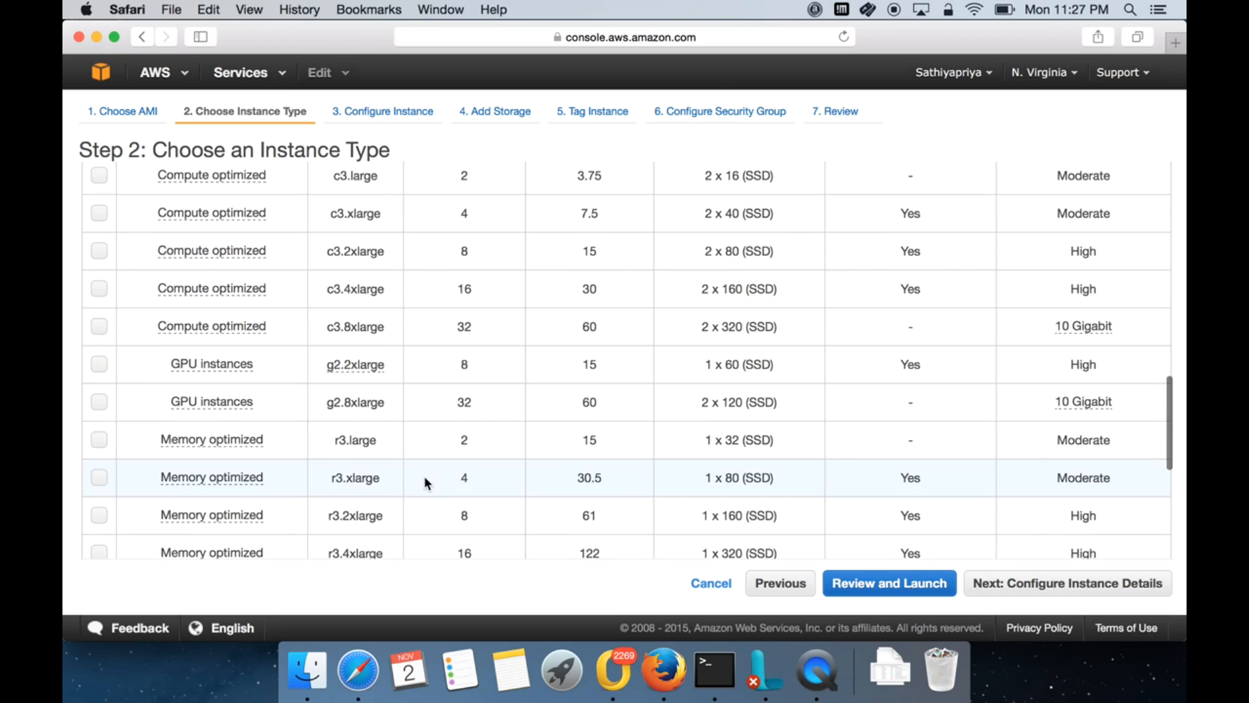
scroll(458, 380, "up", 9)
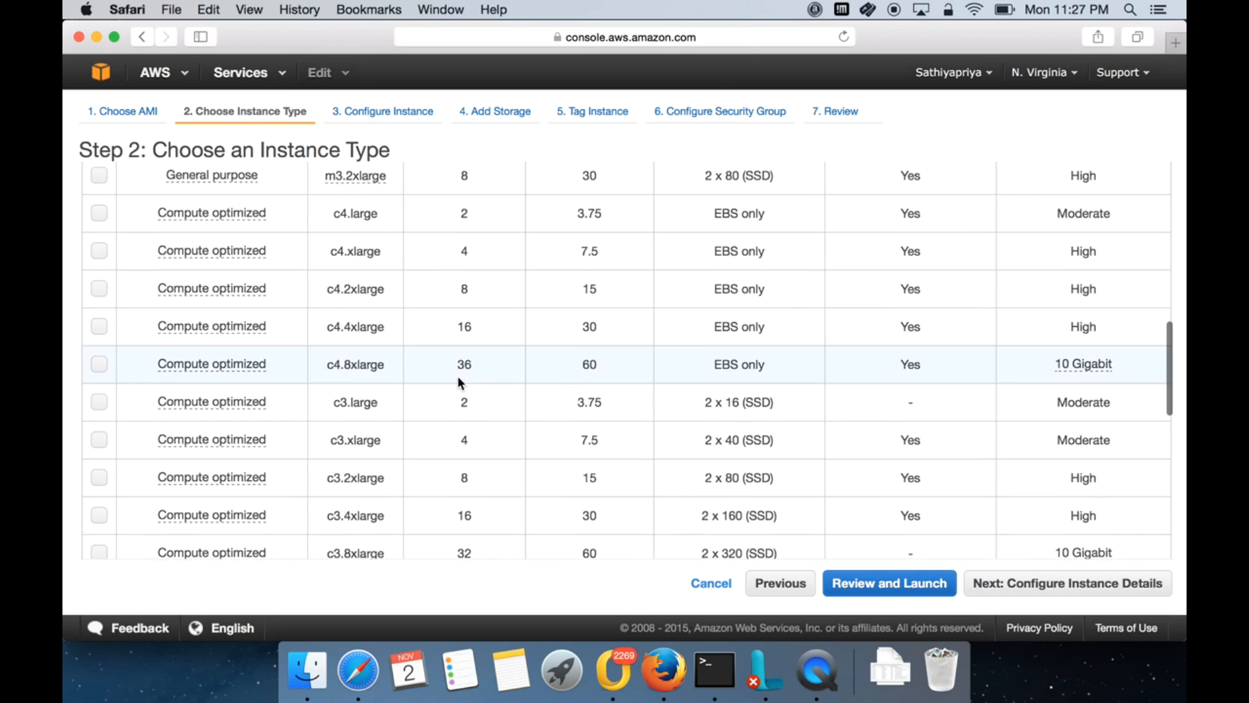
scroll(458, 380, "up", 10)
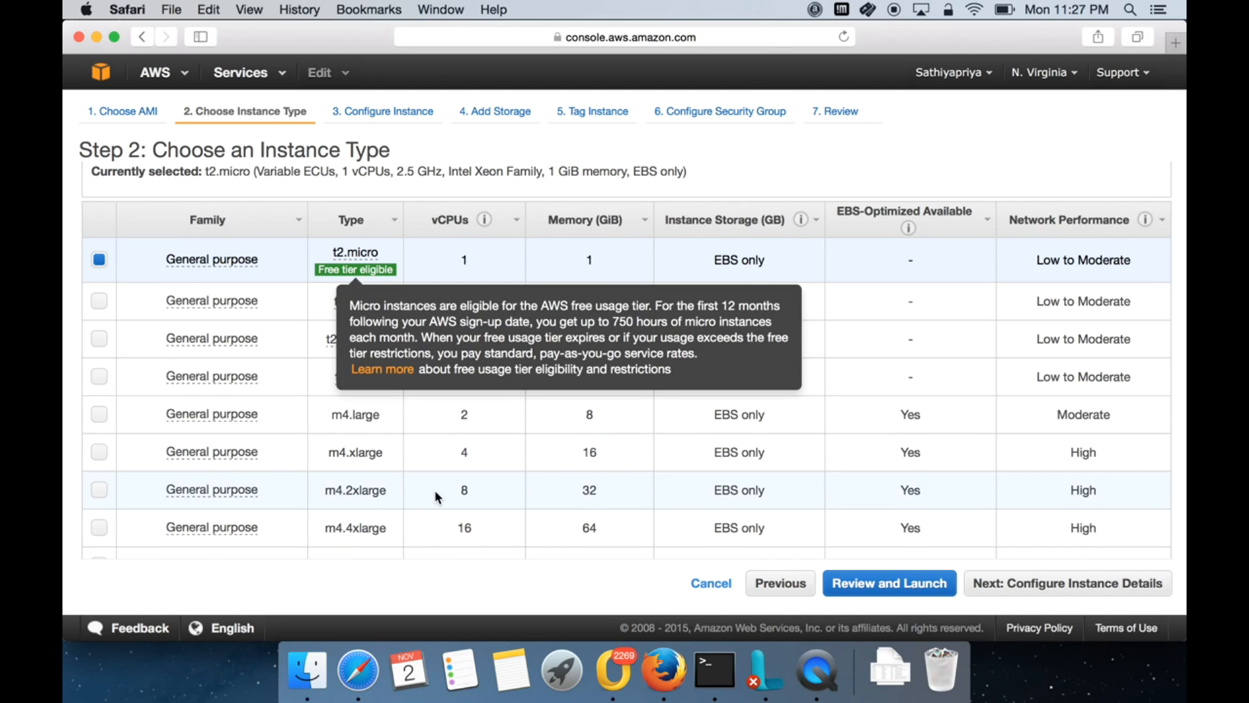
Examine the general purpose and compute optimized instance types for their vCPUs, memory, storage and intended uses
scroll(436, 491, "down", 3)
scroll(435, 490, "down", 6)
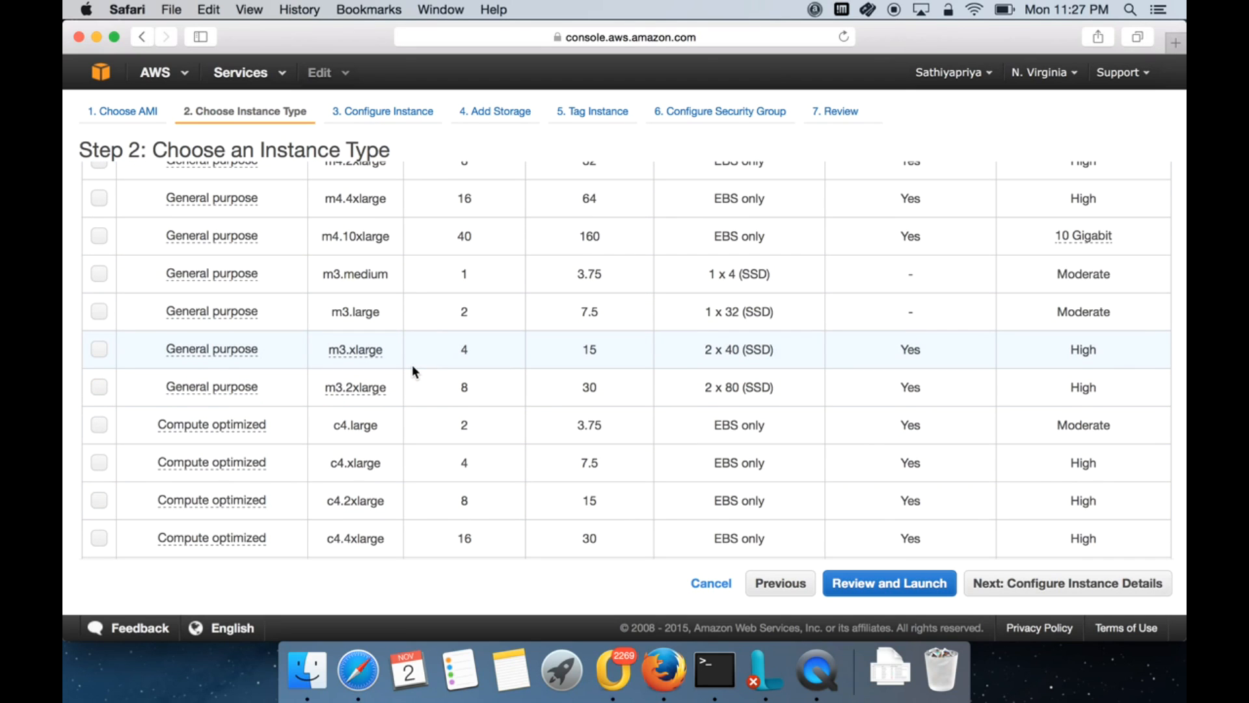
scroll(410, 484, "down", 3)
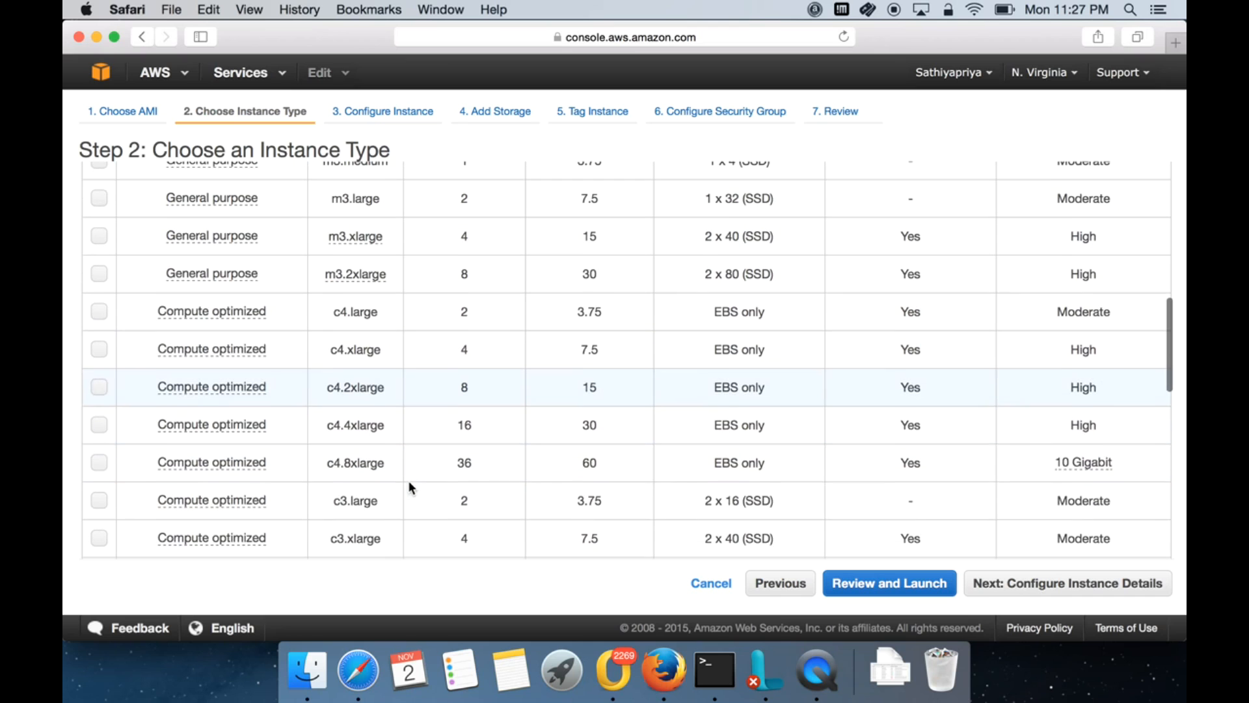
scroll(398, 397, "down", 4)
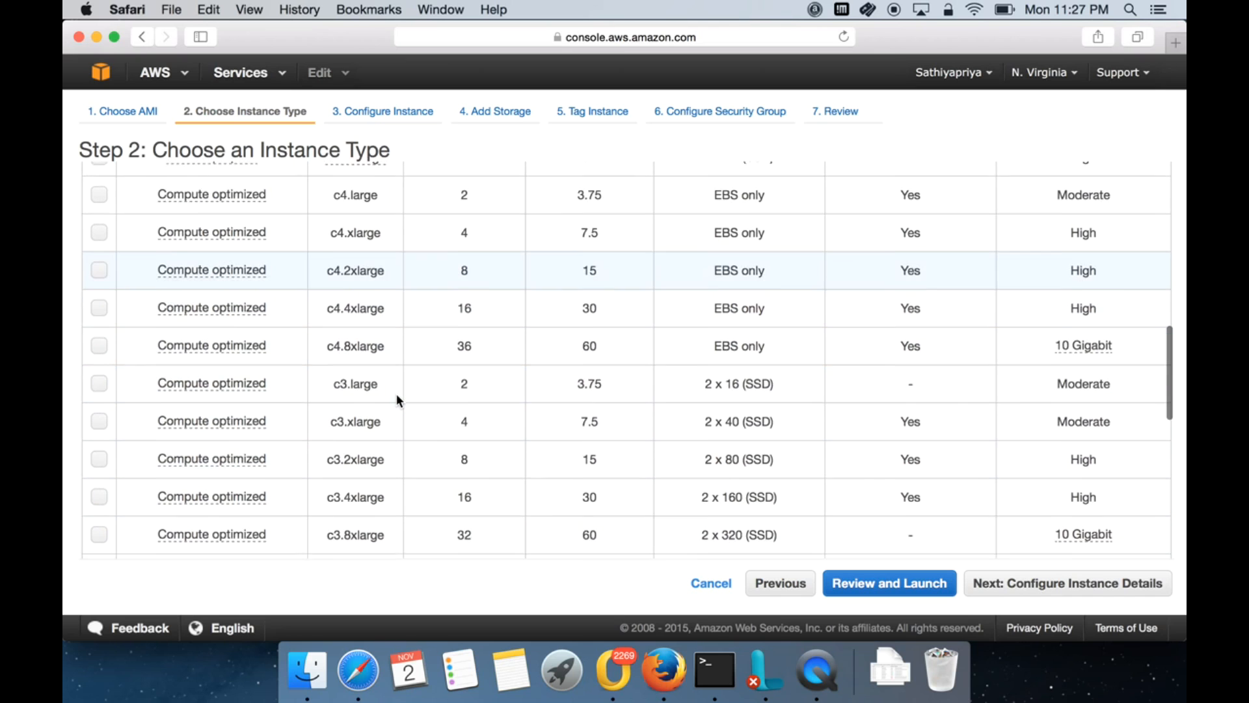
scroll(396, 393, "up", 6)
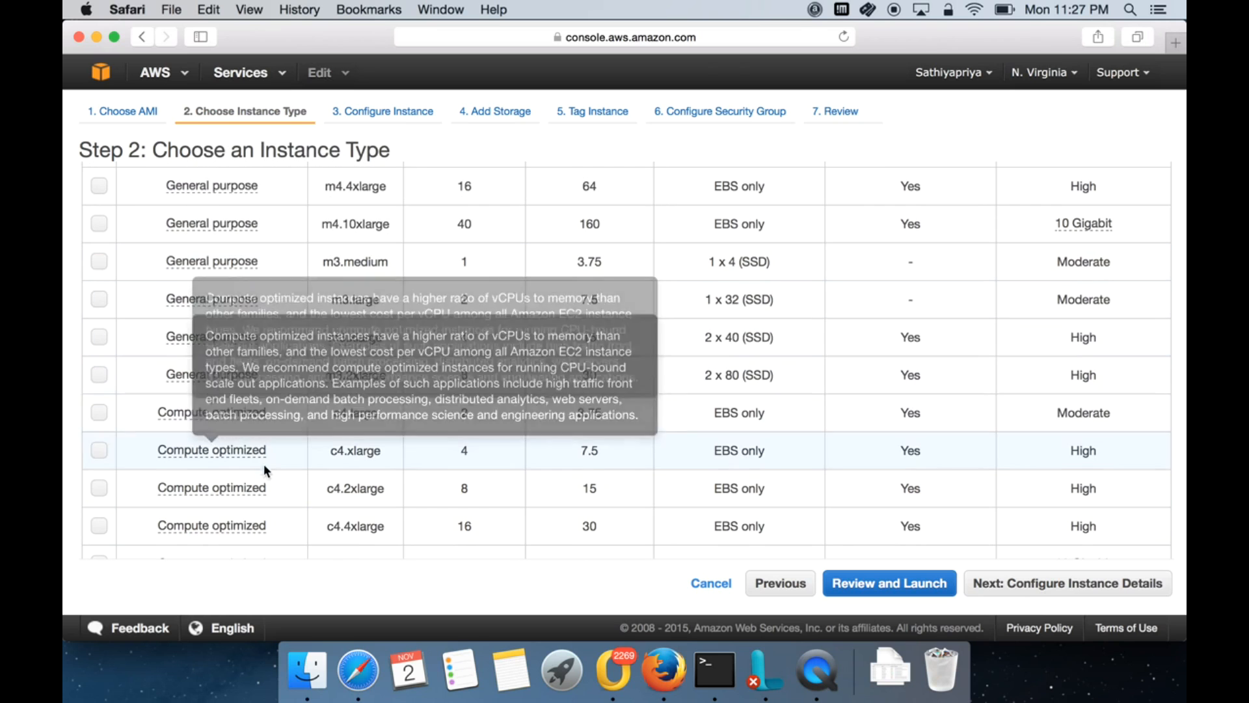
scroll(354, 477, "down", 5)
scroll(354, 470, "down", 6)
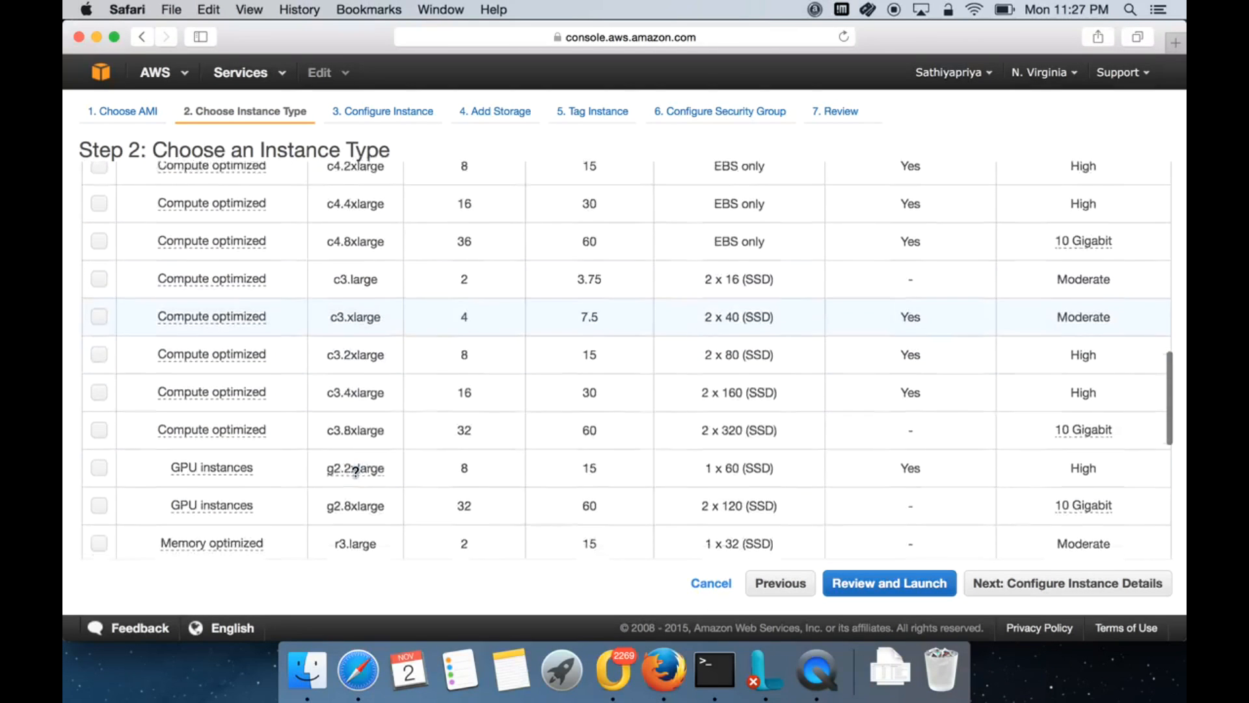
mouse_move(330, 391)
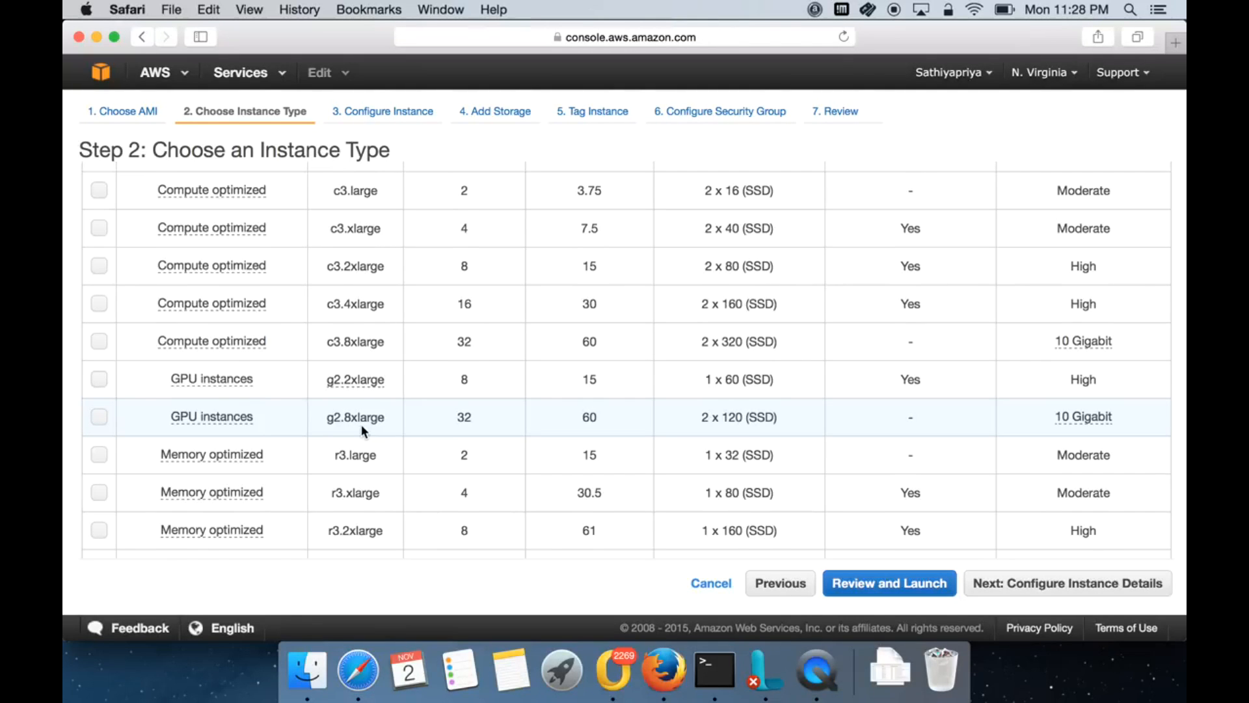
Examine the GPU, memory optimized and storage optimized instance types for their vCPUs, memory, storage and network performance
scroll(361, 424, "down", 2)
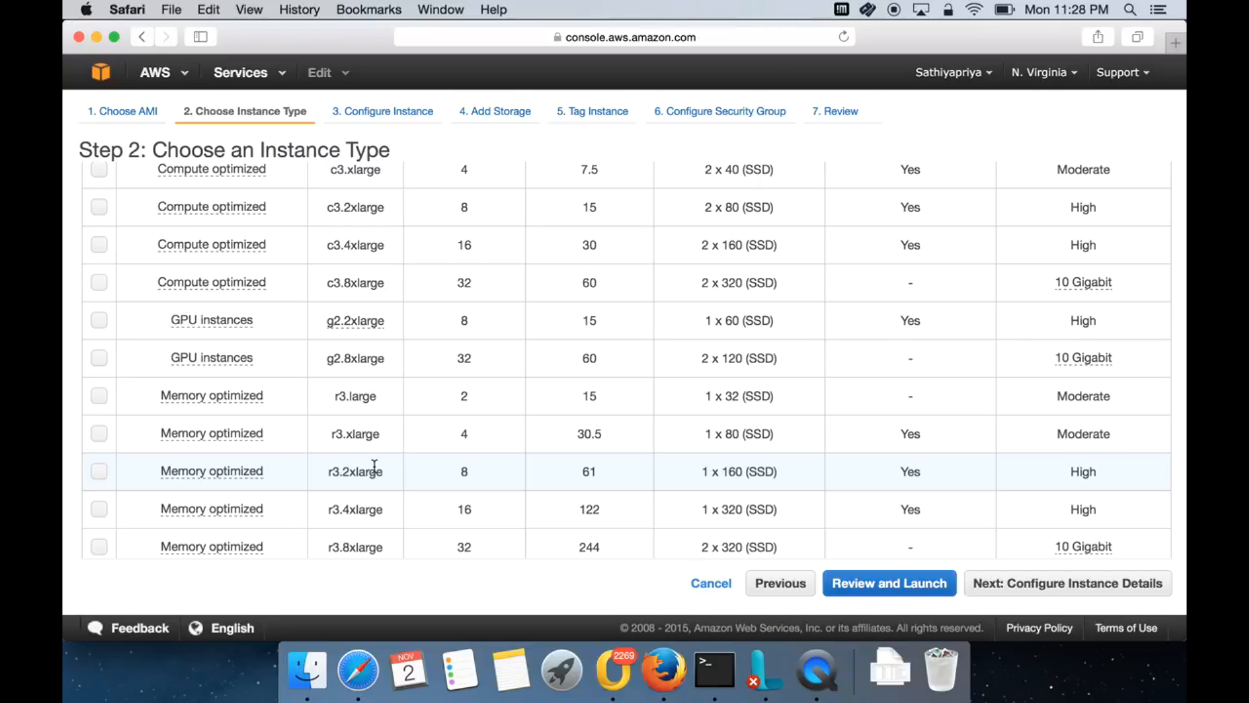
scroll(375, 465, "down", 3)
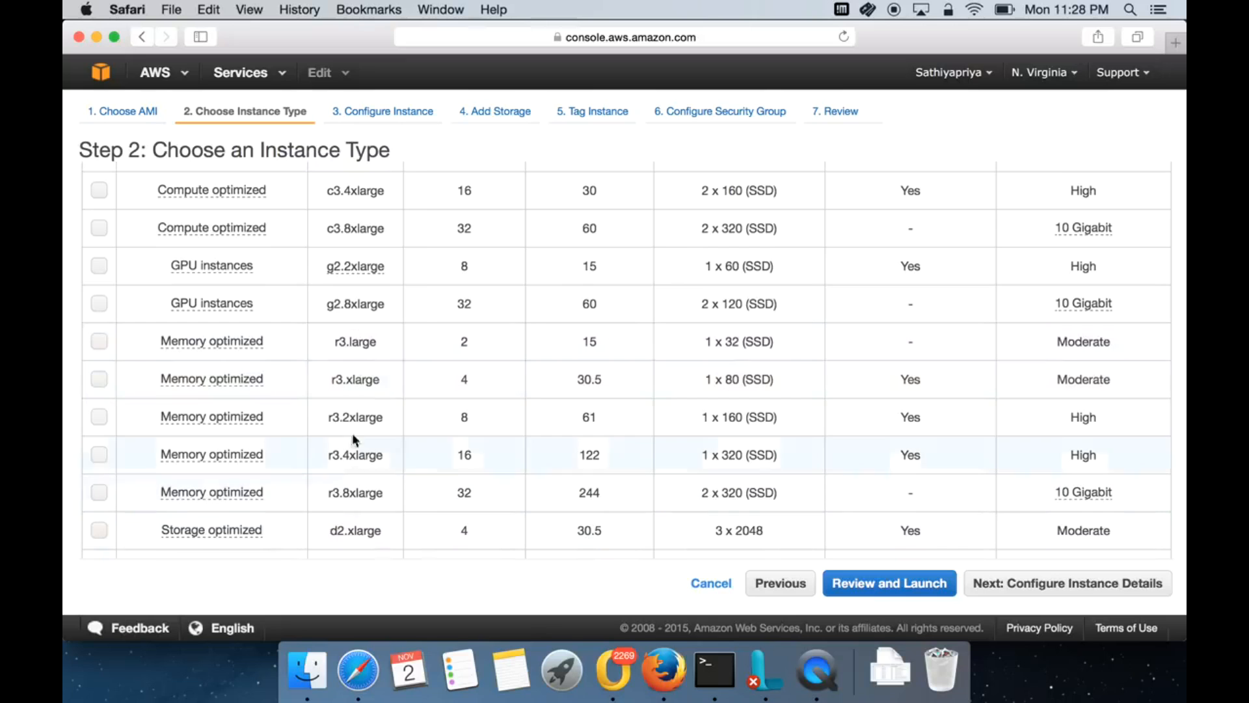
scroll(353, 503, "down", 5)
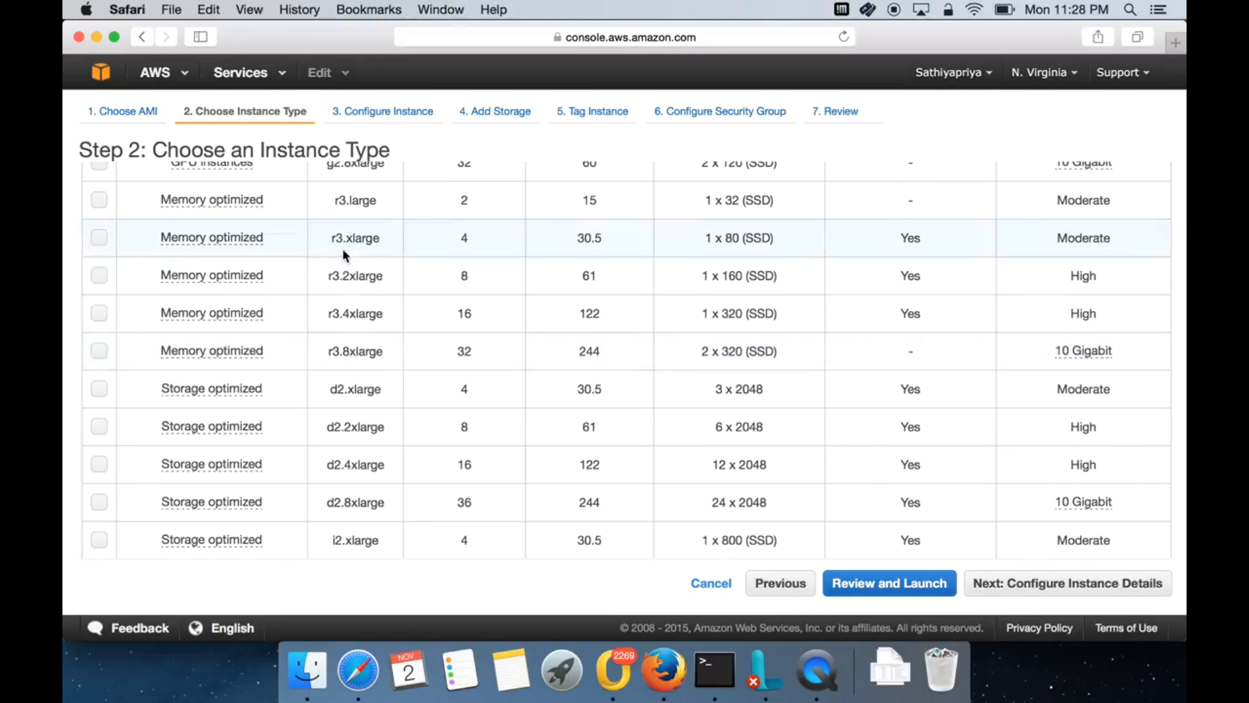
scroll(360, 480, "down", 2)
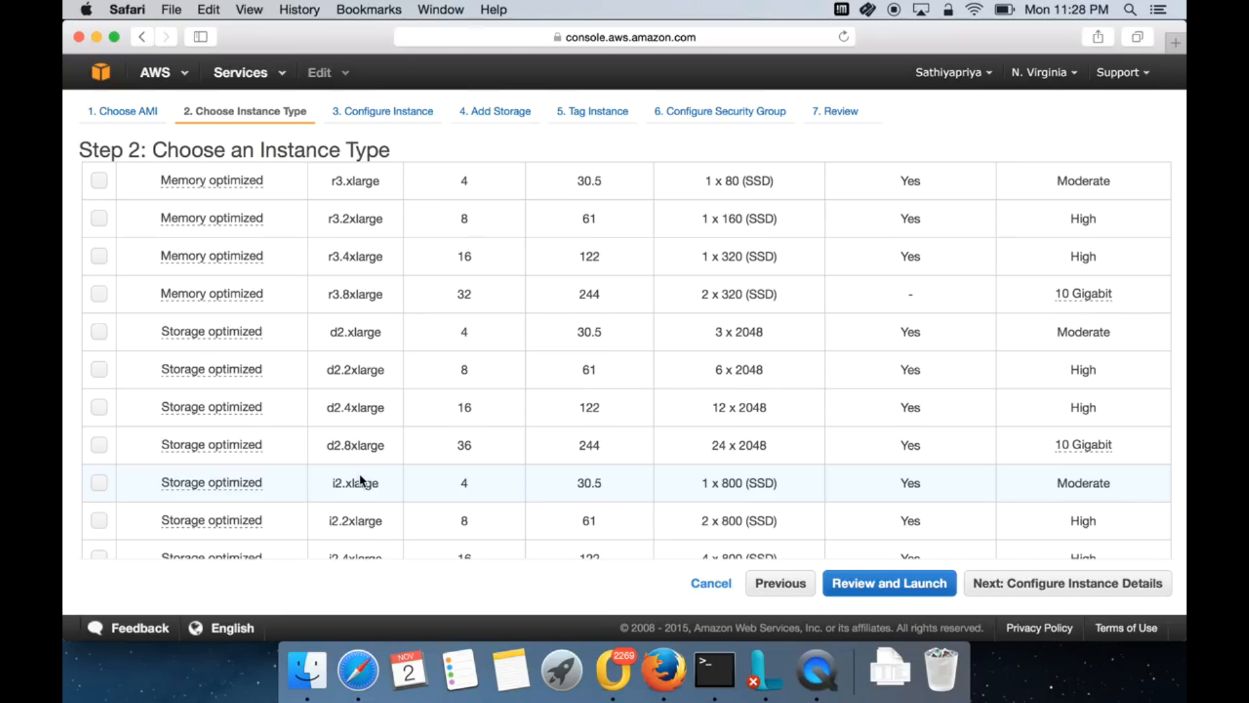
scroll(359, 479, "down", 3)
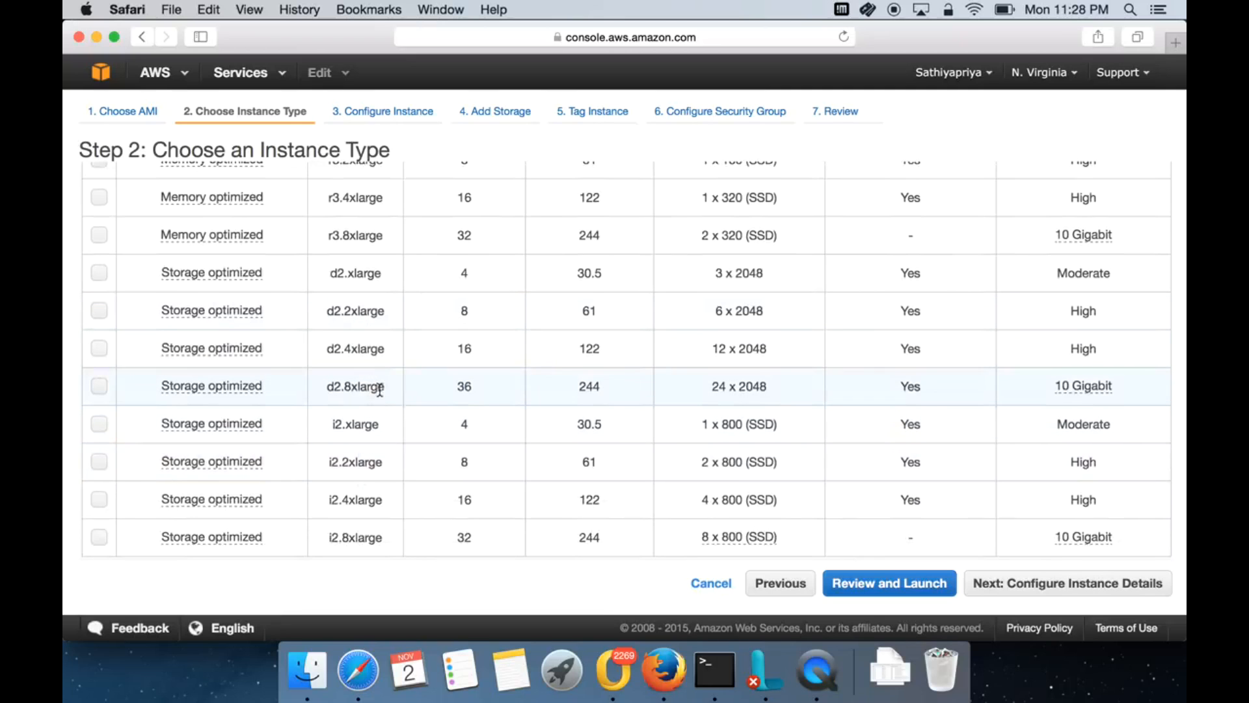
scroll(390, 467, "down", 1)
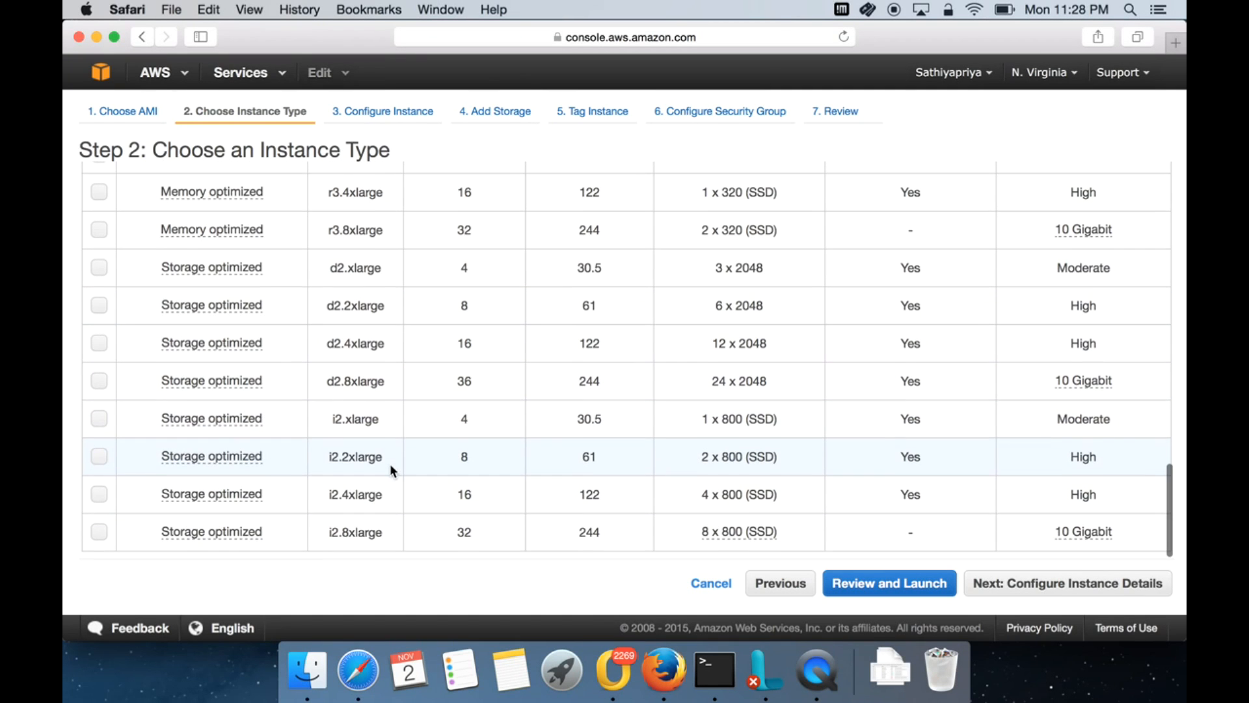
scroll(389, 463, "up", 1)
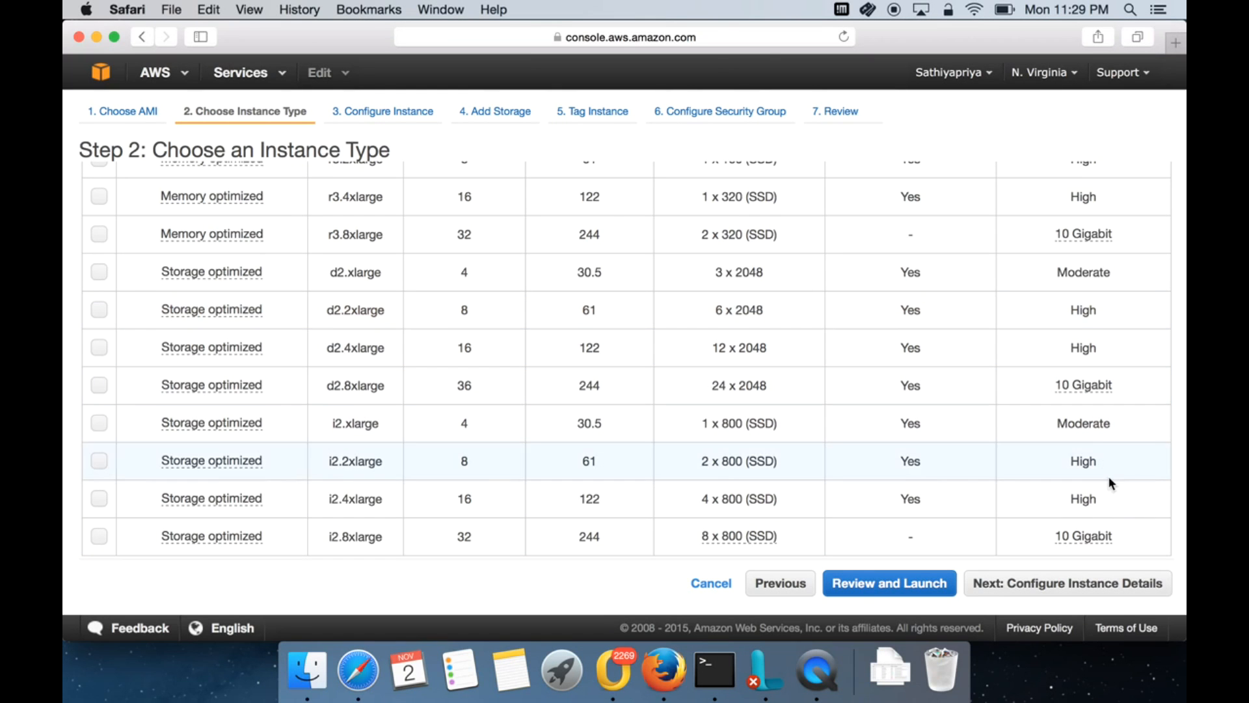
Keep the free tier eligible t2.micro as the instance type and proceed to configuring the instance details
scroll(927, 358, "up", 15)
scroll(929, 362, "up", 5)
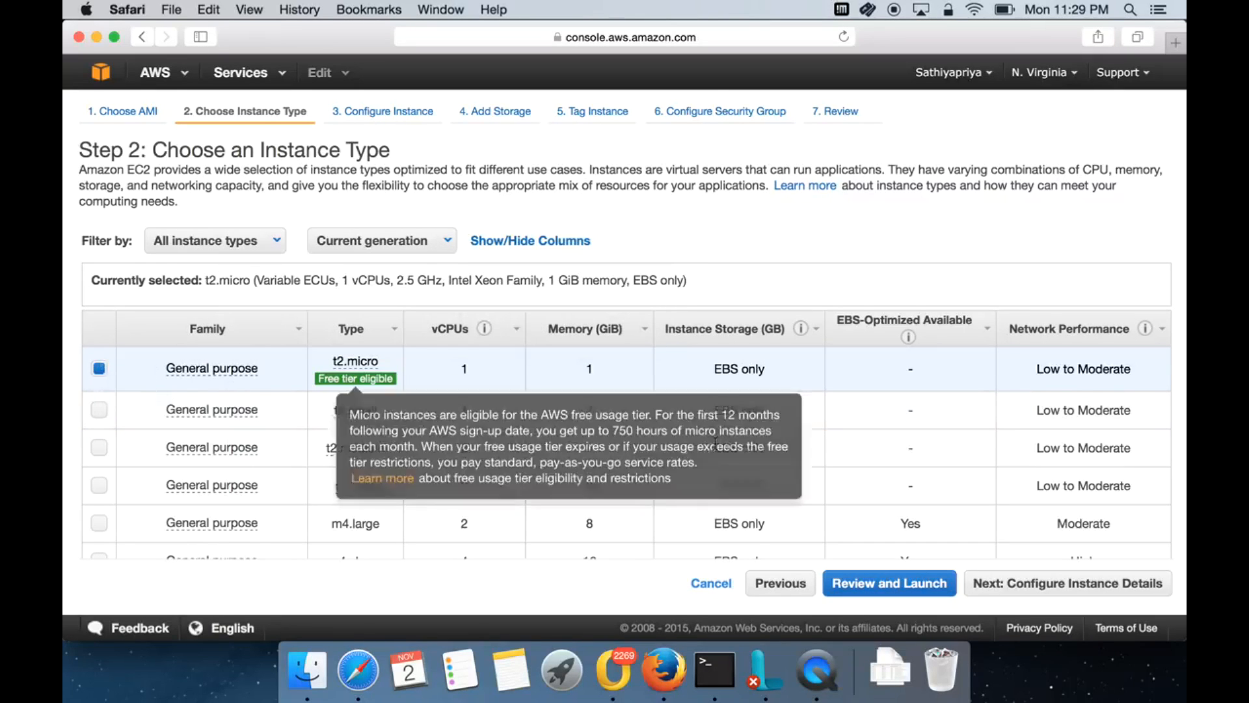
left_click(911, 583)
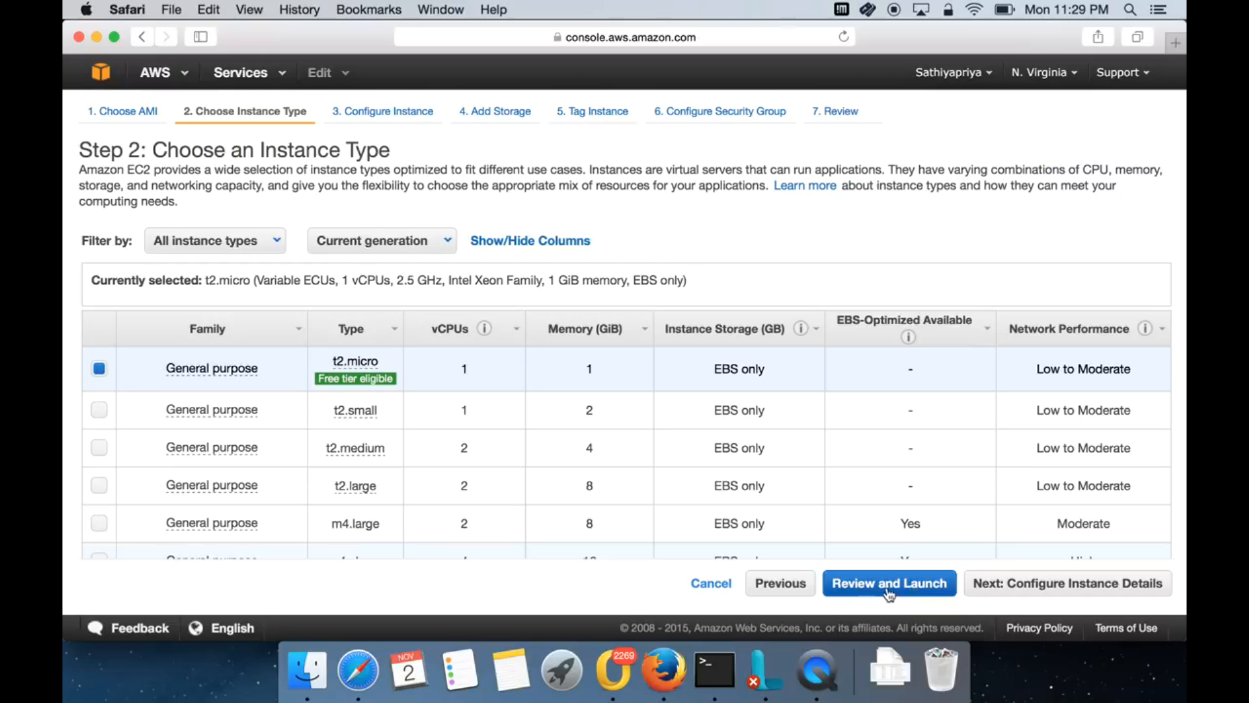
left_click(1012, 589)
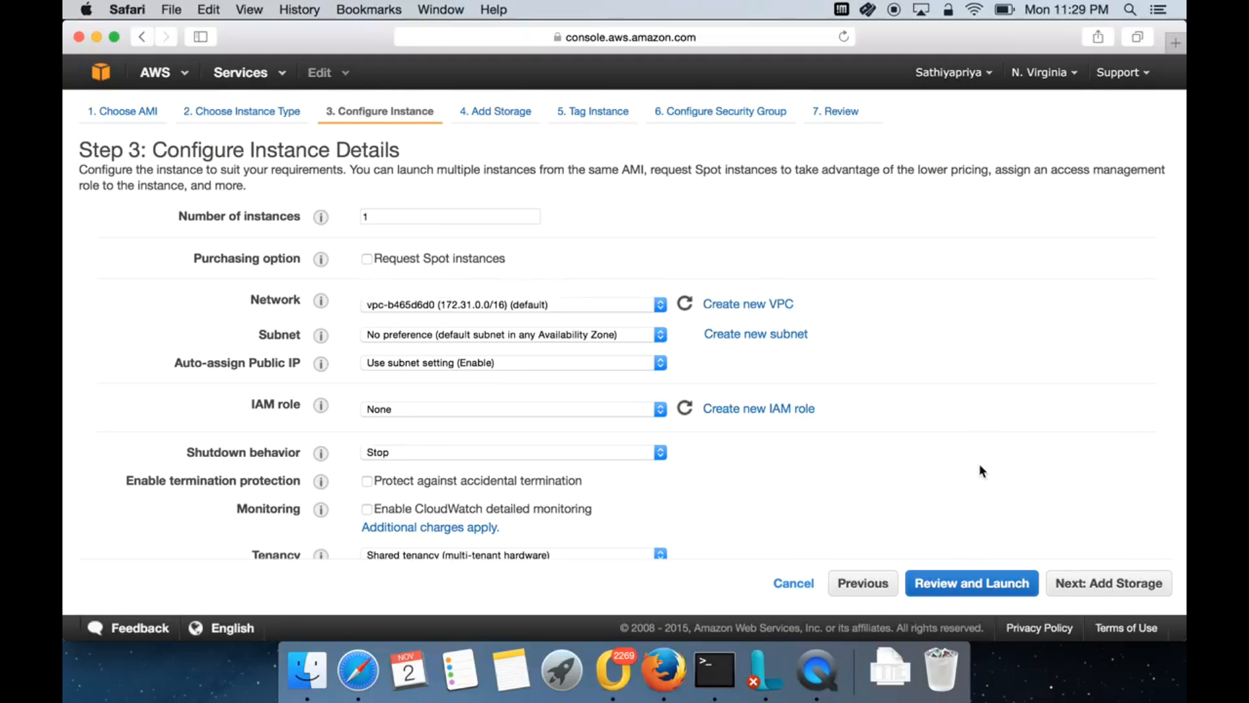
Try 10 as the number of instances and return the value to 1
double_click(440, 211)
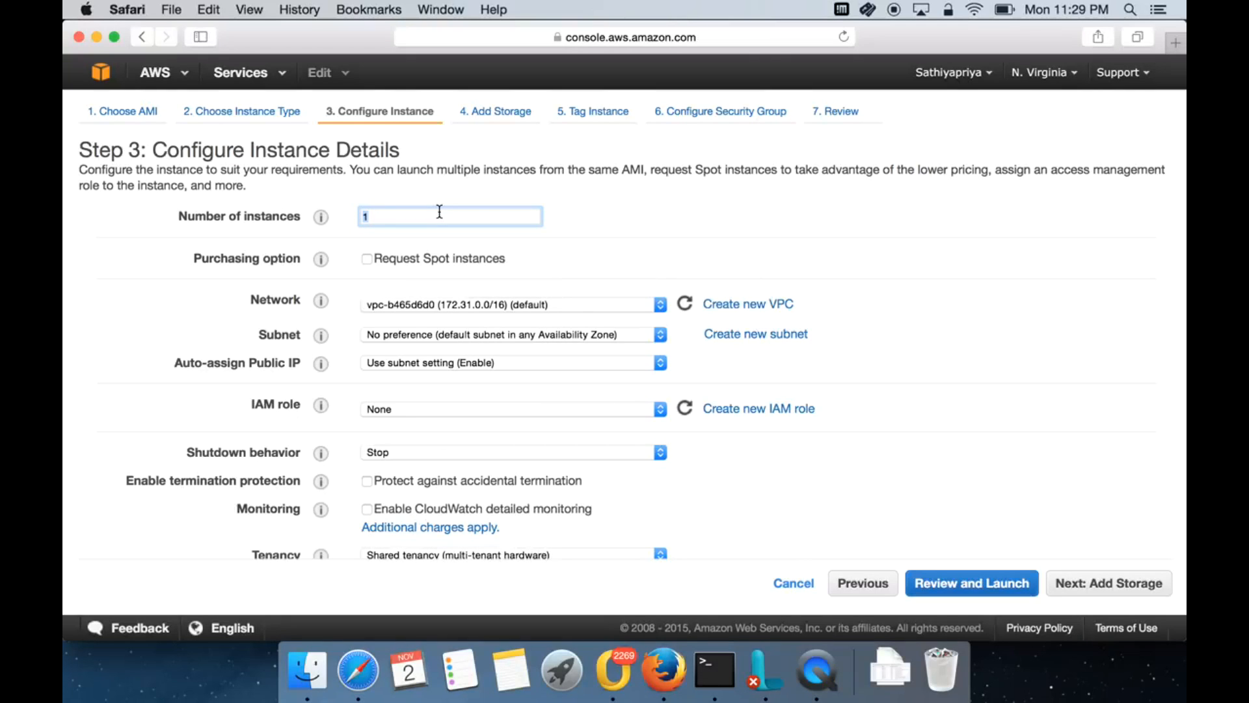
type("0")
left_click(579, 251)
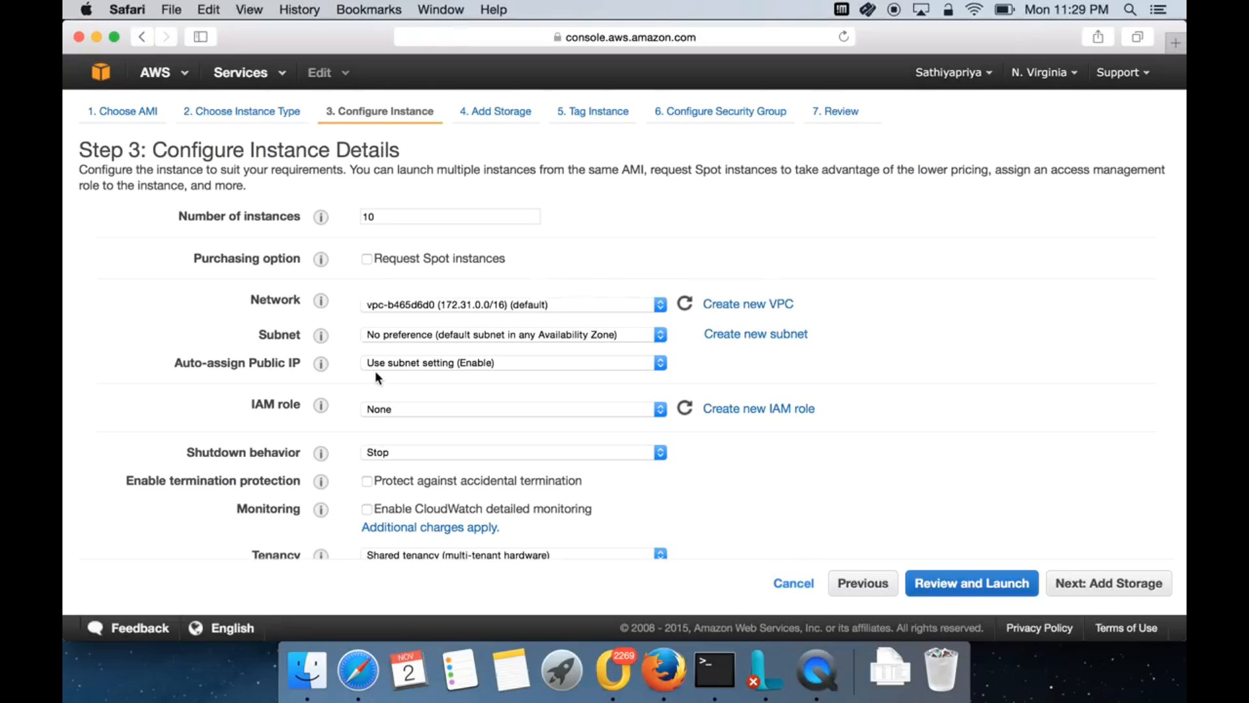
left_click(394, 220)
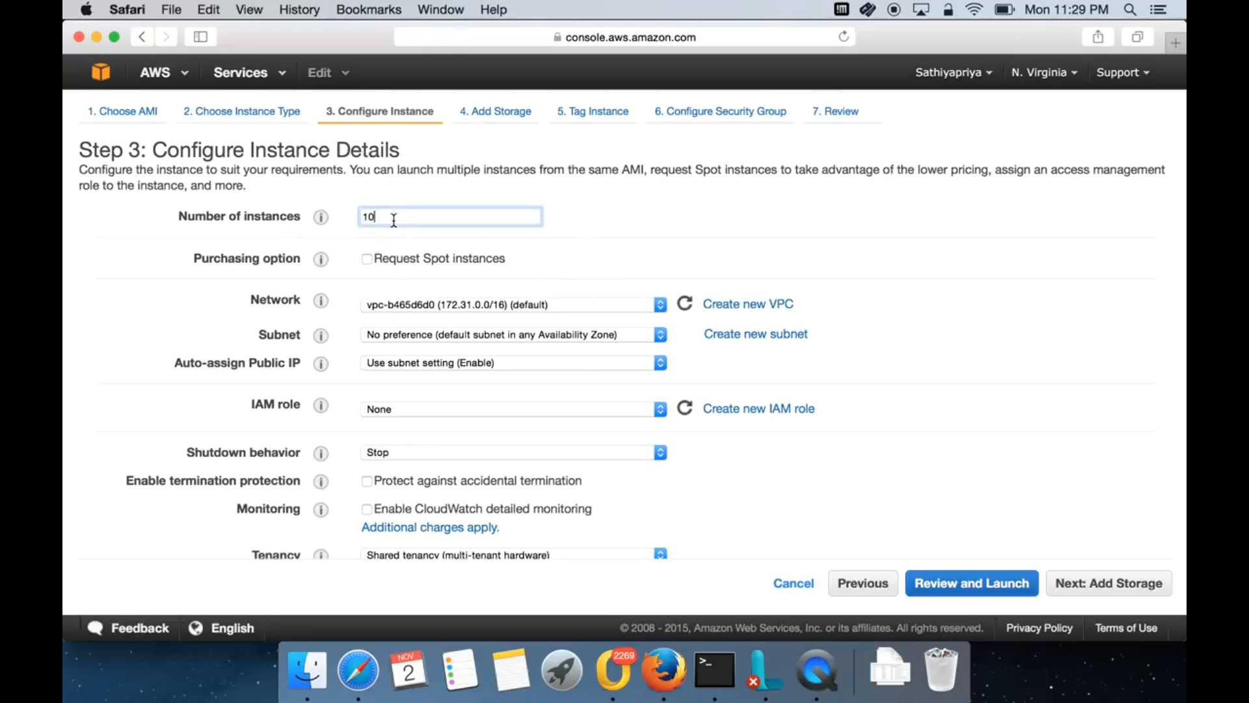
key("BackSpace")
left_click(568, 224)
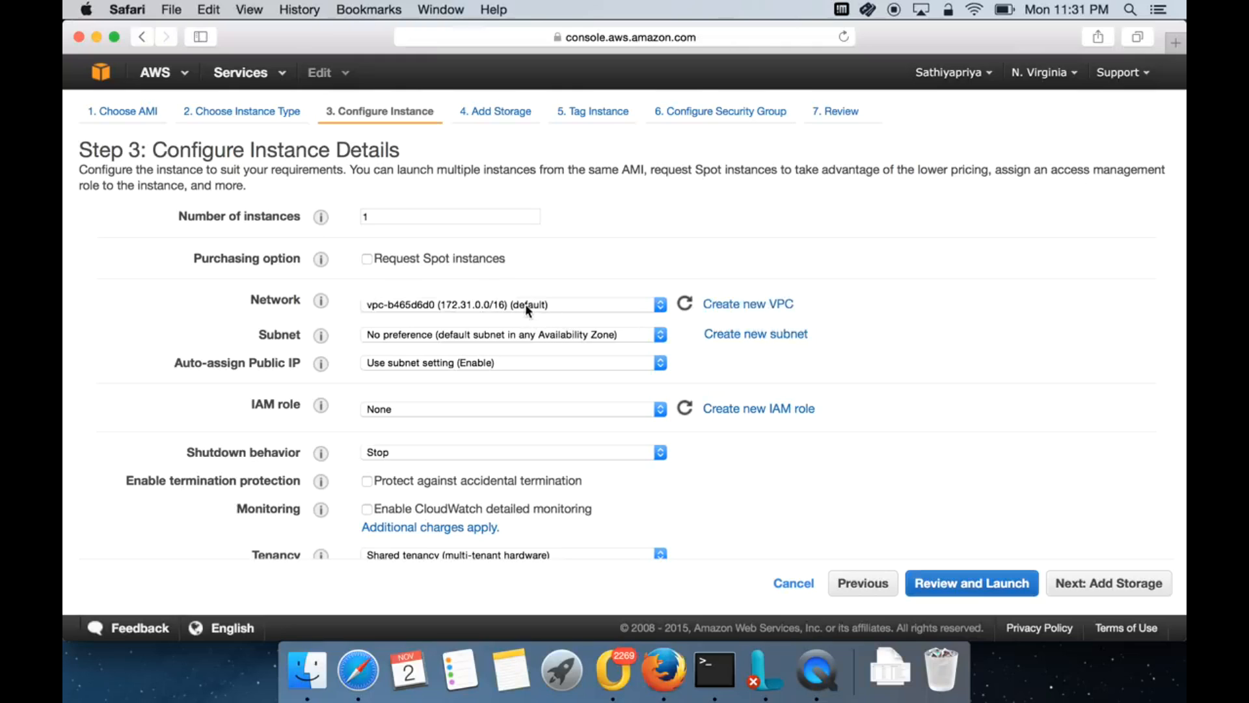
Check the available subnet choices for the instance and the list of AWS regions
left_click(498, 335)
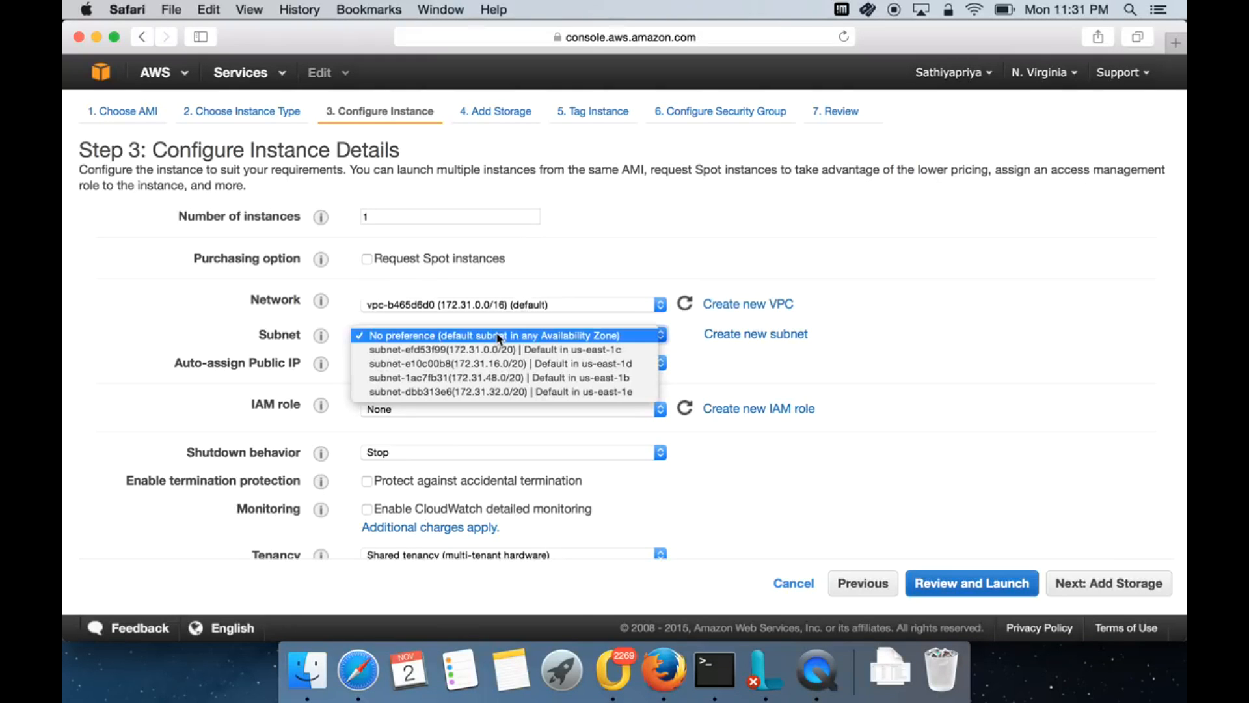
left_click(497, 335)
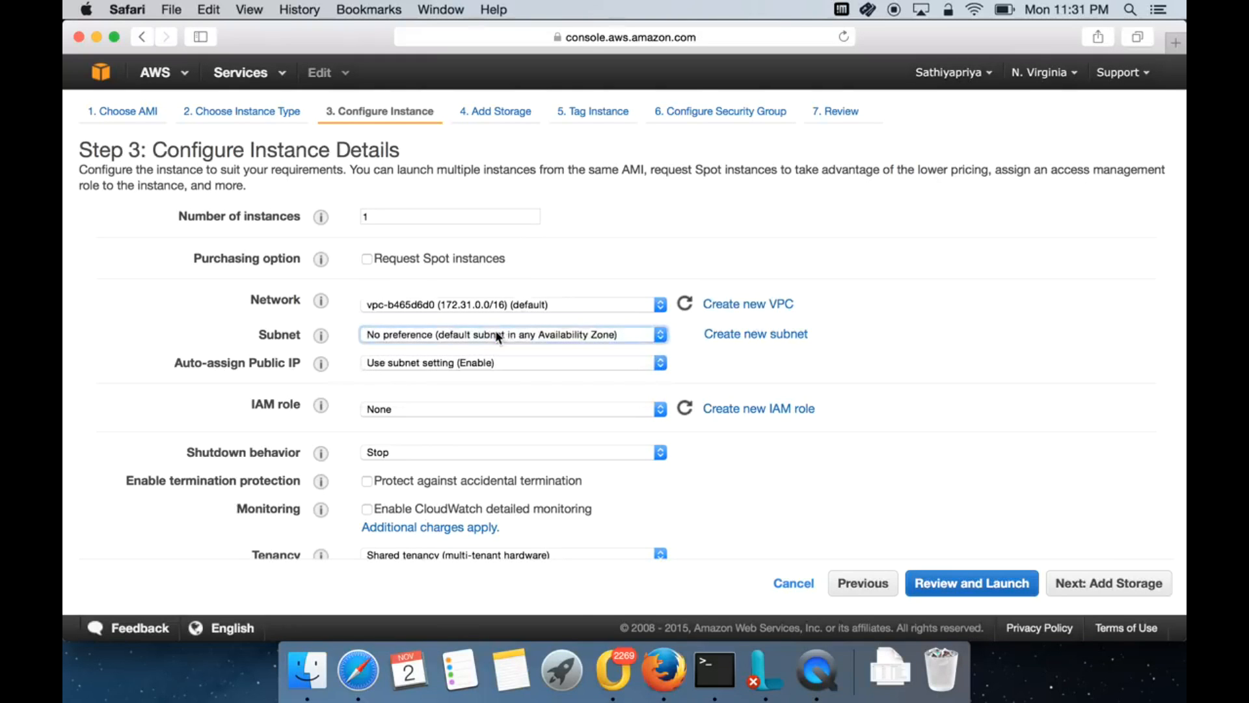
left_click(1073, 76)
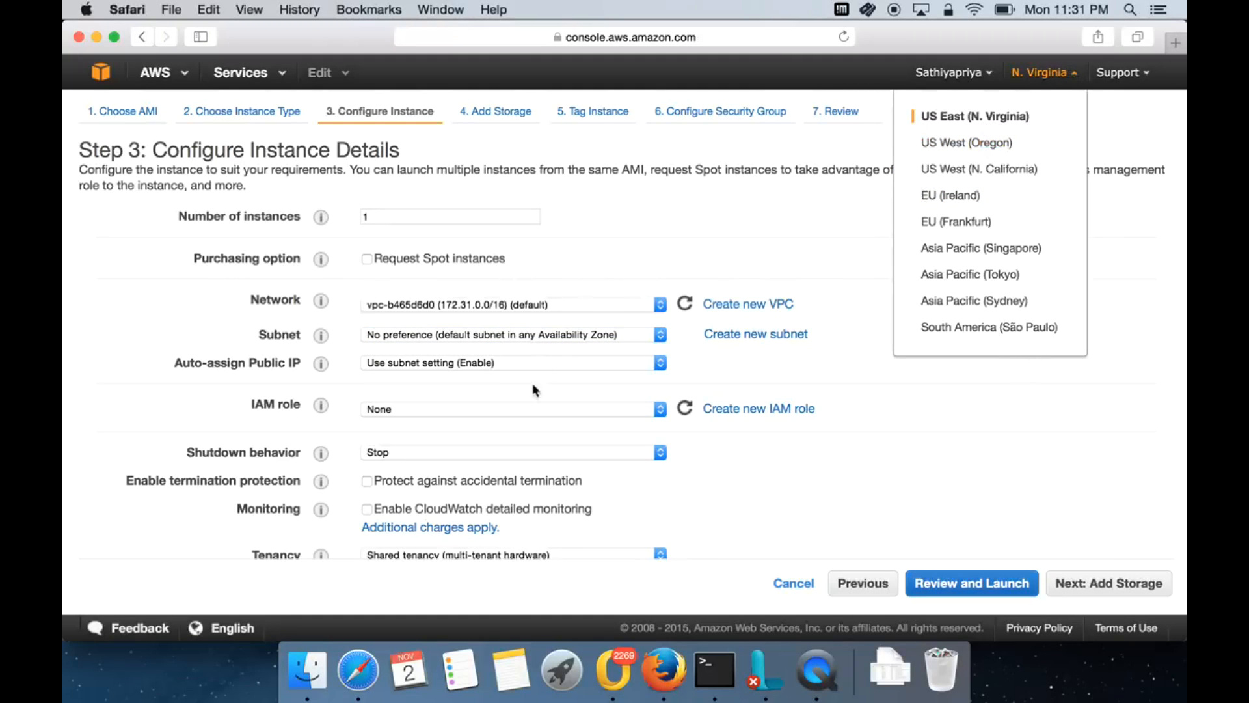
Set the subnet to subnet-dbb313e6(172.31.32.0/20), the default in us-east-1e
left_click(529, 337)
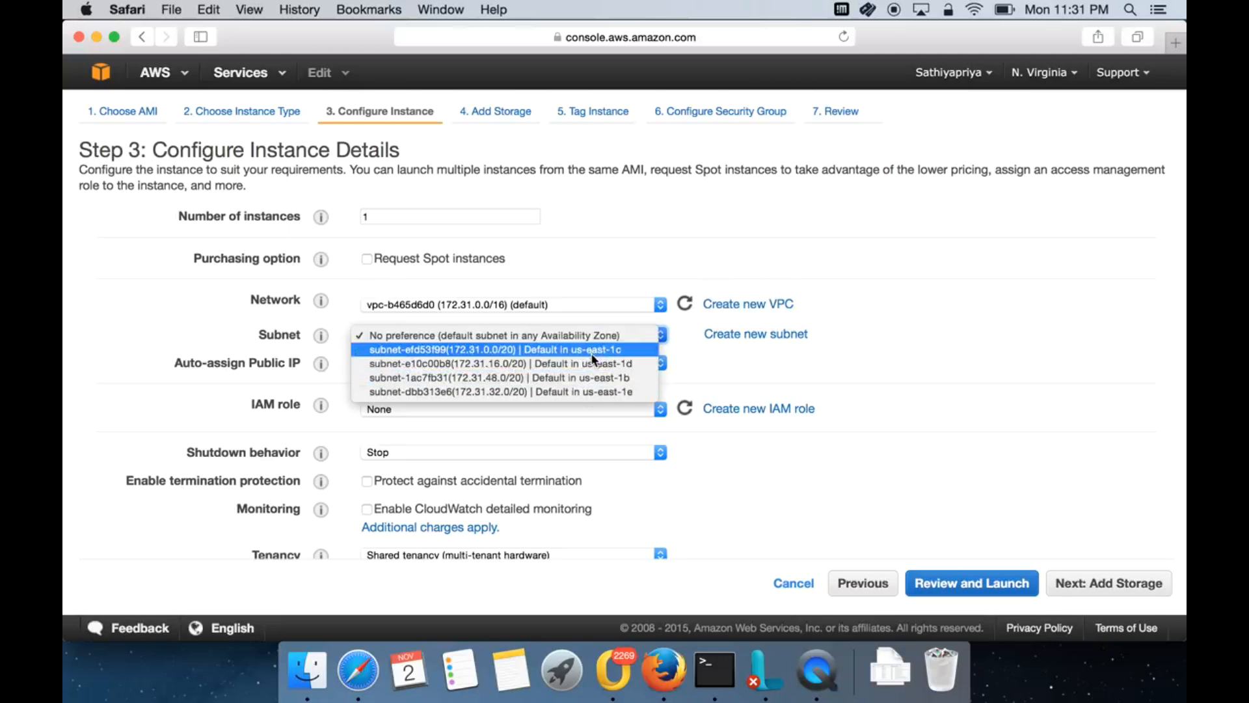
left_click(600, 391)
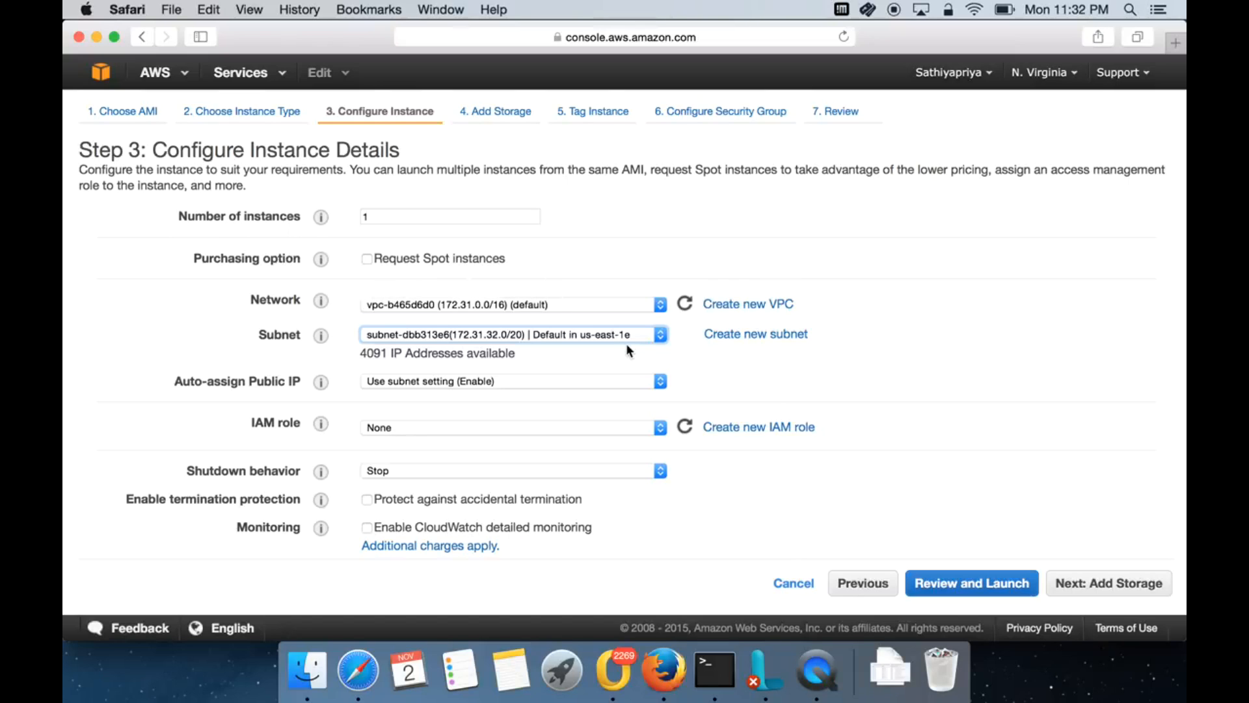
left_click(548, 337)
left_click(548, 337)
Try Disable for auto-assigning a public IP and return the option to Use subnet setting (Enable)
left_click(436, 384)
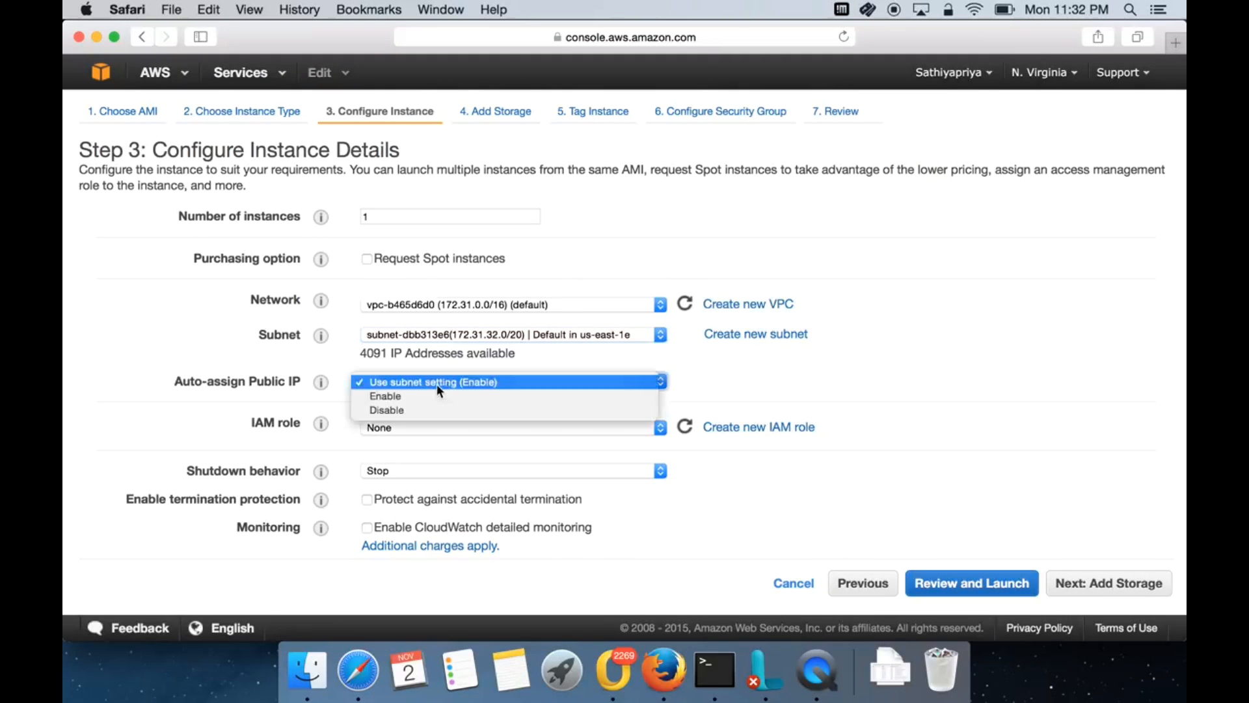
left_click(420, 410)
left_click(447, 380)
left_click(450, 353)
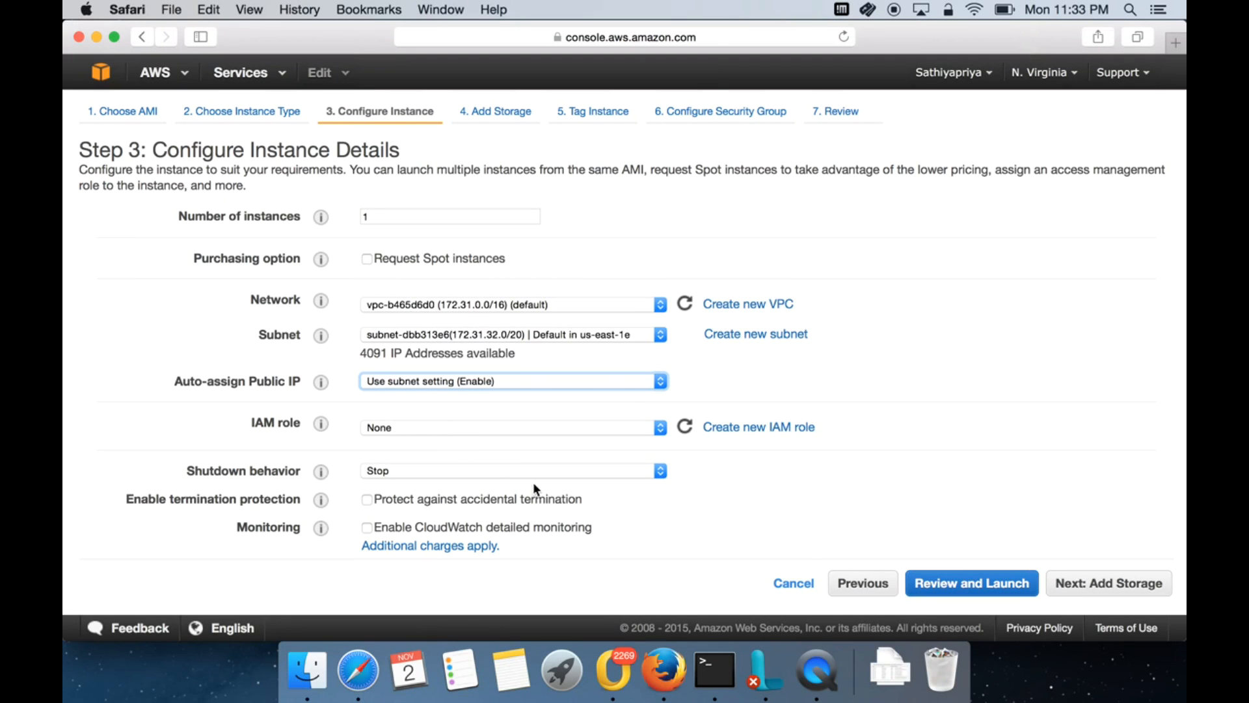
scroll(702, 502, "down", 3)
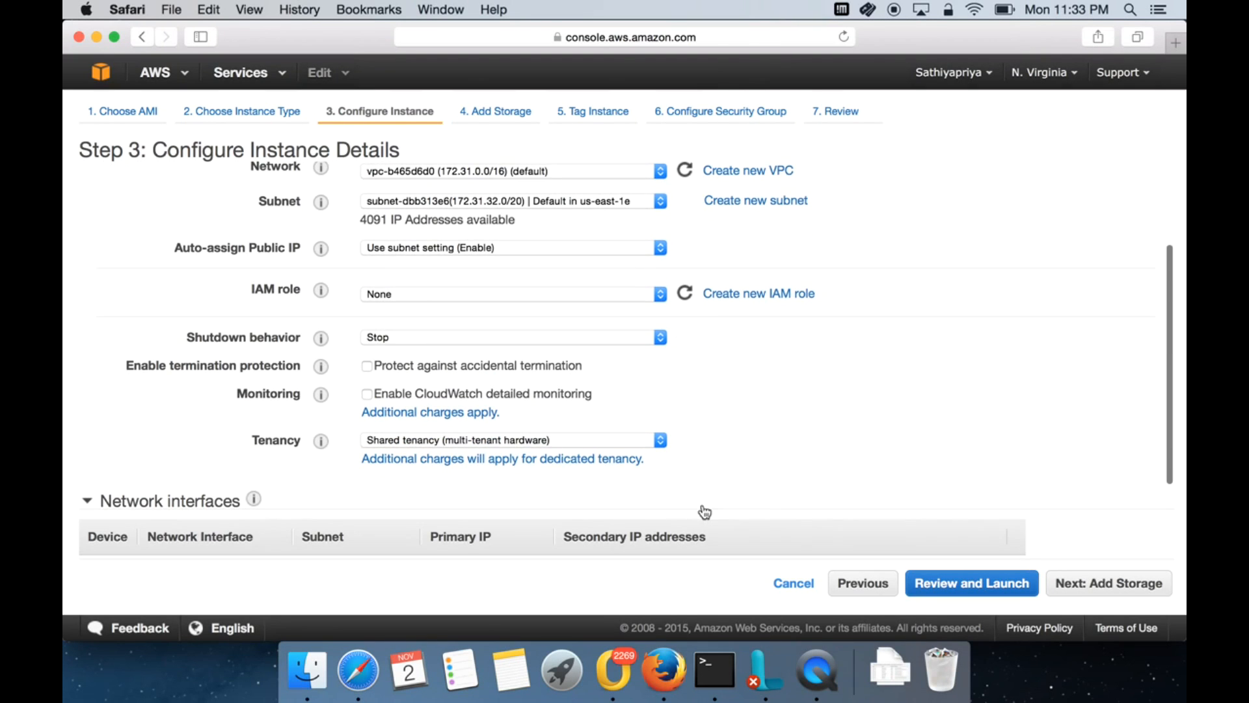
Check the available shutdown behavior choices for the instance, leaving Stop selected
left_click(618, 338)
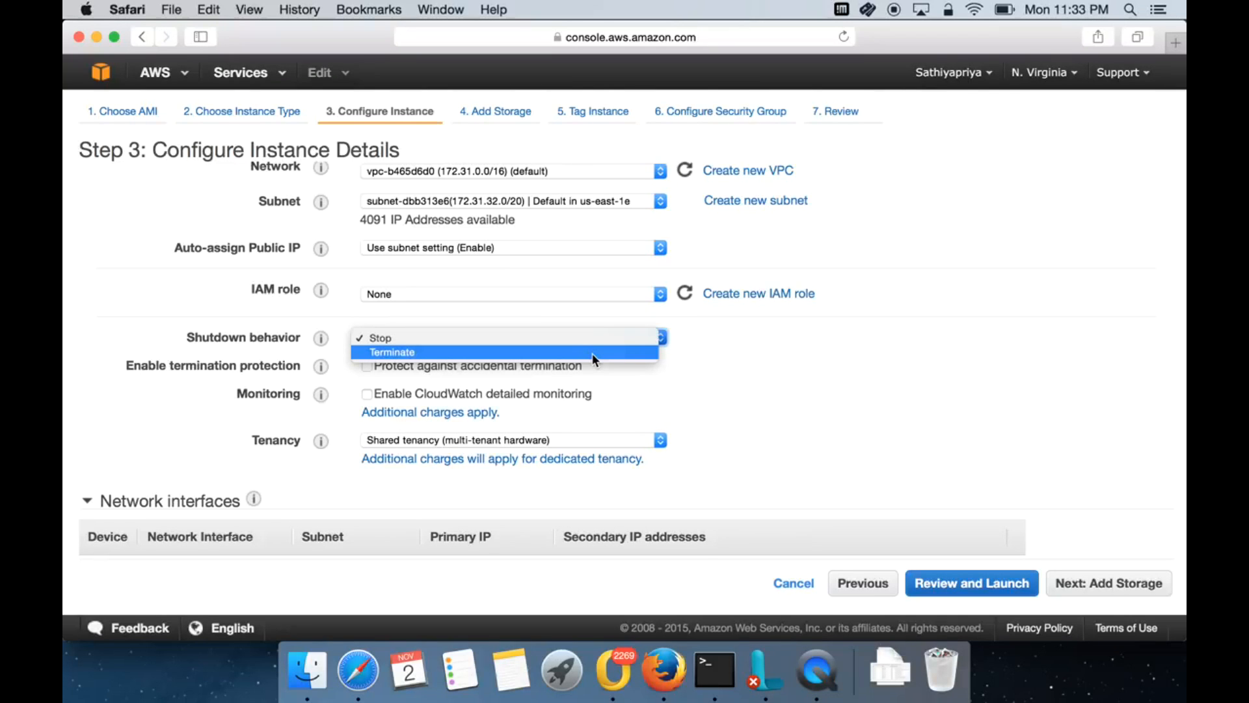
left_click(794, 370)
left_click(516, 336)
left_click(519, 337)
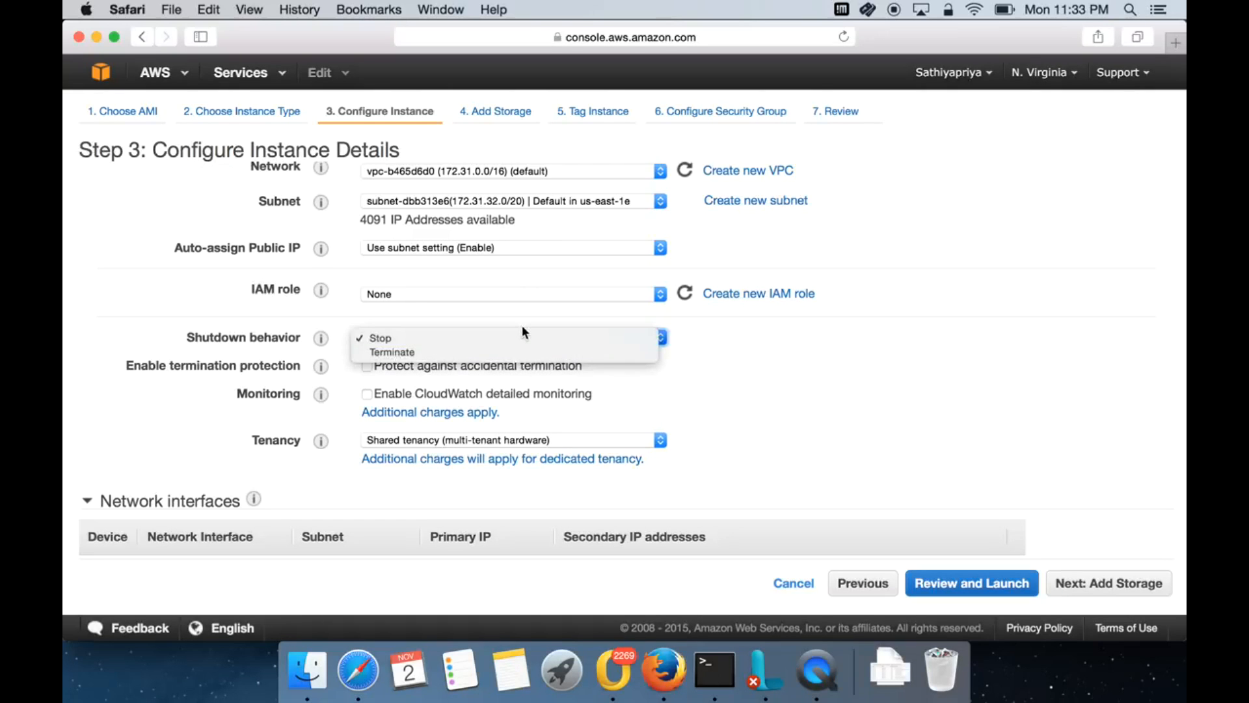
left_click(812, 355)
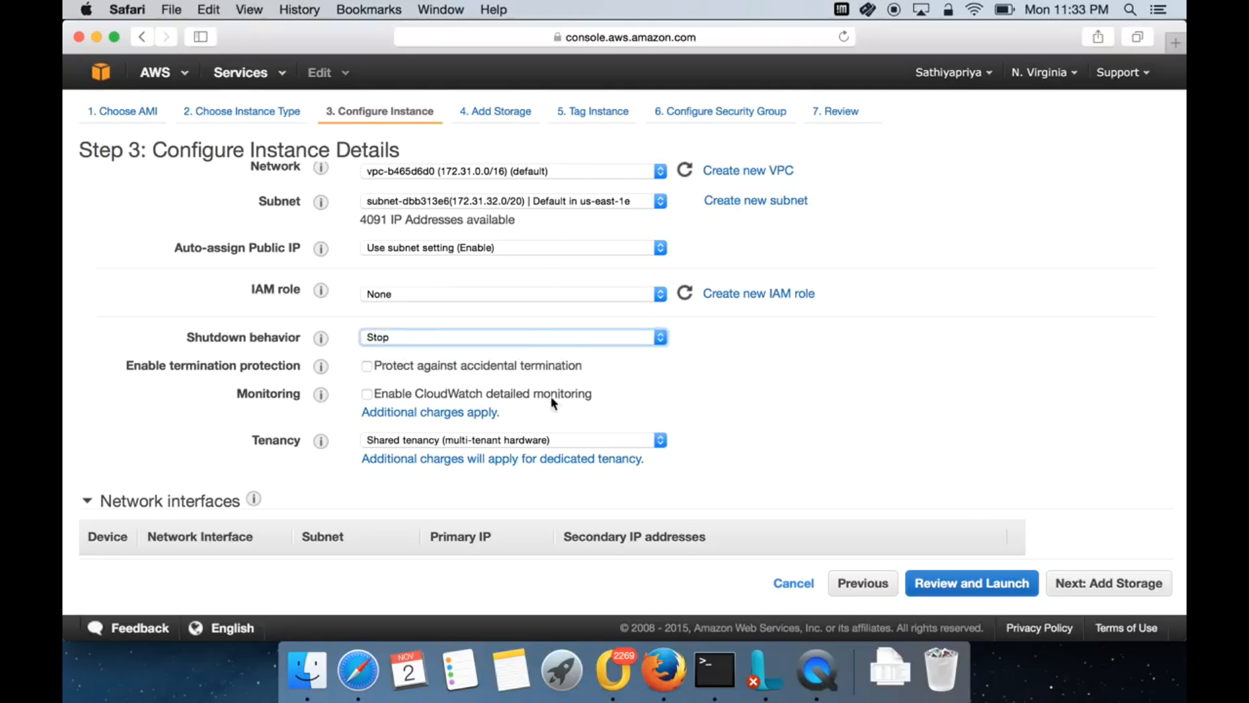
Enable protection against accidental termination, and try CloudWatch detailed monitoring before switching it back off
left_click(367, 366)
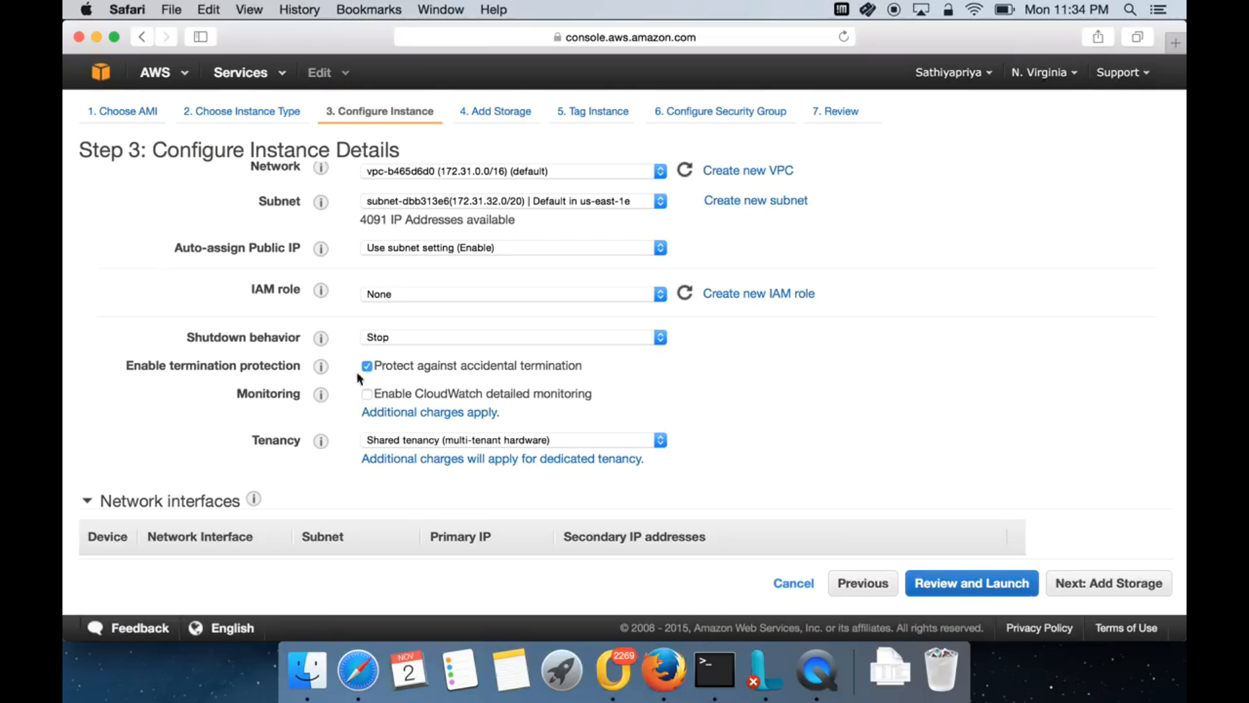
left_click(366, 393)
left_click(368, 394)
Compare the shared and dedicated tenancy choices, leaving Shared tenancy (multi-tenant hardware) selected
scroll(847, 467, "down", 3)
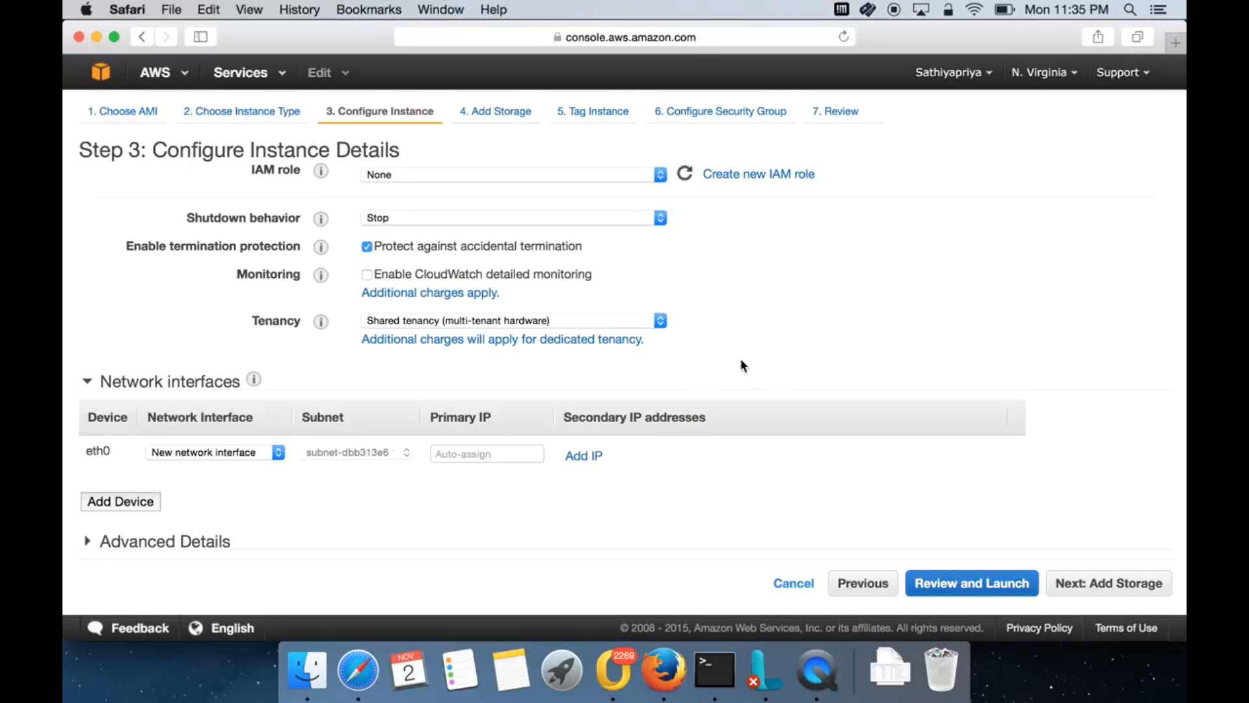
left_click(549, 320)
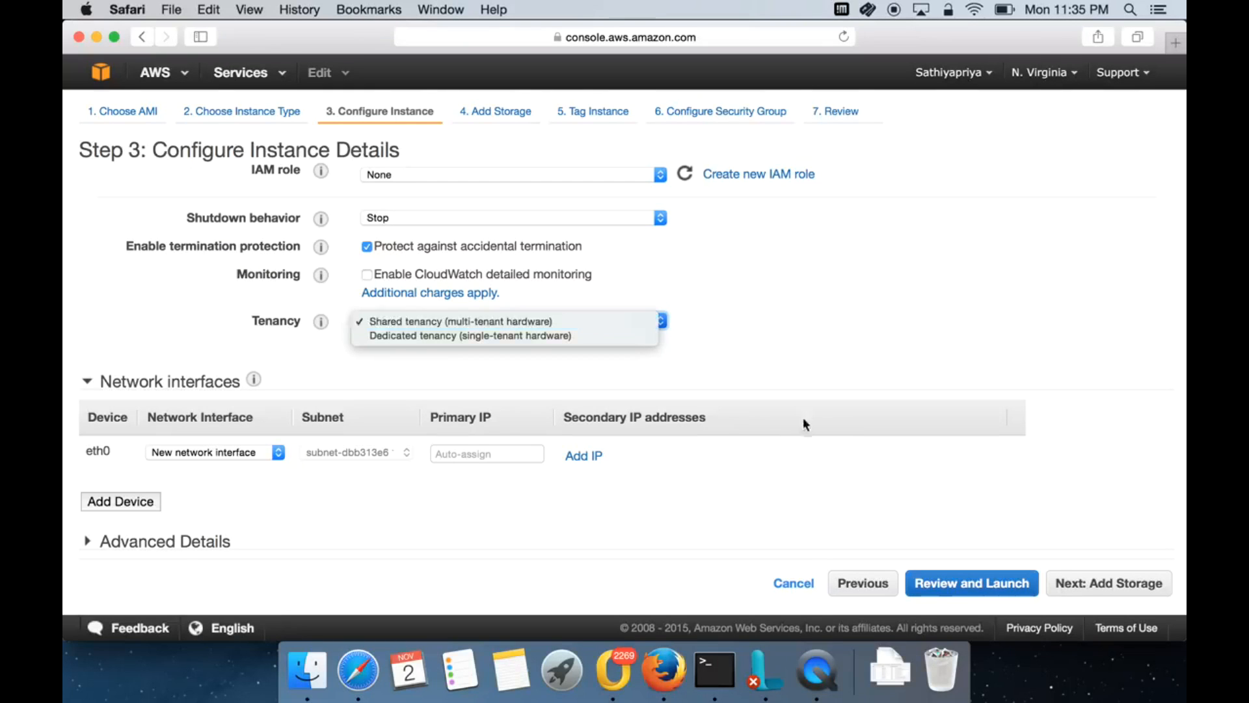
left_click(779, 329)
left_click(619, 320)
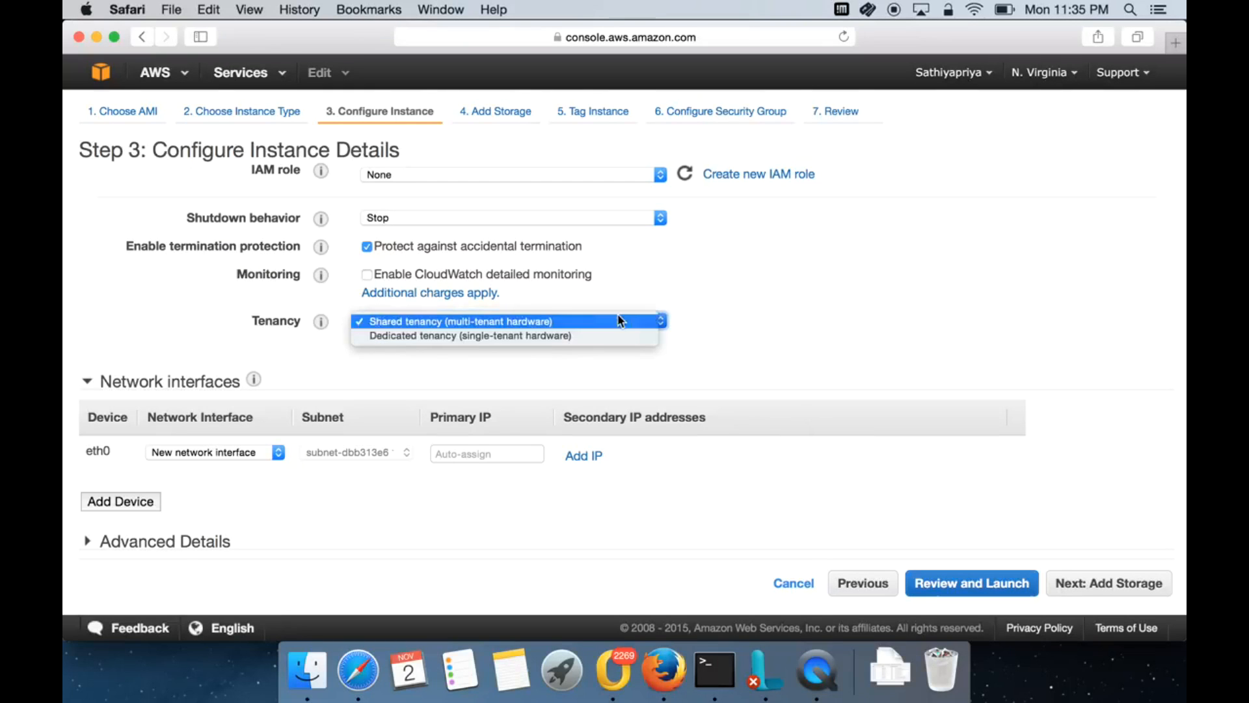
left_click(569, 361)
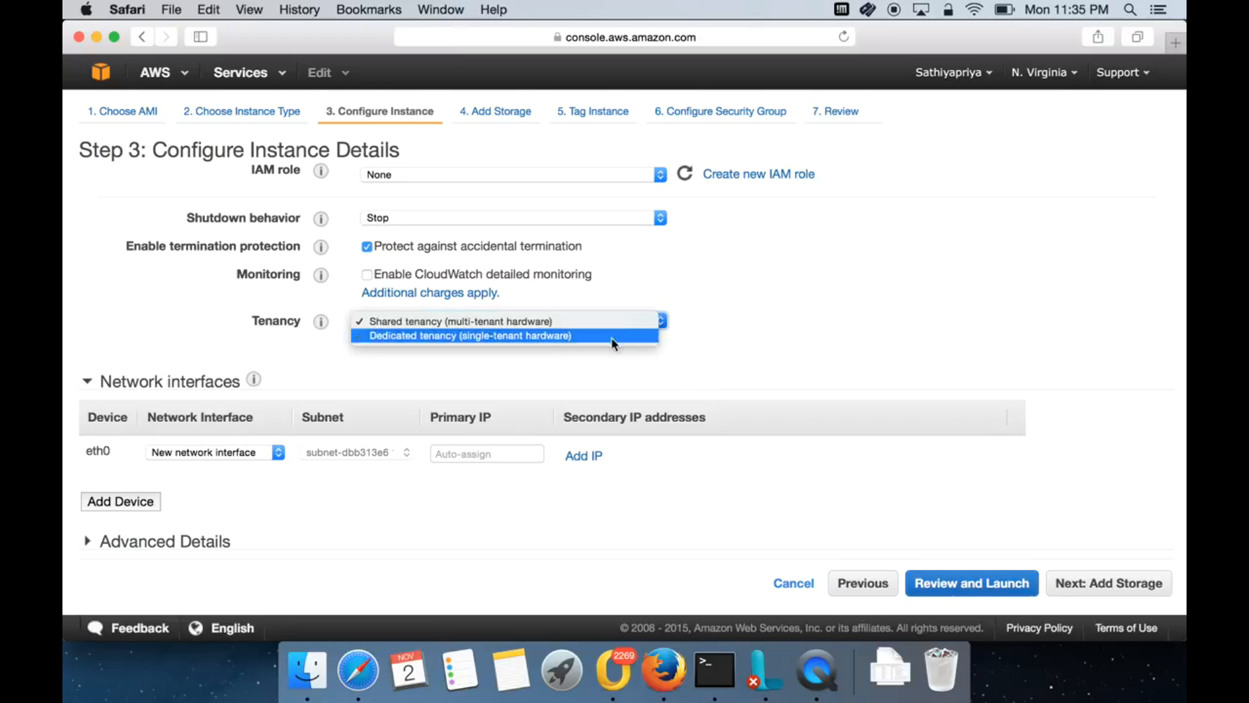
left_click(844, 365)
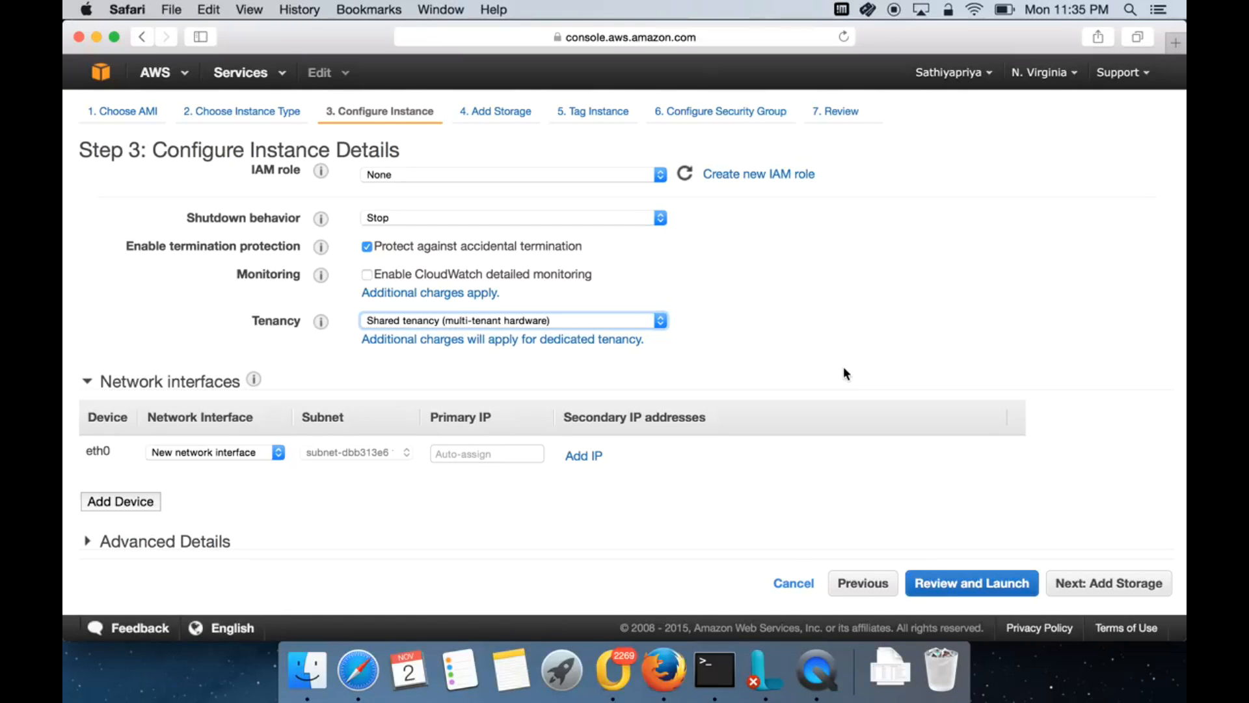
Examine the eth0 network interface and the user data options in the advanced details
scroll(844, 371, "up", 1)
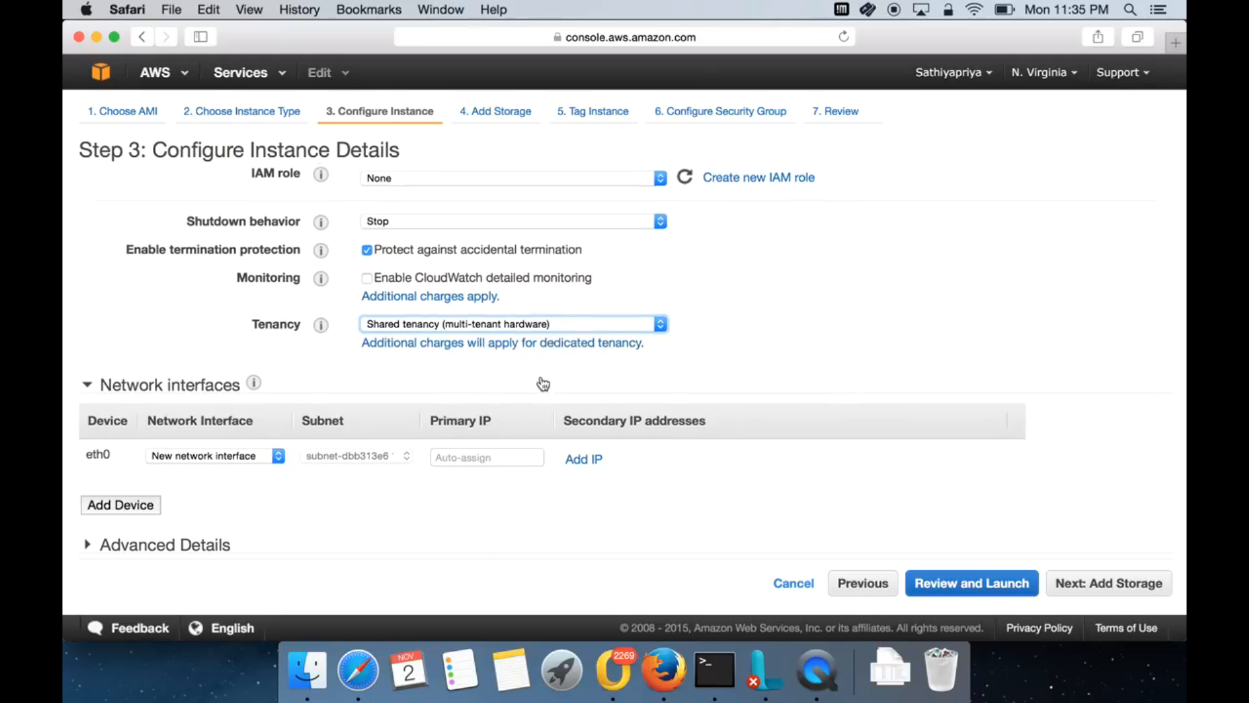
scroll(543, 384, "down", 1)
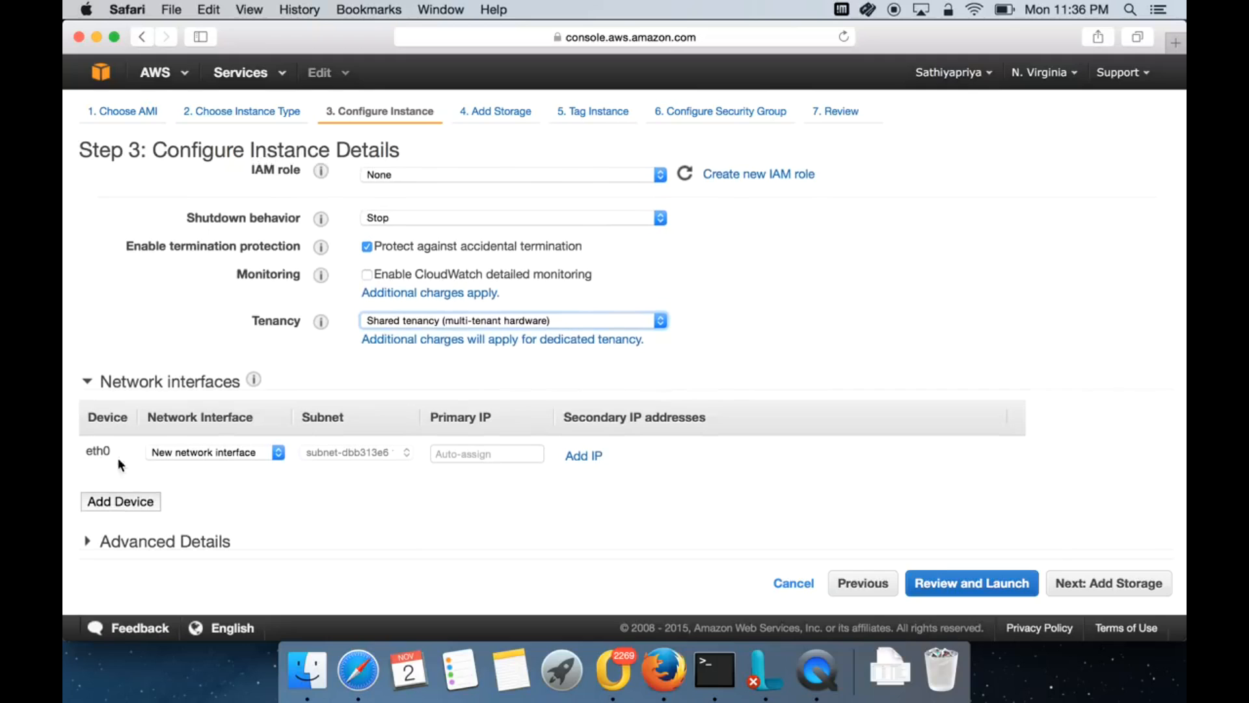
left_click_drag(78, 451, 109, 453)
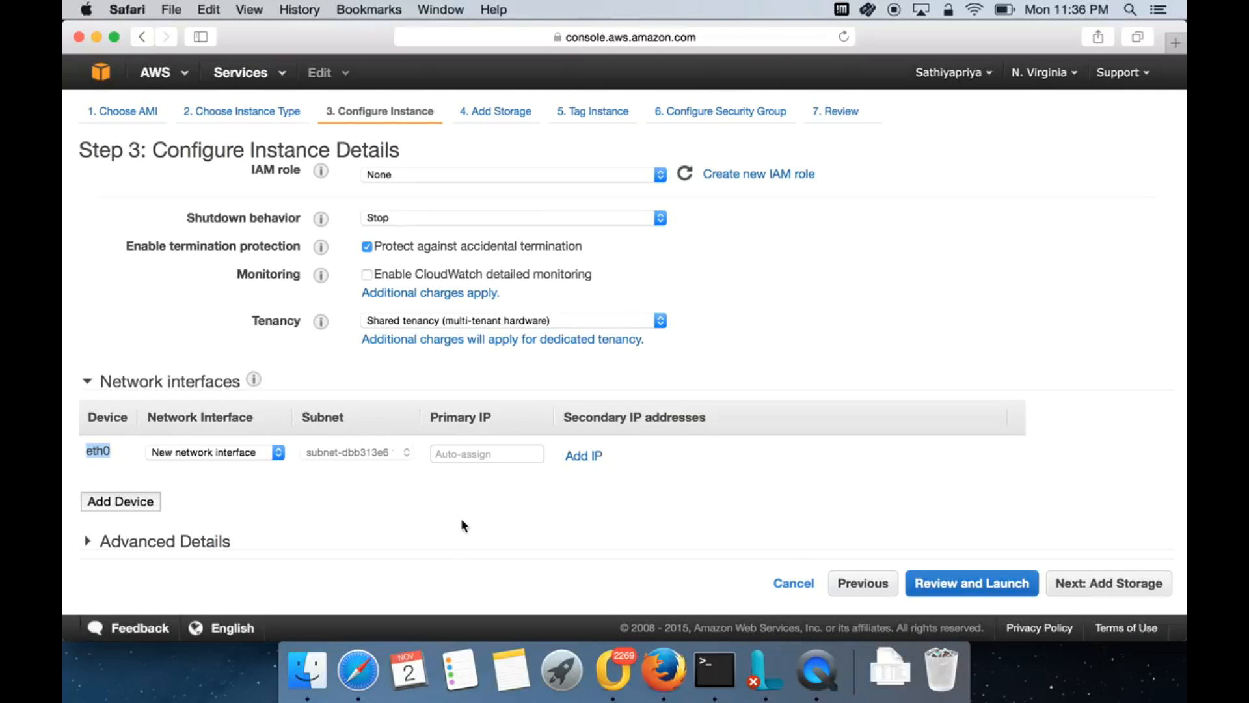
scroll(461, 518, "up", 1)
left_click(90, 546)
scroll(433, 544, "down", 4)
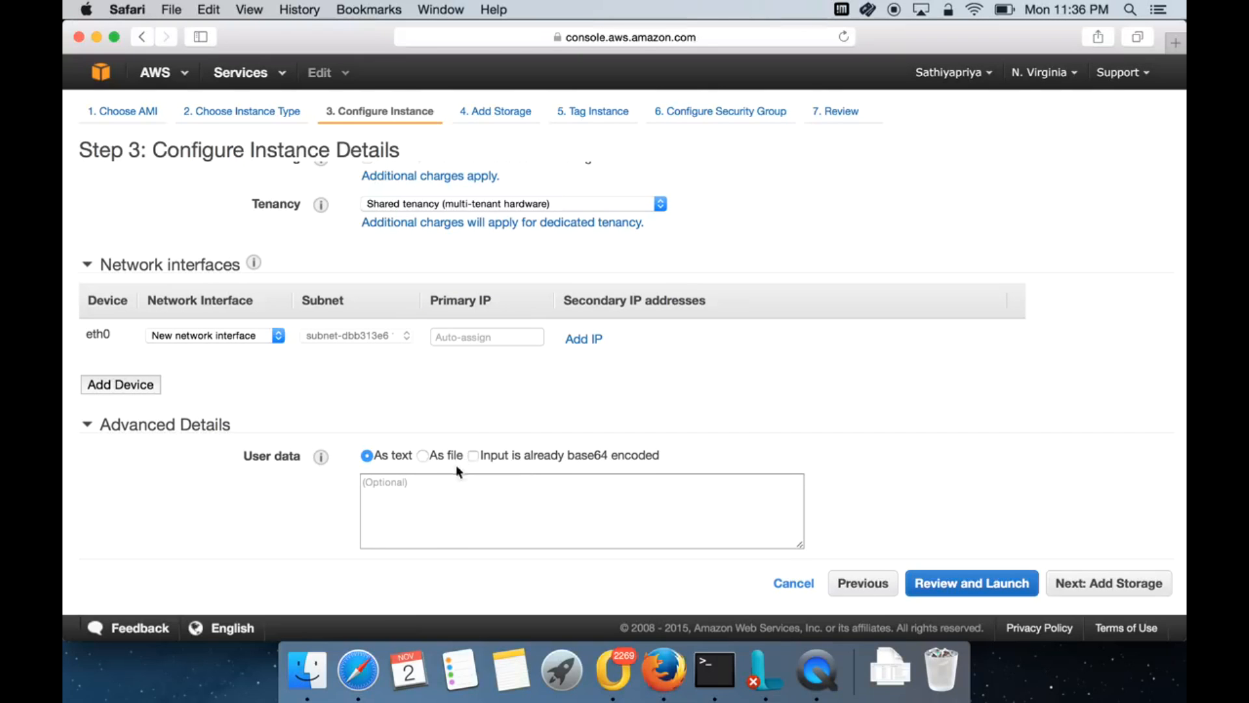
left_click(90, 427)
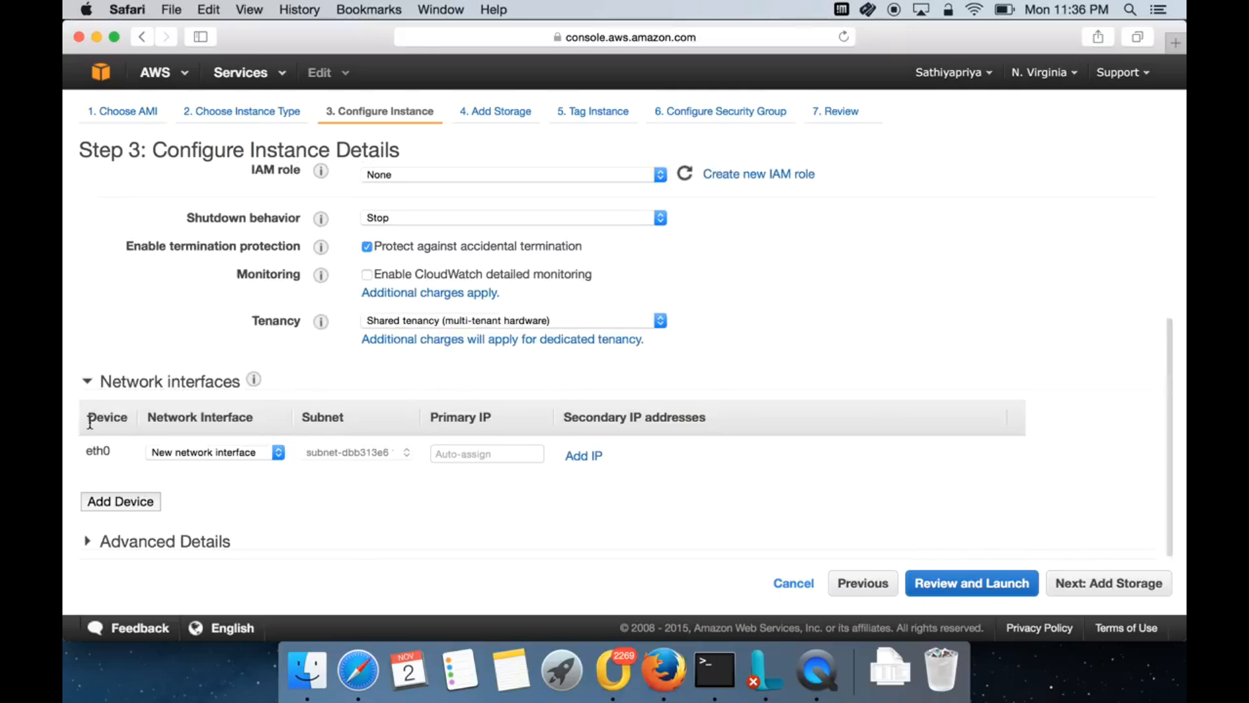
Continue to the storage settings and inspect the root volume's device name
left_click(1097, 584)
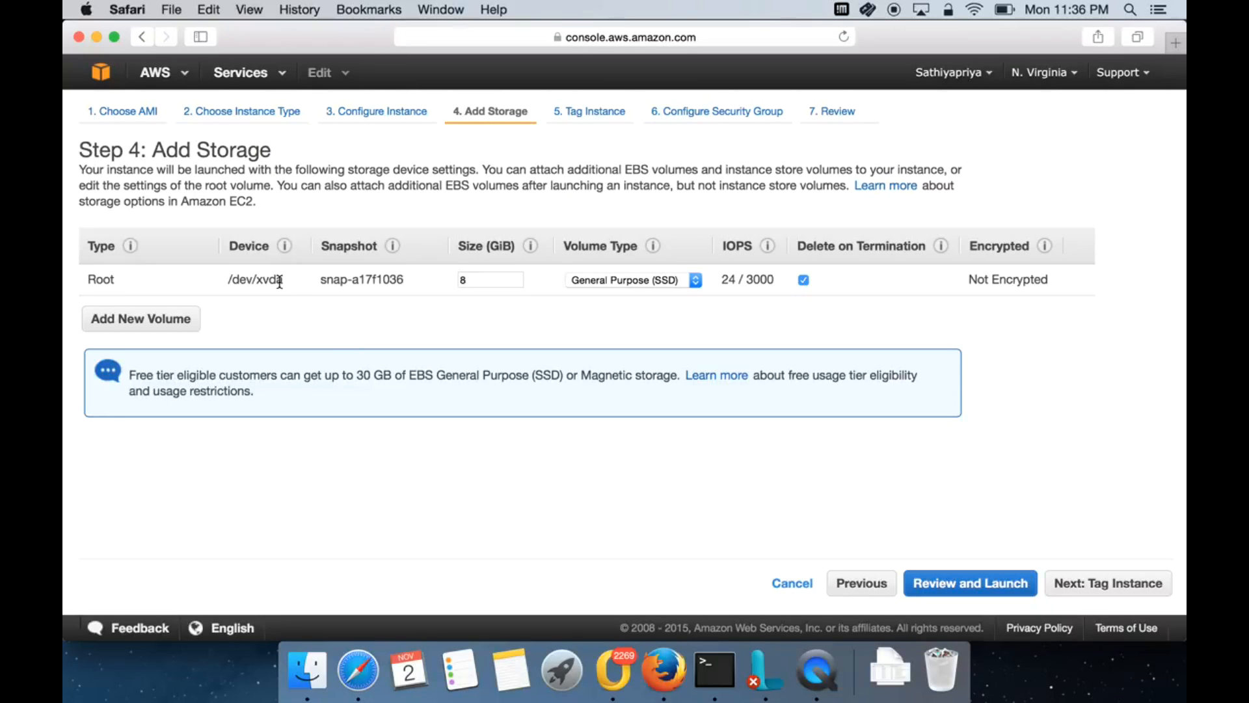
left_click_drag(228, 280, 292, 281)
left_click(320, 332)
Try 80 and 100 GiB as the root volume size and return it to 8 GiB
left_click(498, 278)
left_click(514, 311)
left_click(495, 280)
type("80")
key("BackSpace")
key("BackSpace")
type("100")
key("BackSpace")
key("BackSpace")
key("BackSpace")
type("8")
left_click(521, 304)
left_click(486, 282)
Check the volume type choices and the IOPS for the root volume
left_click(630, 292)
left_click(646, 286)
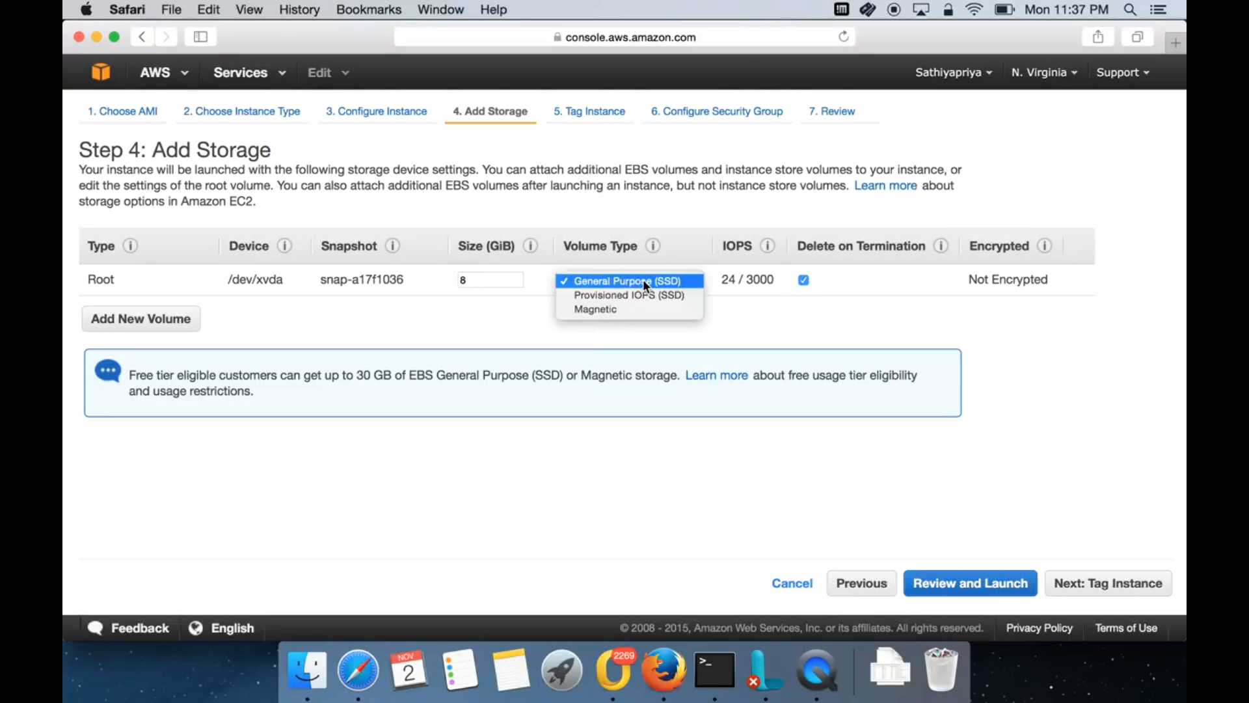
left_click(795, 310)
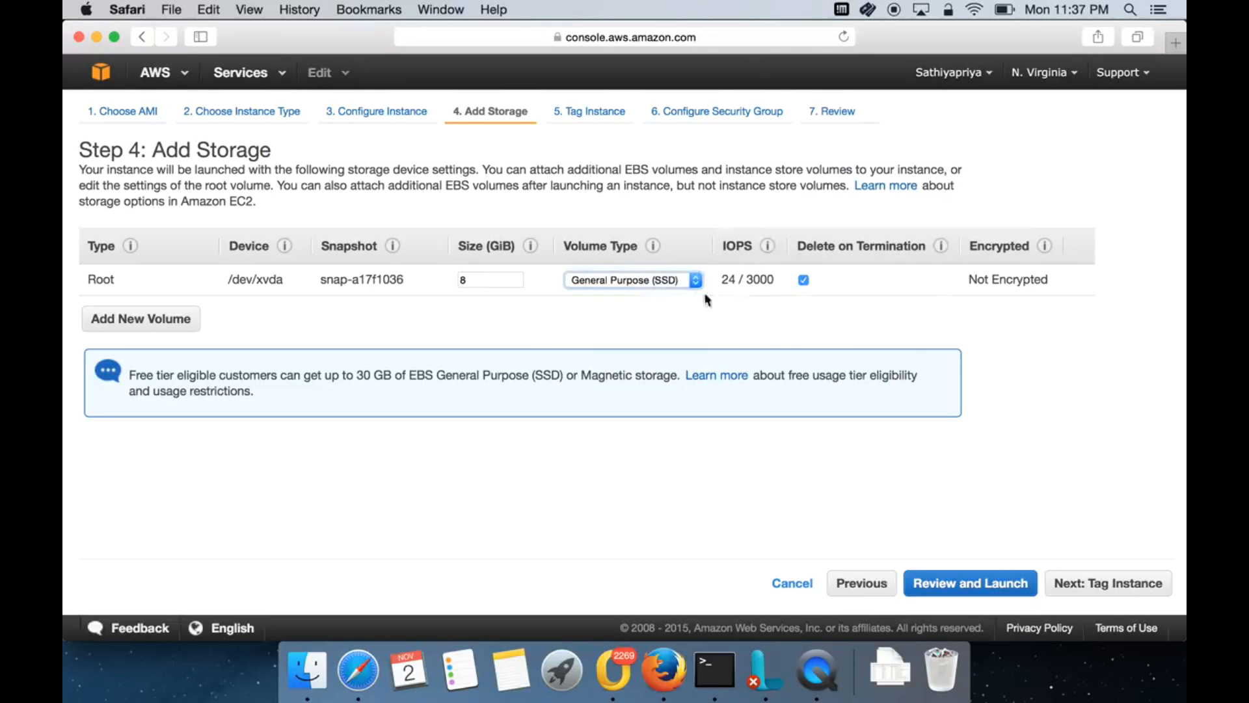
left_click(660, 279)
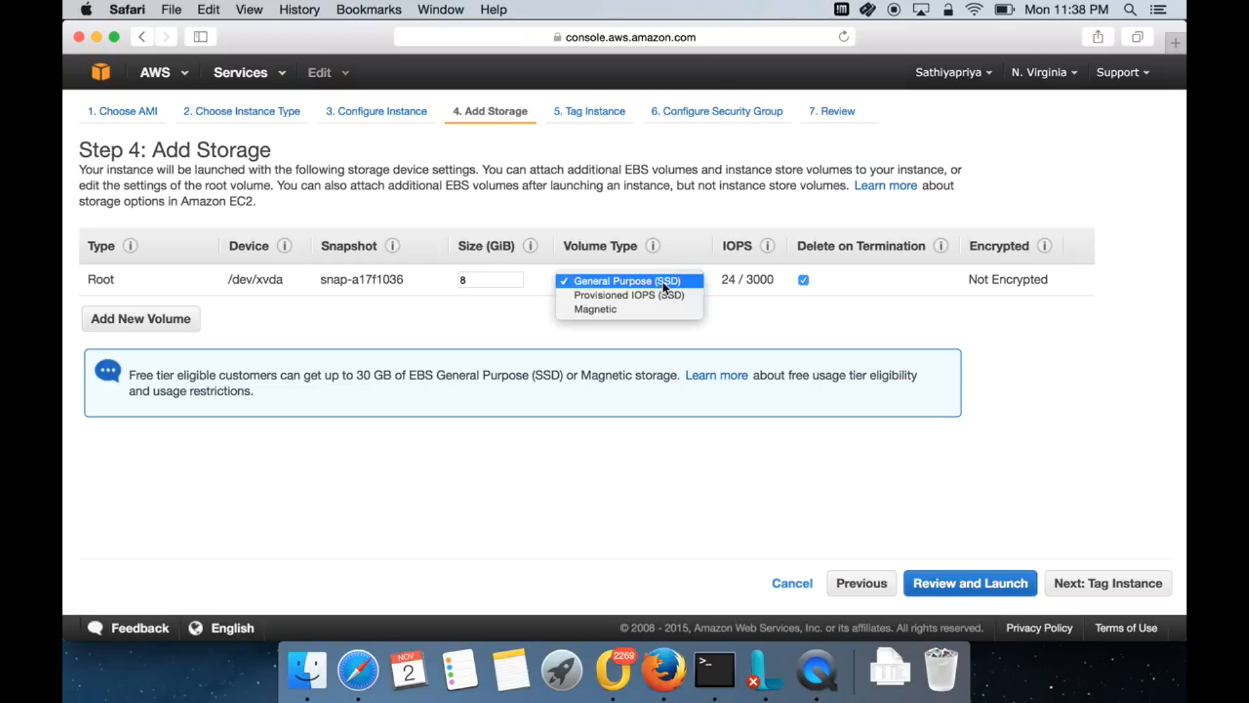
left_click(744, 290)
mouse_move(768, 282)
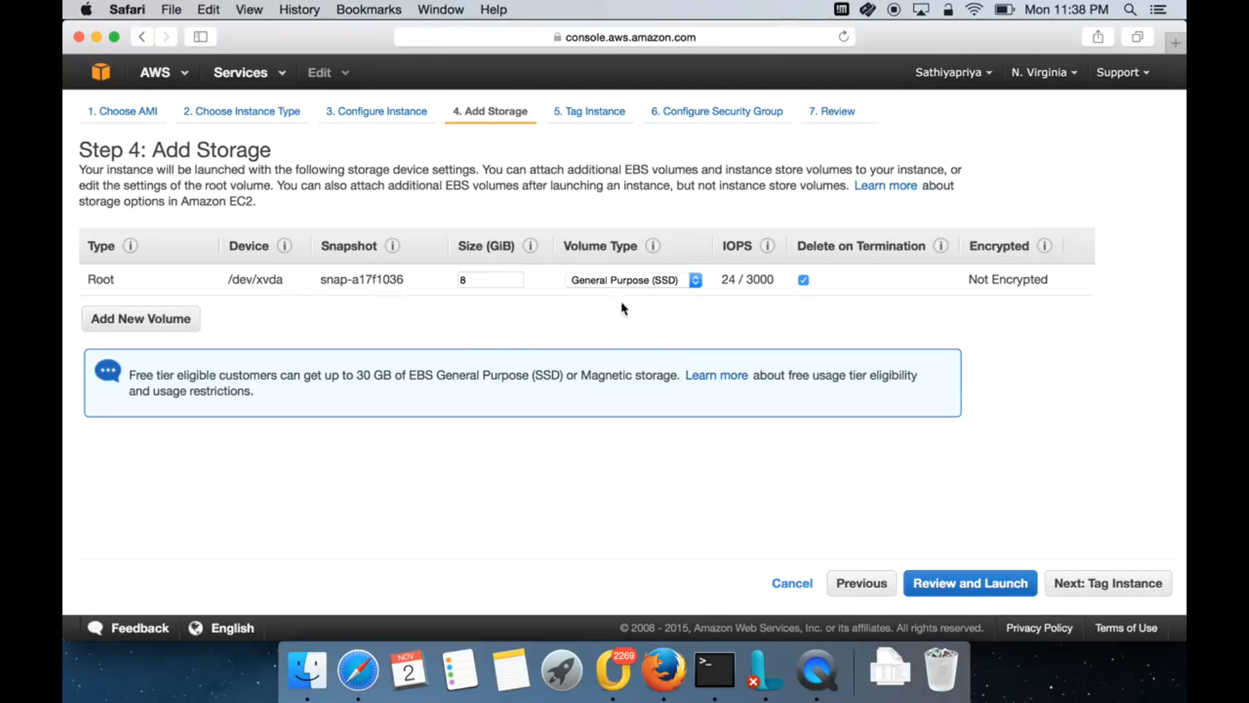
Try Provisioned IOPS (SSD) with 2000 IOPS for the root volume
left_click(589, 280)
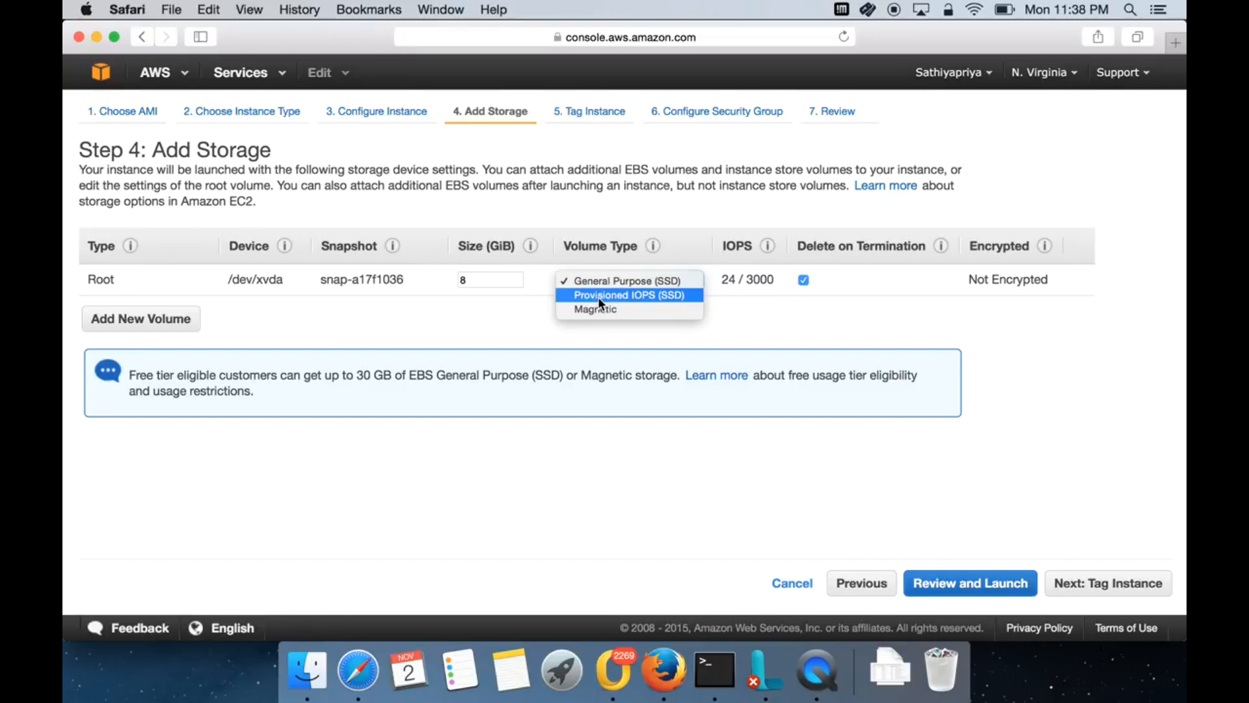
left_click(598, 296)
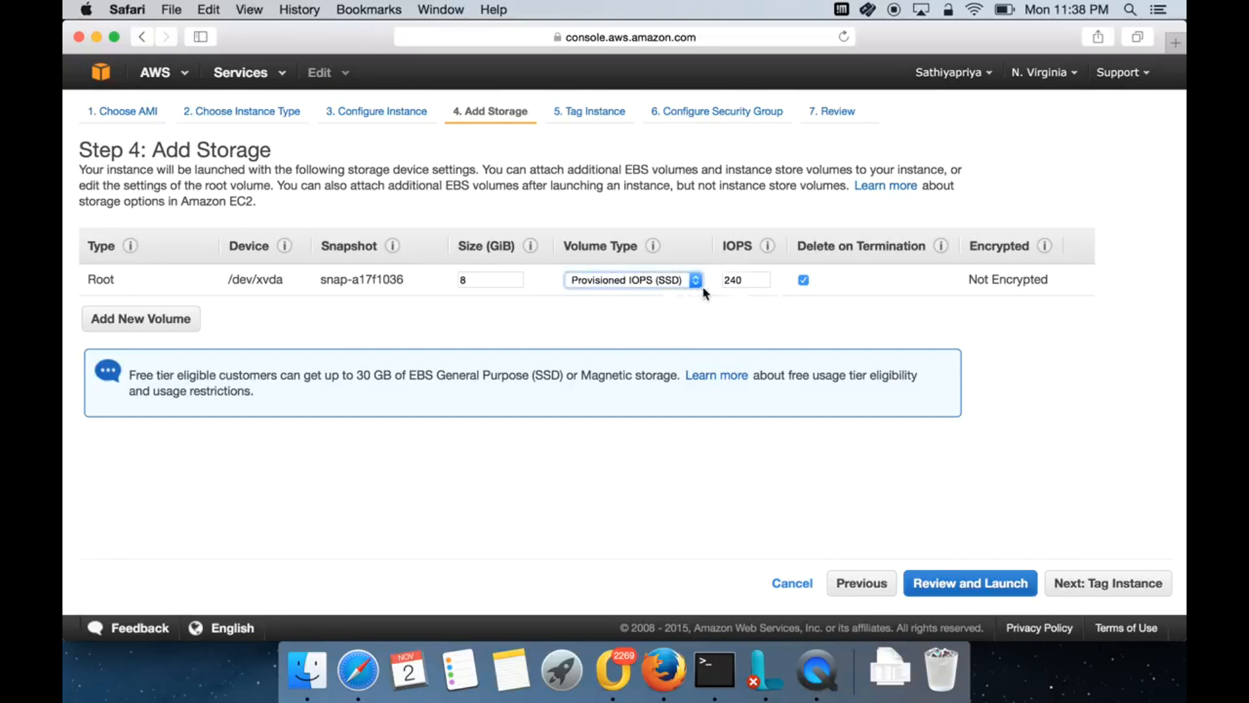
left_click(735, 282)
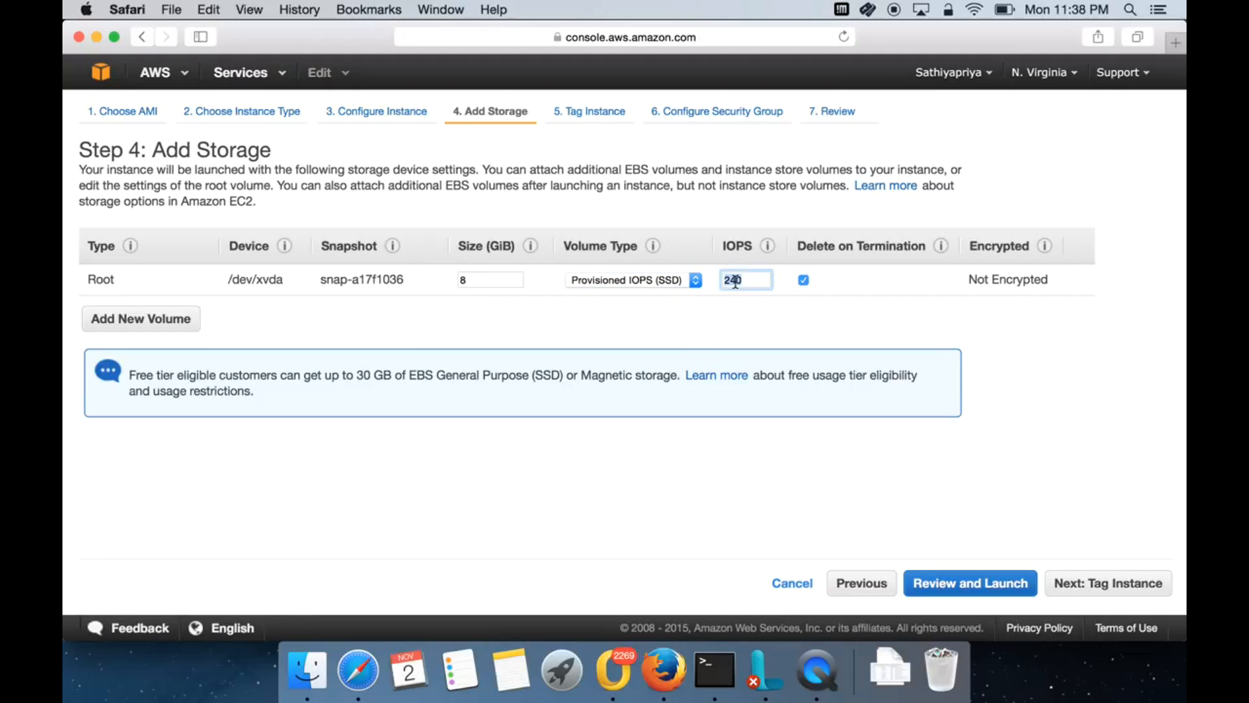
key("BackSpace")
key("BackSpace")
key("BackSpace")
type("2000")
left_click(790, 301)
Try Magnetic as the root volume type and return it to General Purpose (SSD)
left_click(665, 287)
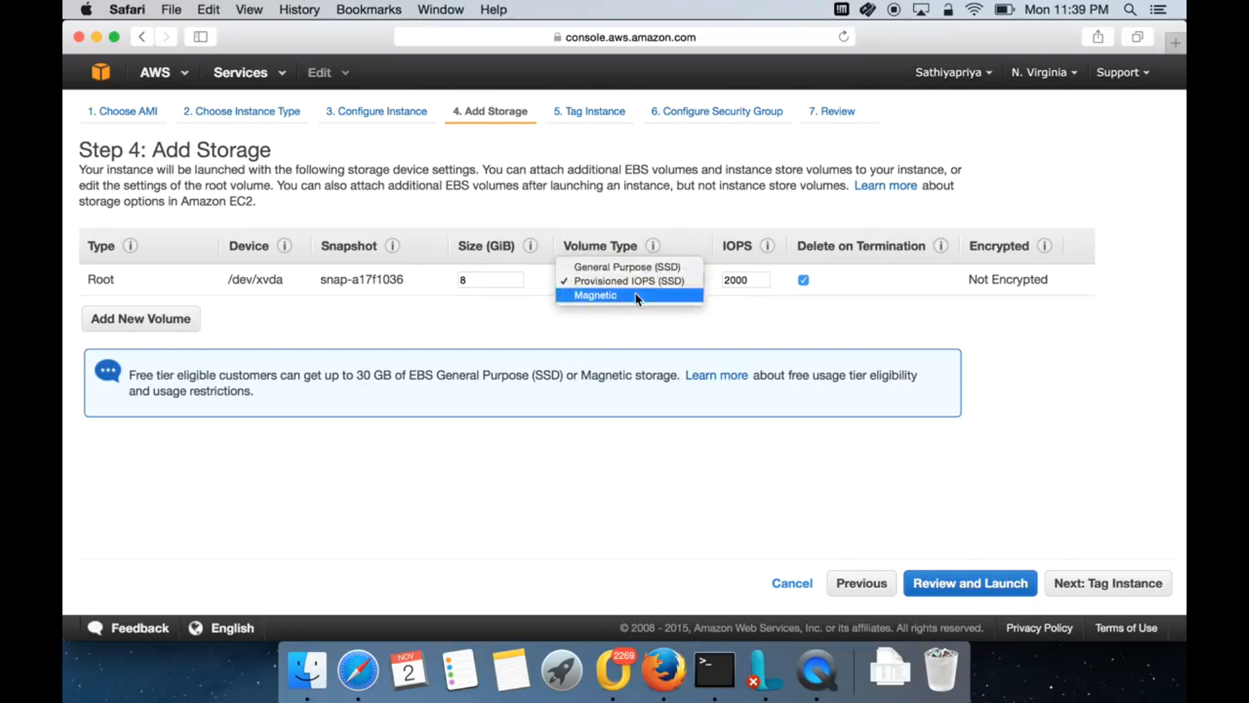
left_click(636, 295)
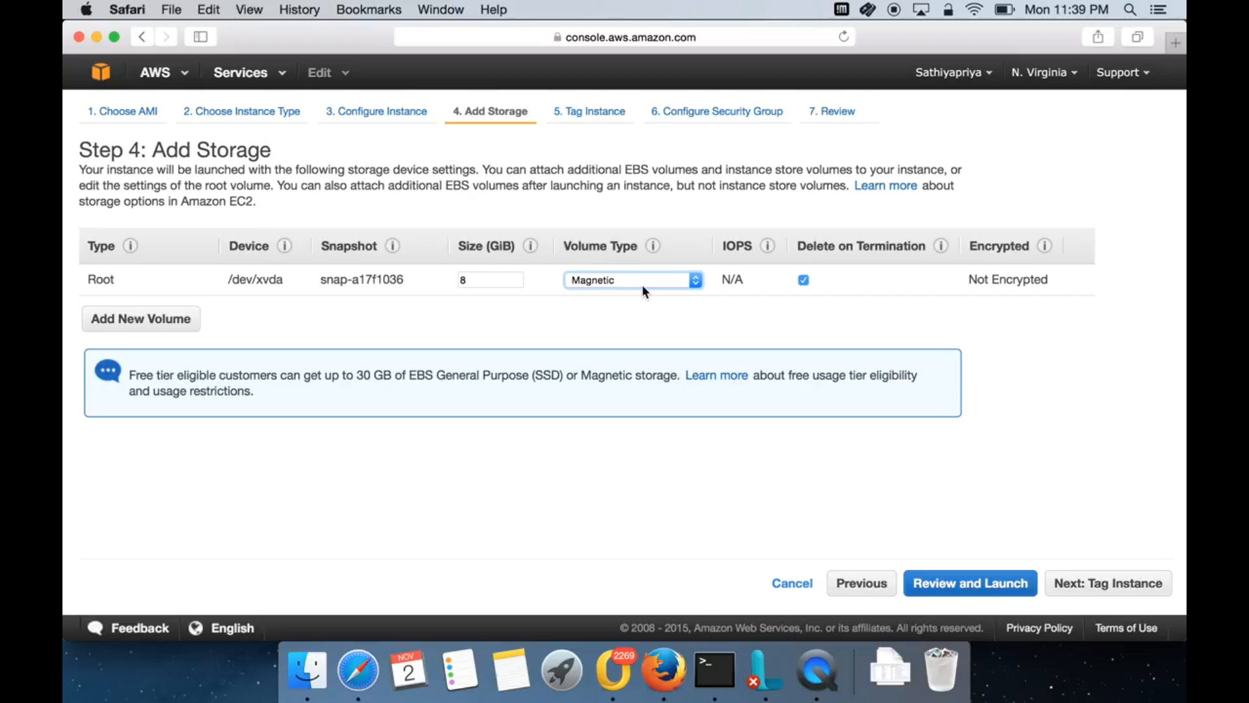
left_click(651, 282)
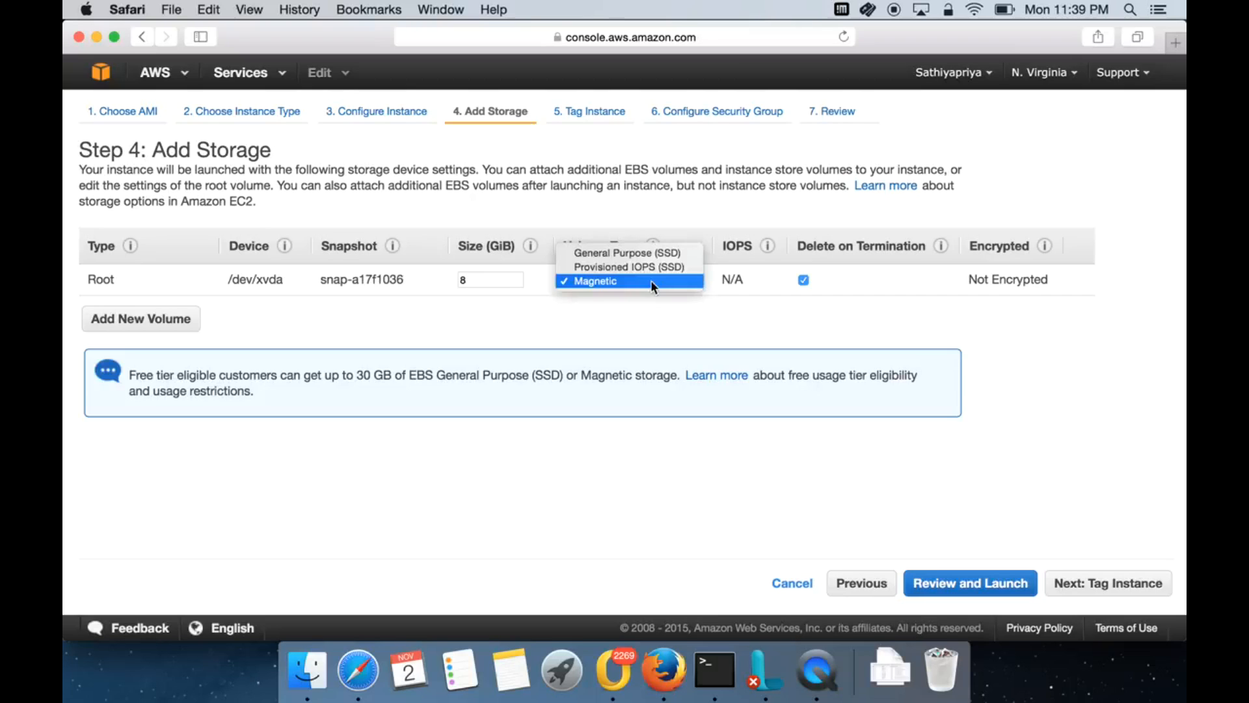
left_click(653, 255)
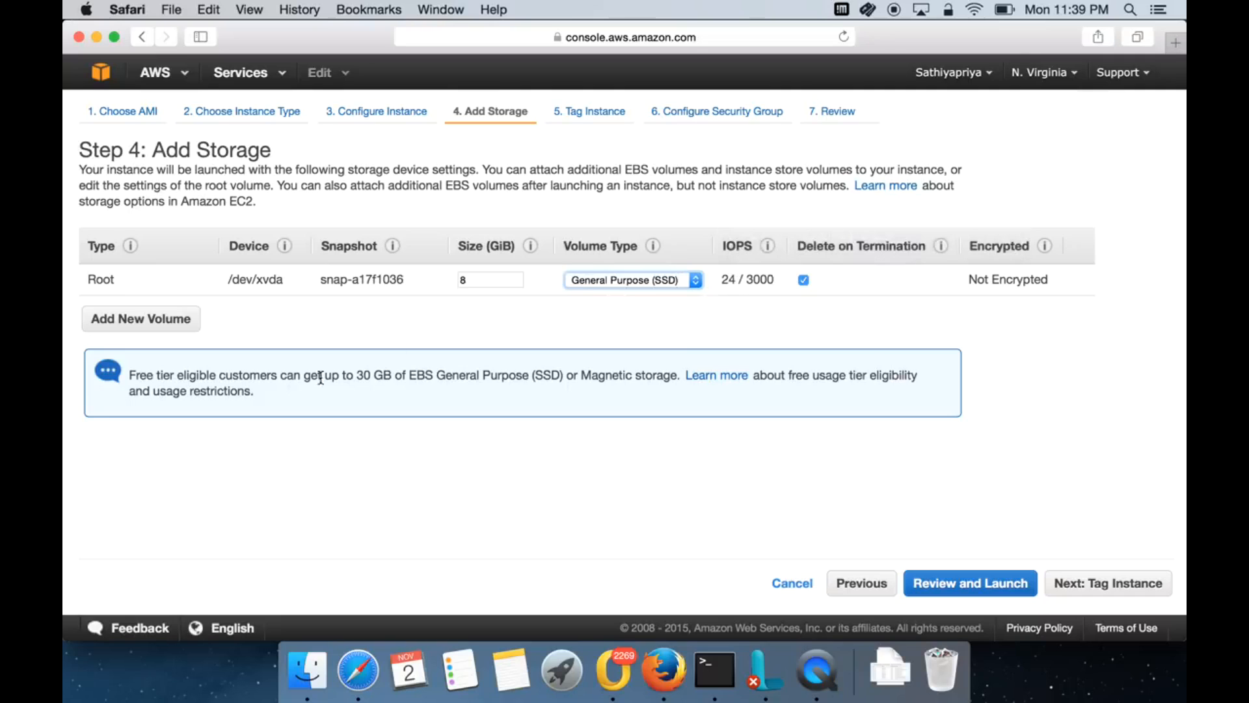
Add a 100 GiB EBS volume at /dev/sdb with the Provisioned IOPS (SSD) volume type
left_click(167, 328)
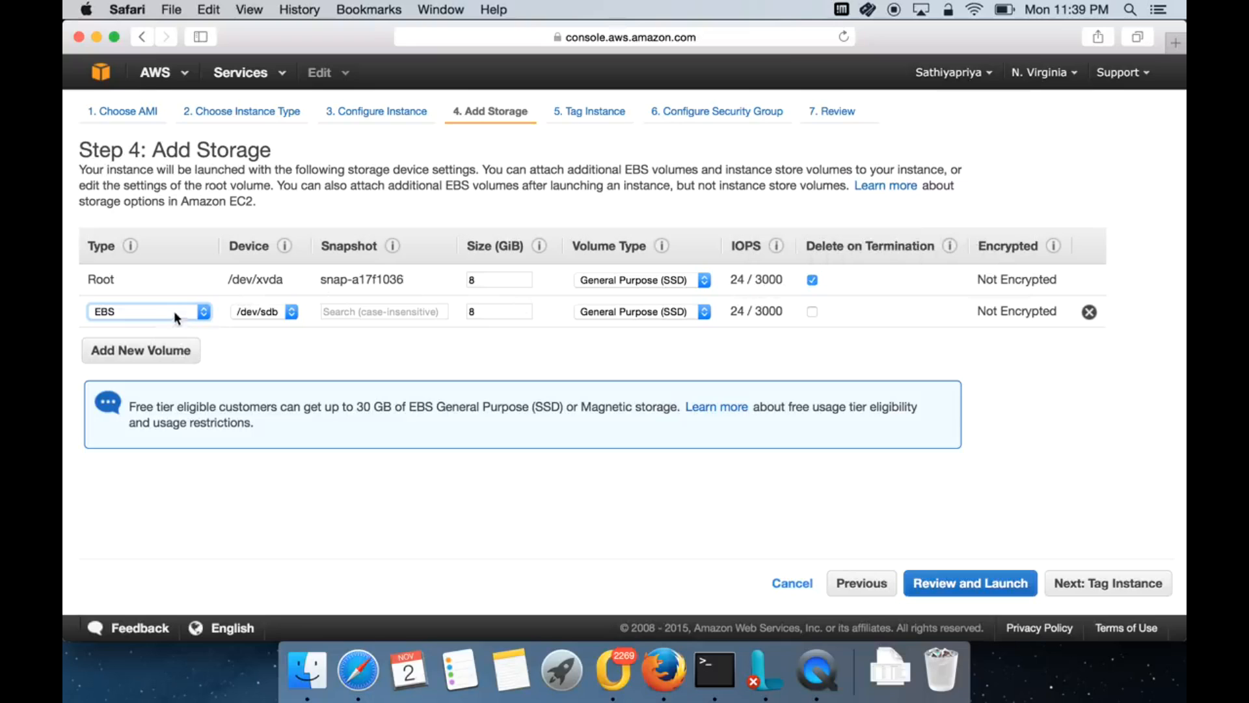
left_click(491, 312)
type("100")
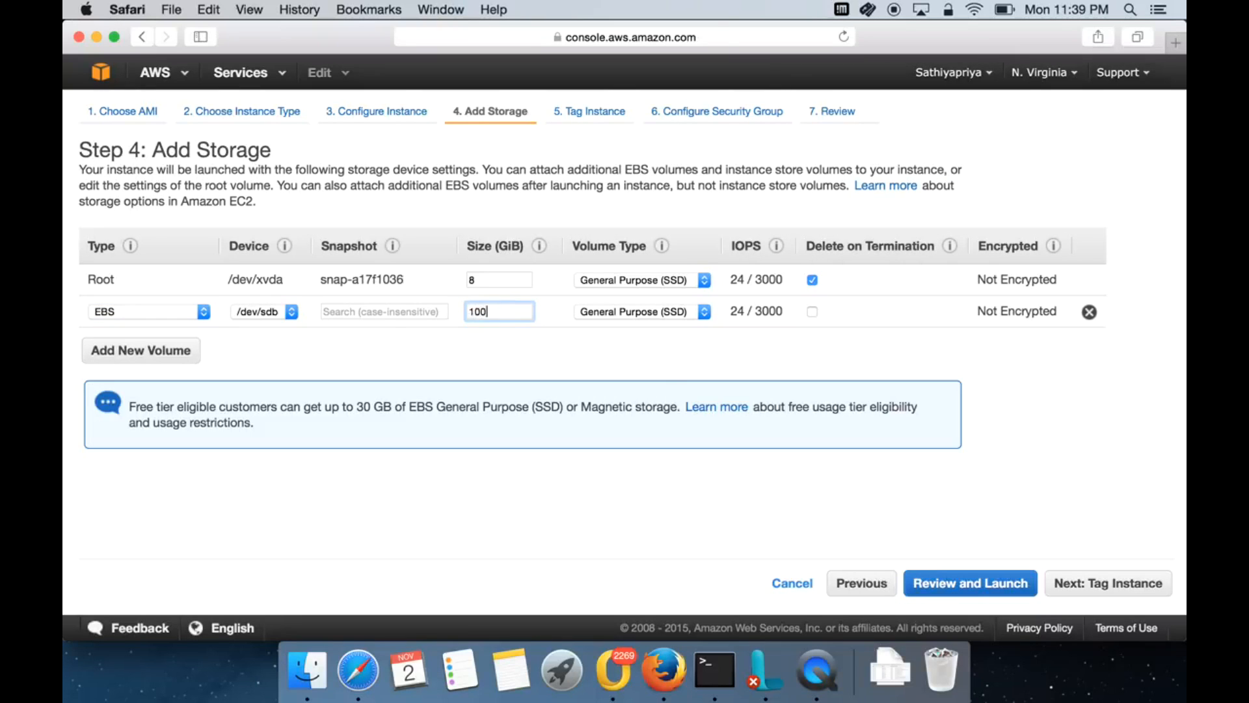
left_click(667, 312)
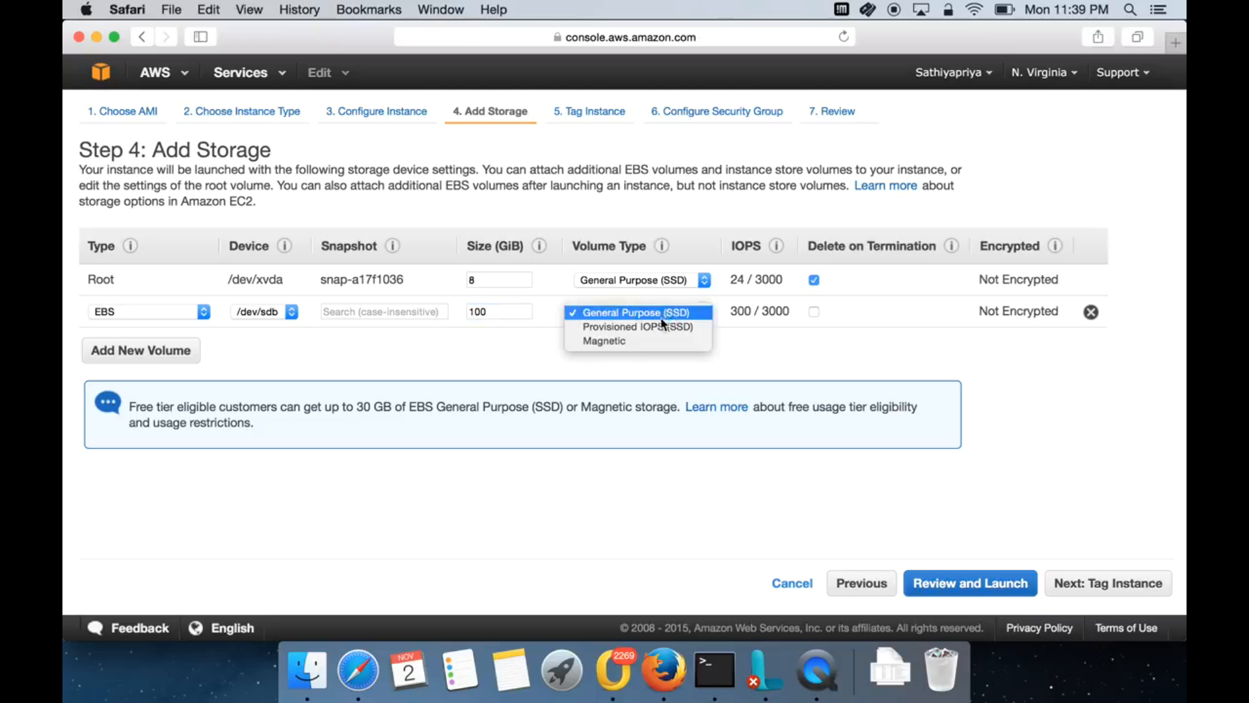
left_click(694, 326)
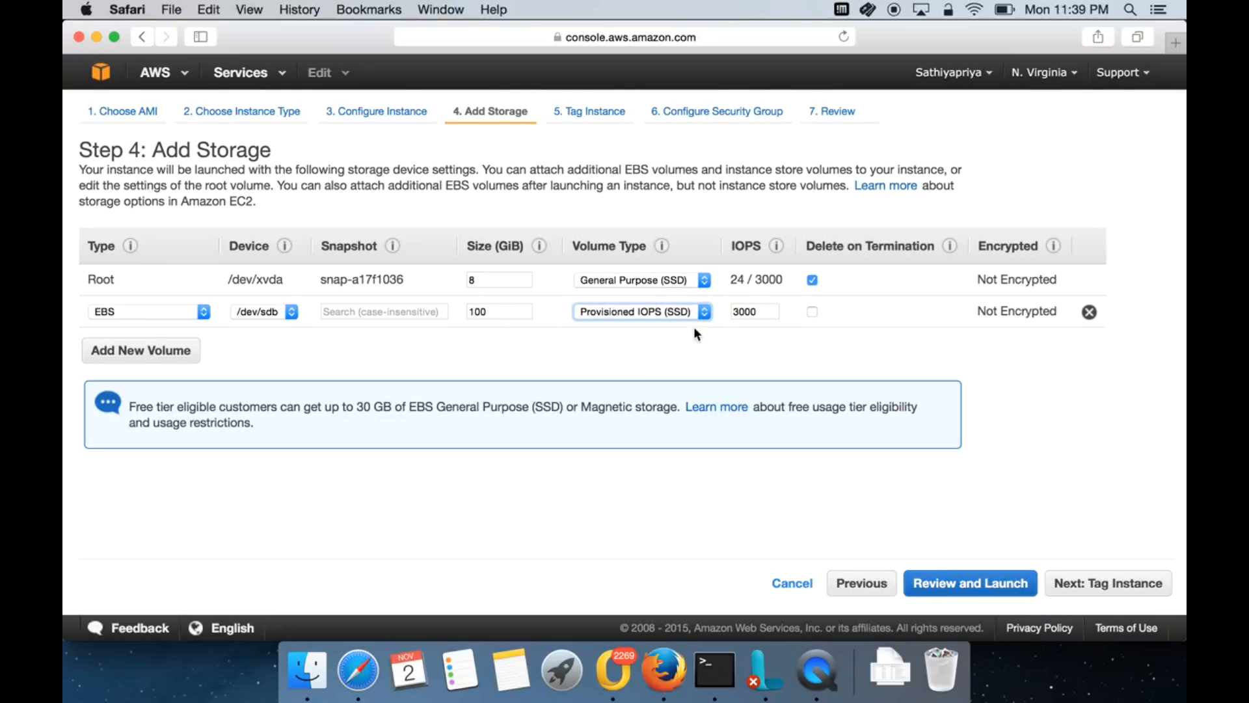
Try adding another EBS volume and remove both additional volumes, keeping only the root volume
left_click(168, 355)
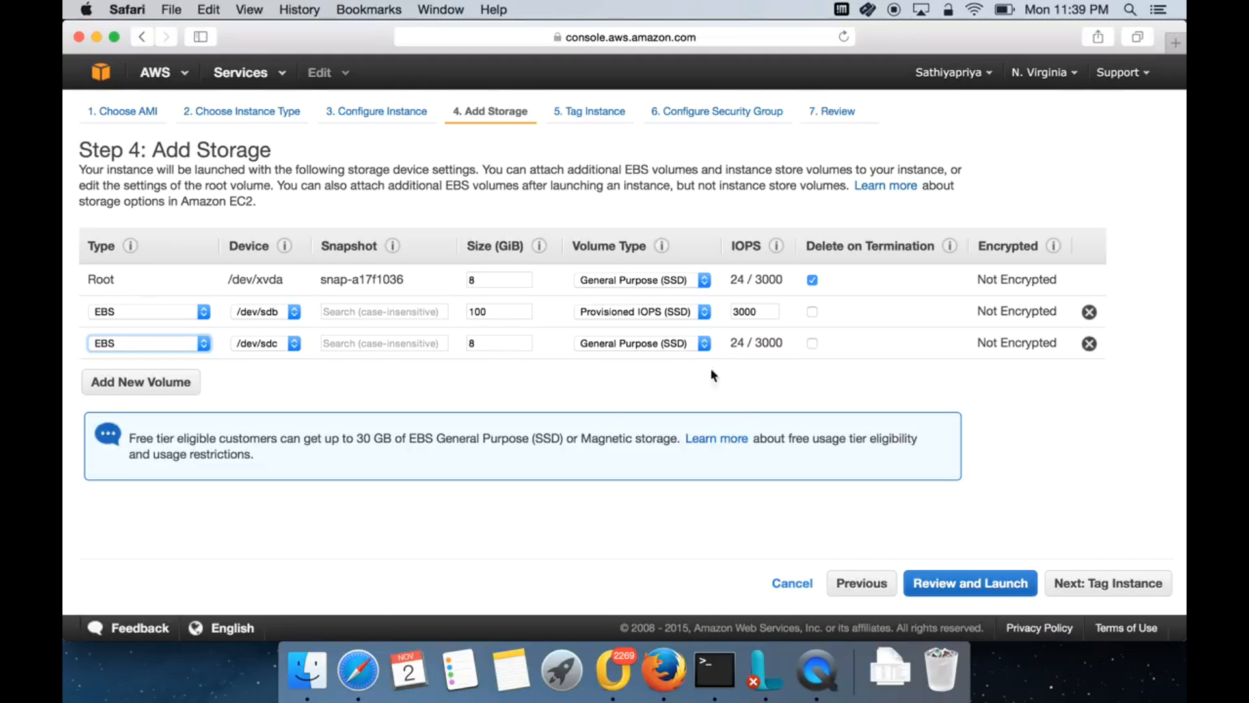
left_click(1090, 342)
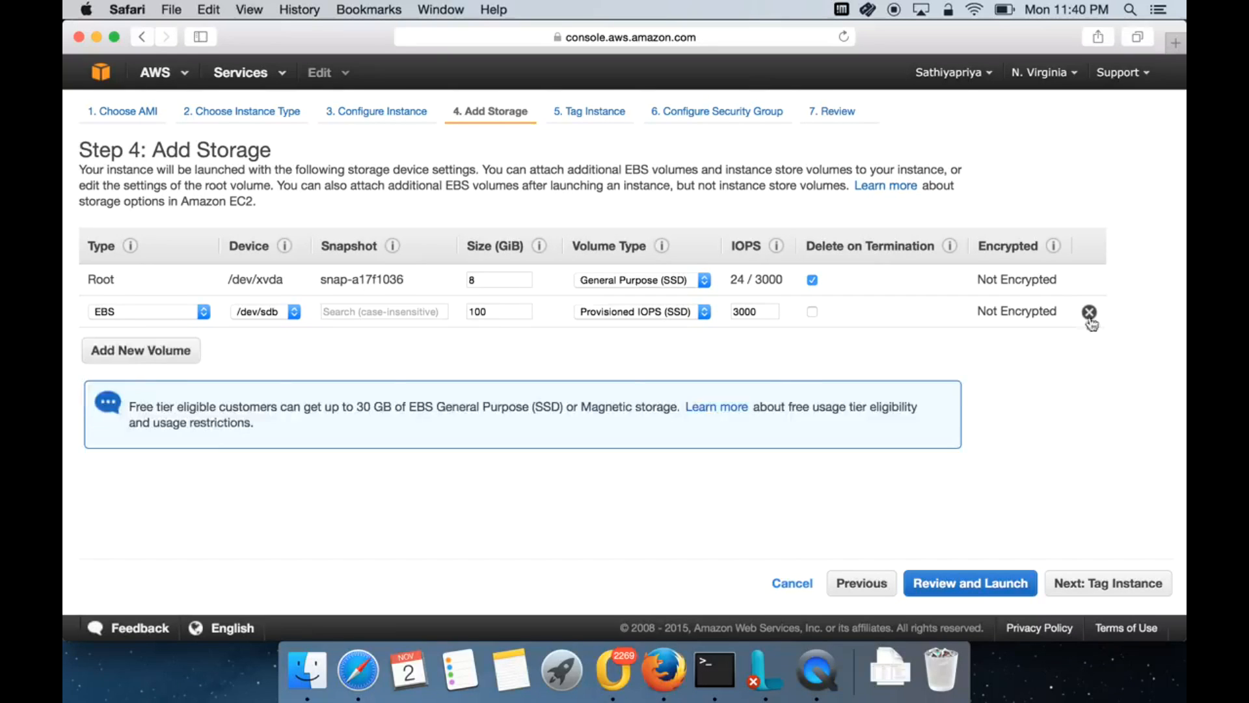
left_click(1090, 313)
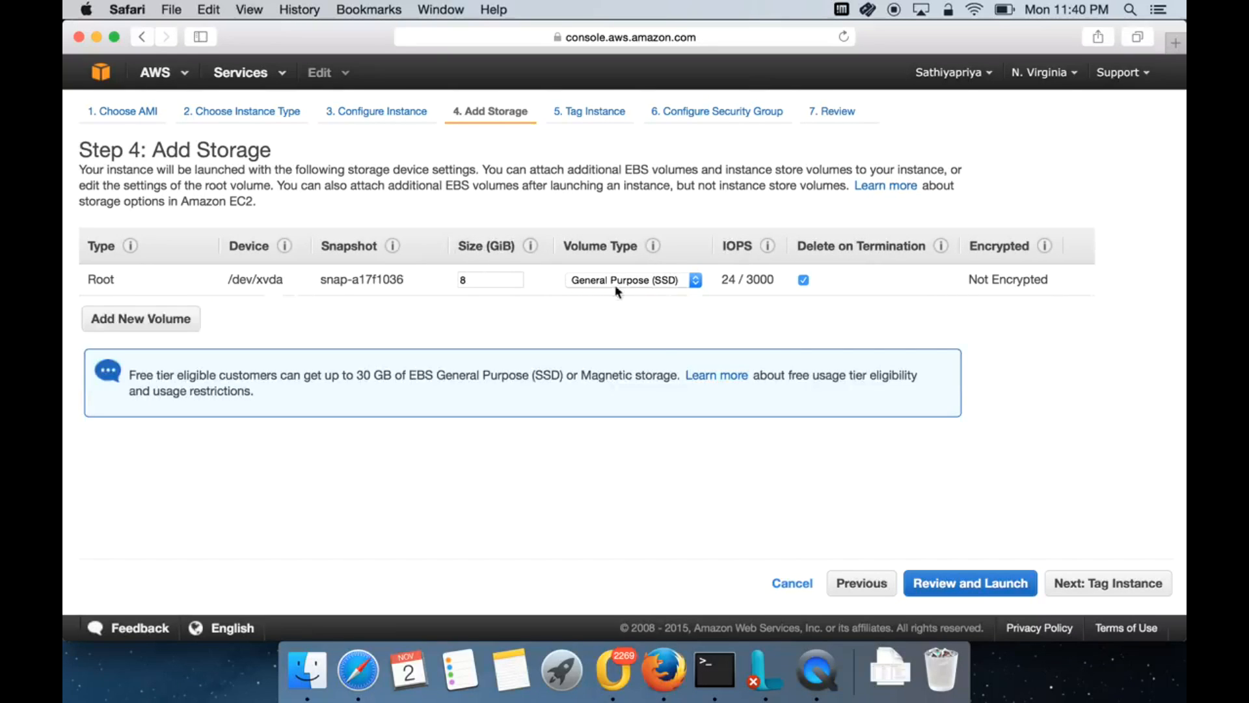
Tag the instance with Name set to Demo-LInux and proceed to the security group configuration
left_click(1074, 596)
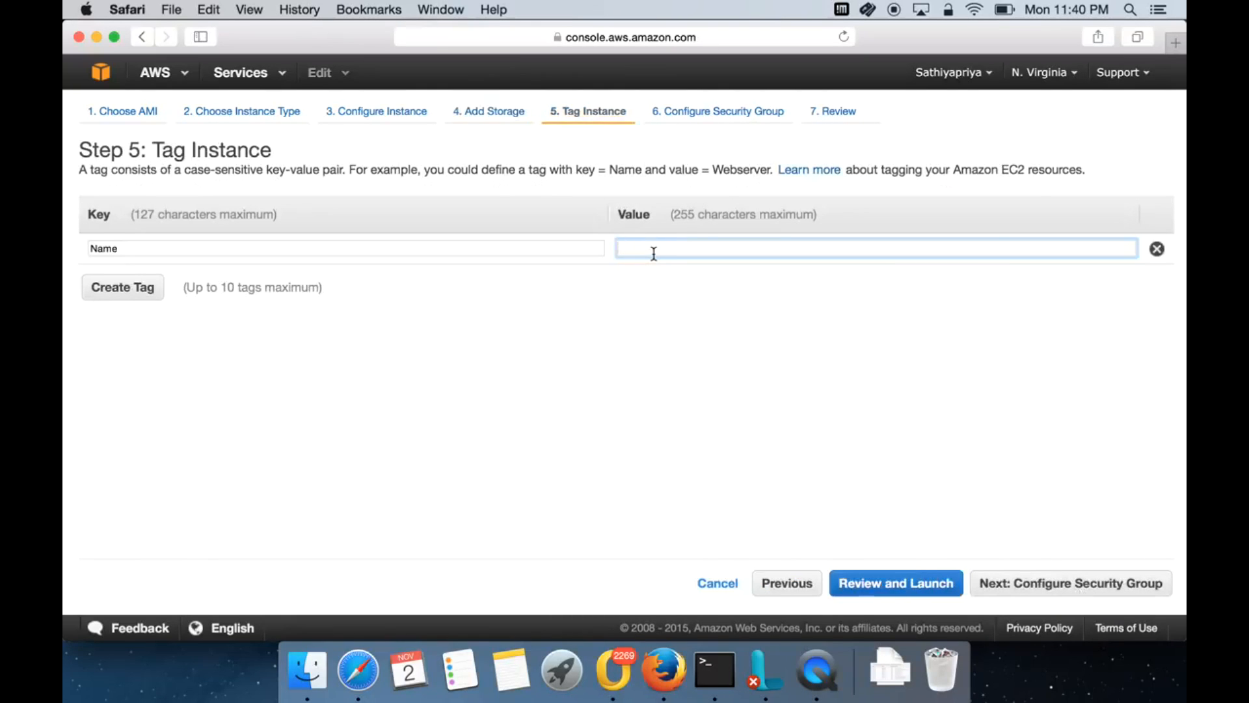
type("Dem")
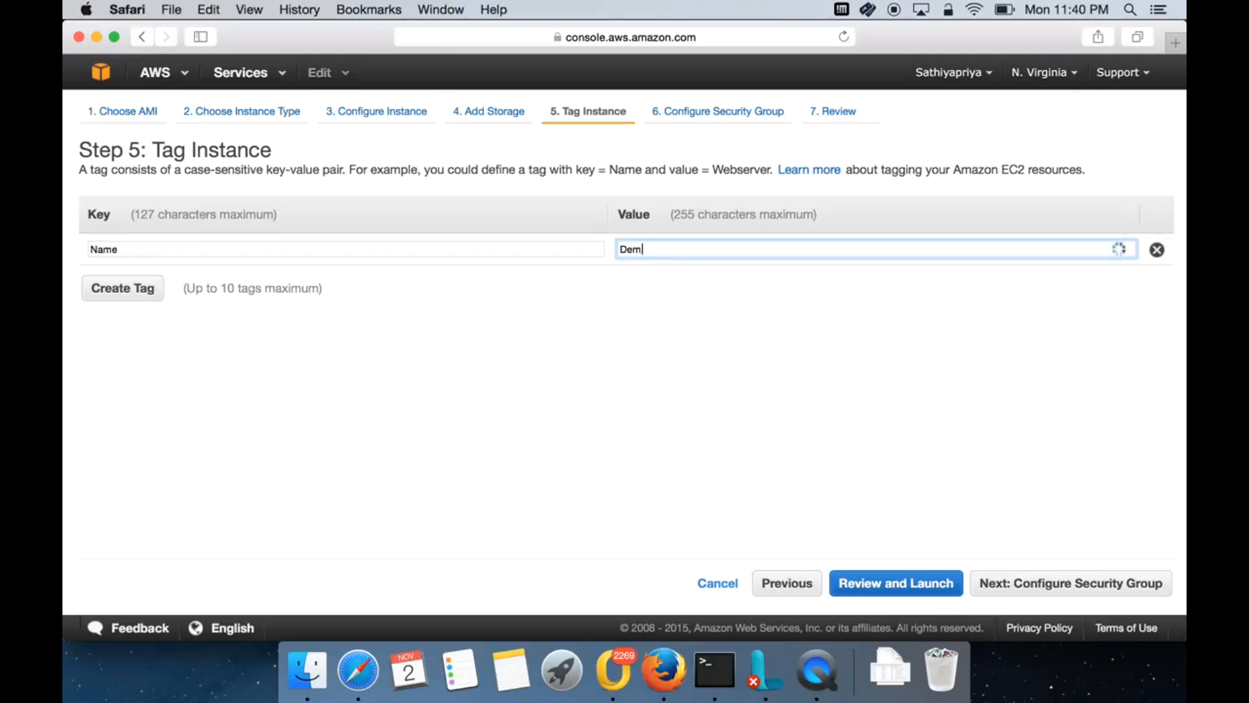
type("o-LInux")
left_click(1075, 590)
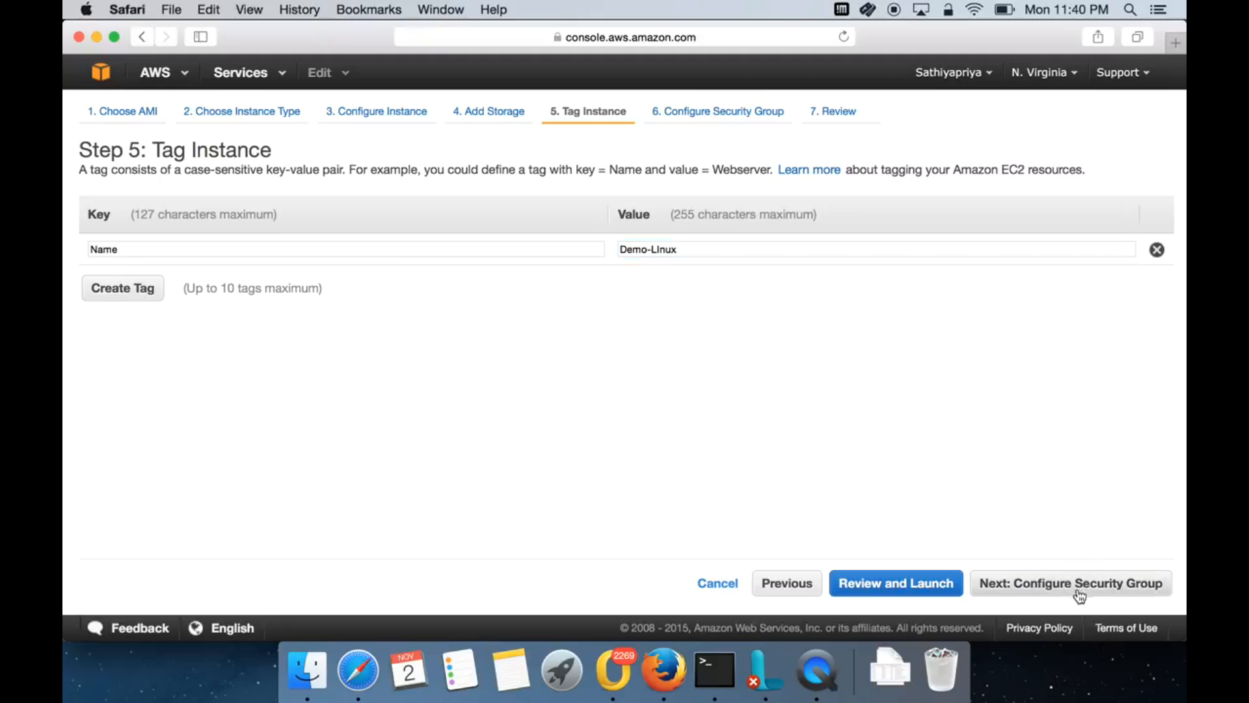
left_click(1080, 595)
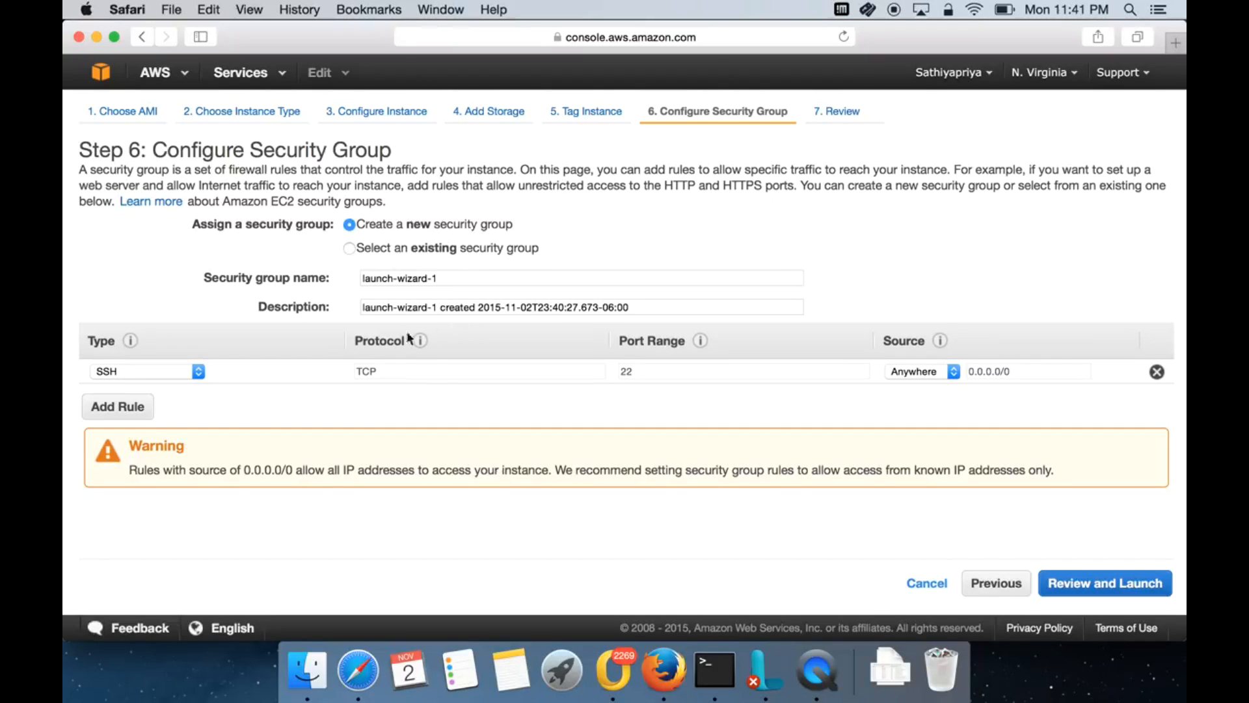
Name the new security group demo-security-group
double_click(396, 284)
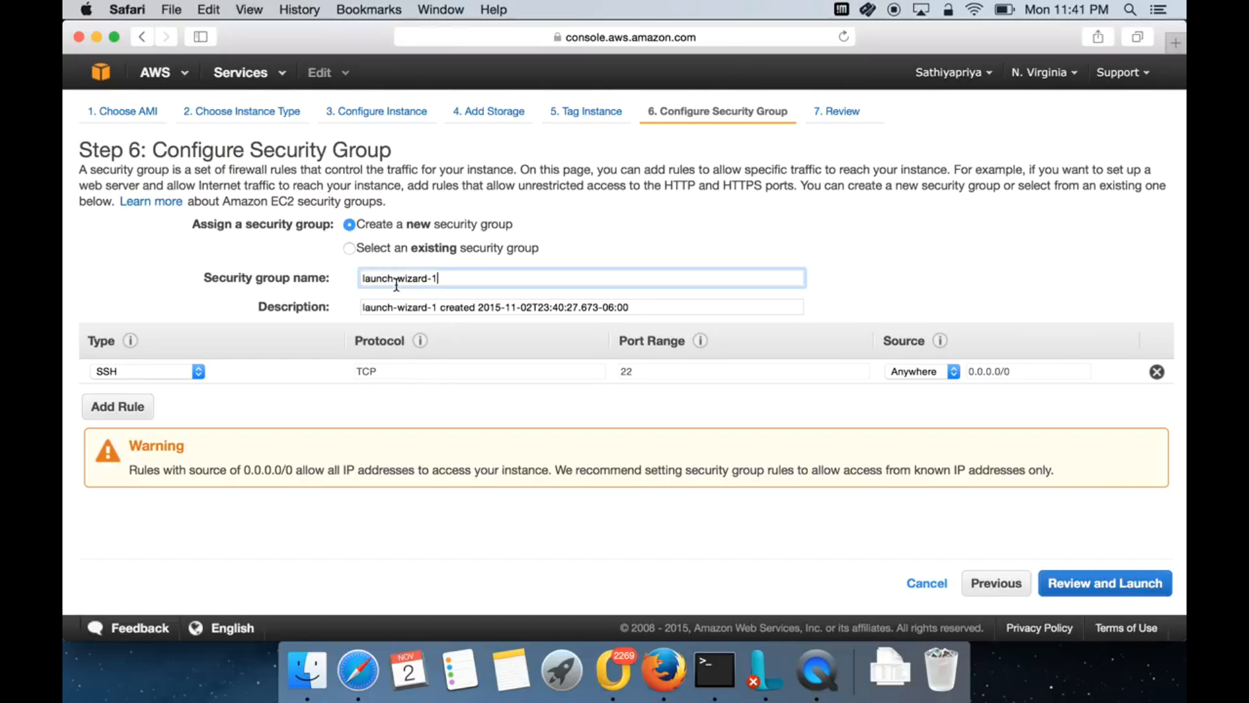
triple_click(408, 279)
type("demo-security-group")
Set the security group's description to "demo-security-group - linux servers", reusing the copied group name
left_click(521, 309)
triple_click(522, 309)
left_click_drag(362, 279, 464, 278)
key("super+c")
left_click(457, 309)
triple_click(457, 309)
key("super+v")
type("- li")
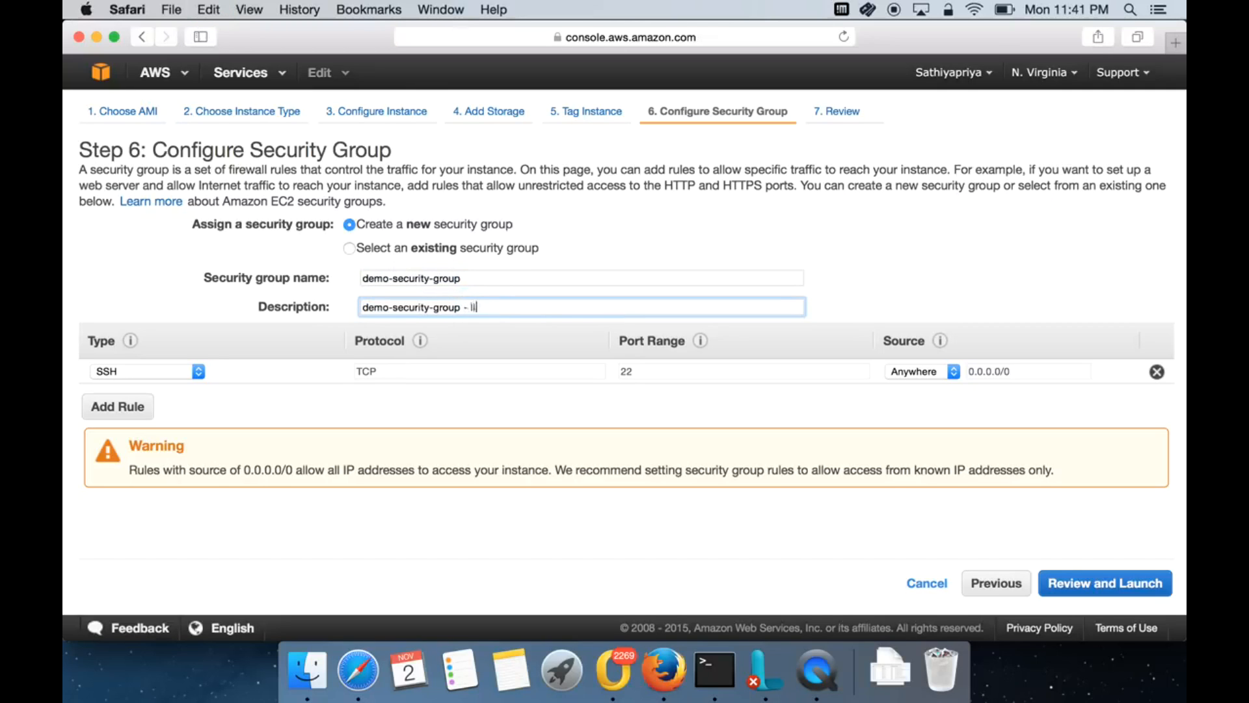
type("nux servers")
left_click(659, 263)
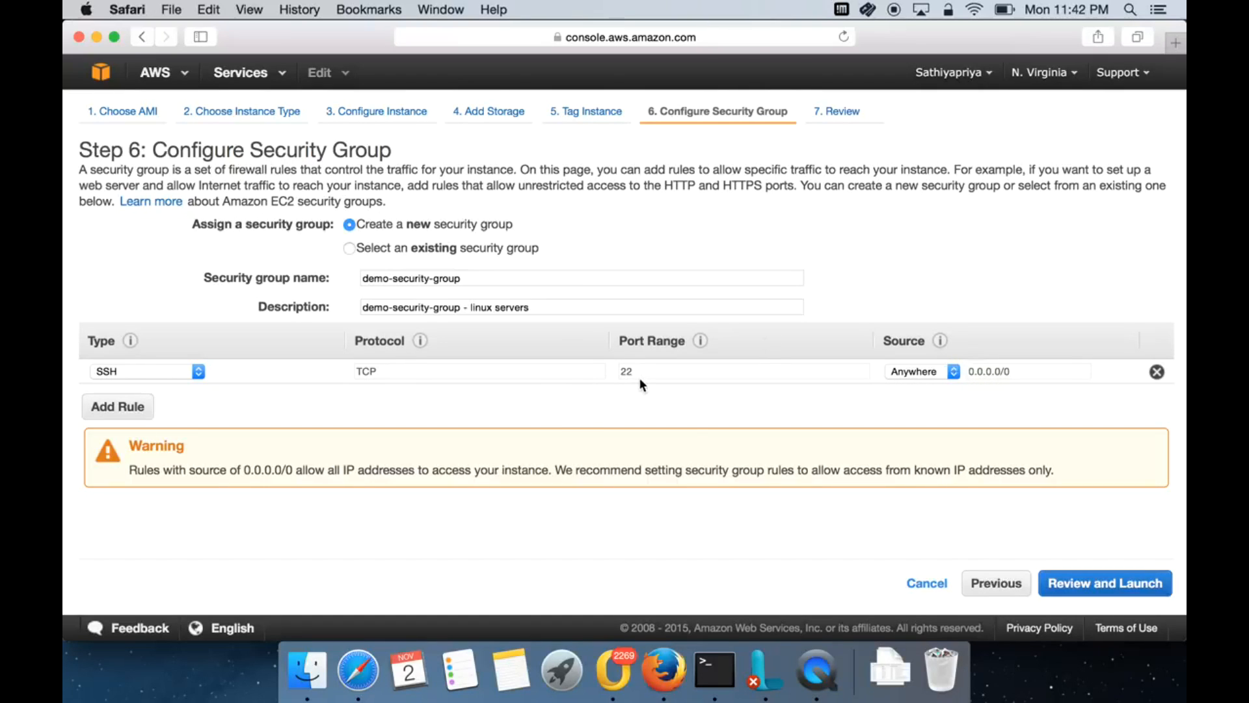
Try My IP as the source of the SSH rule and look at the other source options
left_click(905, 376)
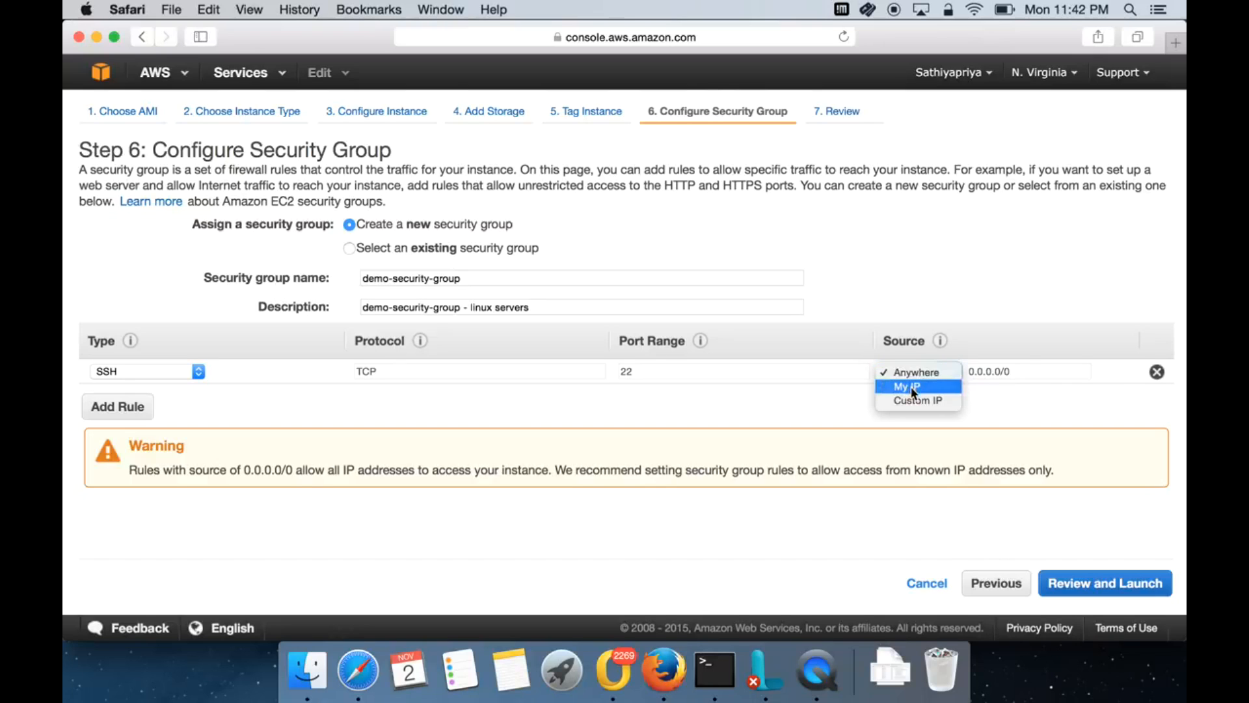
left_click(912, 389)
left_click(939, 373)
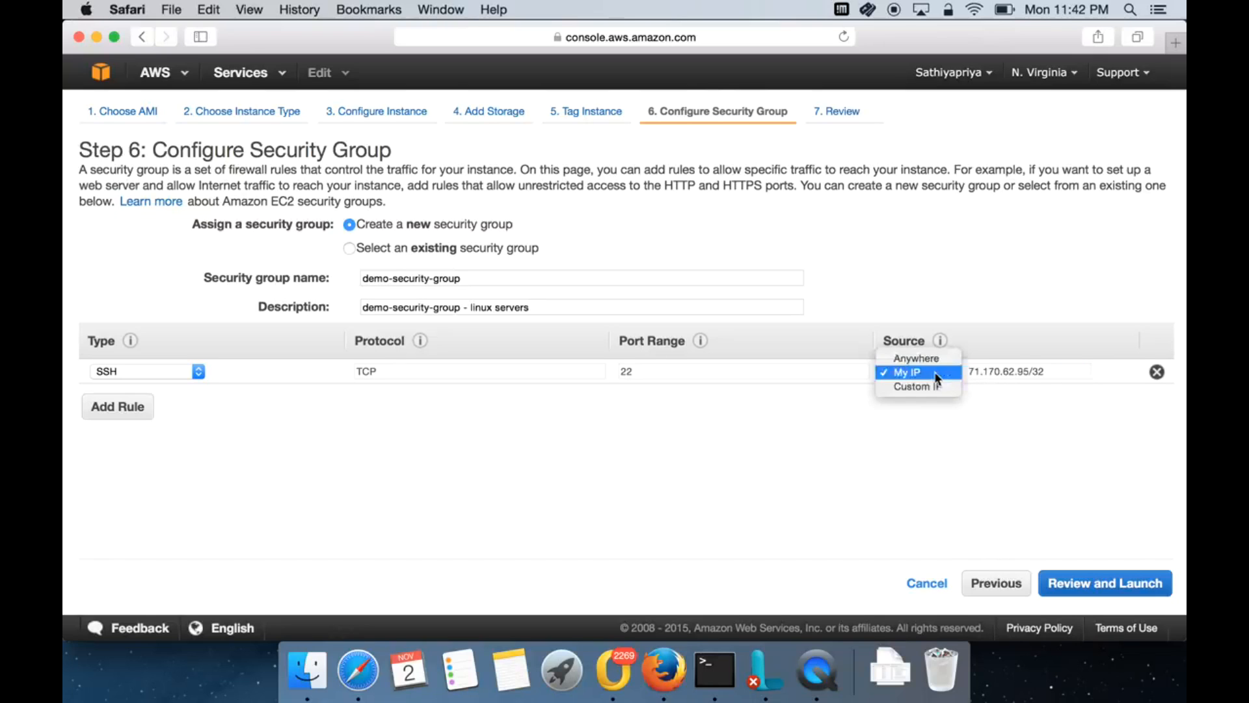
left_click(935, 372)
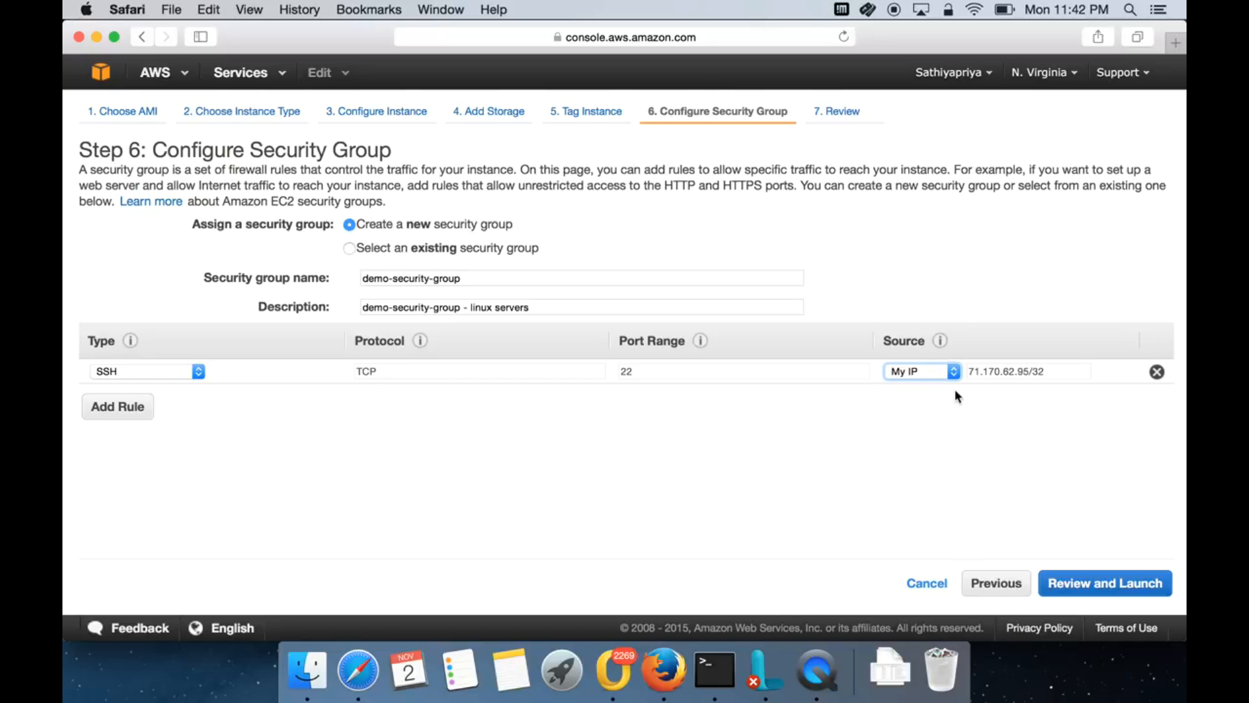
left_click(925, 374)
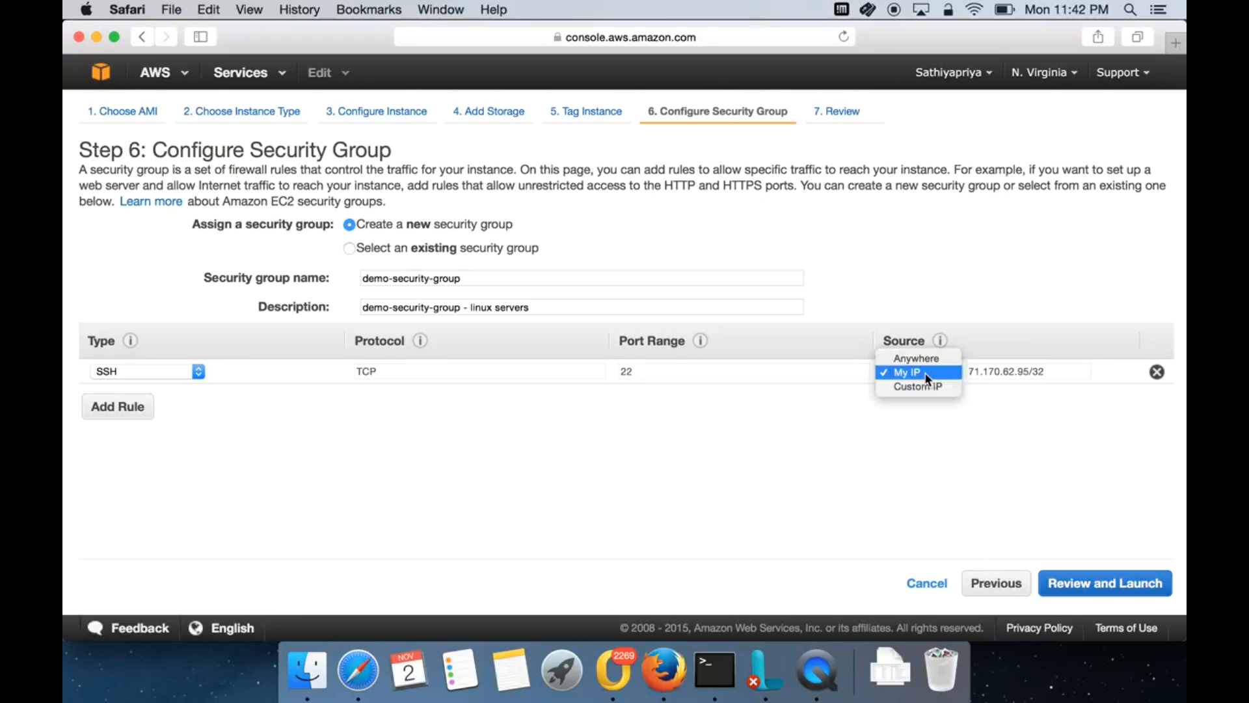
left_click(924, 374)
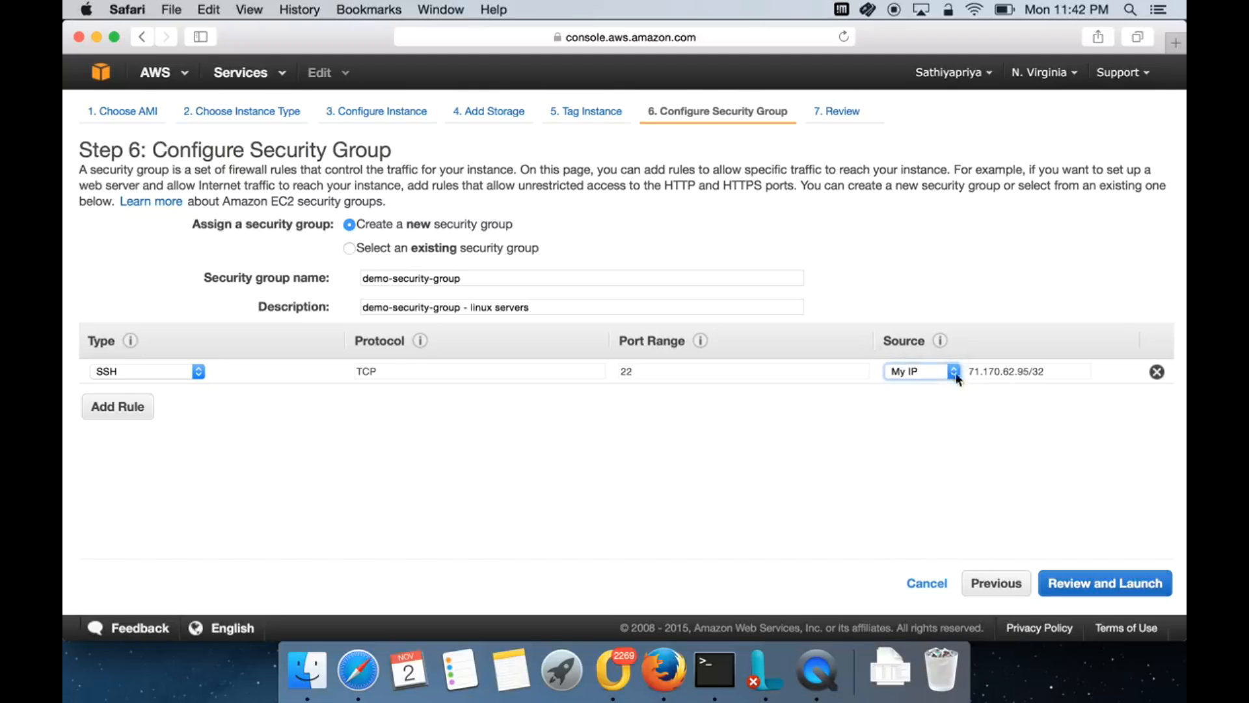
Try a custom IP source of 205.3.4.2/32 for the SSH rule
left_click(939, 372)
left_click(926, 388)
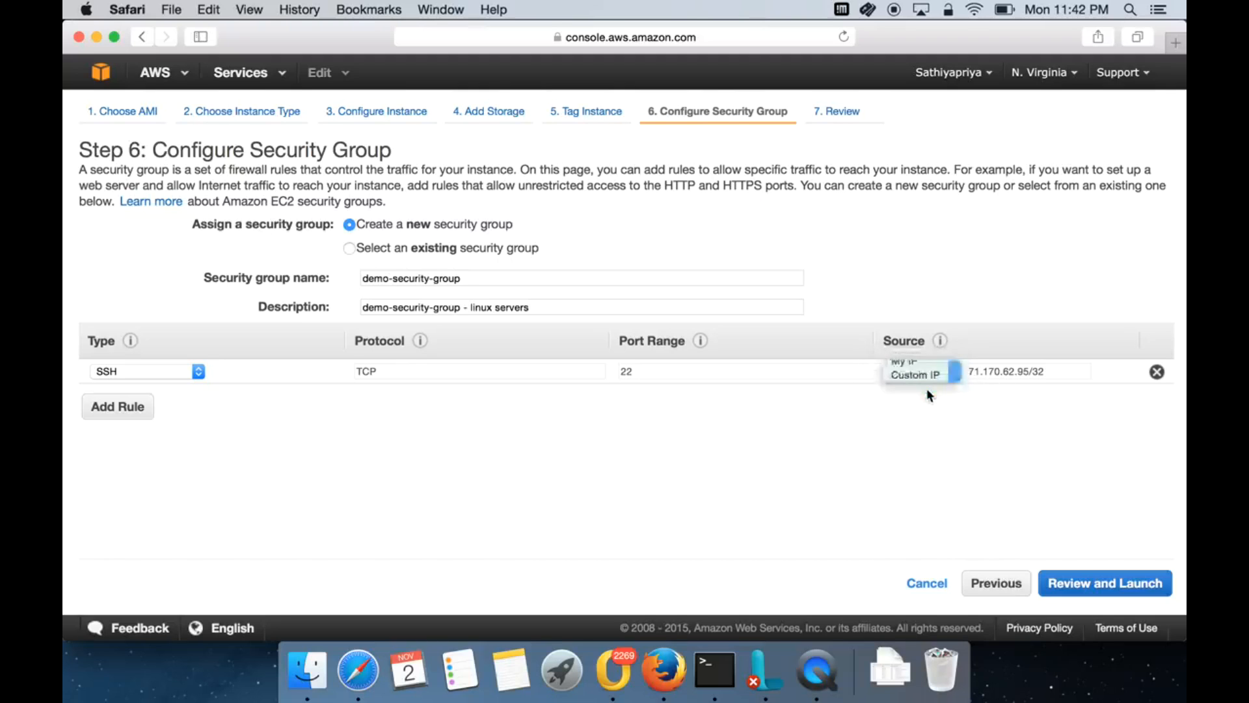
left_click(1009, 371)
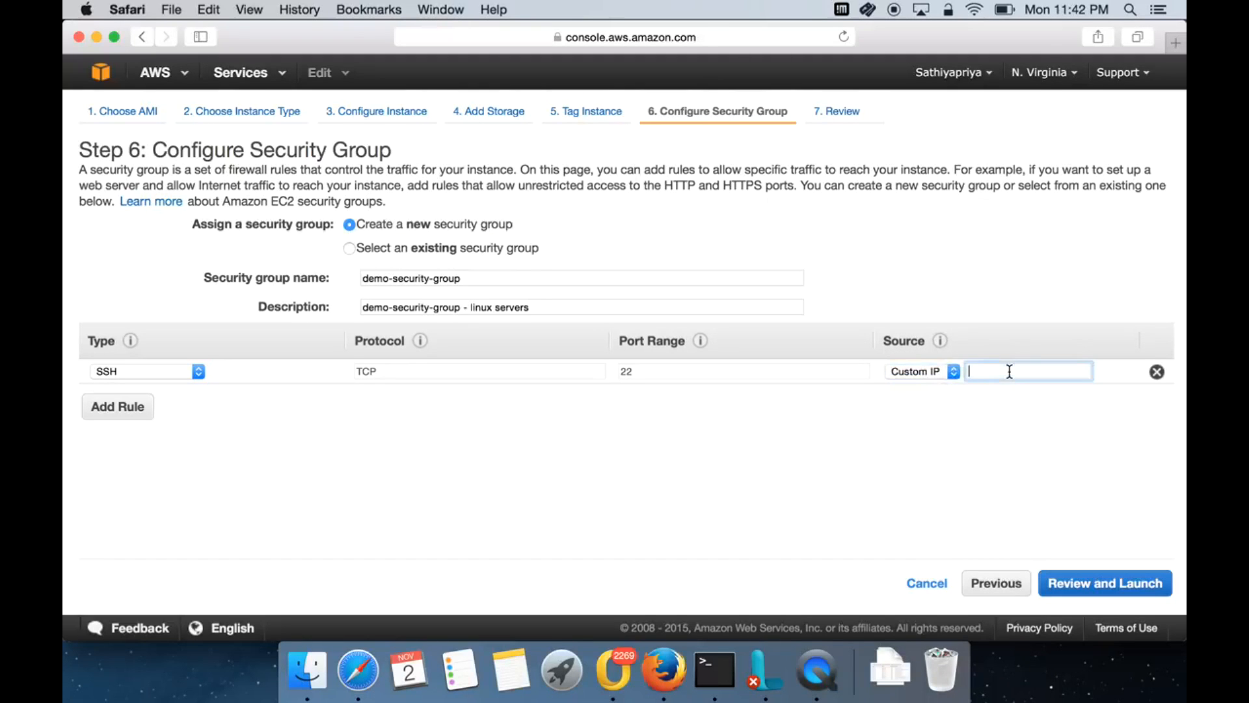
type("34,6,")
key("BackSpace")
key("BackSpace")
key("BackSpace")
key("BackSpace")
key("BackSpace")
type("205")
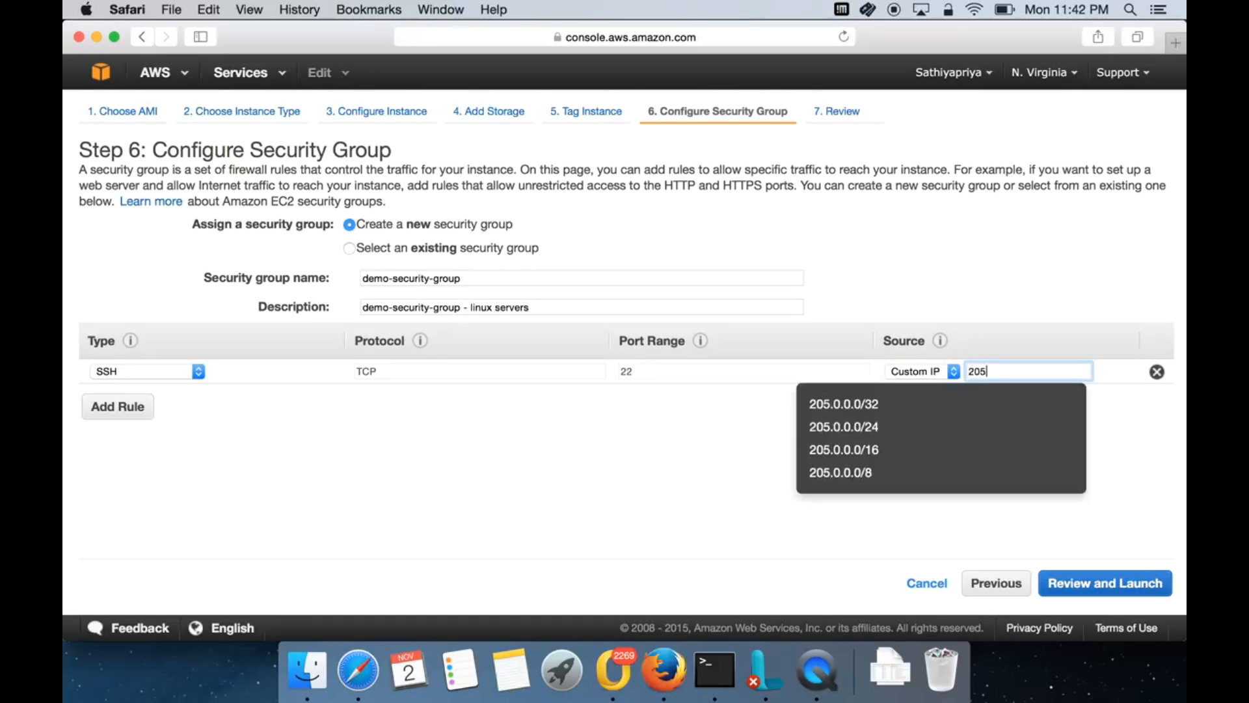
type(".3.4.2/")
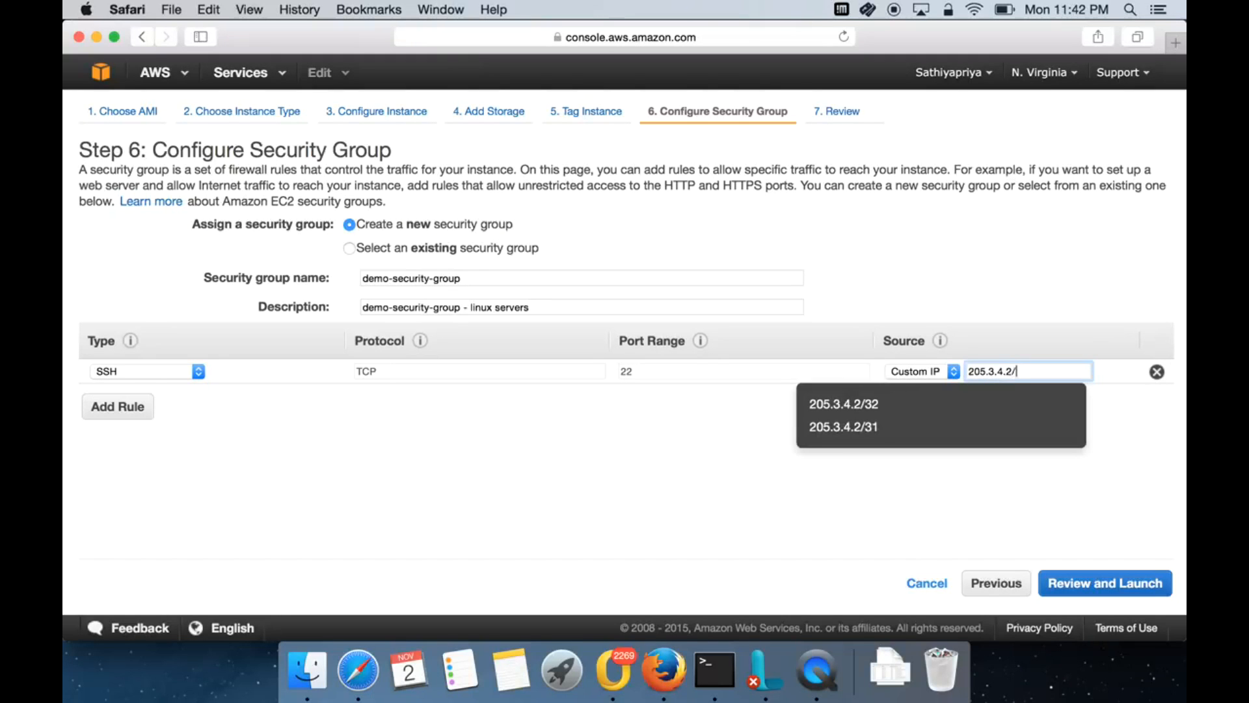
type("32")
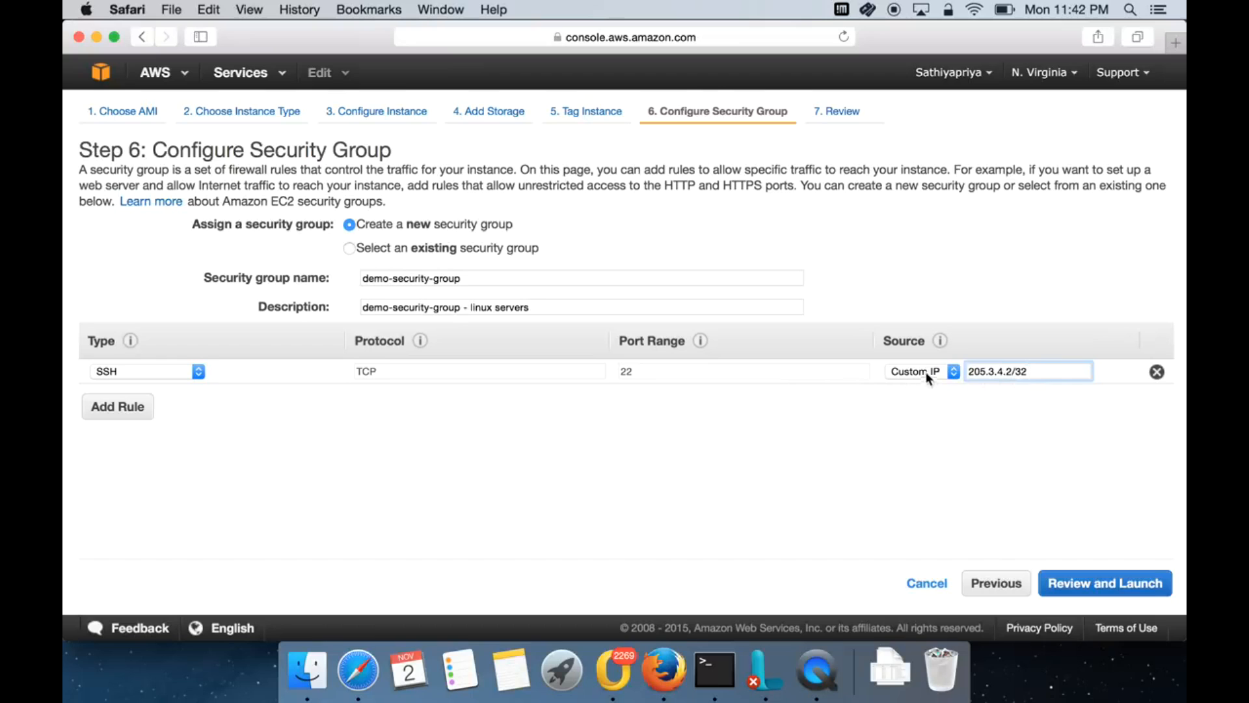
Try adding two more SSH rules with custom IP sources and remove both, keeping only the original rule
left_click(112, 415)
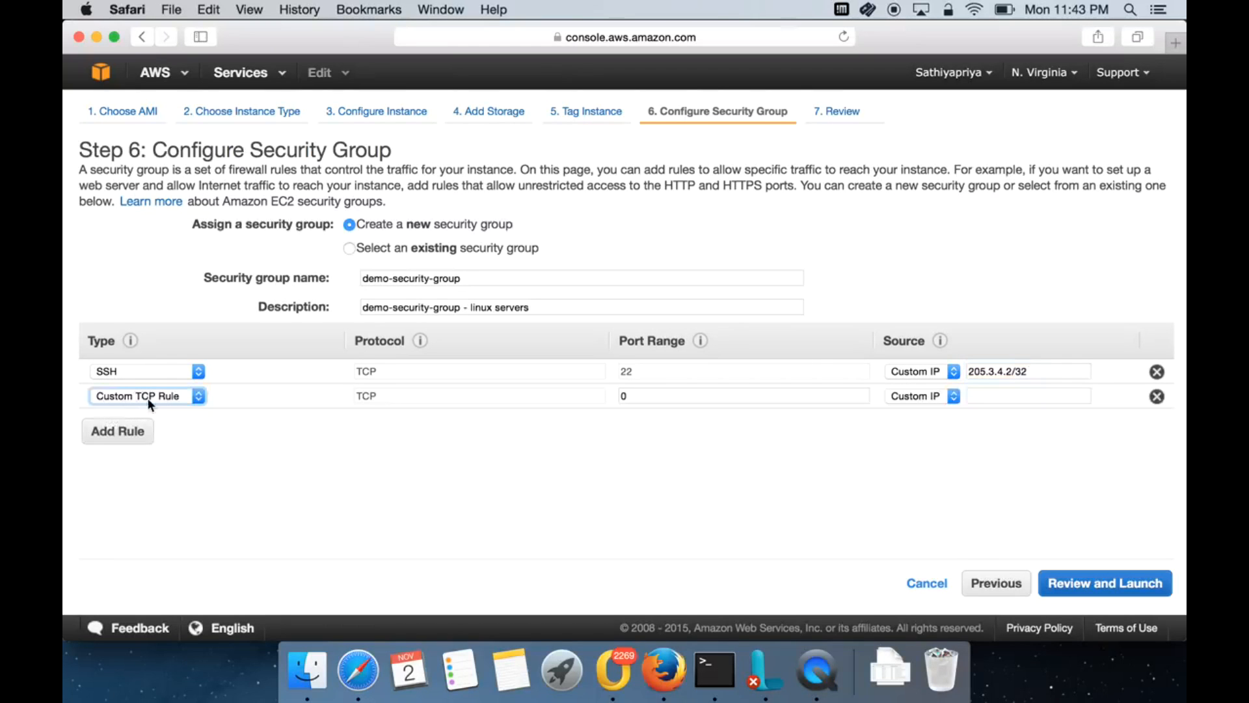
left_click(127, 433)
left_click(162, 399)
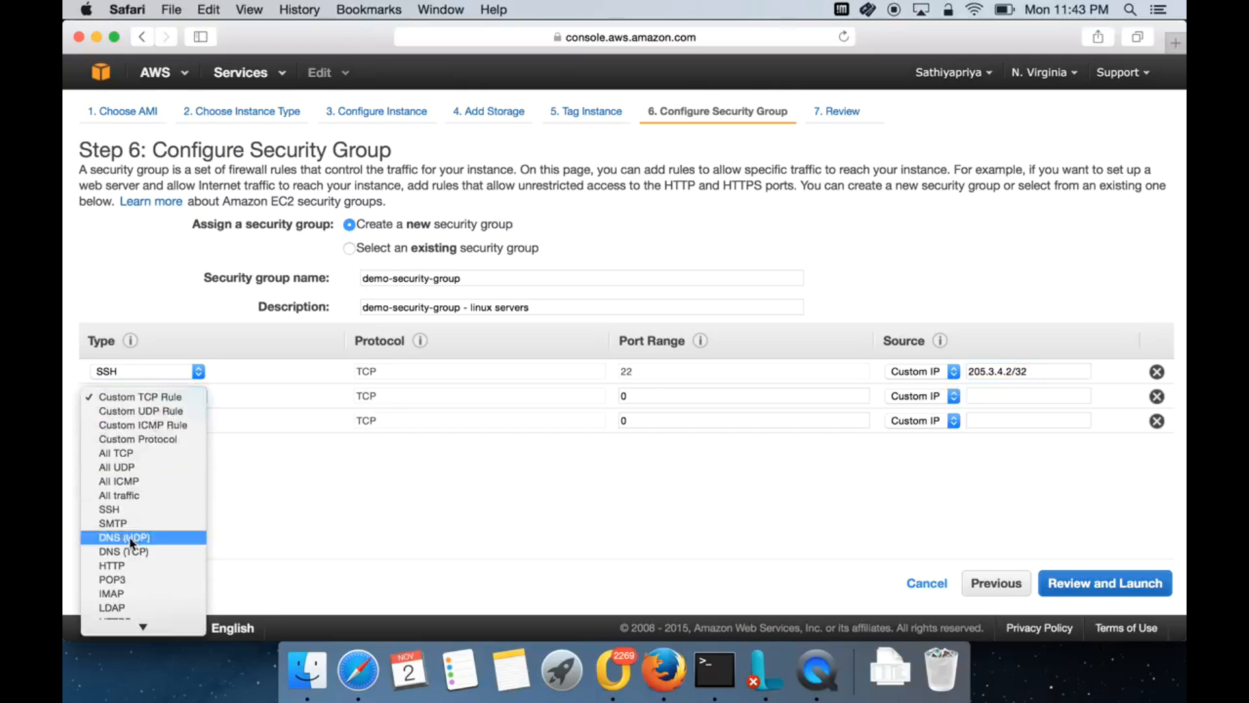
left_click(138, 513)
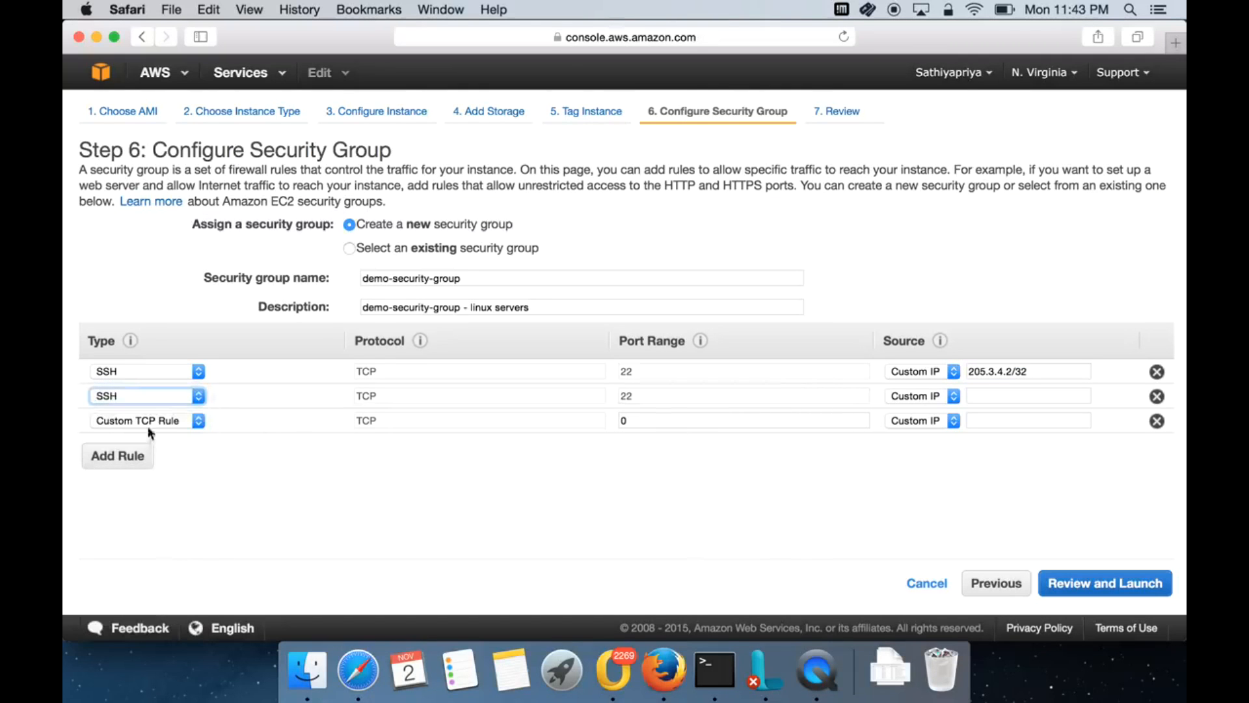
left_click(162, 420)
left_click(127, 532)
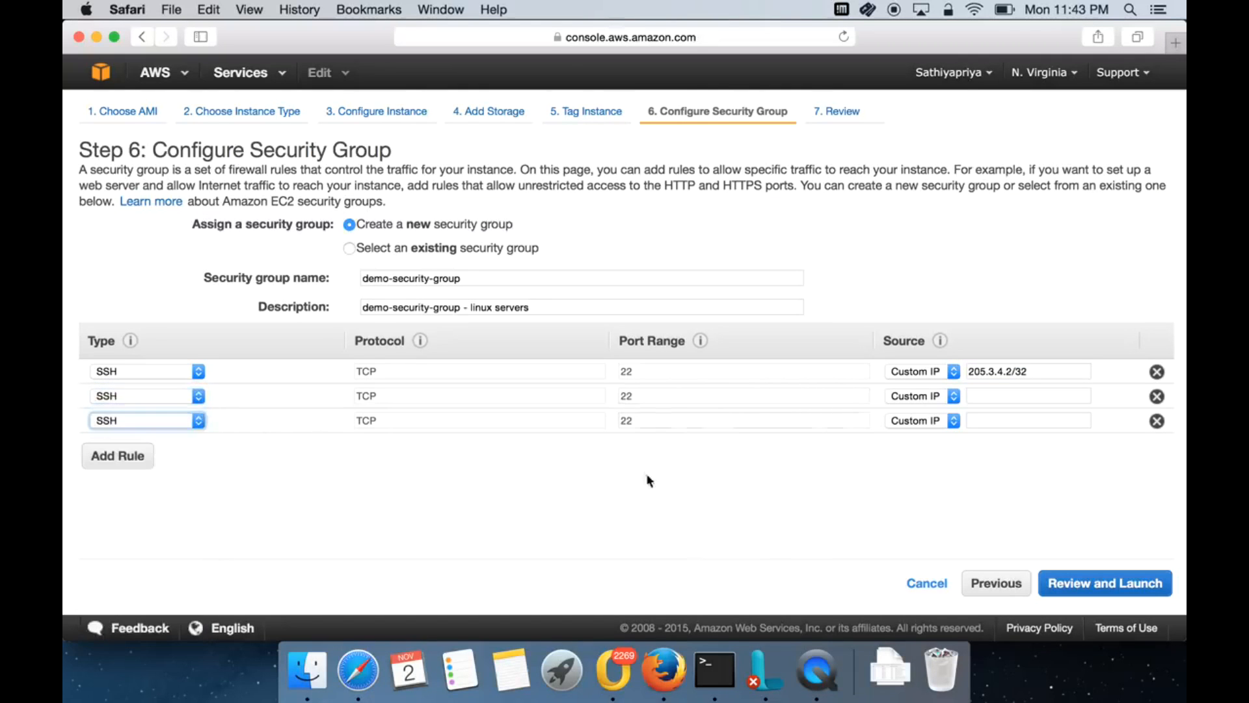
left_click(984, 398)
left_click(989, 418)
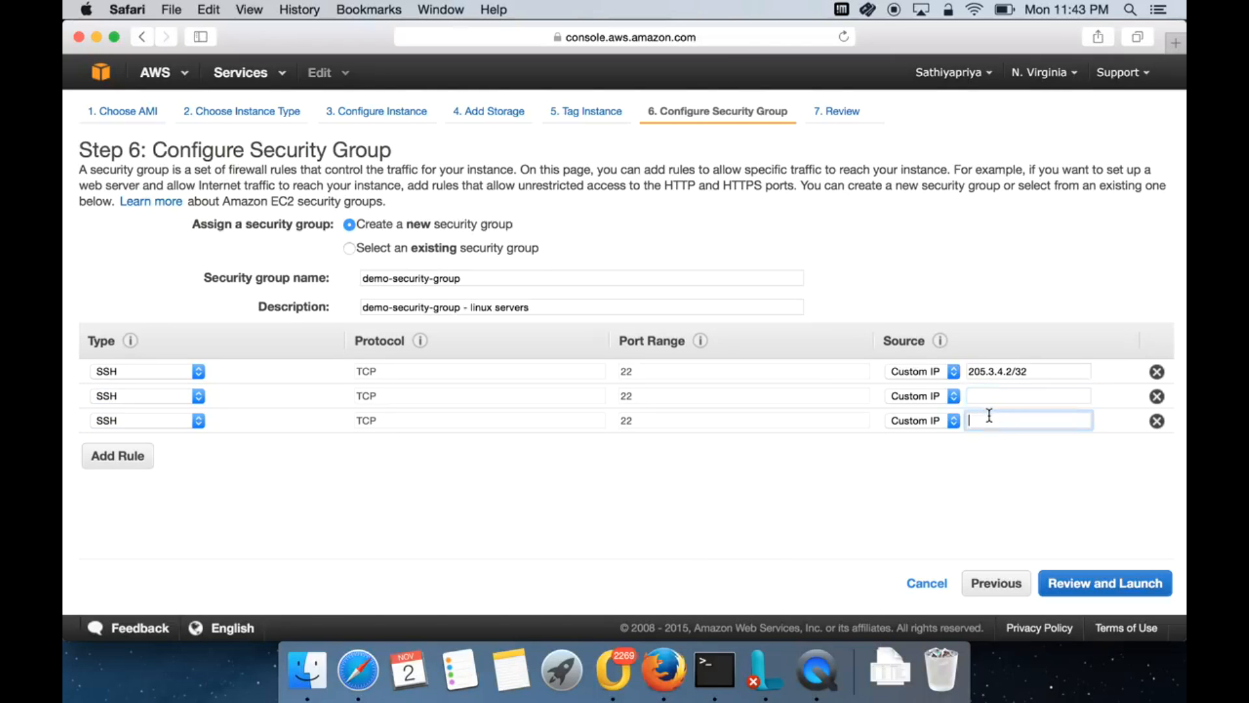
left_click(1157, 419)
left_click(1157, 396)
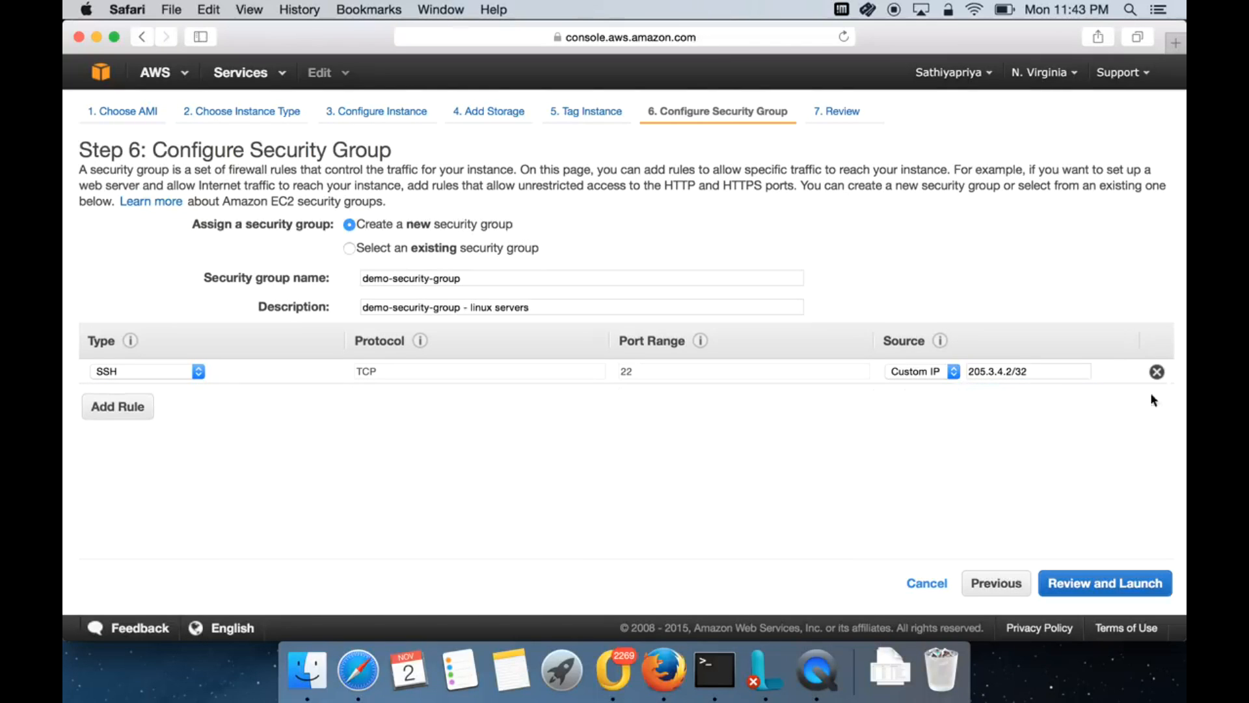
Restrict the SSH rule's source to My IP and proceed to the launch review
left_click(922, 372)
left_click(921, 360)
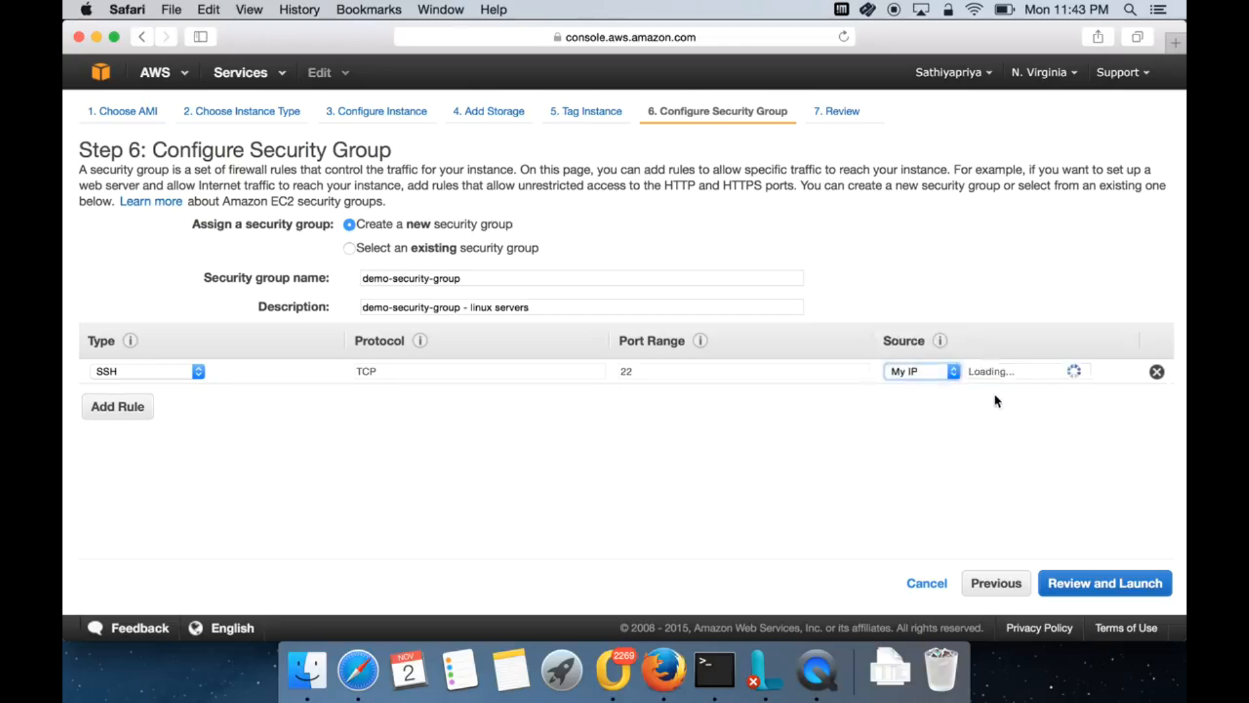
left_click(1095, 586)
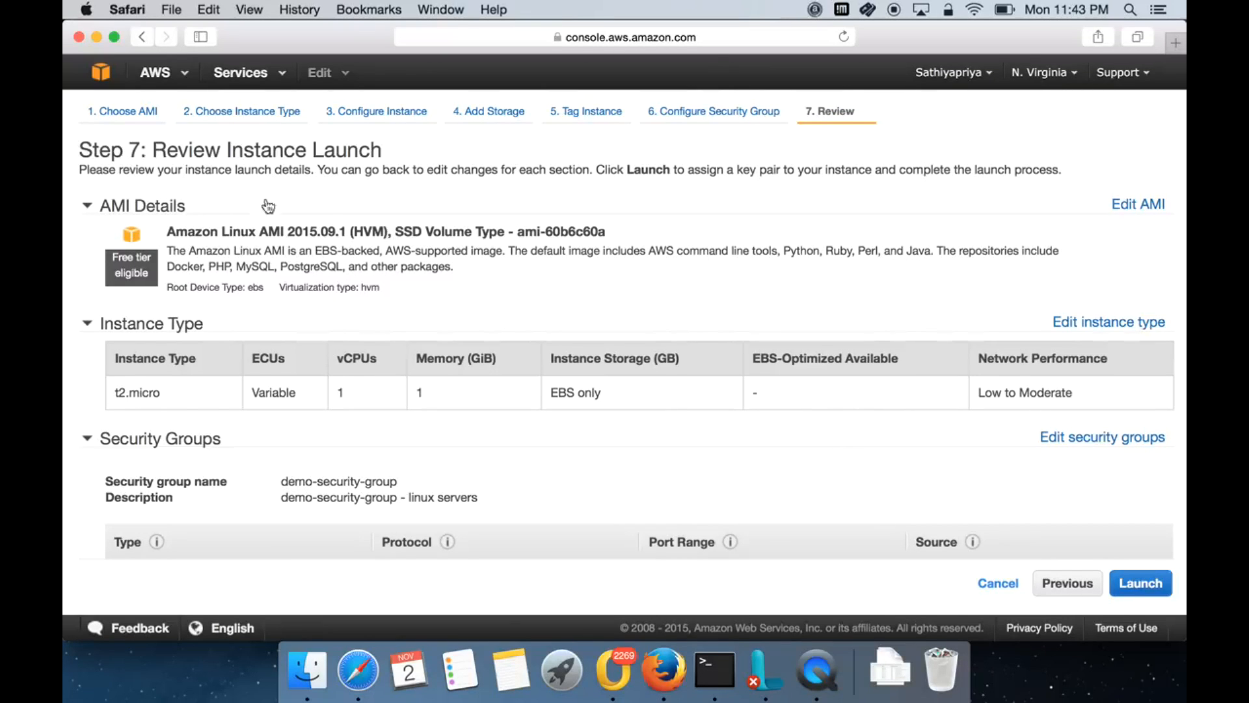
Review the AMI, instance type and security group, and expand the instance details to examine the network and subnet settings
left_click_drag(168, 231, 345, 233)
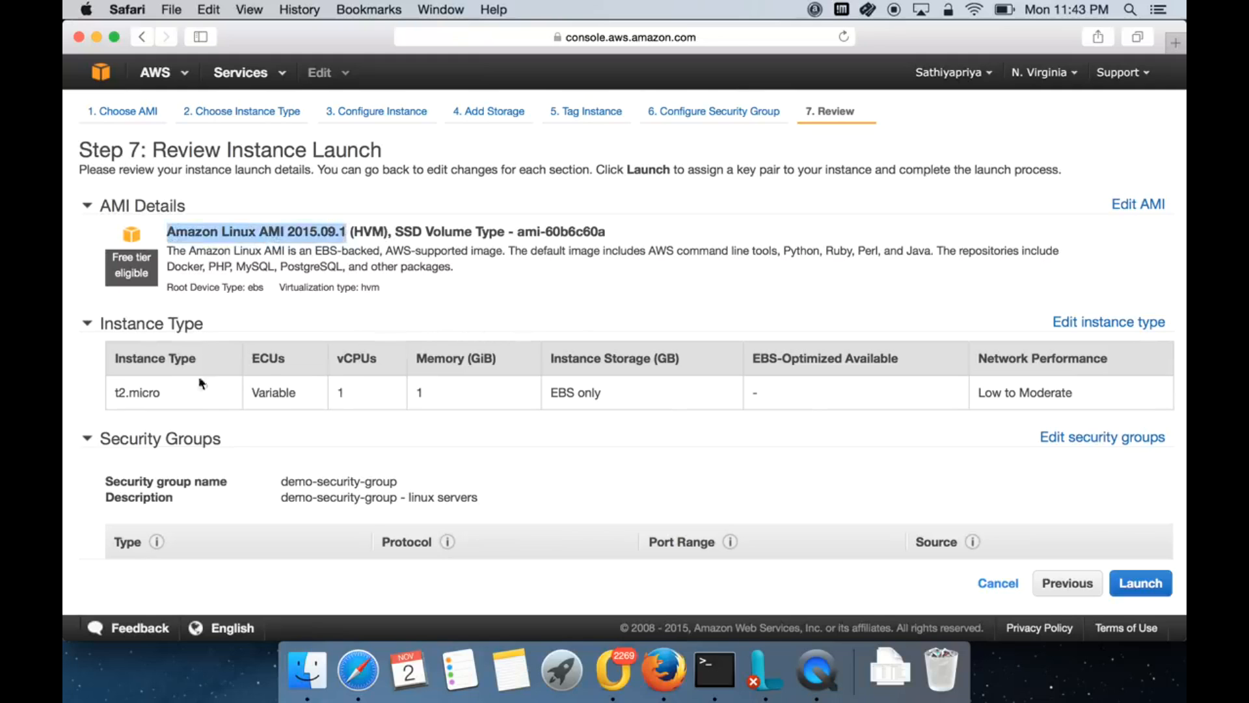
left_click_drag(116, 393, 166, 391)
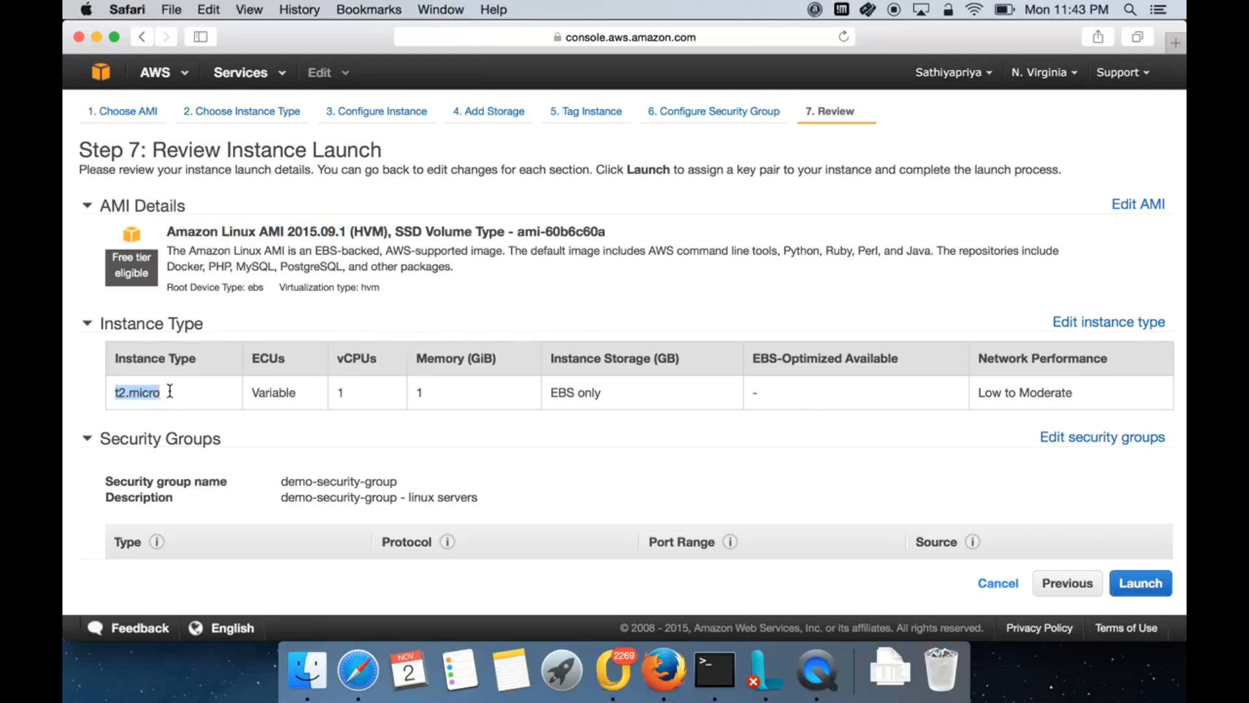
scroll(257, 436, "down", 2)
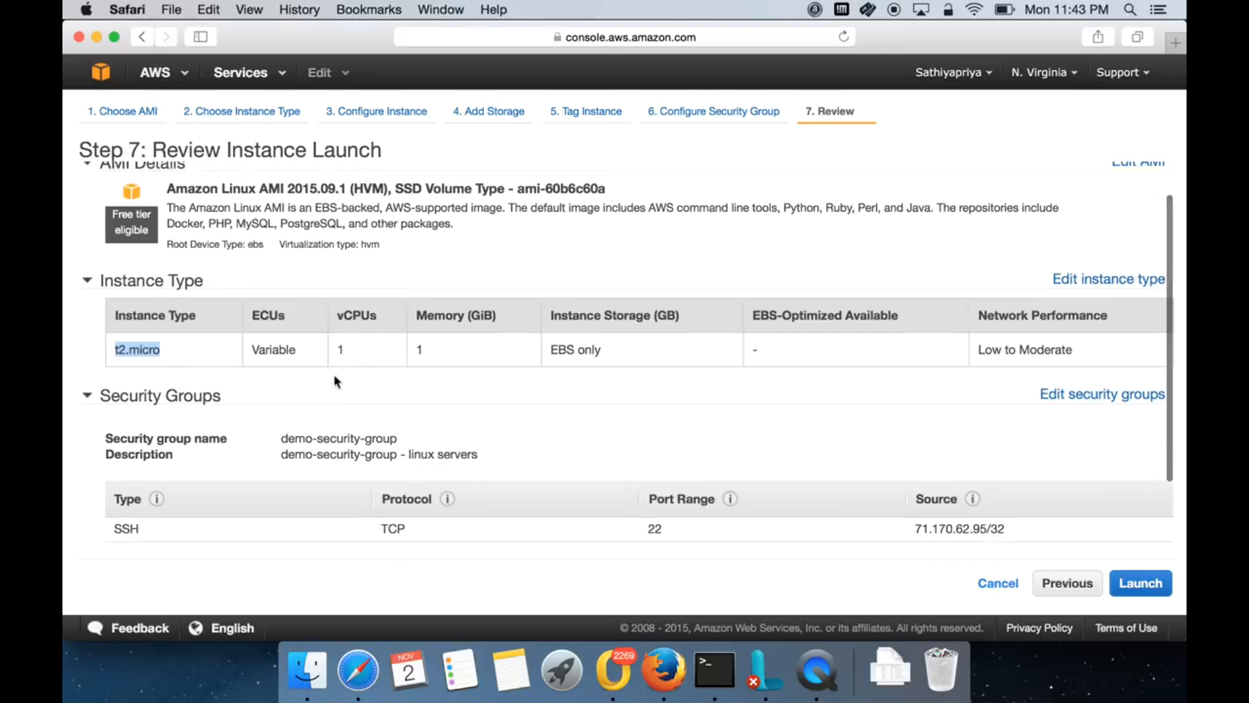
scroll(458, 368, "down", 3)
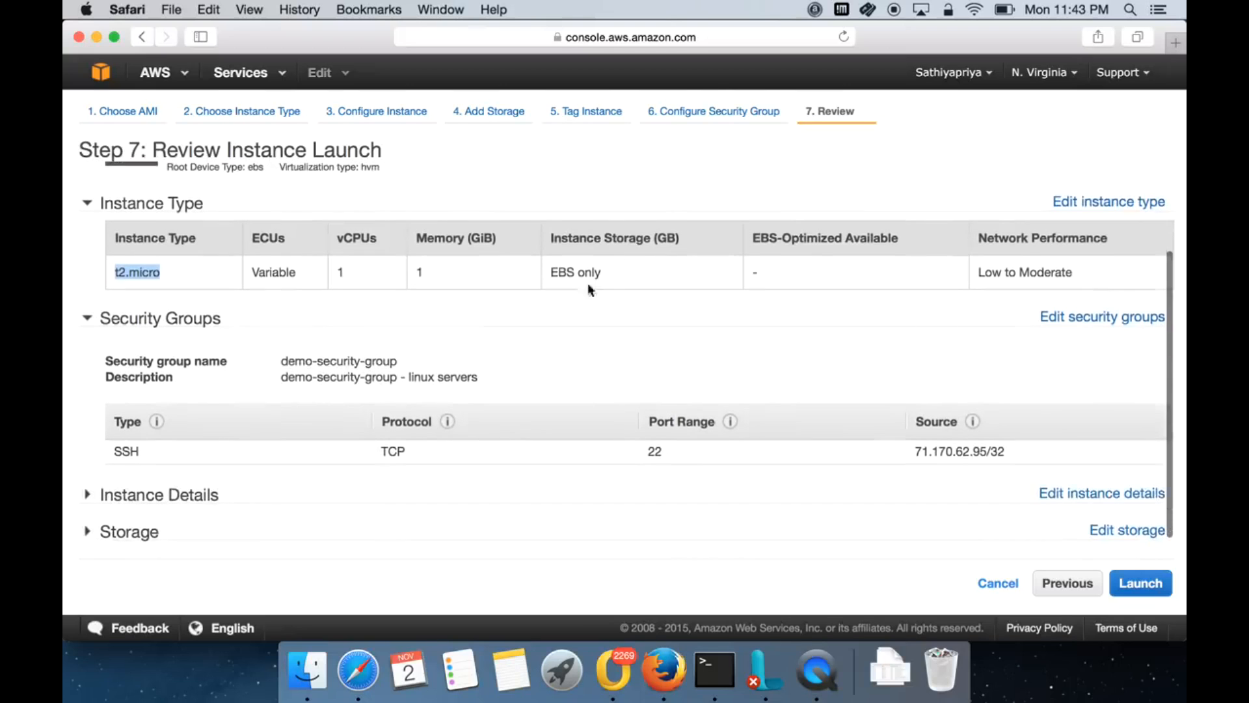
scroll(462, 345, "down", 1)
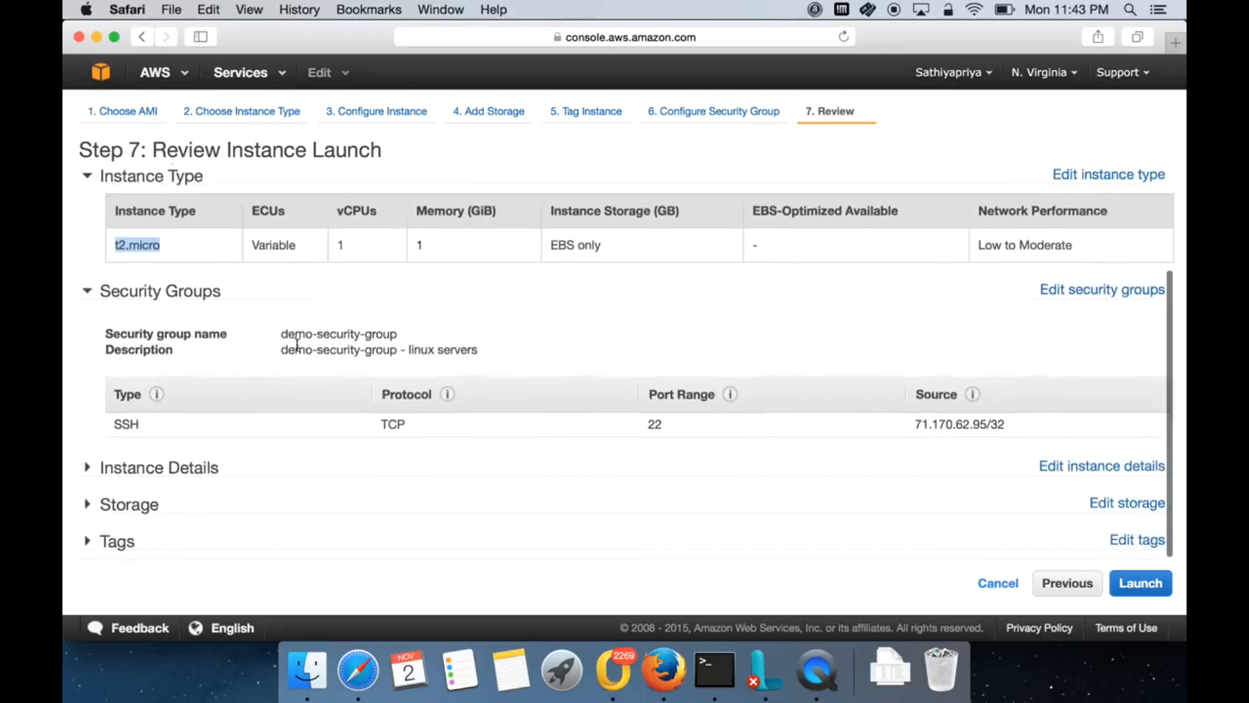
left_click_drag(281, 333, 376, 334)
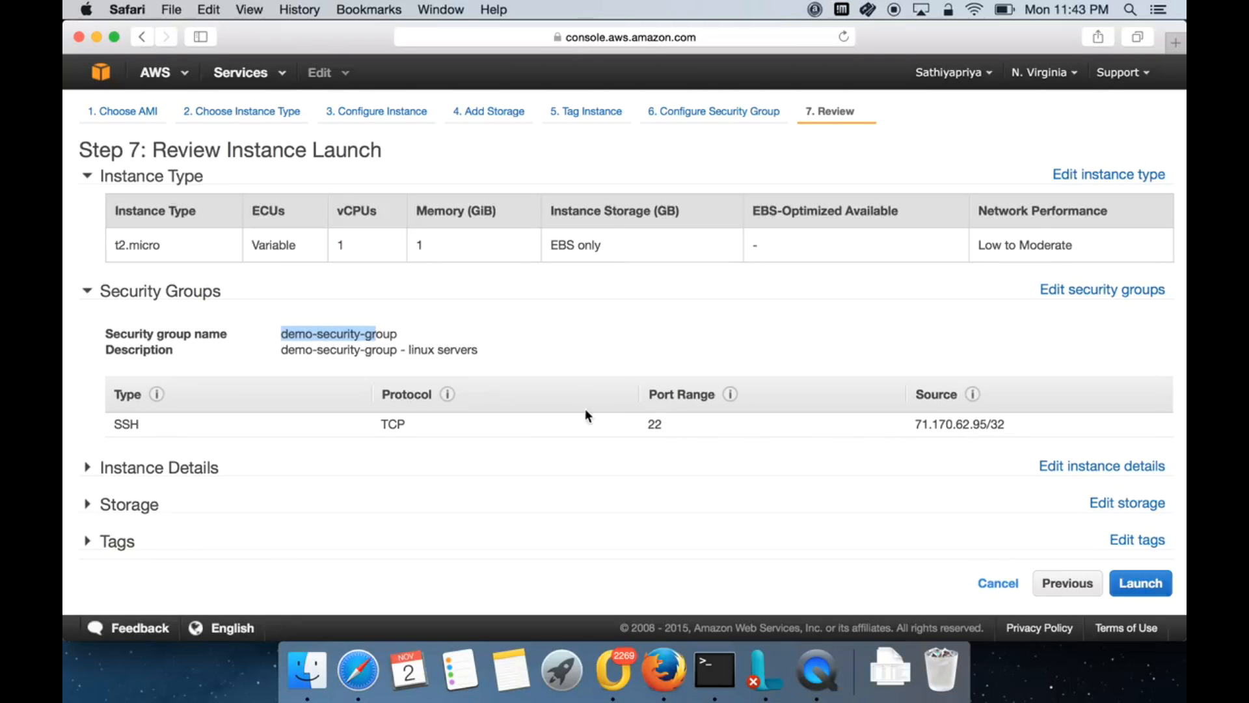
left_click(88, 468)
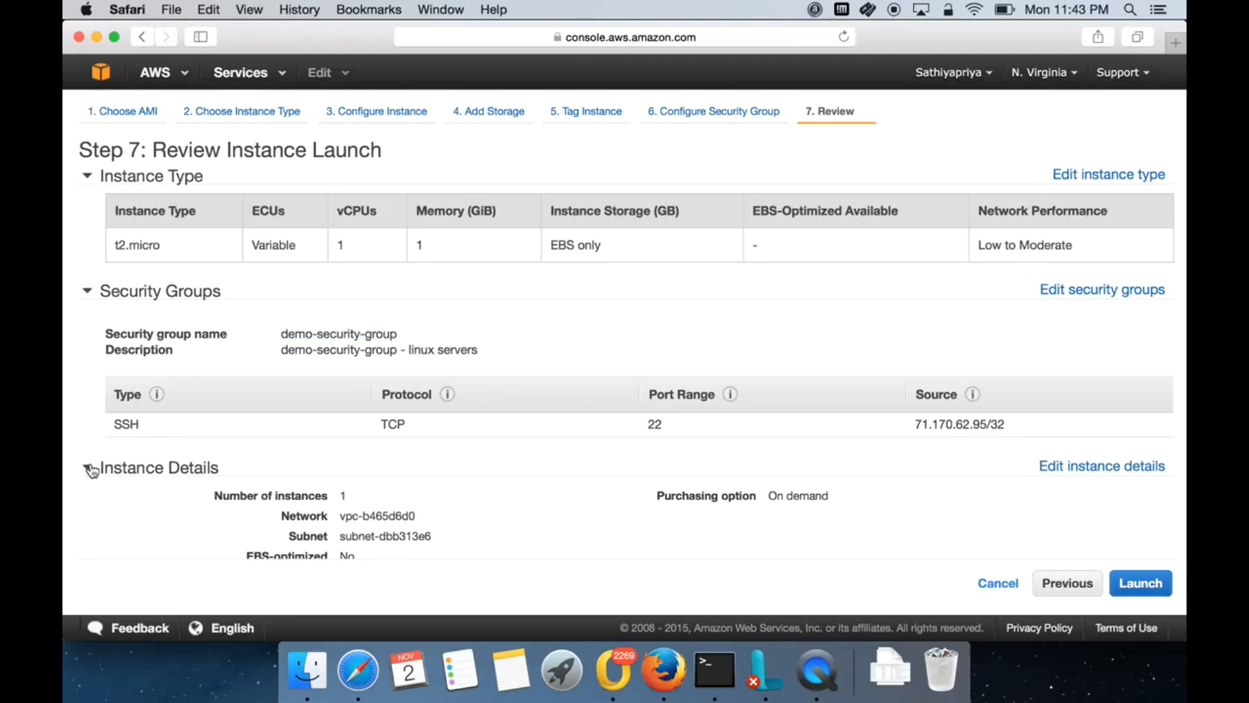
scroll(412, 324, "down", 5)
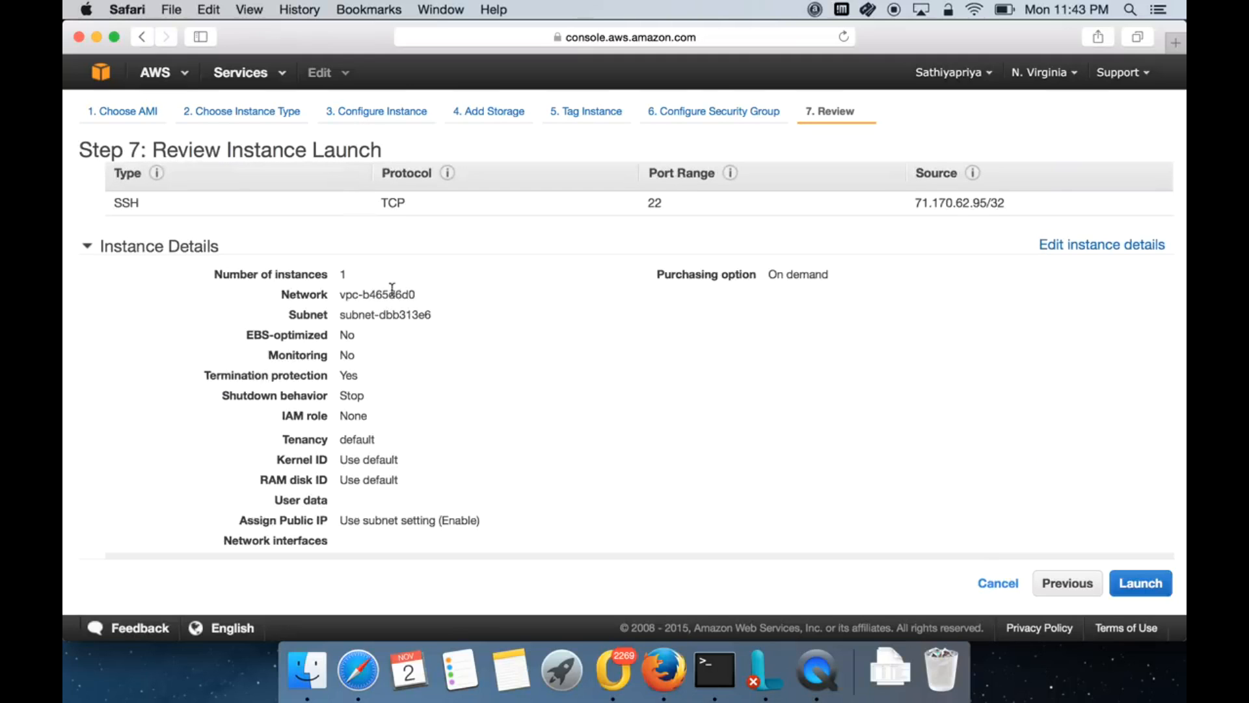
left_click_drag(341, 292, 428, 300)
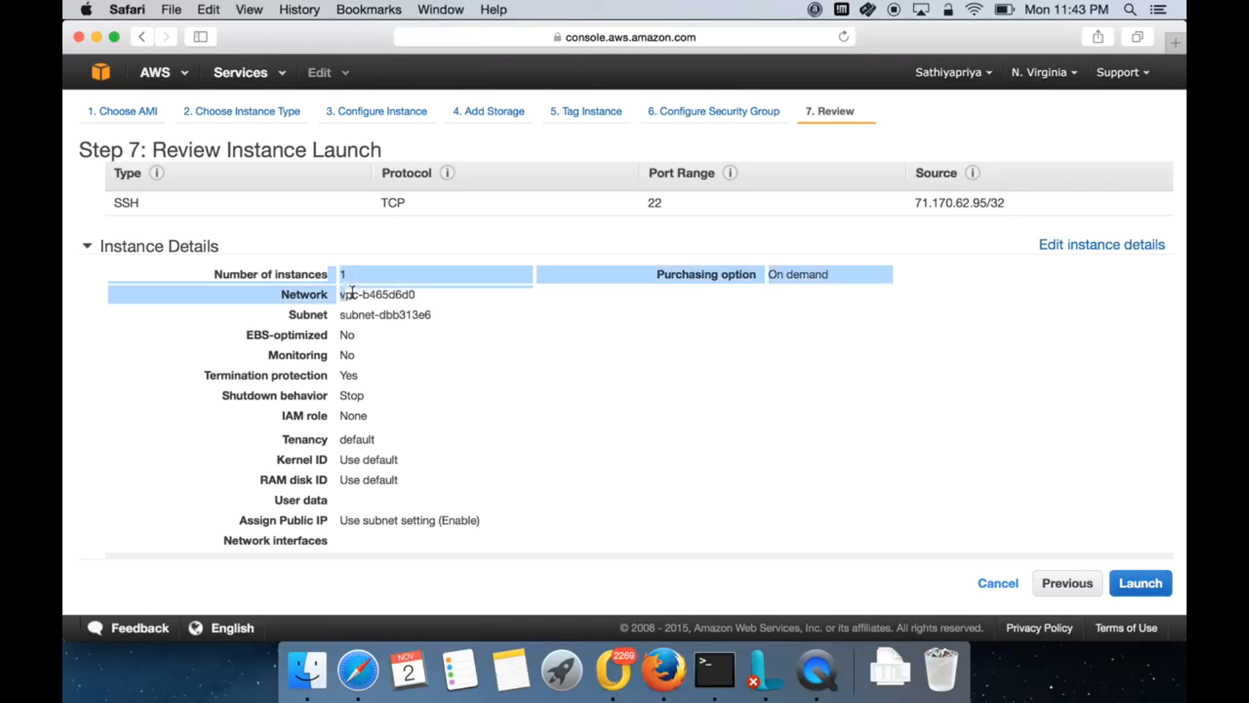
left_click(415, 307)
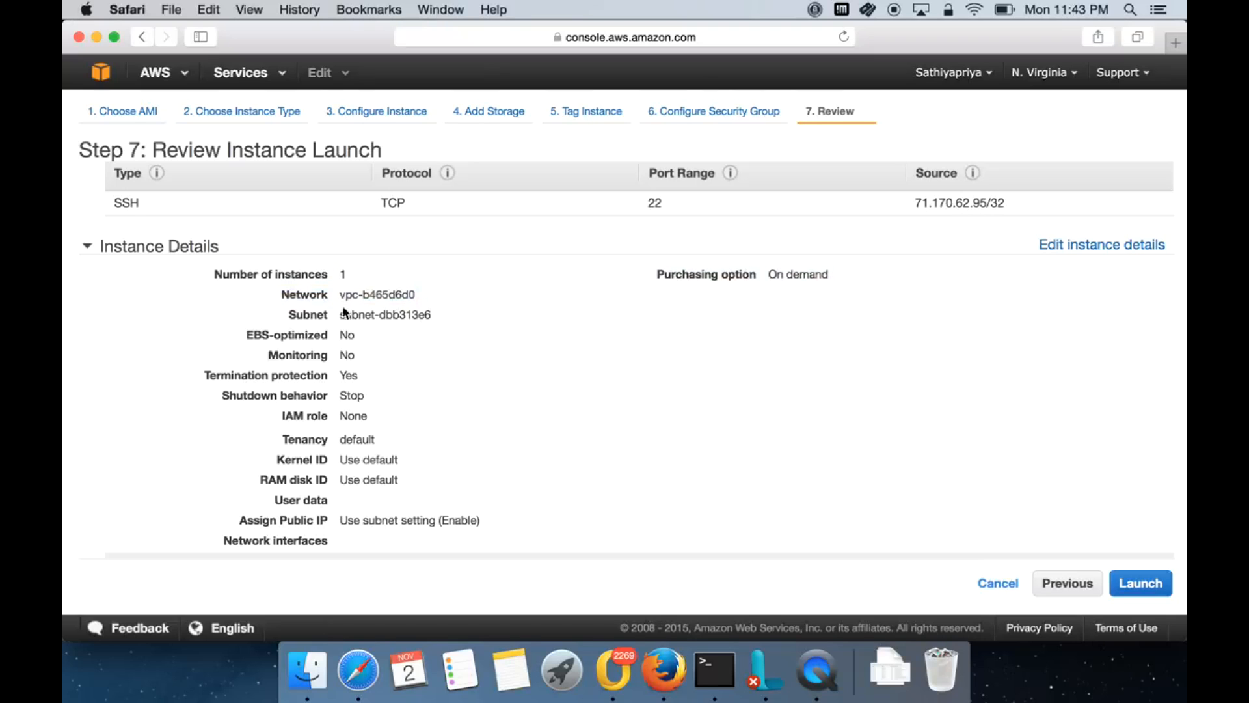
Examine the subnet, monitoring, termination protection and public IP assignment in the instance details of the launch review
left_click_drag(340, 314, 434, 314)
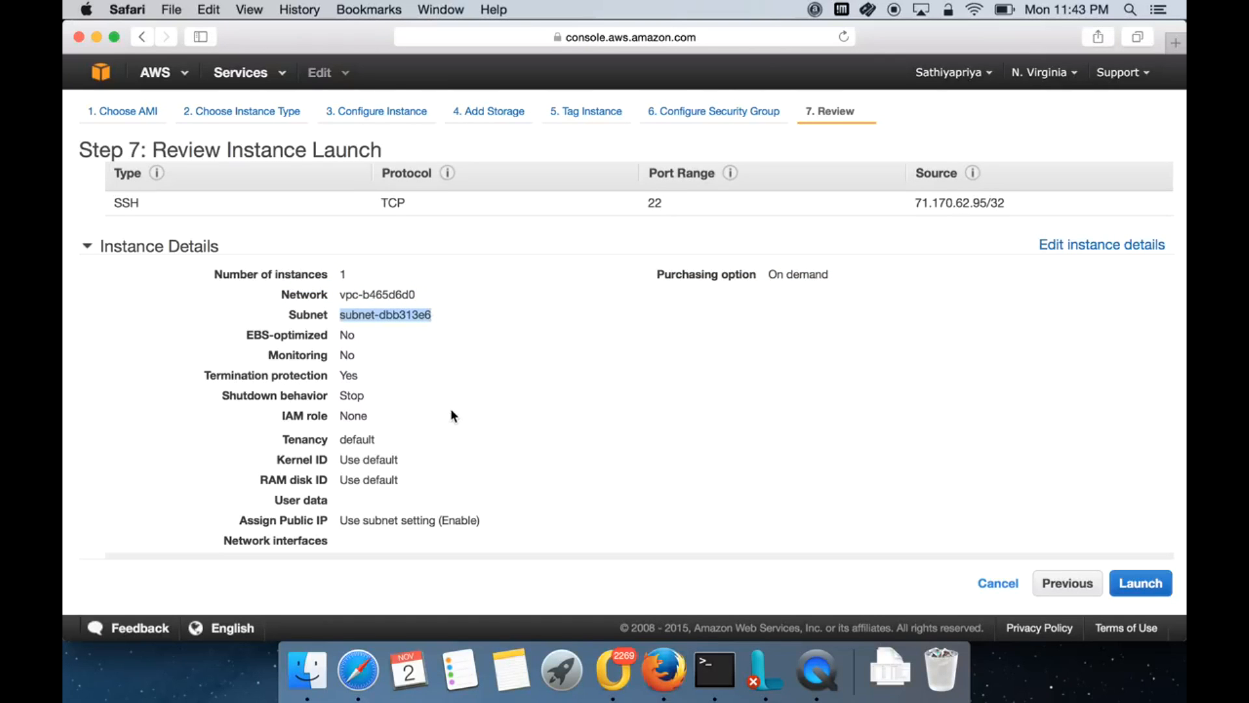
scroll(452, 415, "down", 3)
scroll(453, 415, "down", 3)
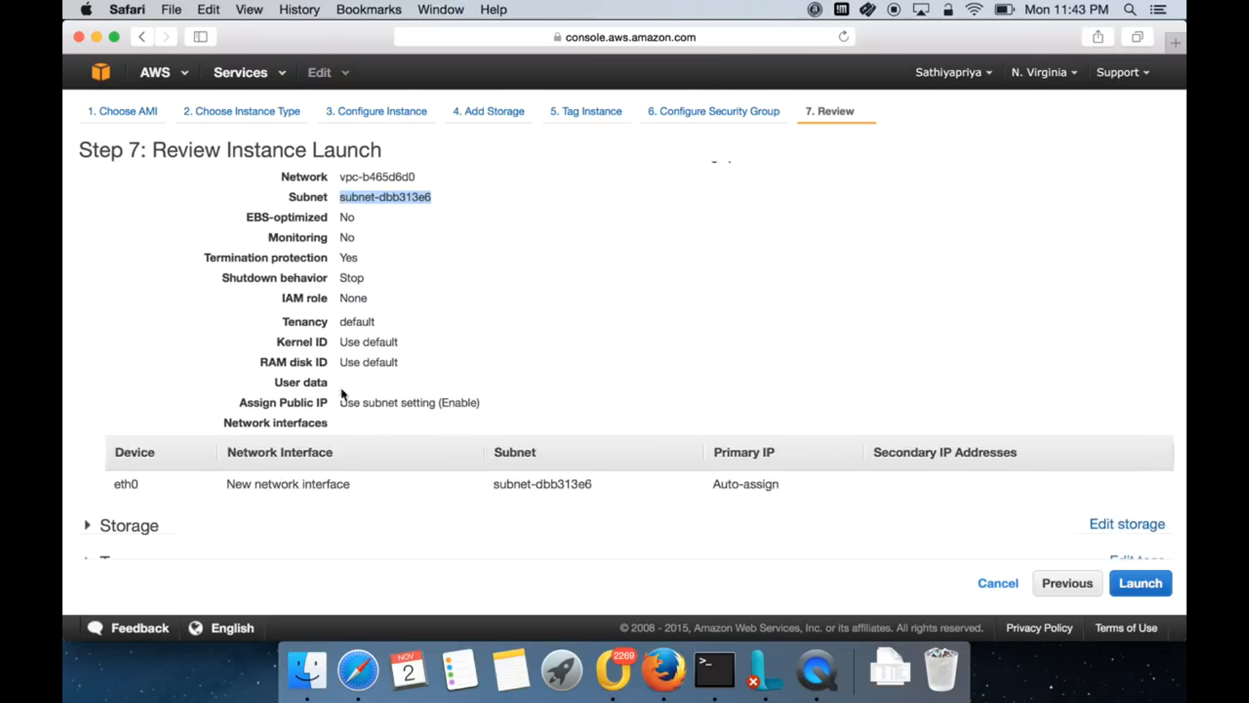
scroll(300, 319, "down", 1)
scroll(300, 319, "down", 1)
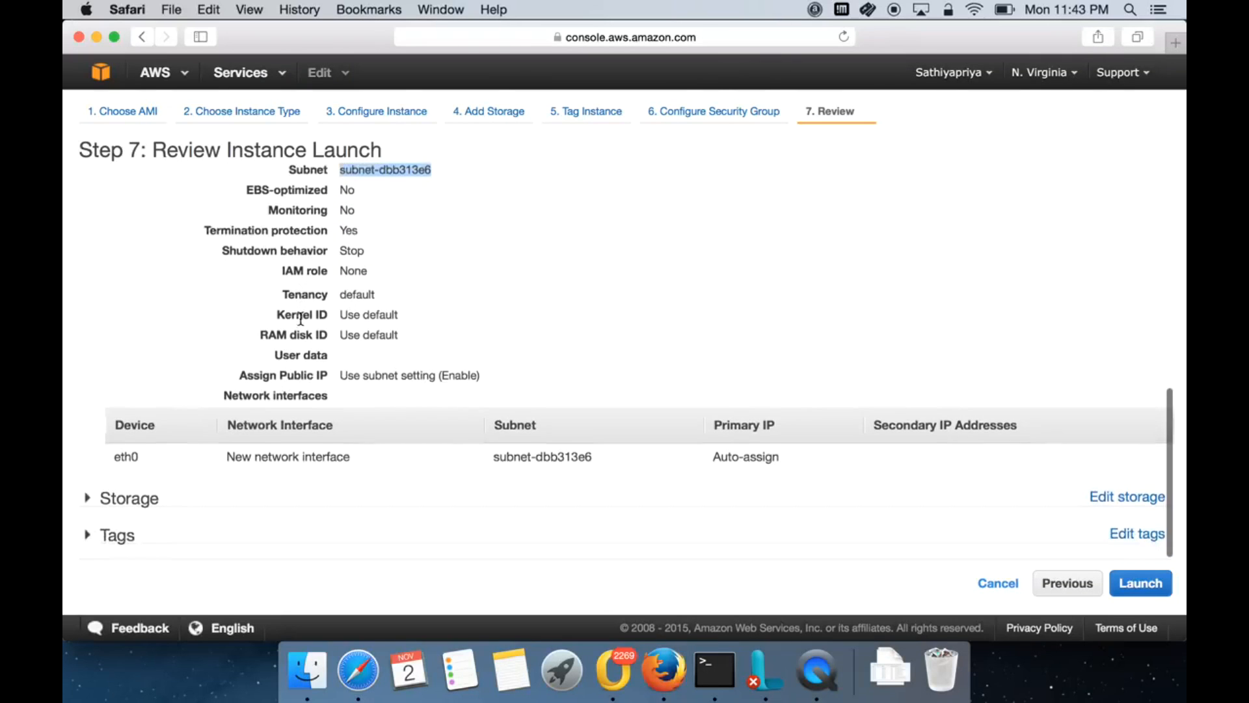
left_click(341, 224)
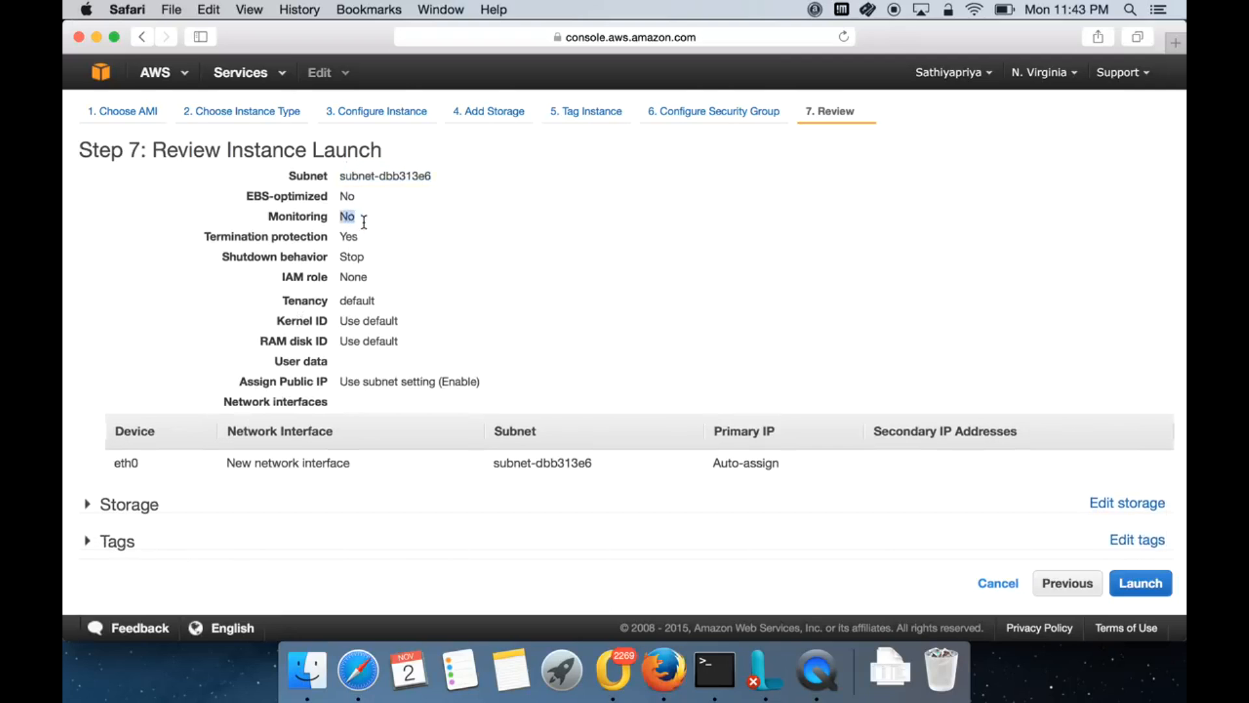
left_click_drag(338, 228, 358, 234)
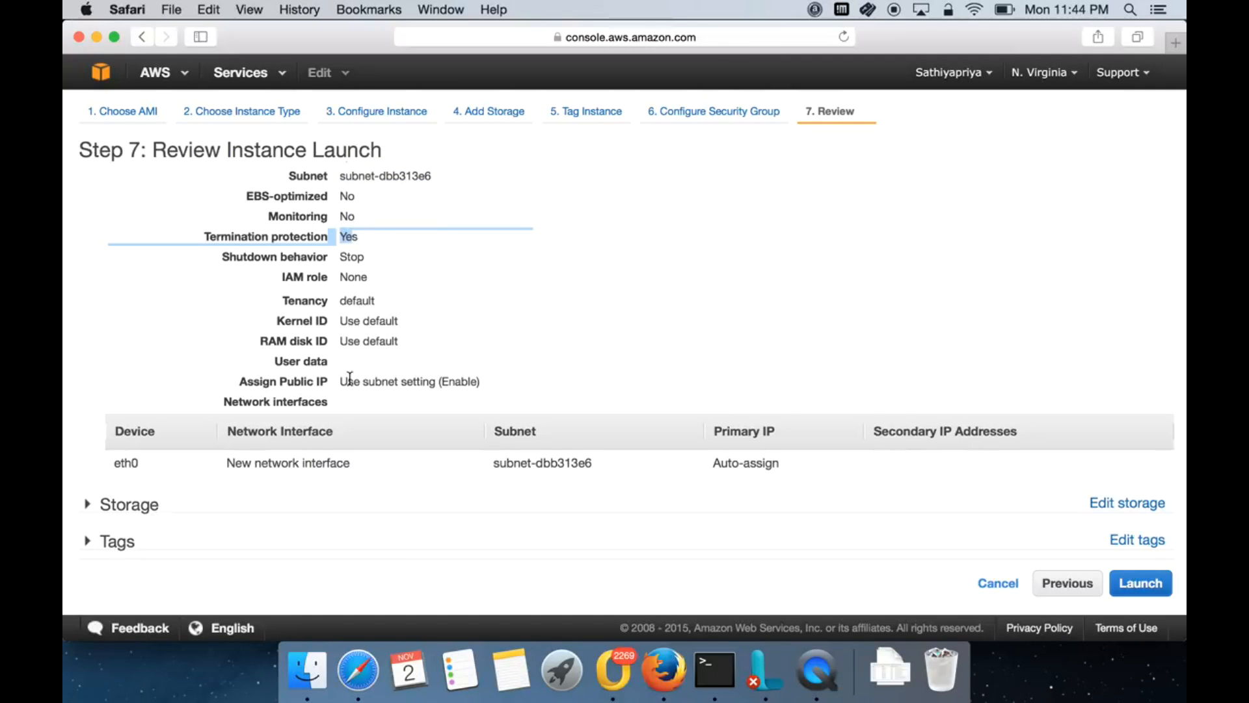
left_click_drag(347, 381, 415, 385)
scroll(414, 385, "up", 1)
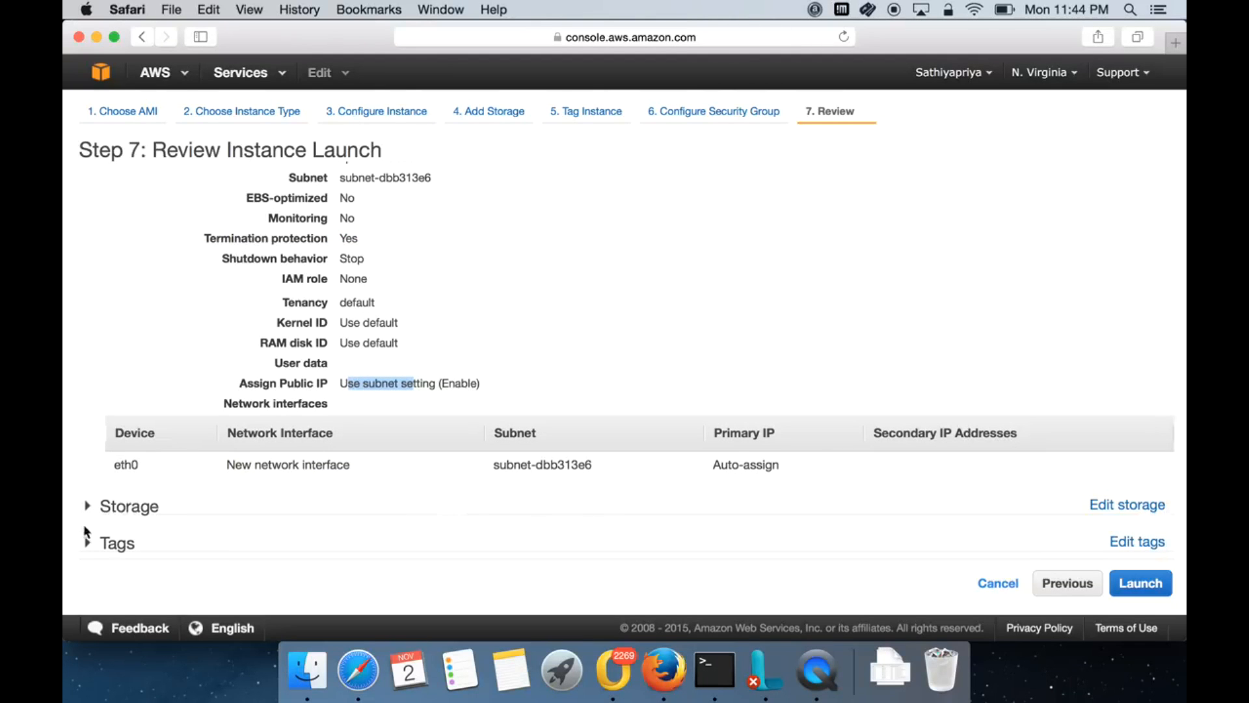
Expand the Storage and Tags sections of the launch review to check the root volume and Name tag
left_click(86, 506)
scroll(254, 515, "down", 3)
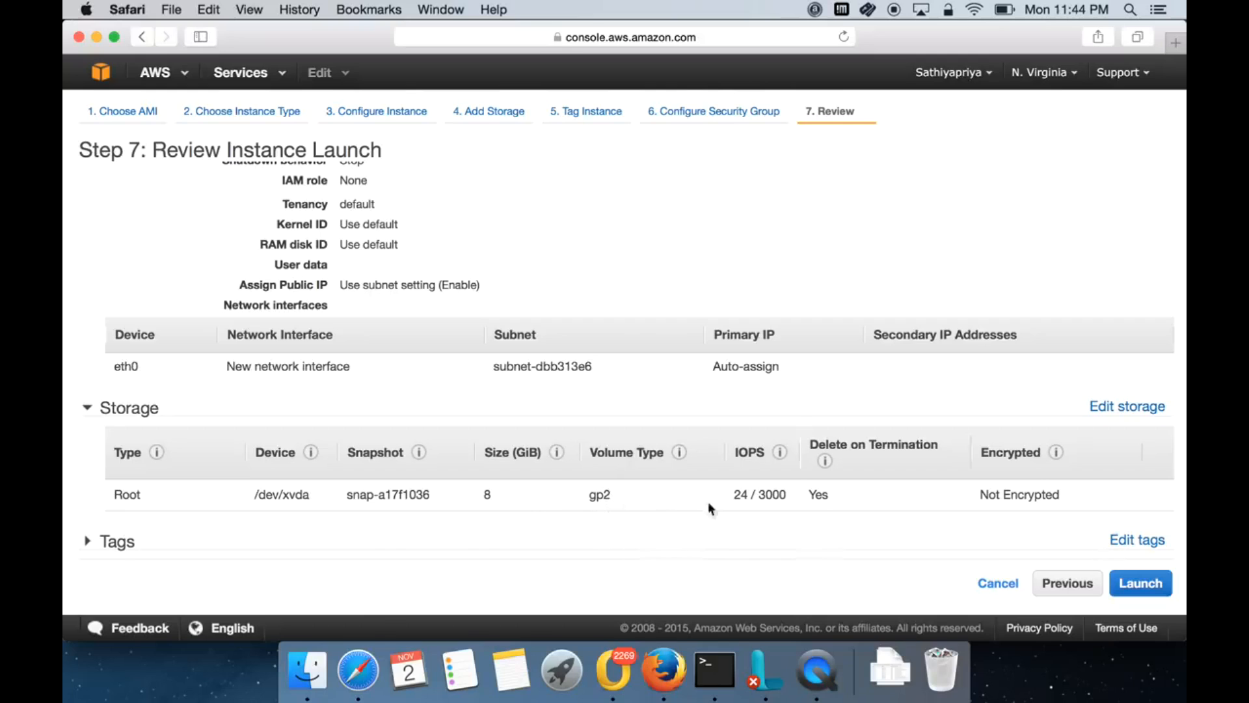
left_click(86, 541)
scroll(350, 522, "down", 3)
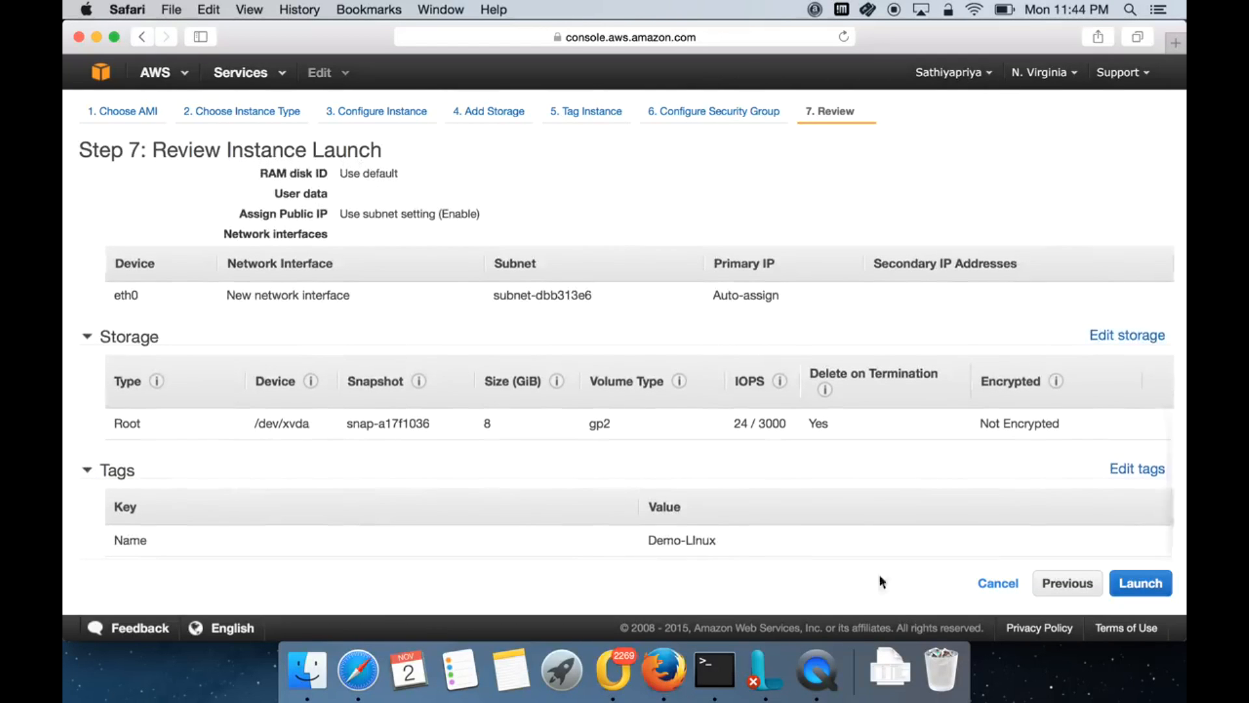
Proceed to launch, create a new key pair named demo-key, download it and close the opened key file
left_click(1140, 585)
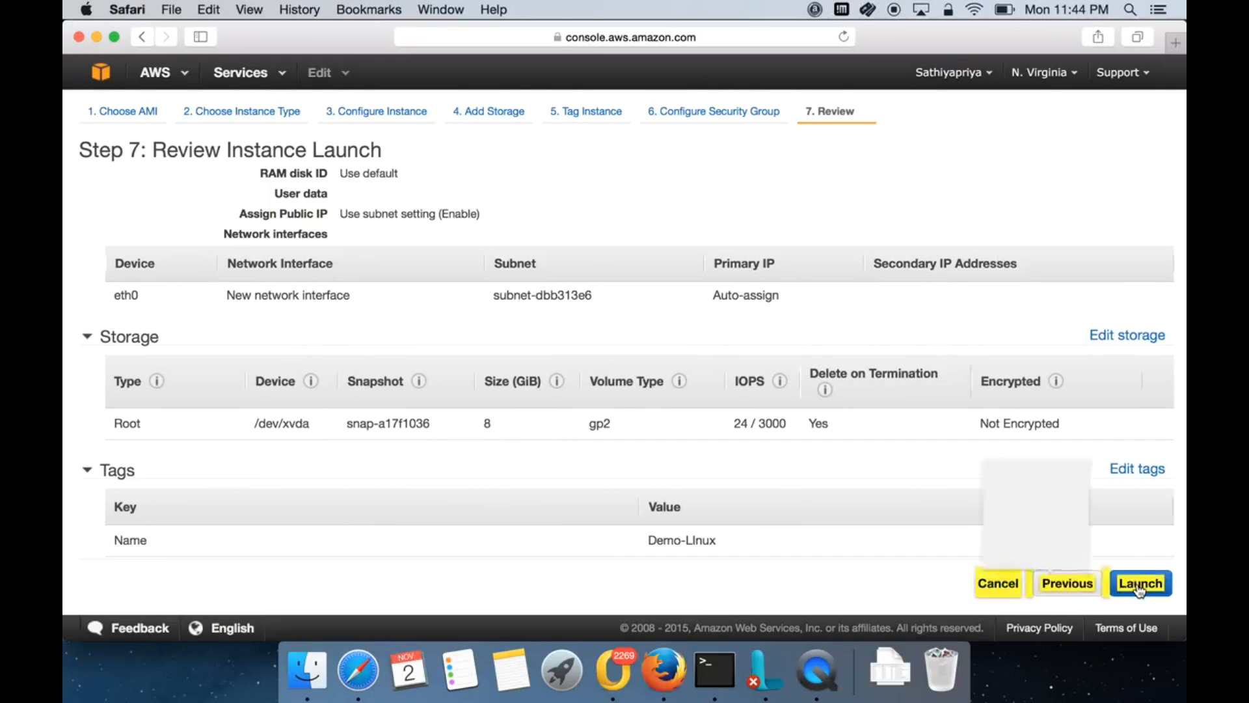
left_click(1142, 586)
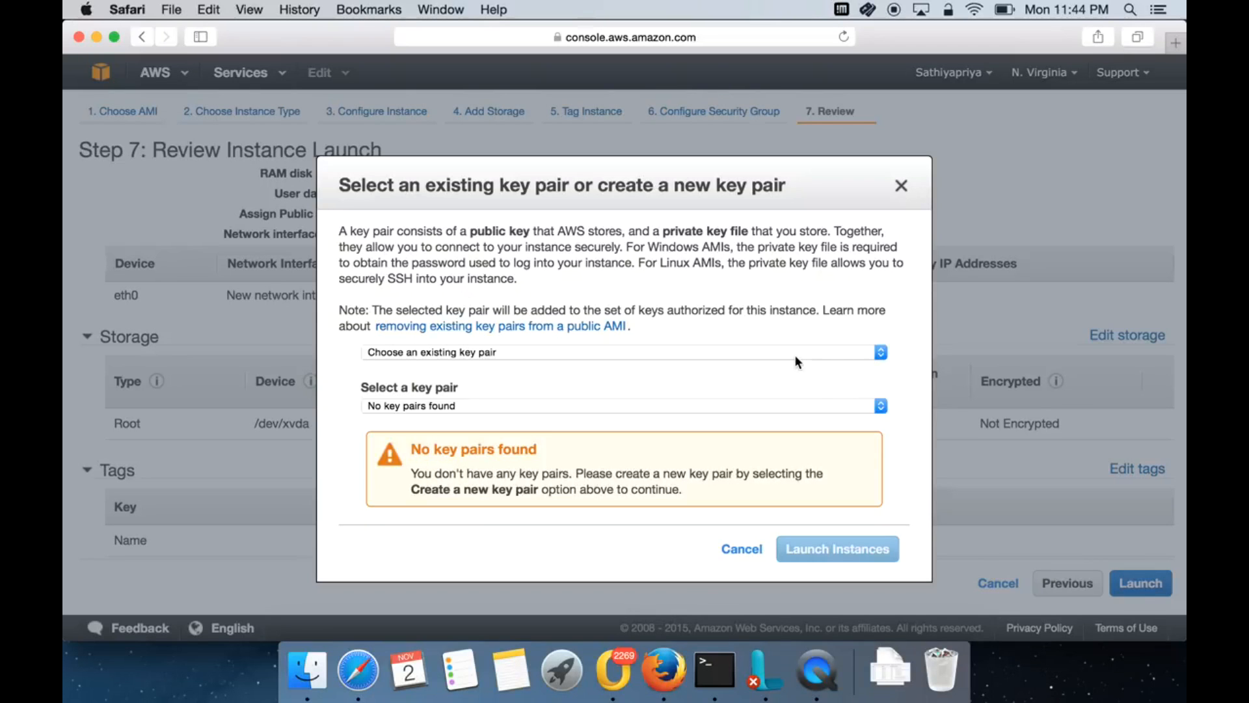
left_click(639, 355)
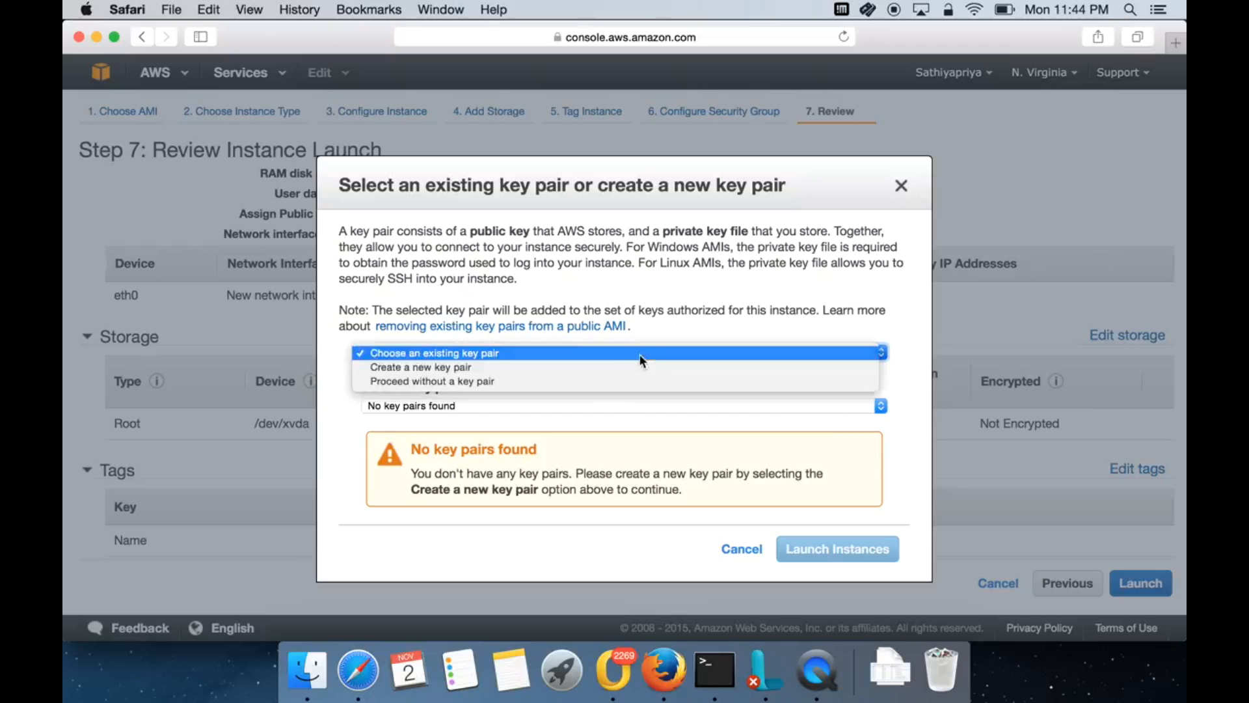
left_click(602, 368)
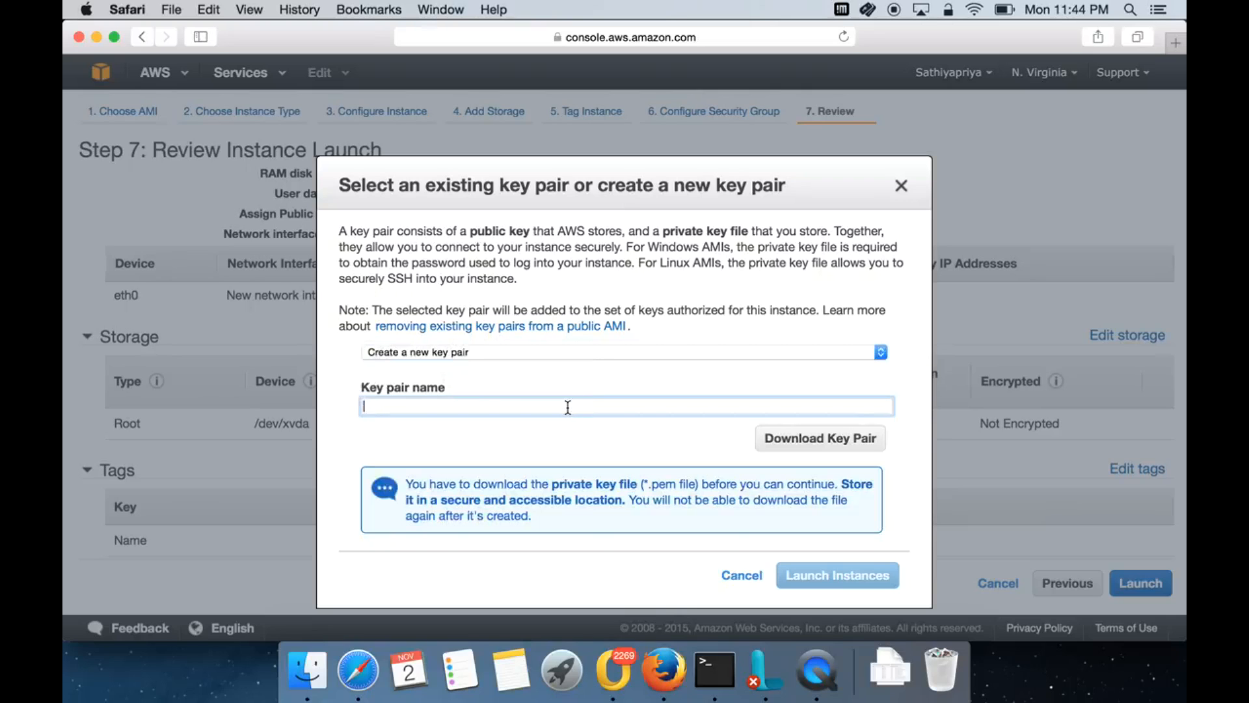
type("demo-key")
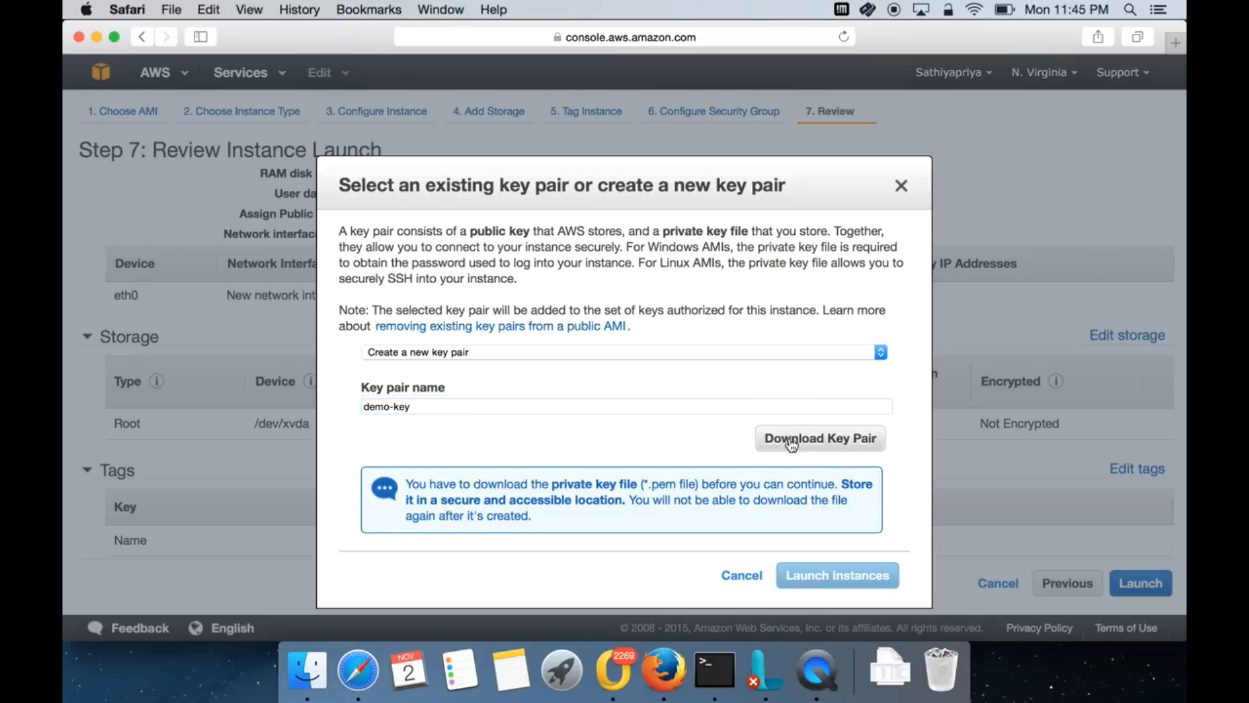
left_click(791, 441)
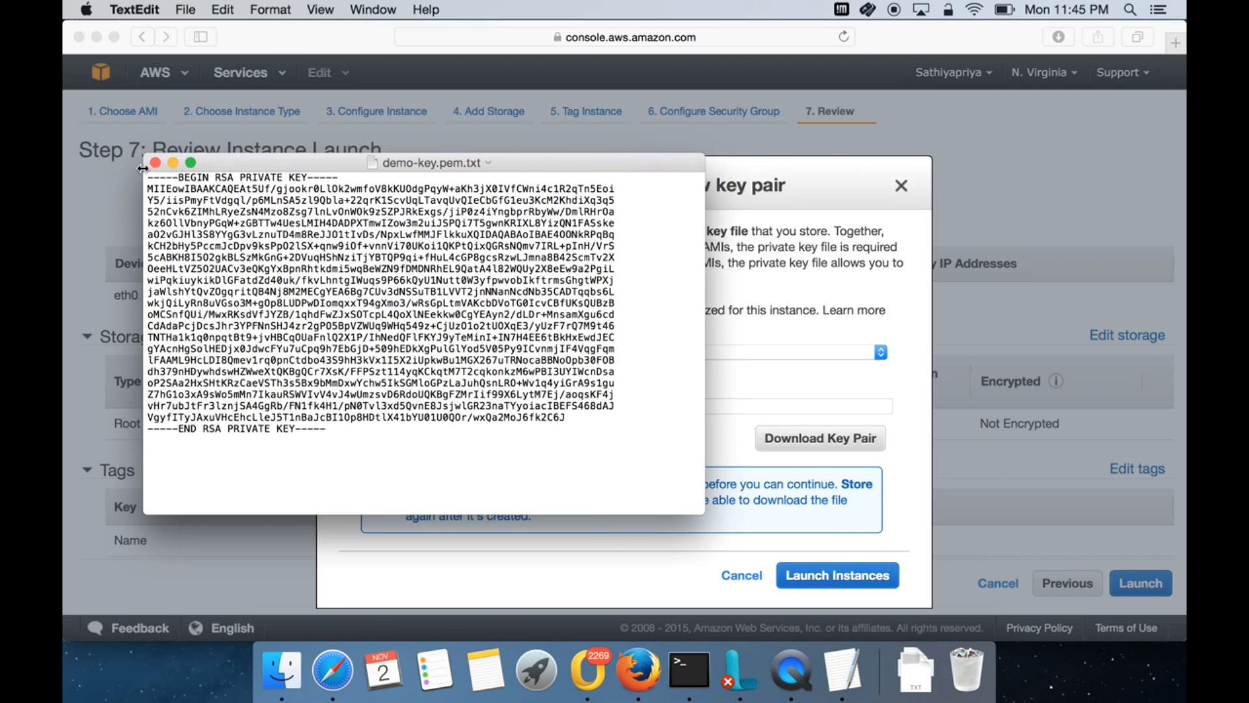
left_click(156, 162)
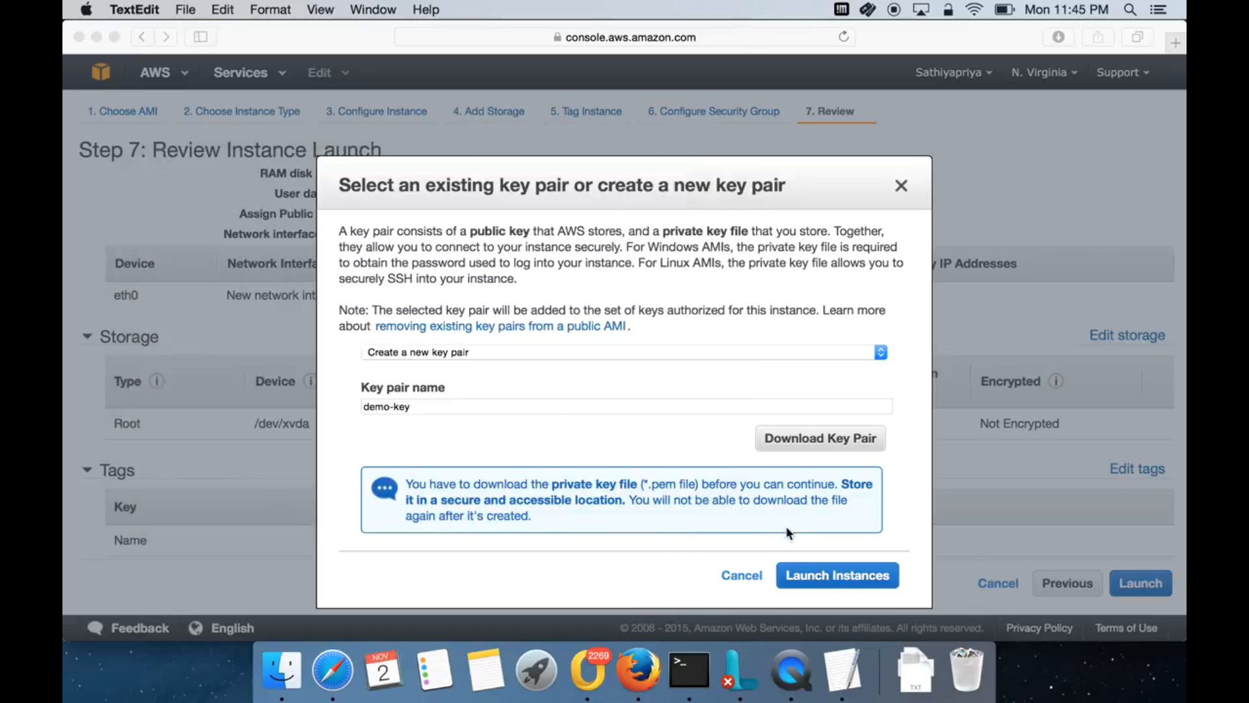
Launch the instance with the new key pair and view its entry in the instances list
left_click(809, 580)
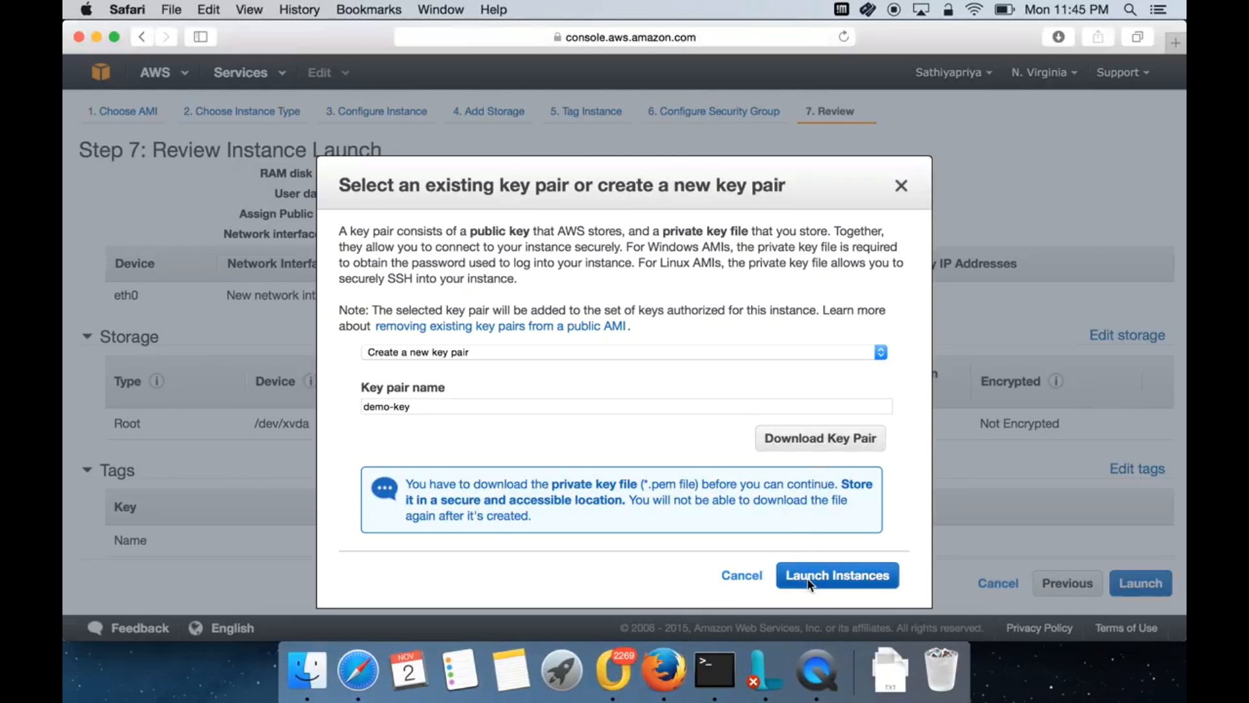
left_click(825, 581)
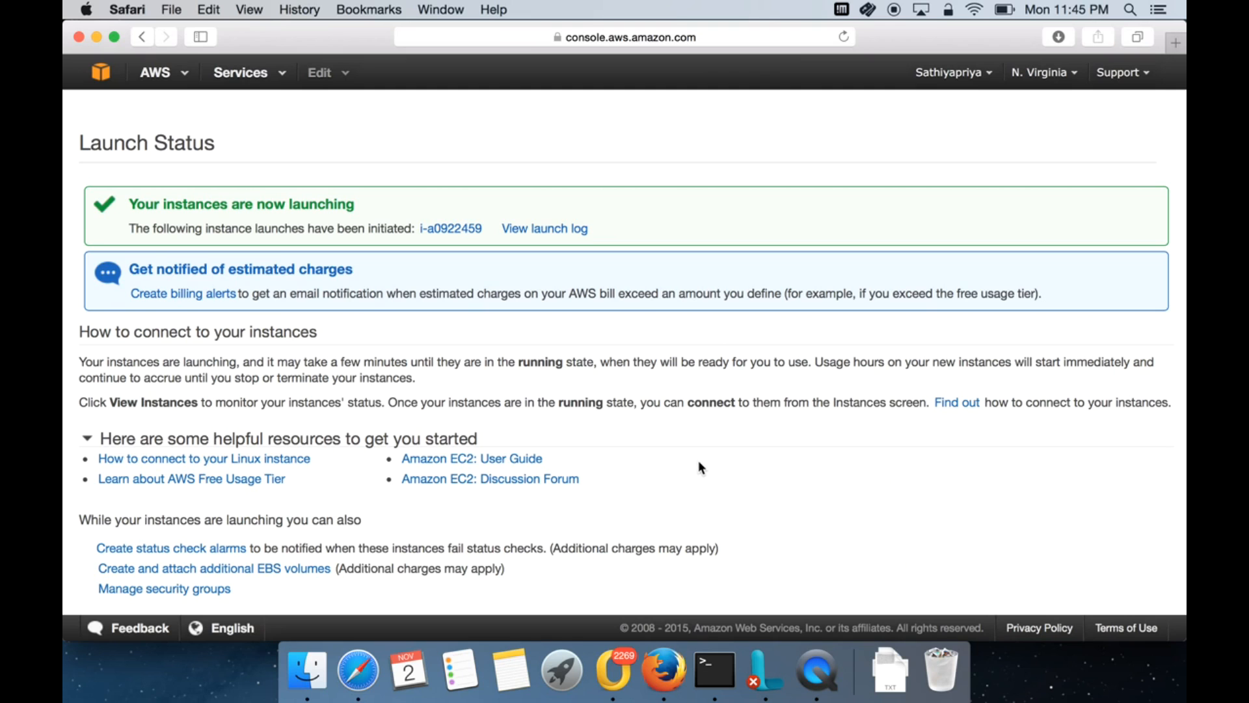
scroll(699, 464, "down", 3)
scroll(699, 463, "up", 3)
scroll(659, 429, "down", 2)
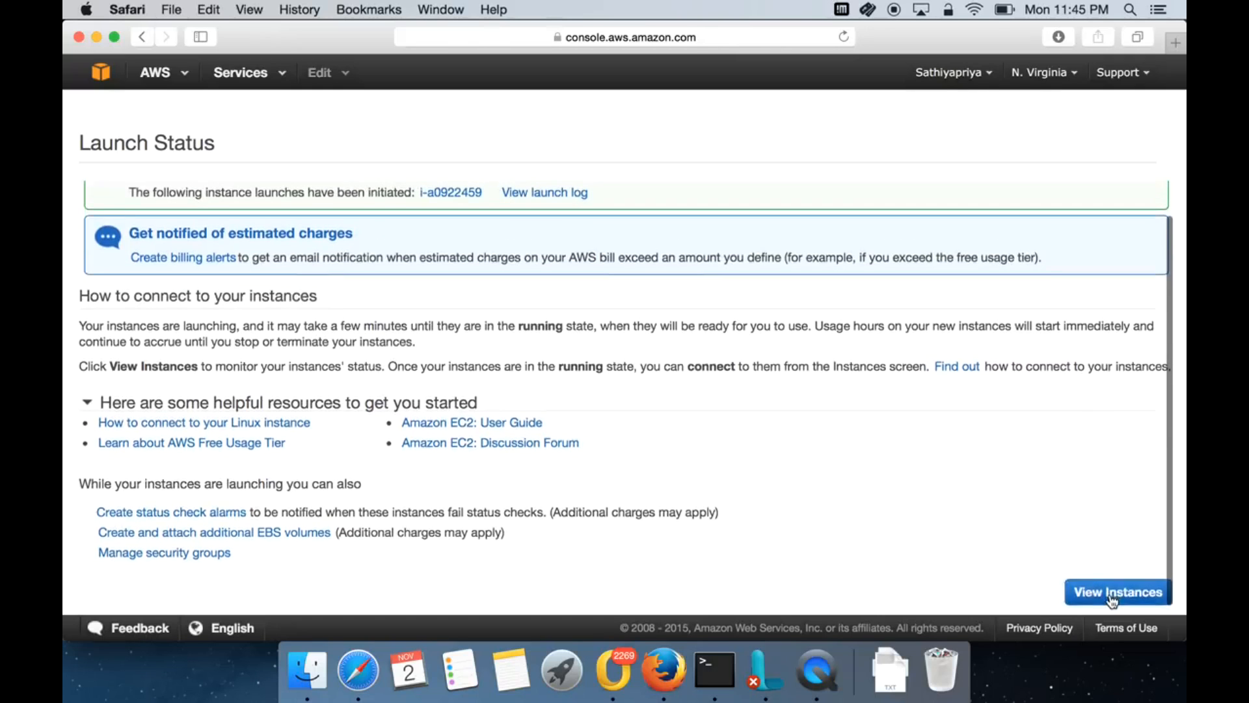
left_click(1114, 584)
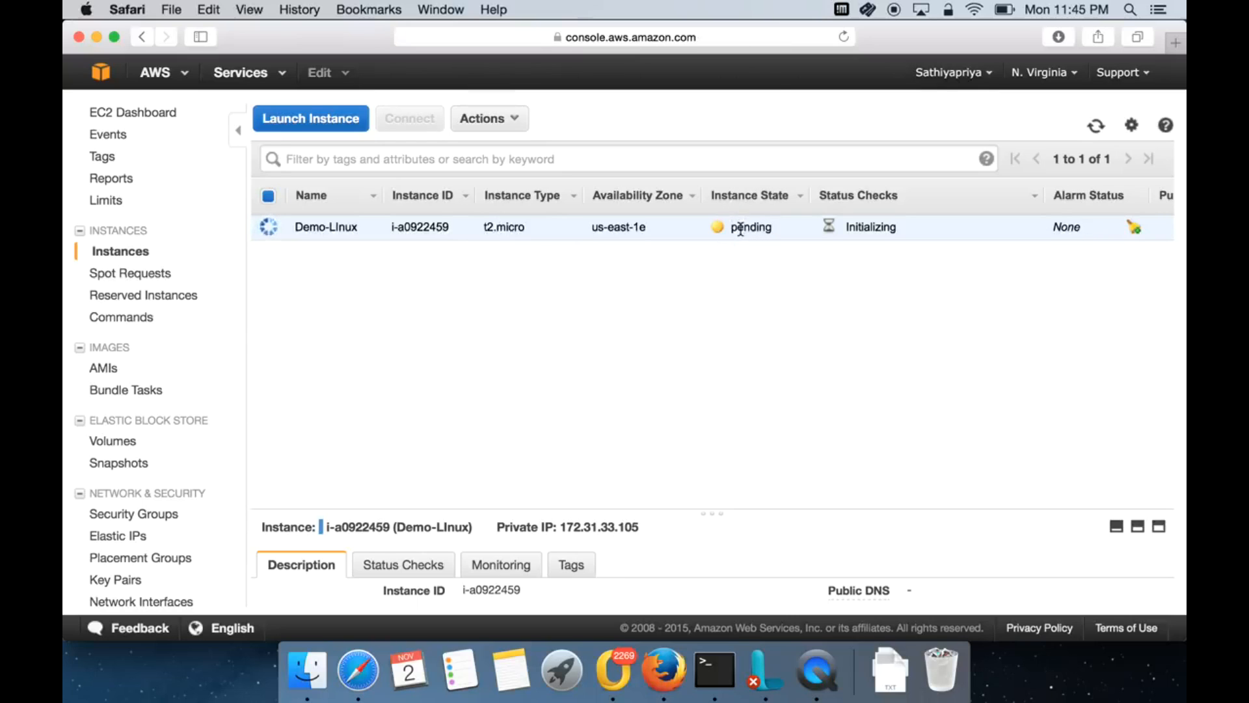
left_click_drag(295, 226, 455, 233)
left_click(451, 290)
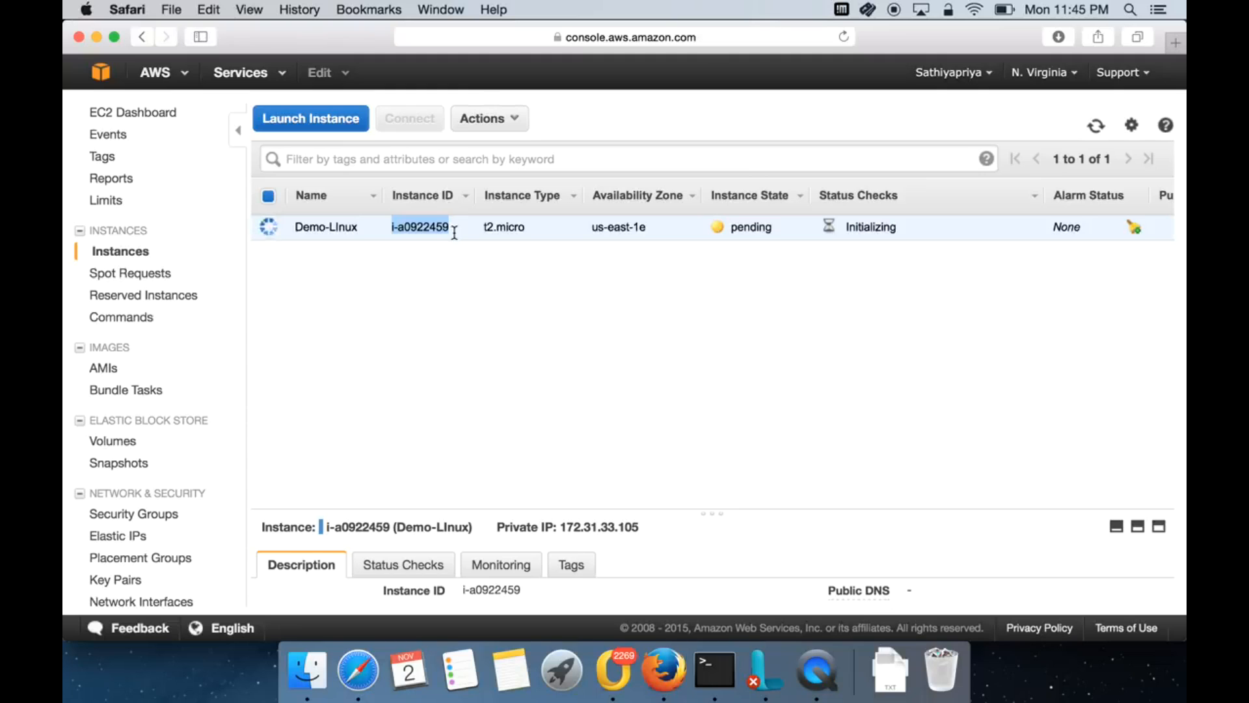
Try appending 01 to the instance's name, then restore the original name
left_click(366, 227)
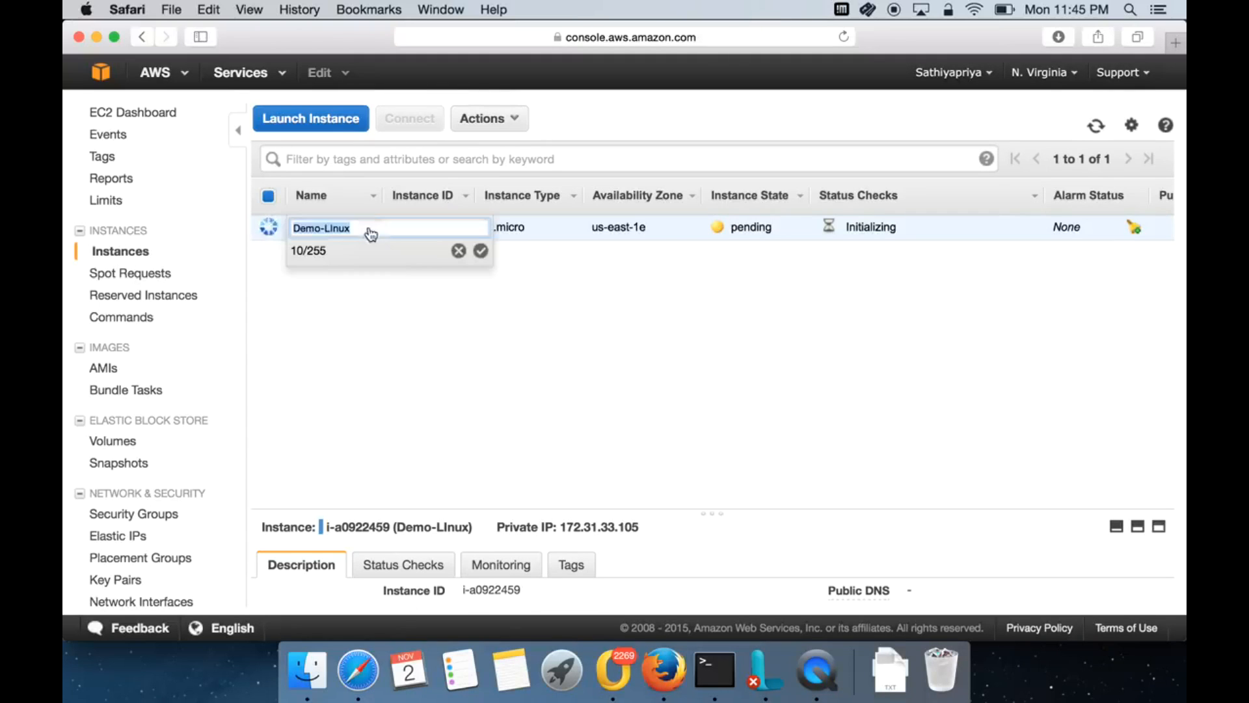
left_click(411, 227)
type("01")
key("BackSpace")
key("BackSpace")
left_click(480, 251)
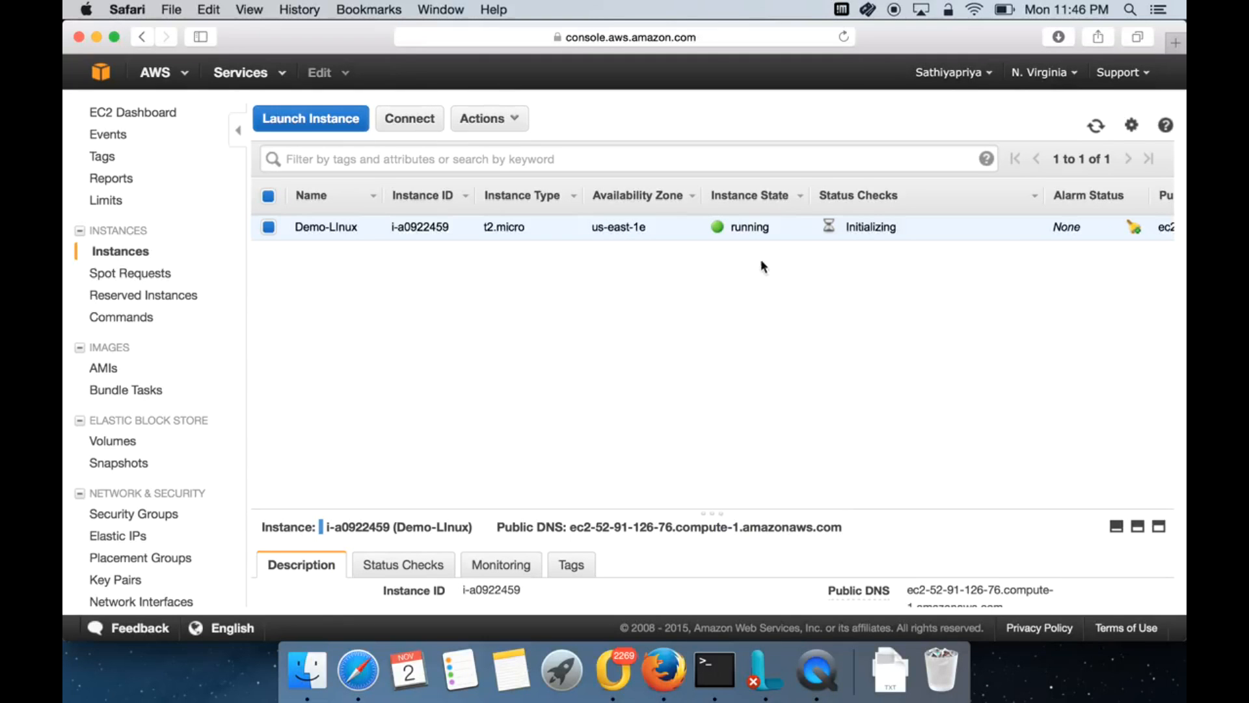
Narrow the Status Checks column in the instances table to bring the Public DNS column into view
scroll(896, 256, "right", 1)
scroll(896, 255, "left", 1)
left_click_drag(1045, 195, 945, 195)
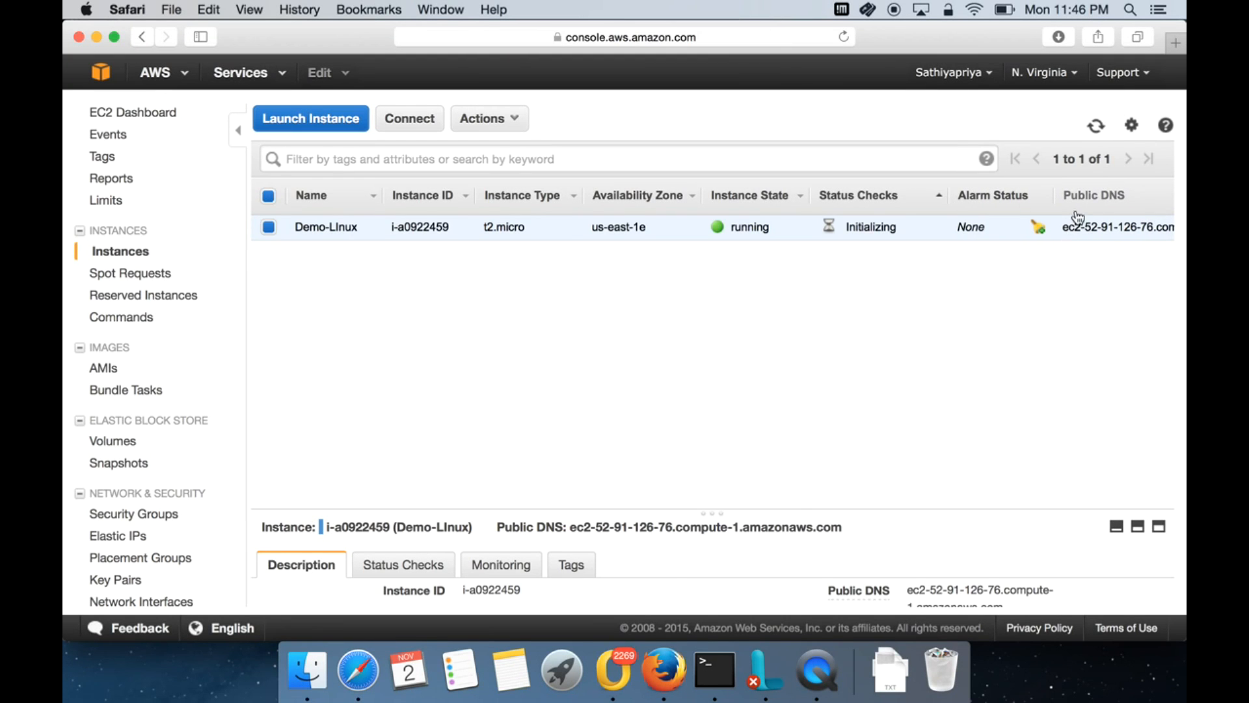
Try the different details pane sizes and enlarge the pane to show the instance's full description
left_click_drag(786, 509, 784, 371)
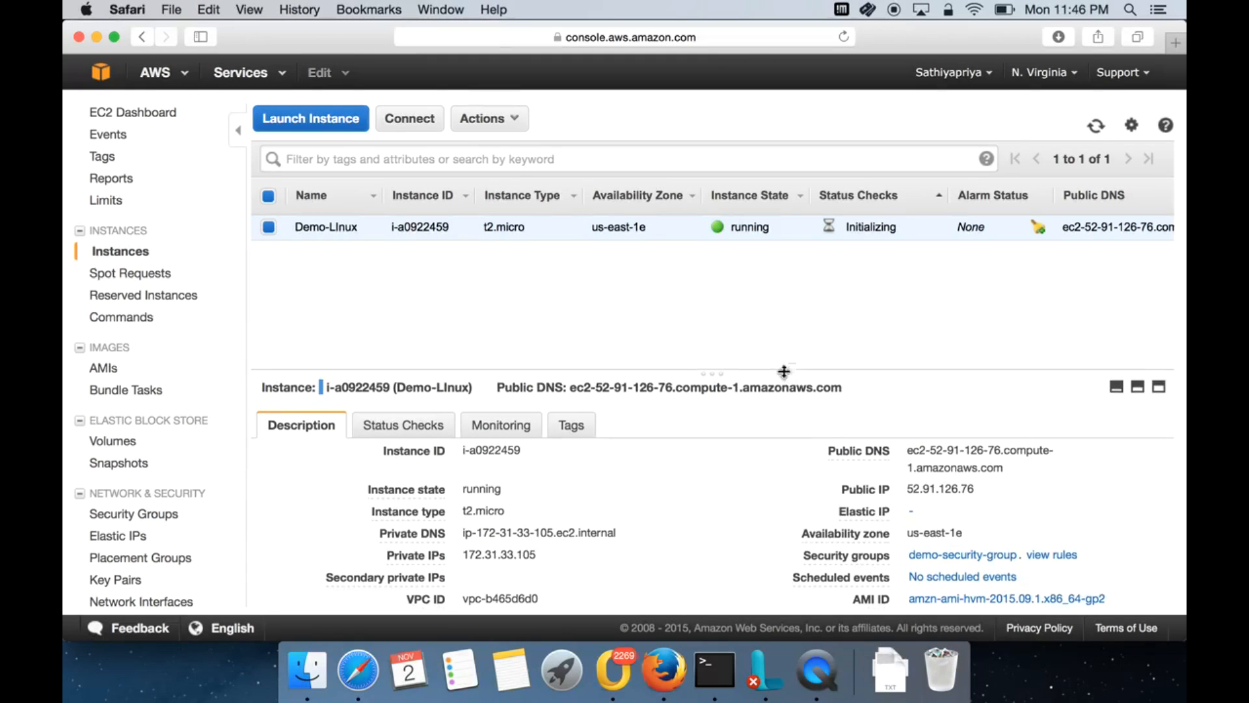
left_click(1116, 388)
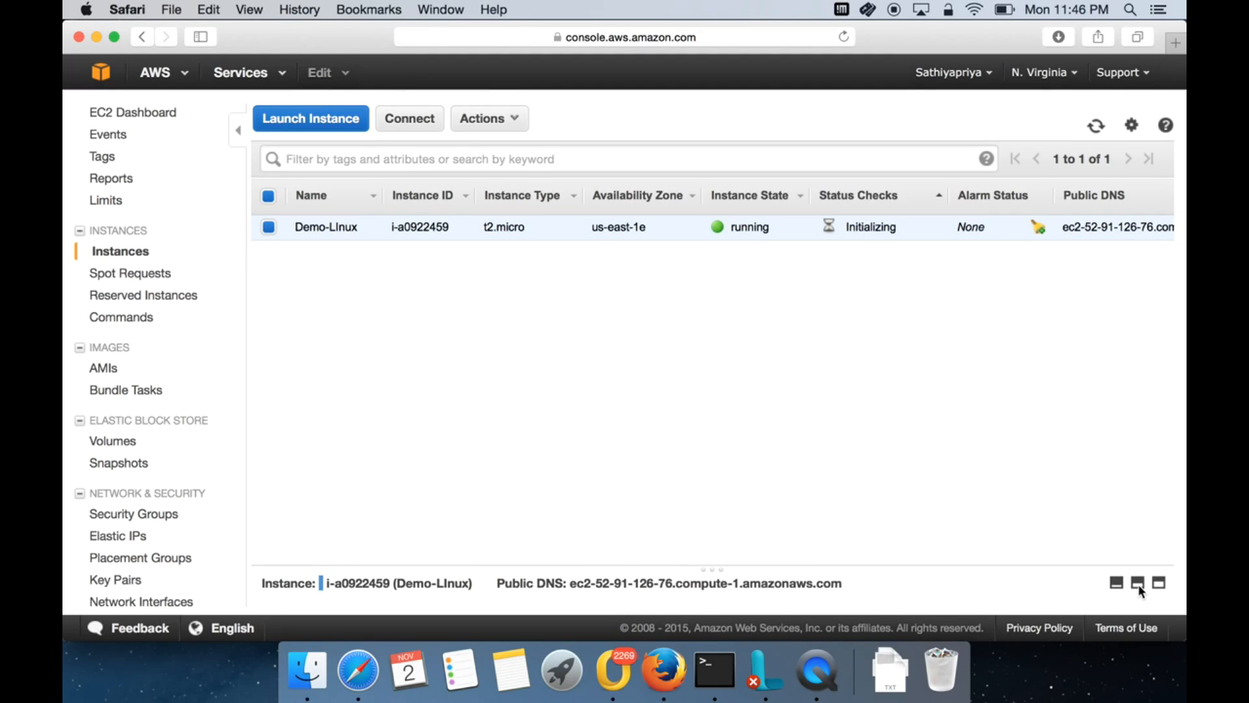
left_click(1137, 583)
left_click(1159, 403)
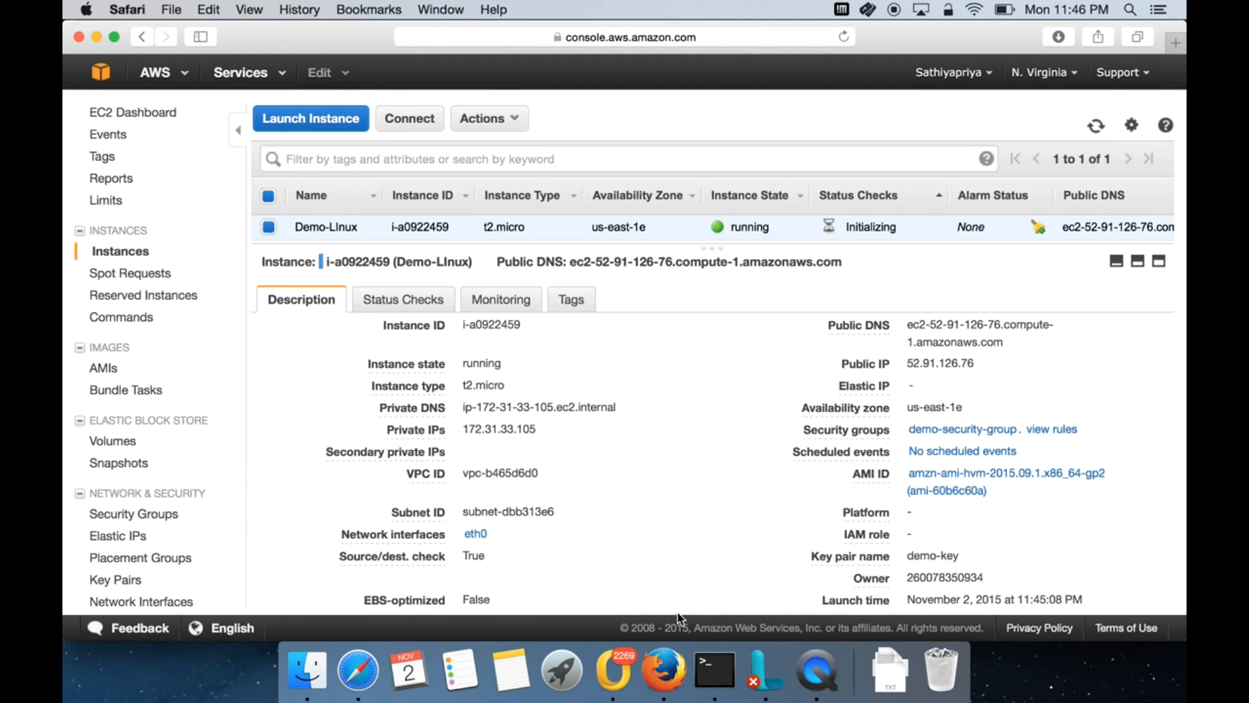
left_click_drag(706, 246, 719, 272)
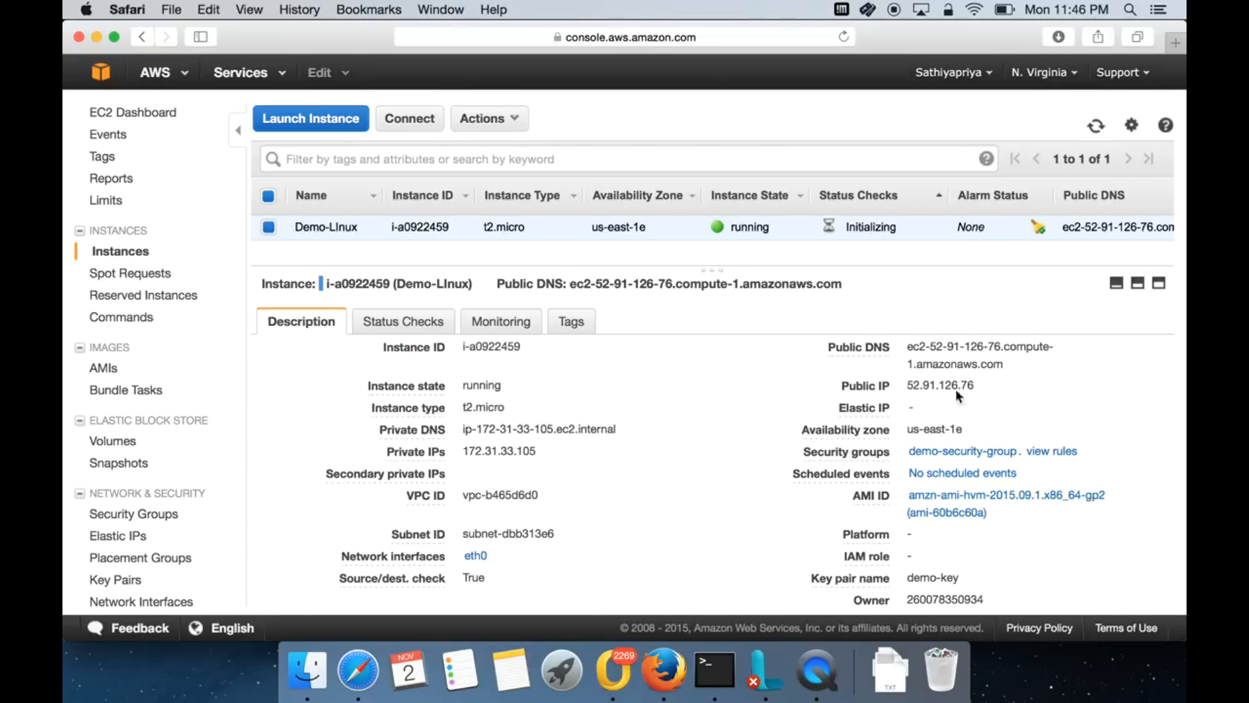
Examine the public DNS name and public IP in the instance's description
left_click_drag(908, 346, 1014, 363)
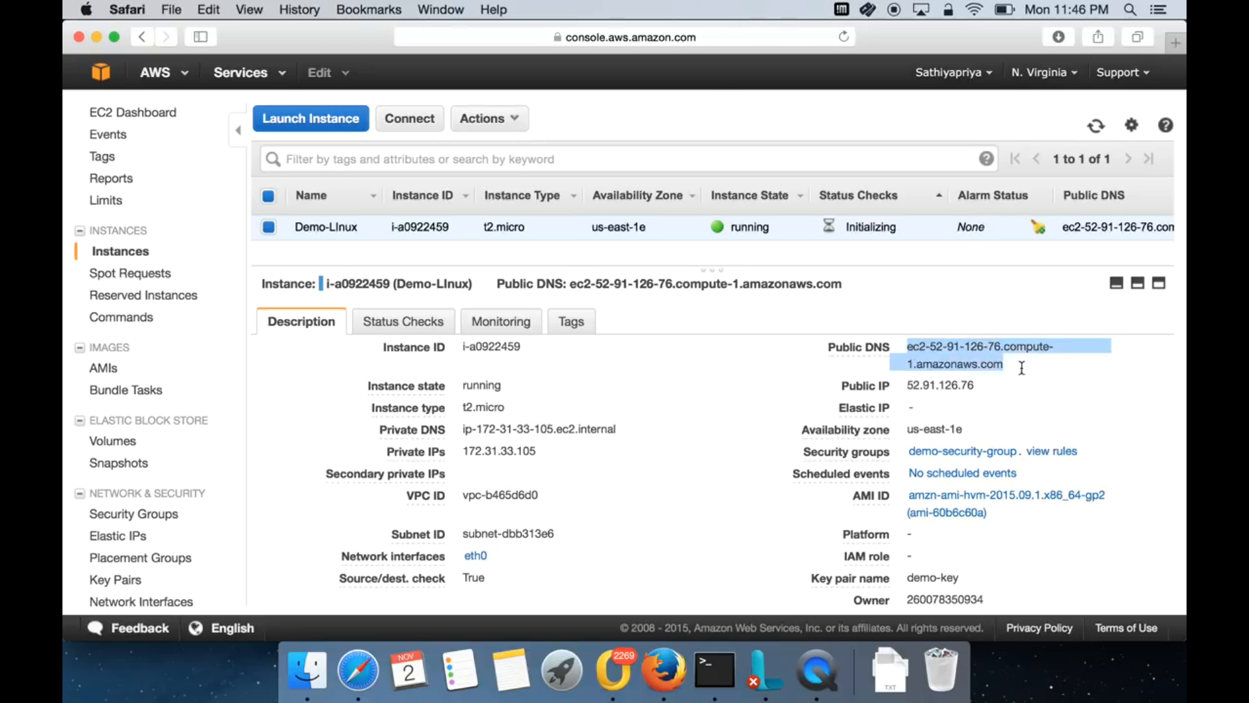
triple_click(965, 386)
double_click(965, 385)
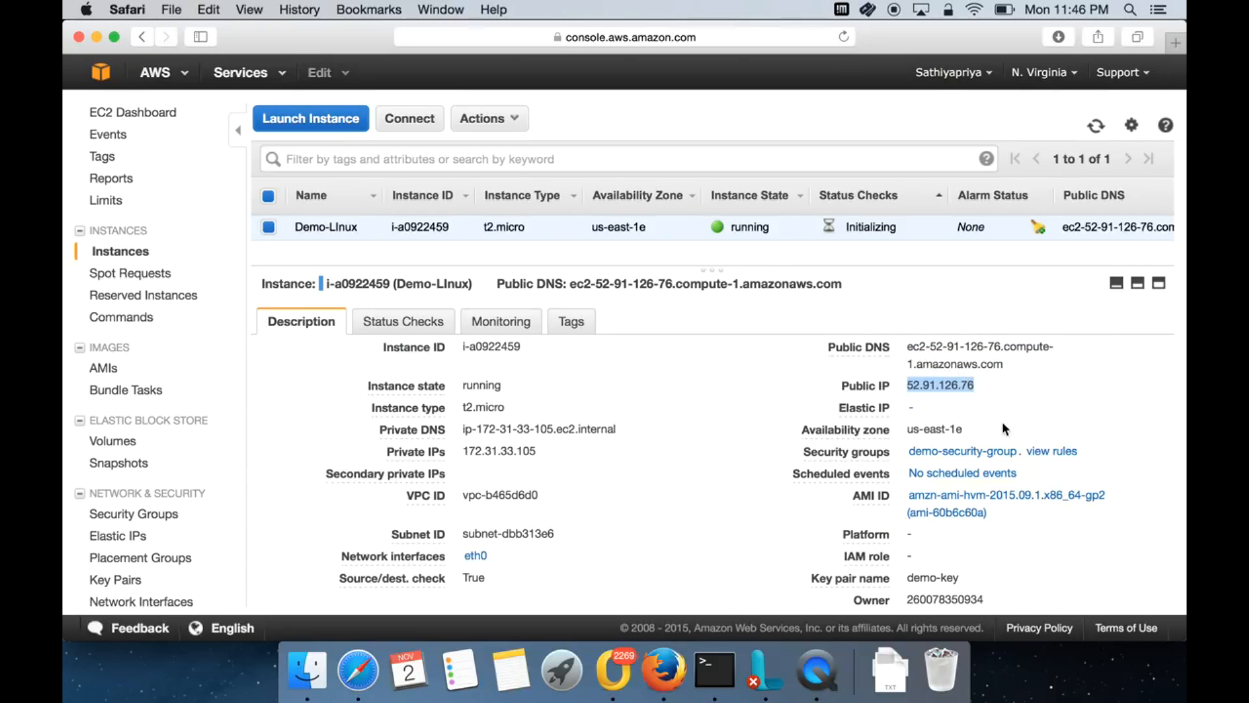
scroll(1006, 429, "down", 5)
scroll(1003, 423, "up", 5)
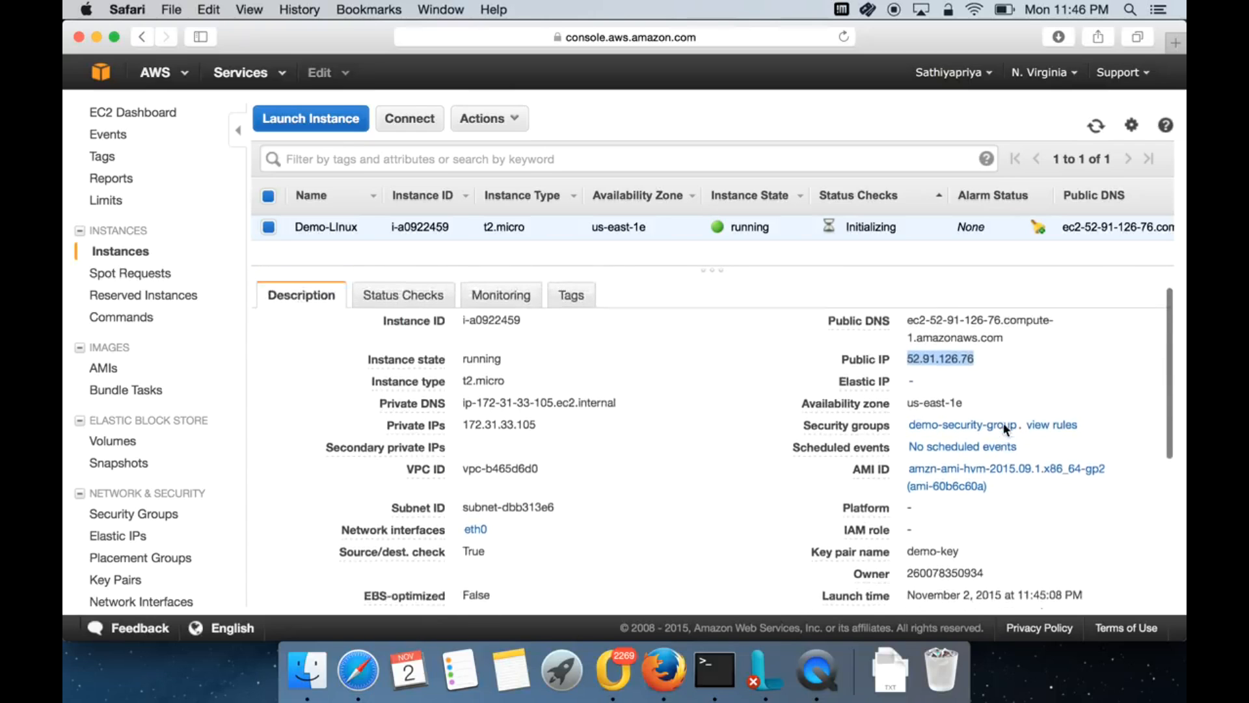
Copy the instance's public IP address from its description
left_click_drag(906, 380, 983, 381)
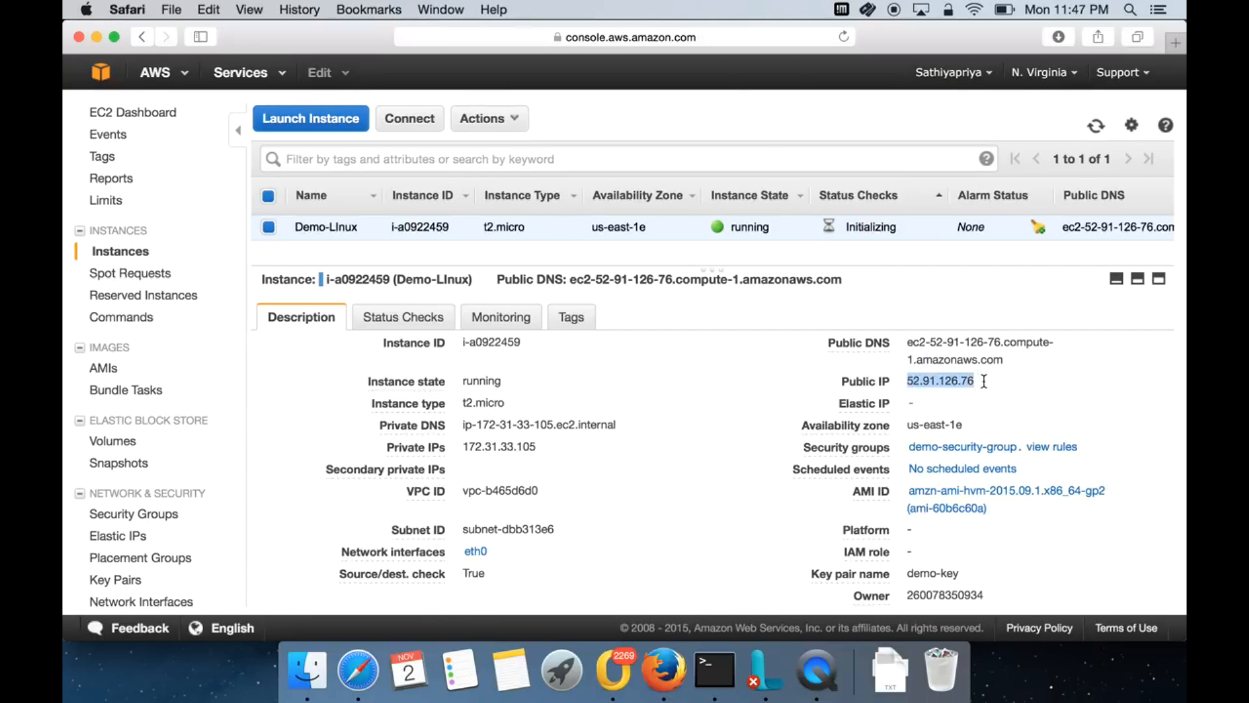
right_click(962, 382)
left_click(1002, 433)
Switch to Terminal, clear the screen and begin a cd command
left_click(714, 685)
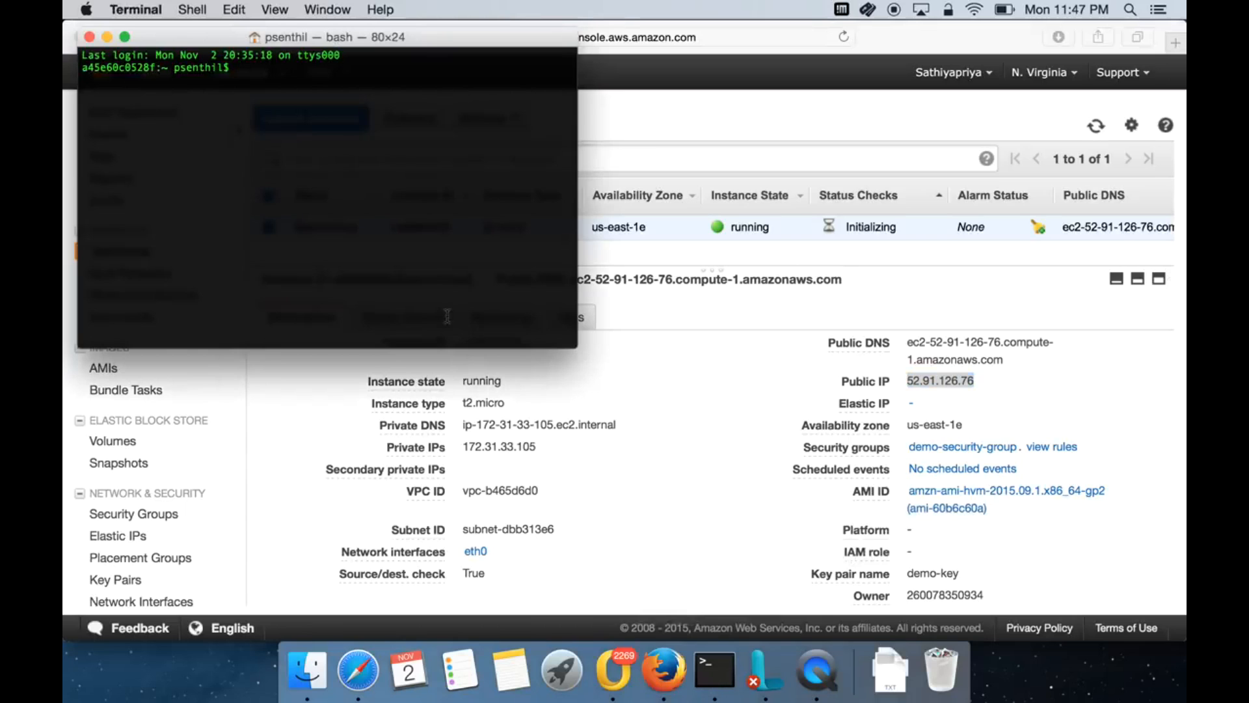
type("c")
type("lear")
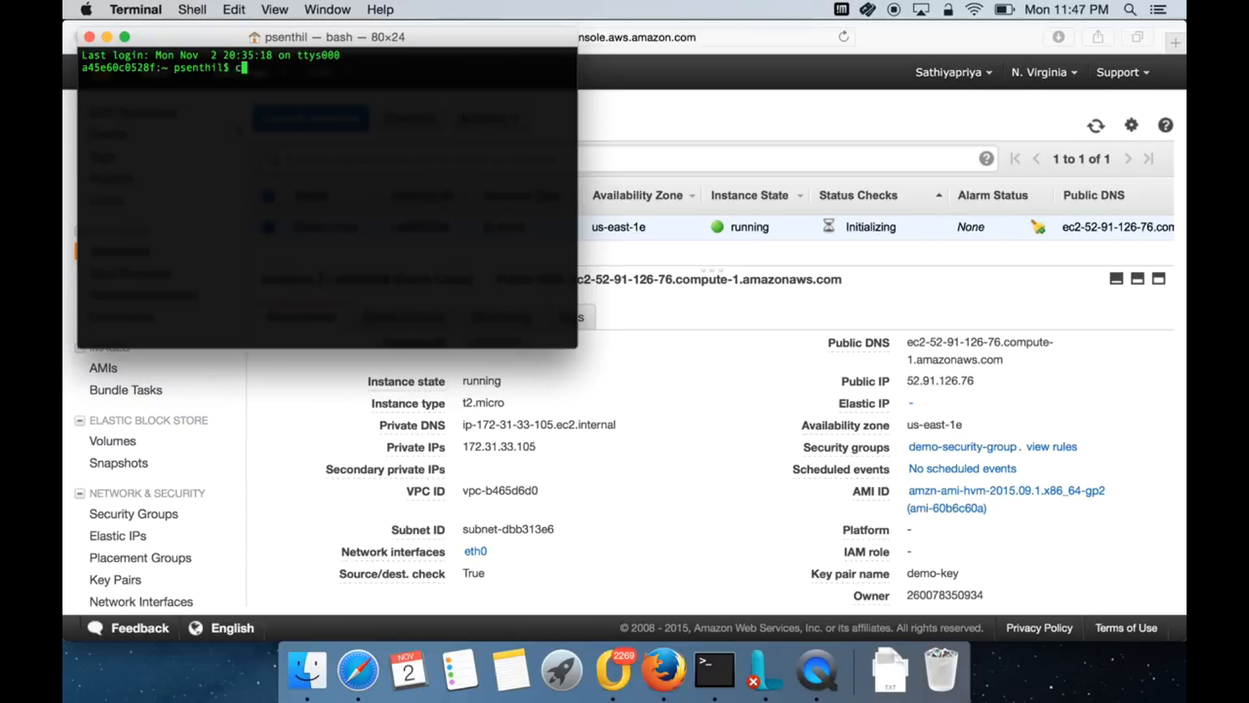
key("Return")
type("cd /")
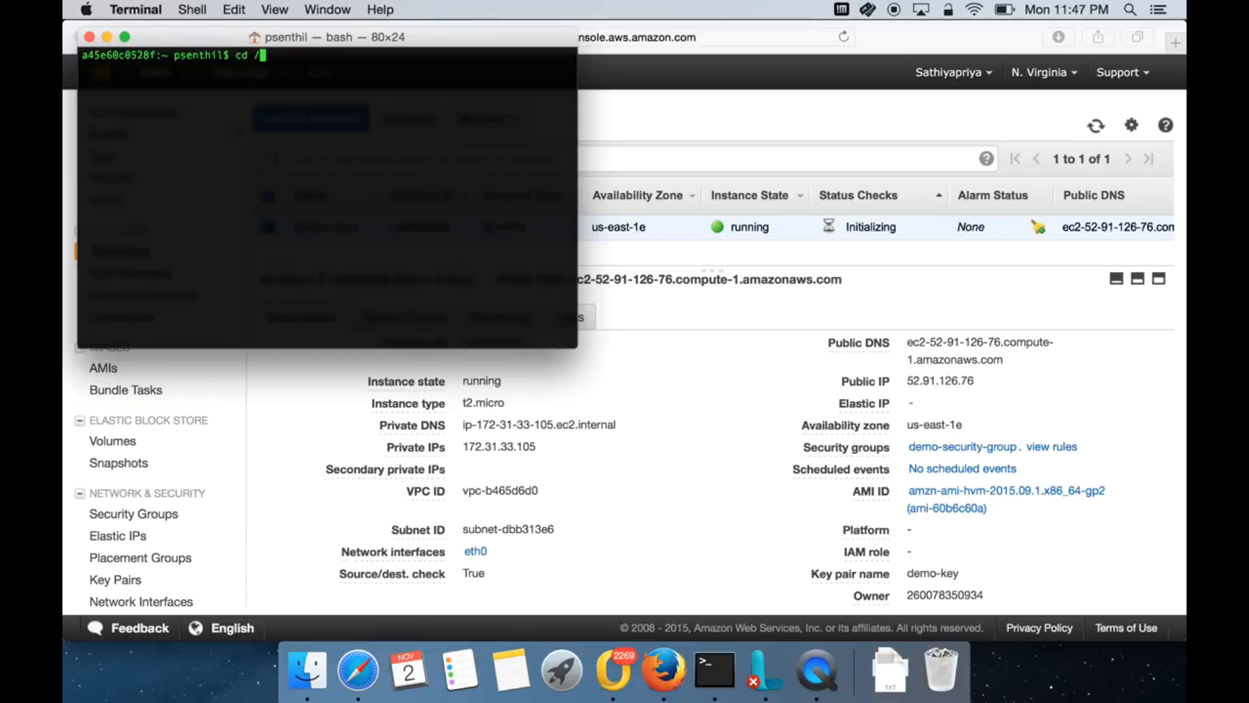
type("home/")
key("BackSpace")
key("BackSpace")
key("BackSpace")
key("BackSpace")
key("BackSpace")
key("BackSpace")
Change into the Downloads folder and list its files with ls -ltr to locate the downloaded key
type("Dow")
key("Tab")
key("Return")
type("ls -ltr")
key("Return")
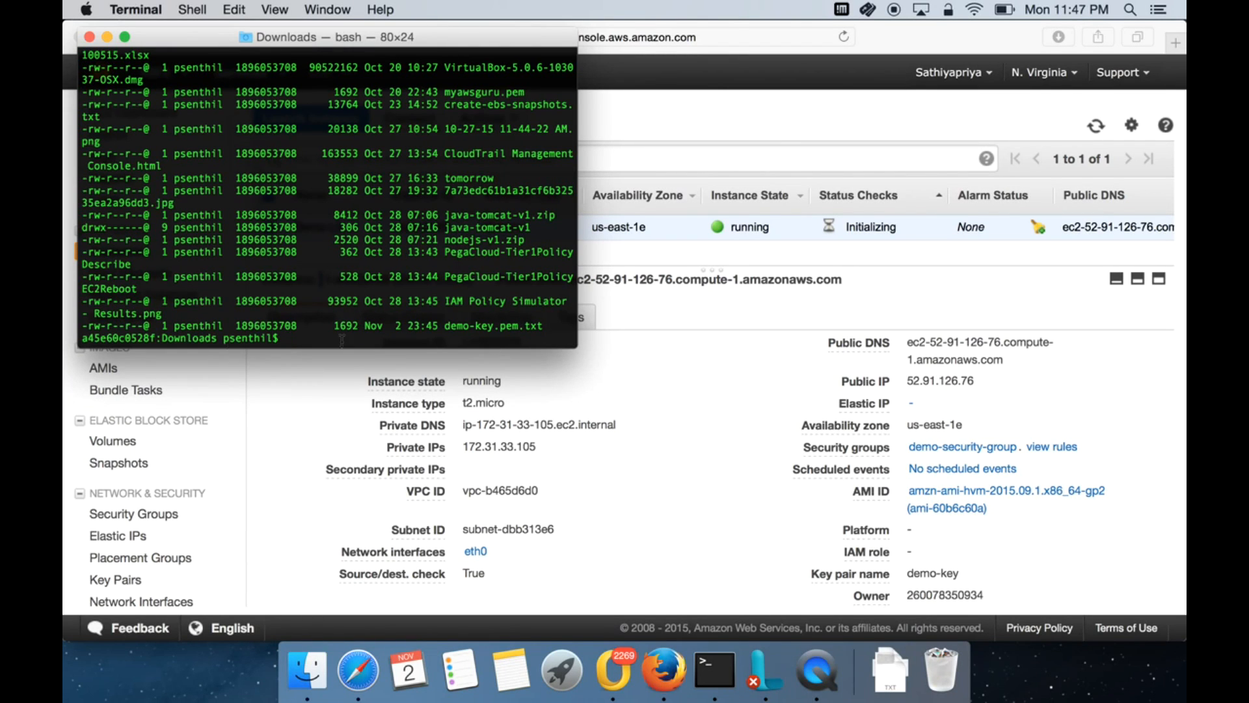
Print the working directory and examine the demo-key.pem.txt entry in the file listing
type("pwd")
key("Return")
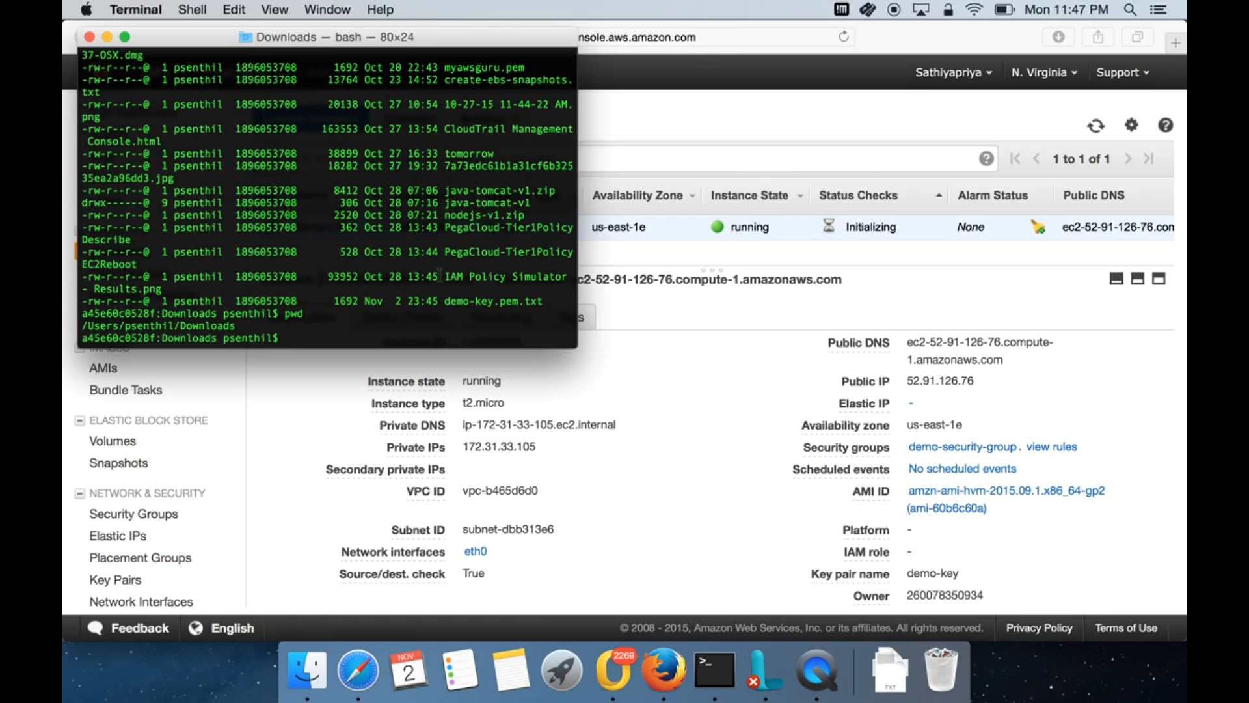
left_click_drag(445, 300, 543, 296)
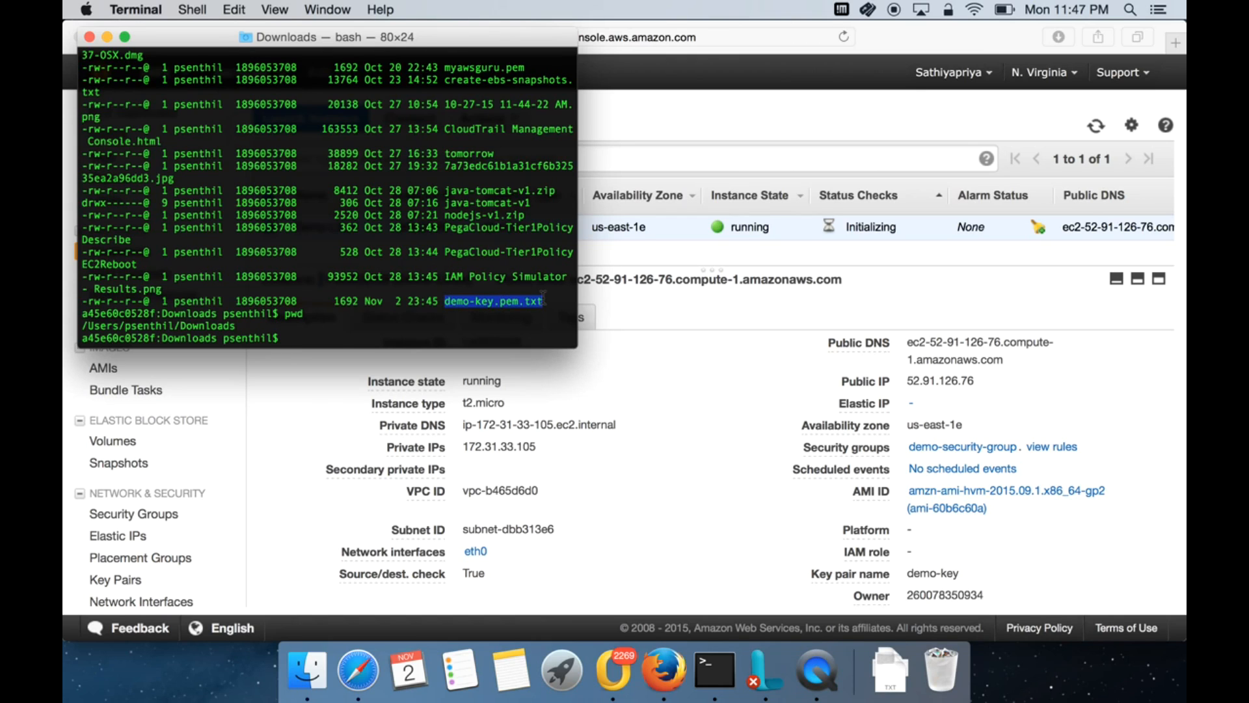
left_click(526, 321)
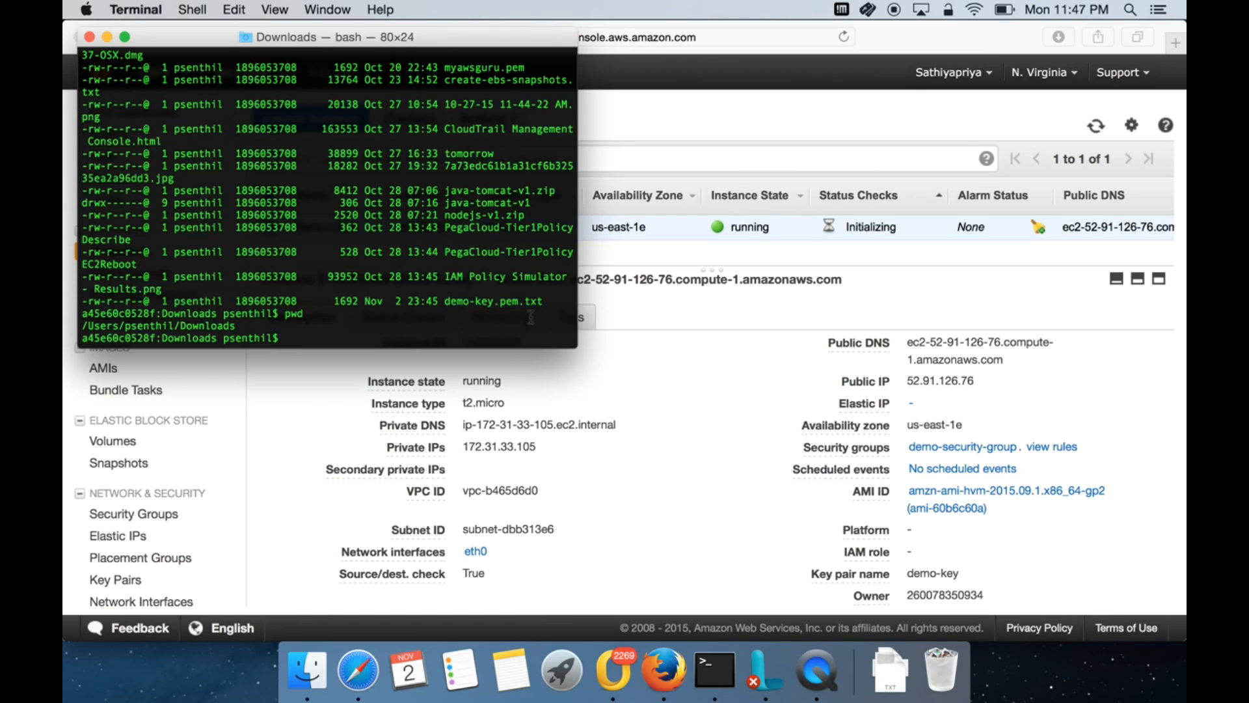
Rename demo-key.pem.txt to demo-key.pem with the mv command
type("mv demo")
key("Tab")
type("de")
key("Tab")
key("BackSpace")
key("BackSpace")
key("BackSpace")
key("BackSpace")
key("BackSpace")
key("Return")
List the Downloads folder with ls -ltr to check the renamed key file
type("ls-lt")
key("Left")
key("Left")
key("Left")
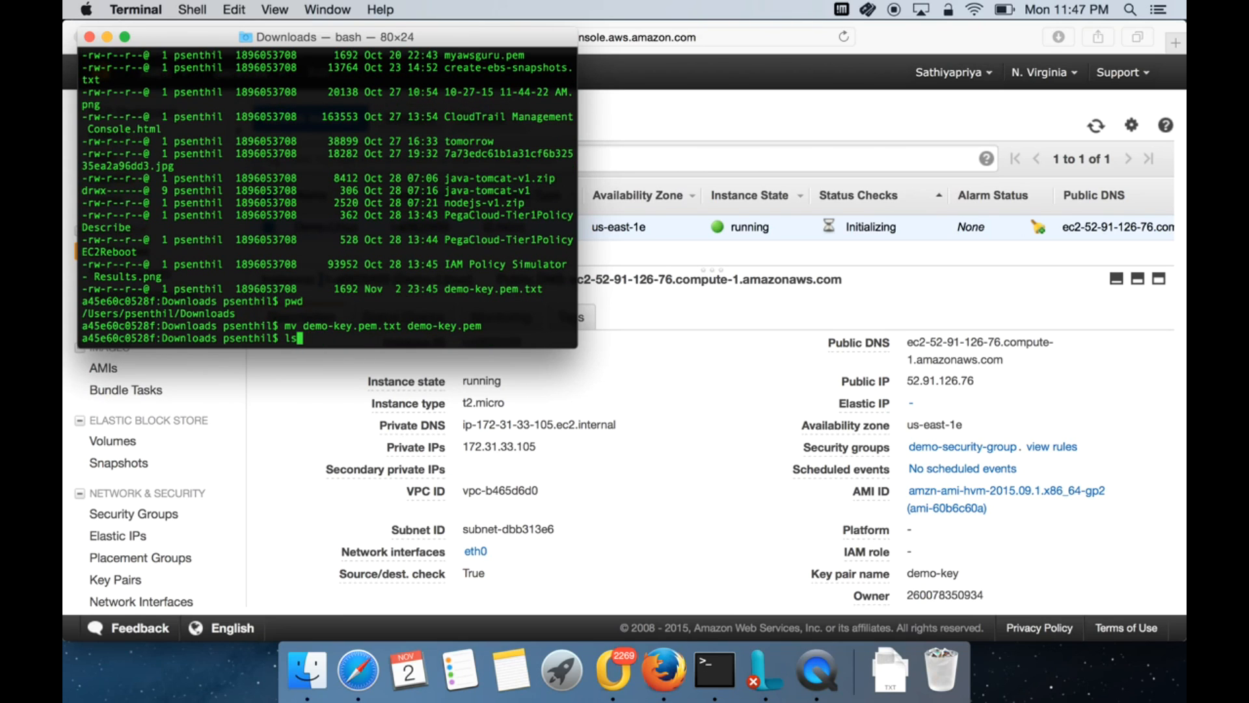
key("Return")
Restrict the key file to owner read-only access with chmod 400 demo-key.pem
type("chmod 400")
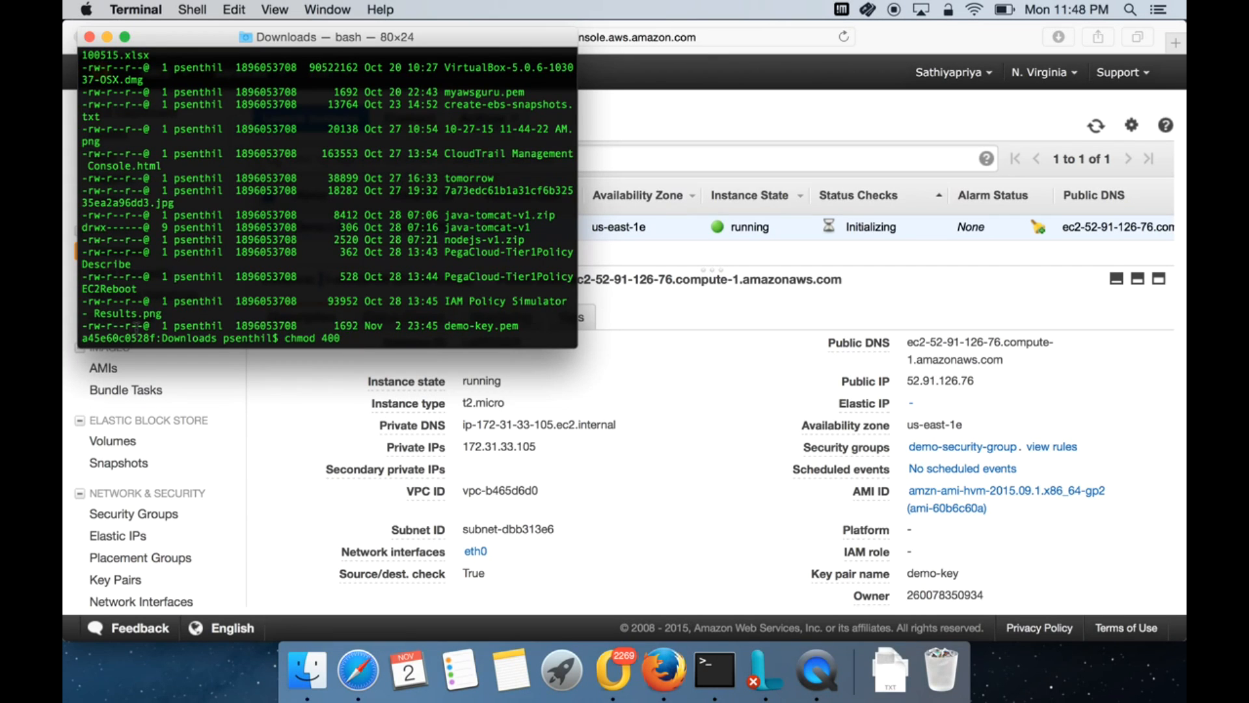
type("de")
key("Tab")
key("Return")
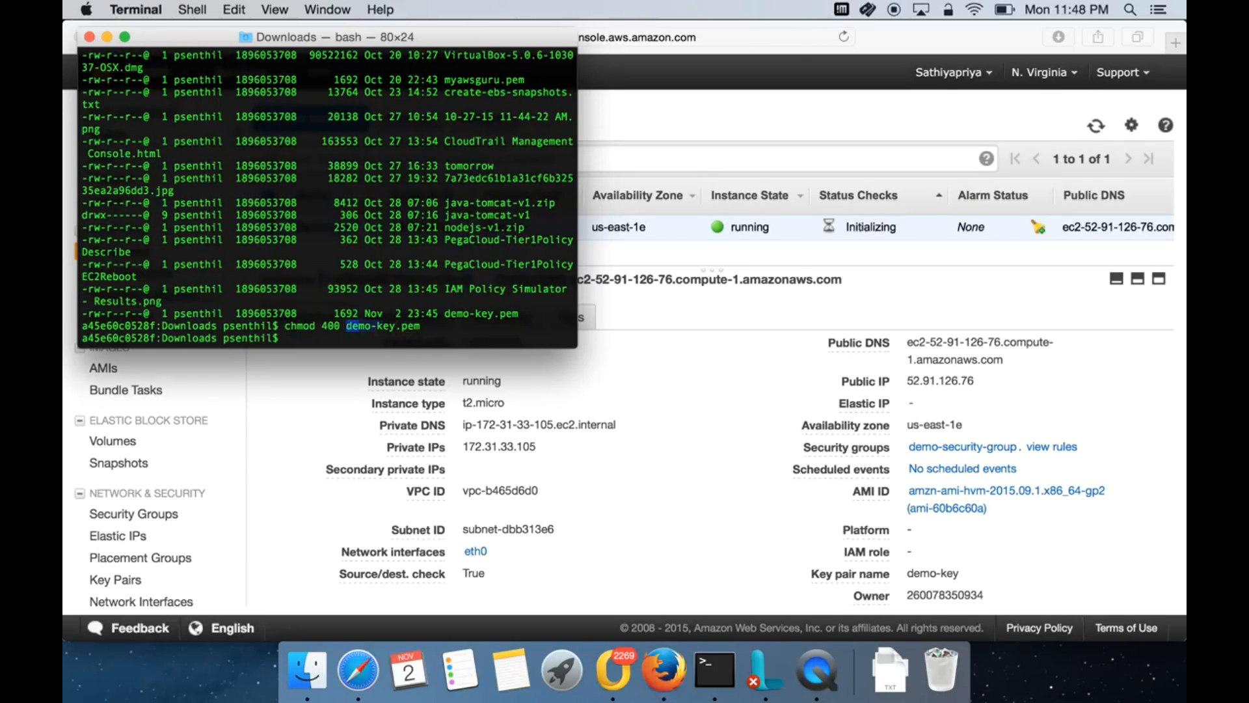
left_click_drag(349, 326, 426, 326)
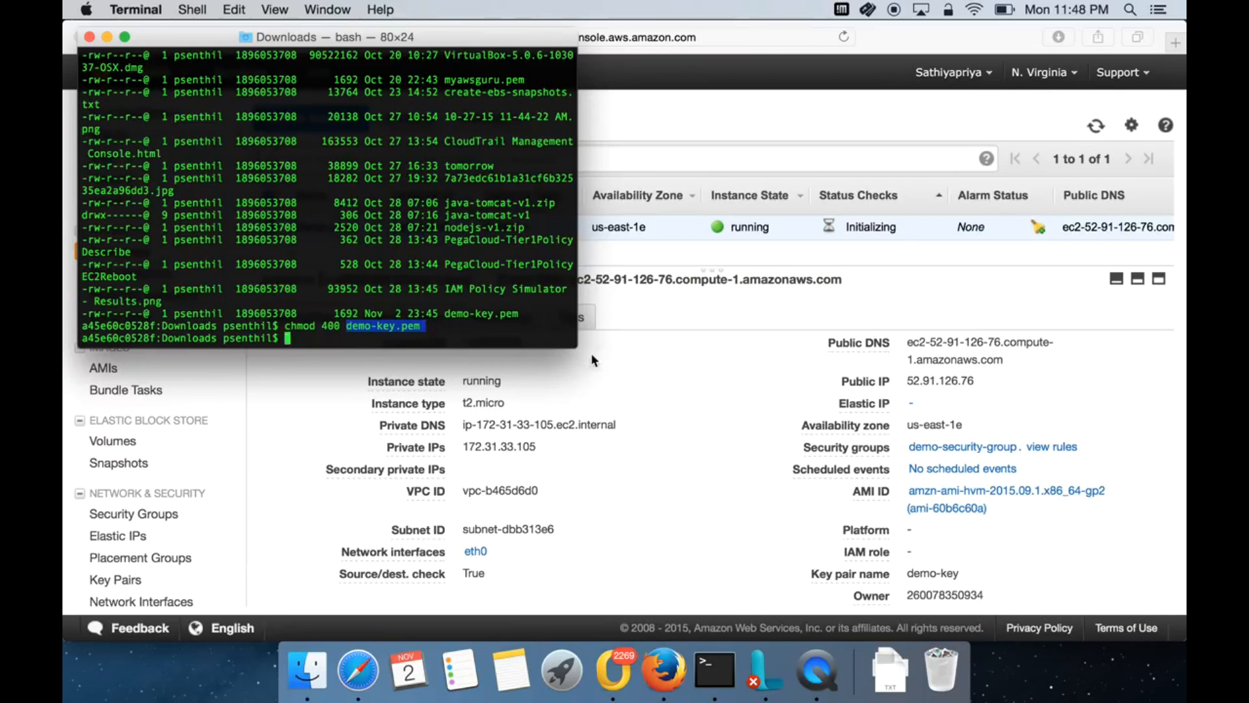
Enlarge the Terminal window to 124×27 and list the files again with ls -ltr to check the key's permissions
left_click_drag(576, 347, 844, 379)
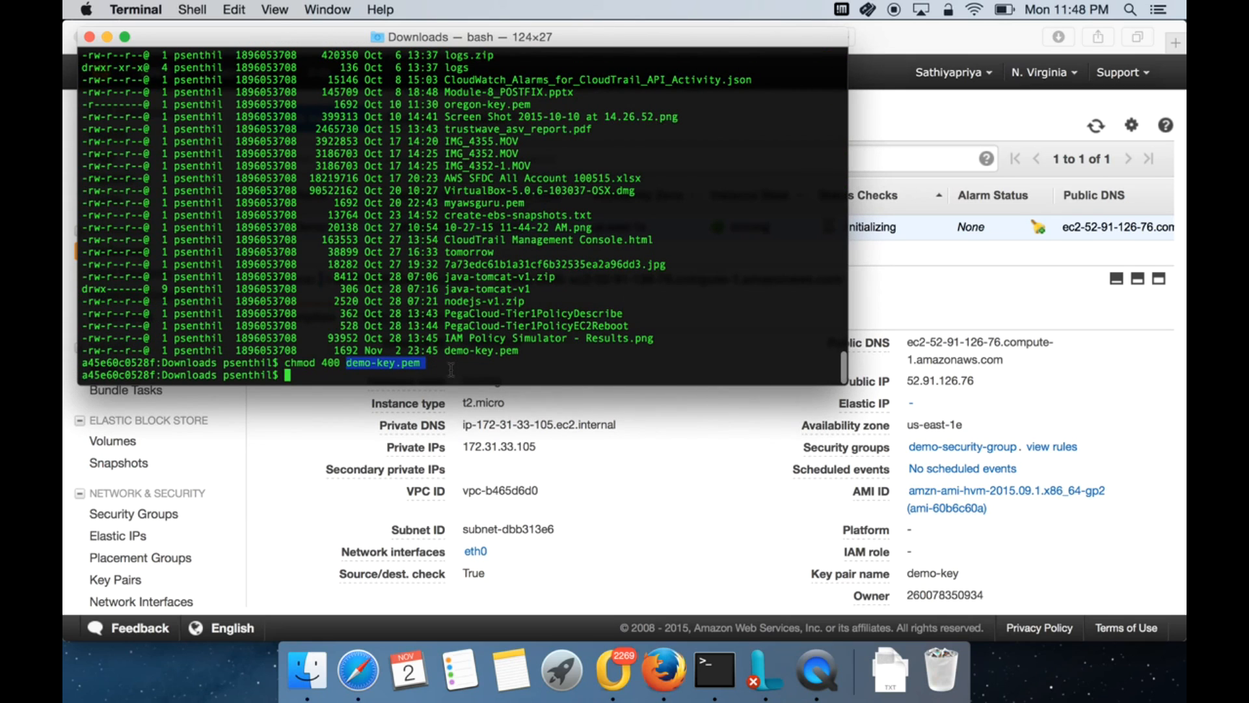
left_click(449, 369)
type("ls -ltr")
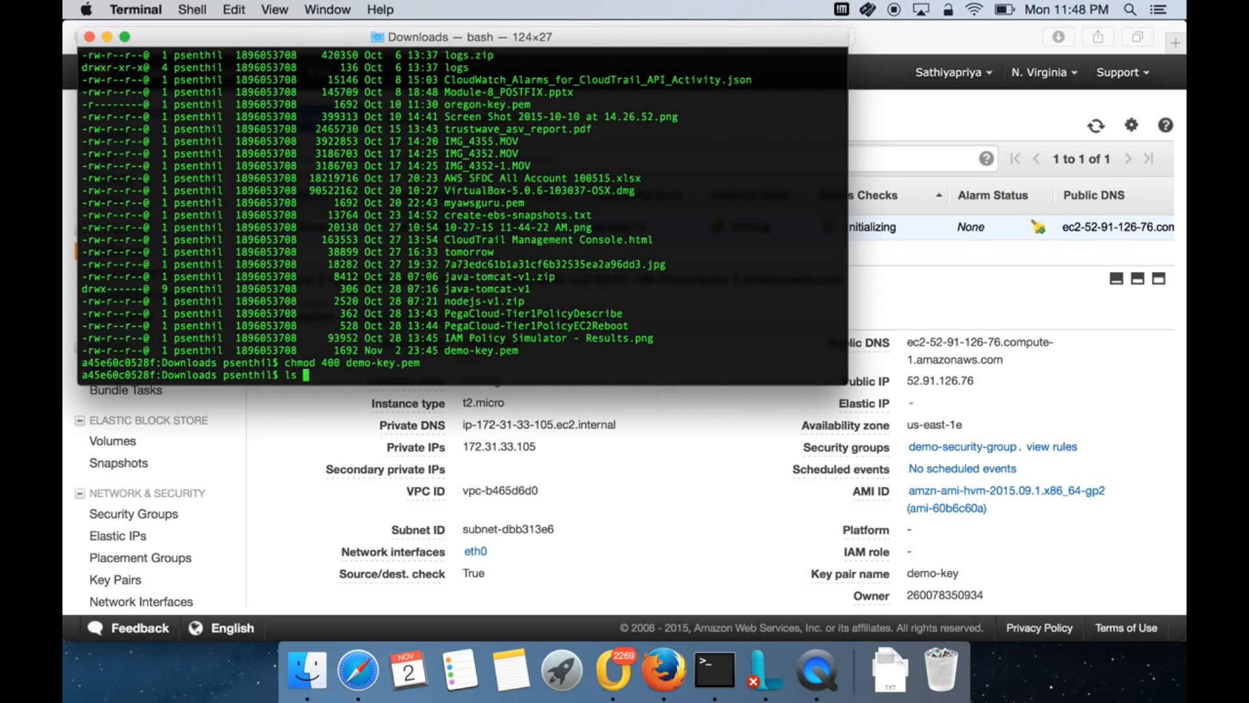
key("Return")
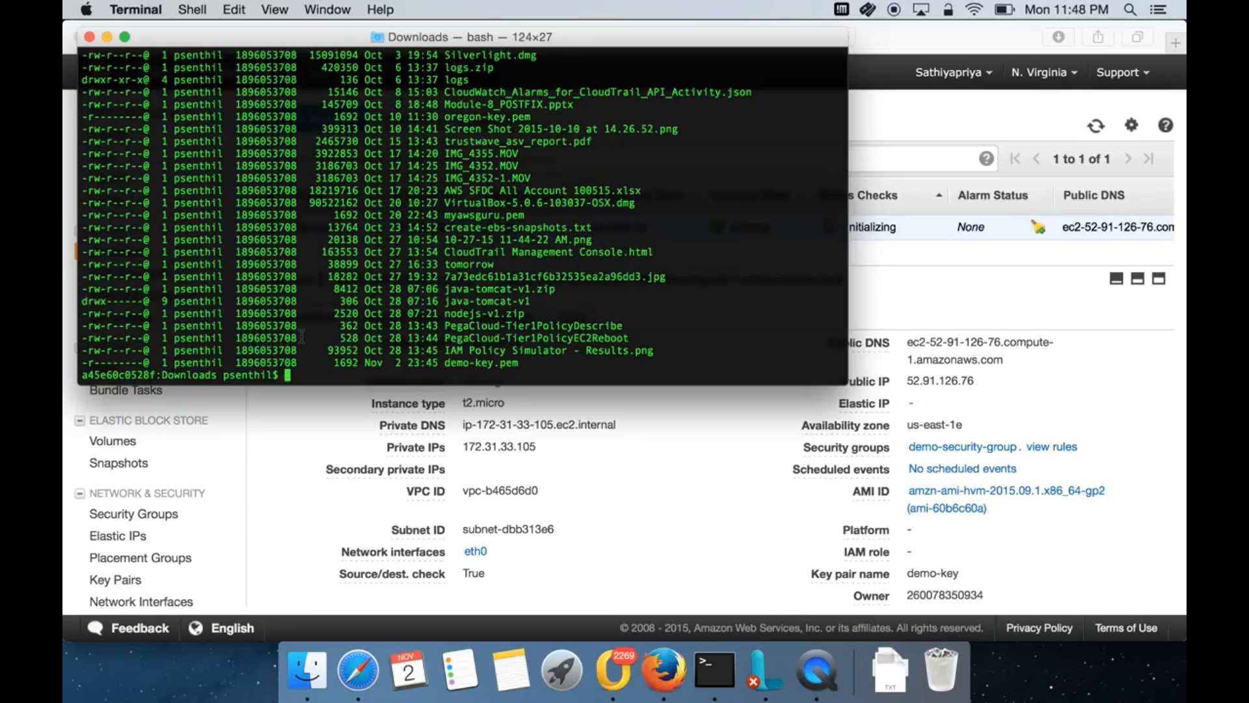
type("ssh -i demo-key.pem ec")
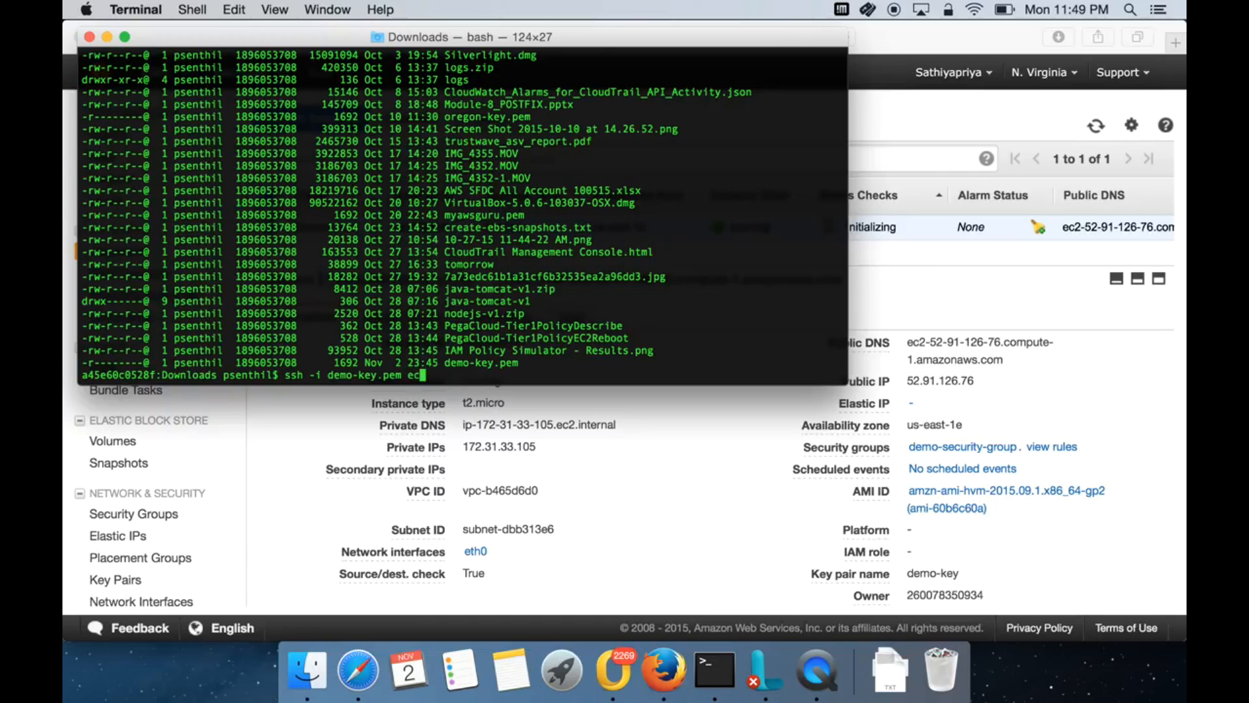
type("2-user@")
type("52.91.126.76")
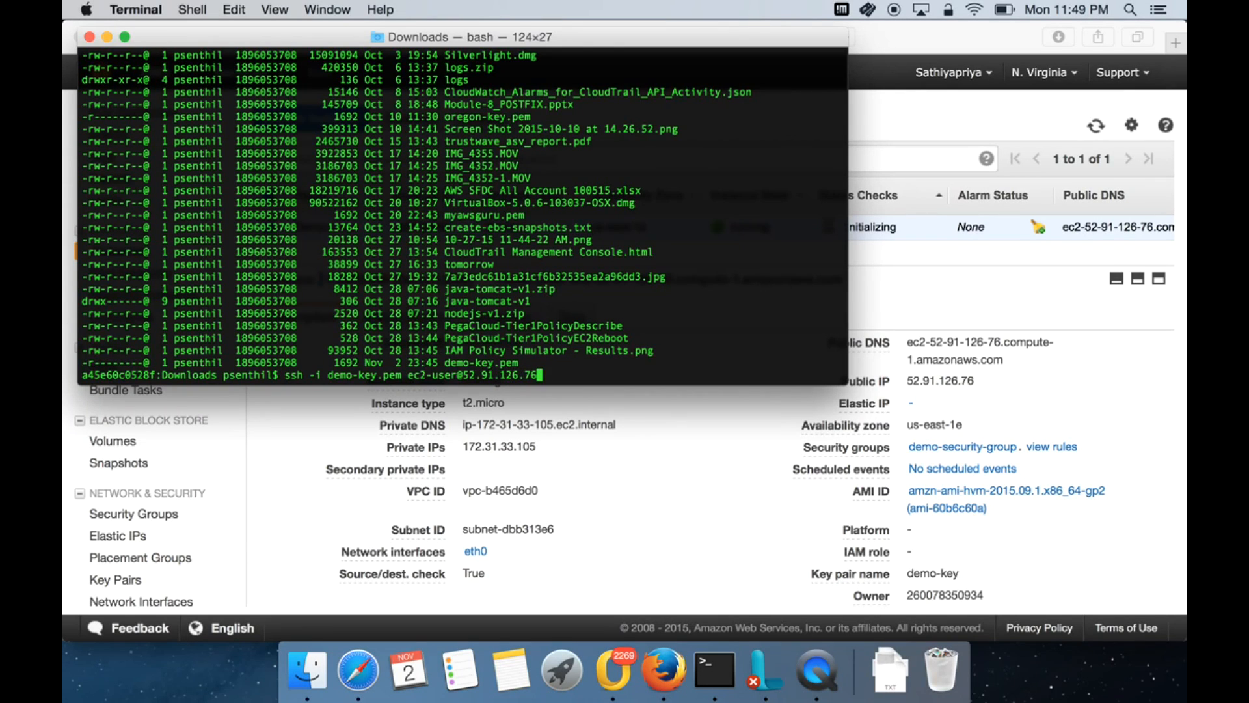
key("Return")
type("yes")
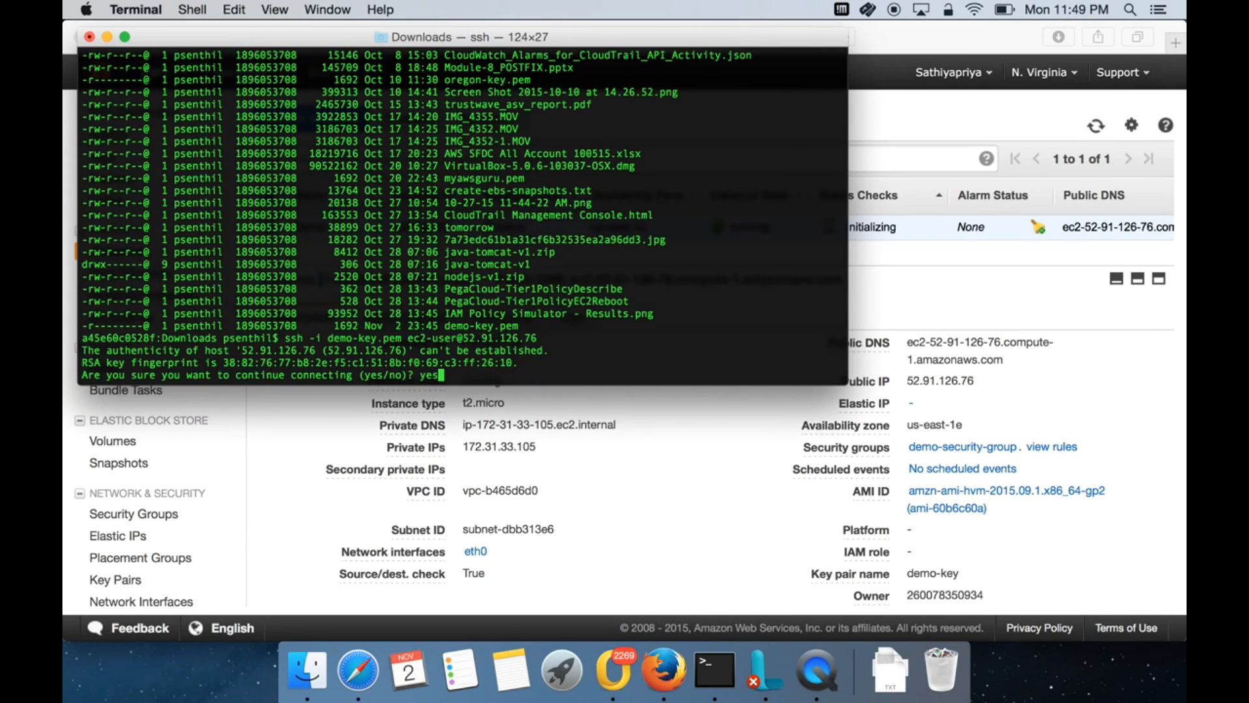
key("Return")
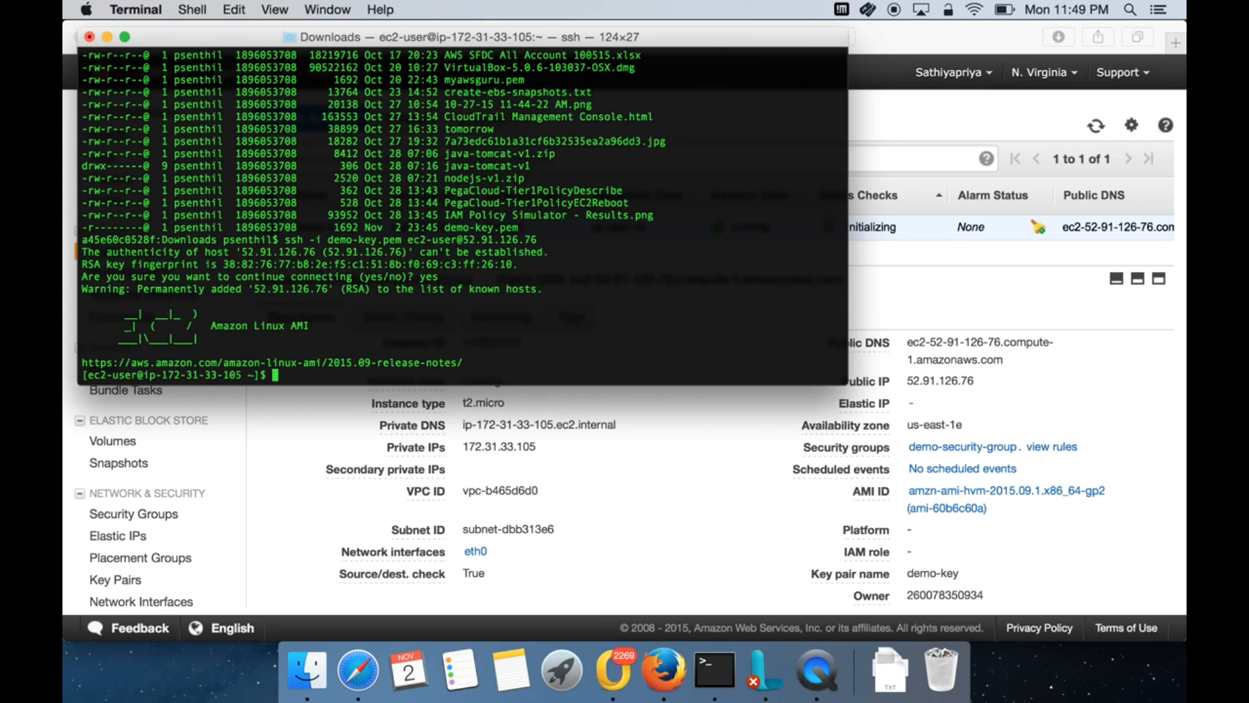
Check the logged-in user with whoami and the instance's disk usage with df -h
type("whoami")
key("Return")
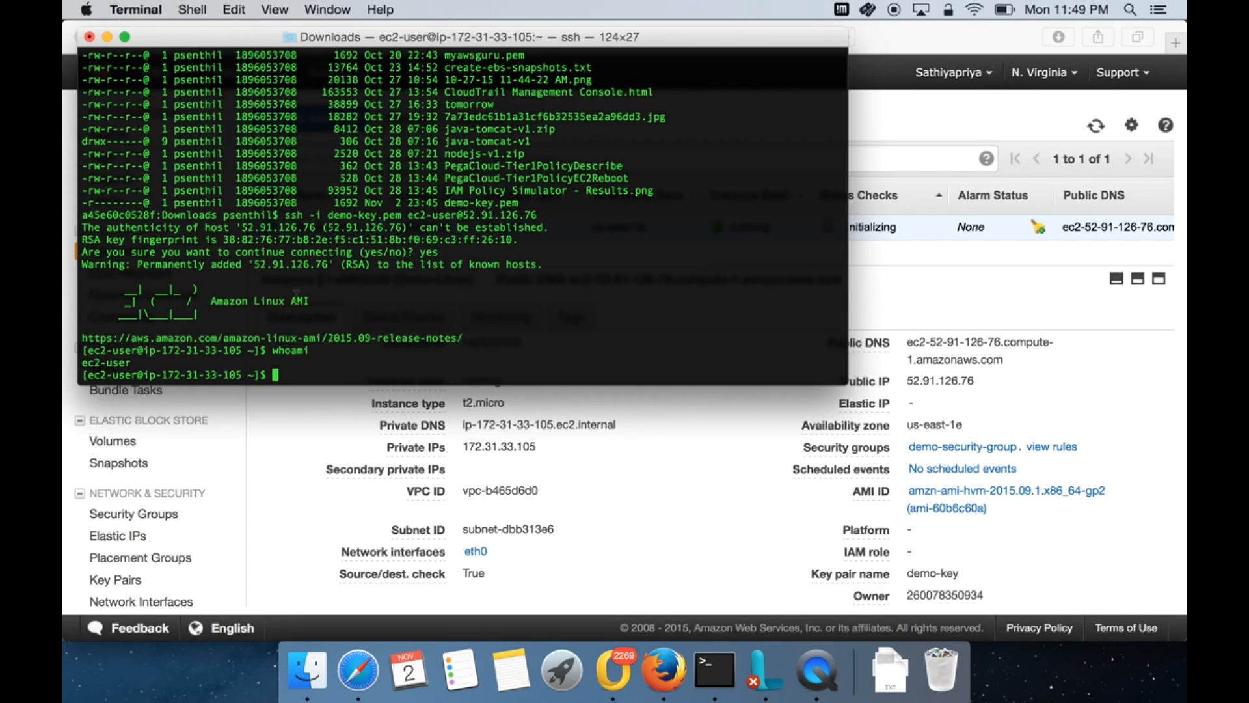
type("df -h")
key("Return")
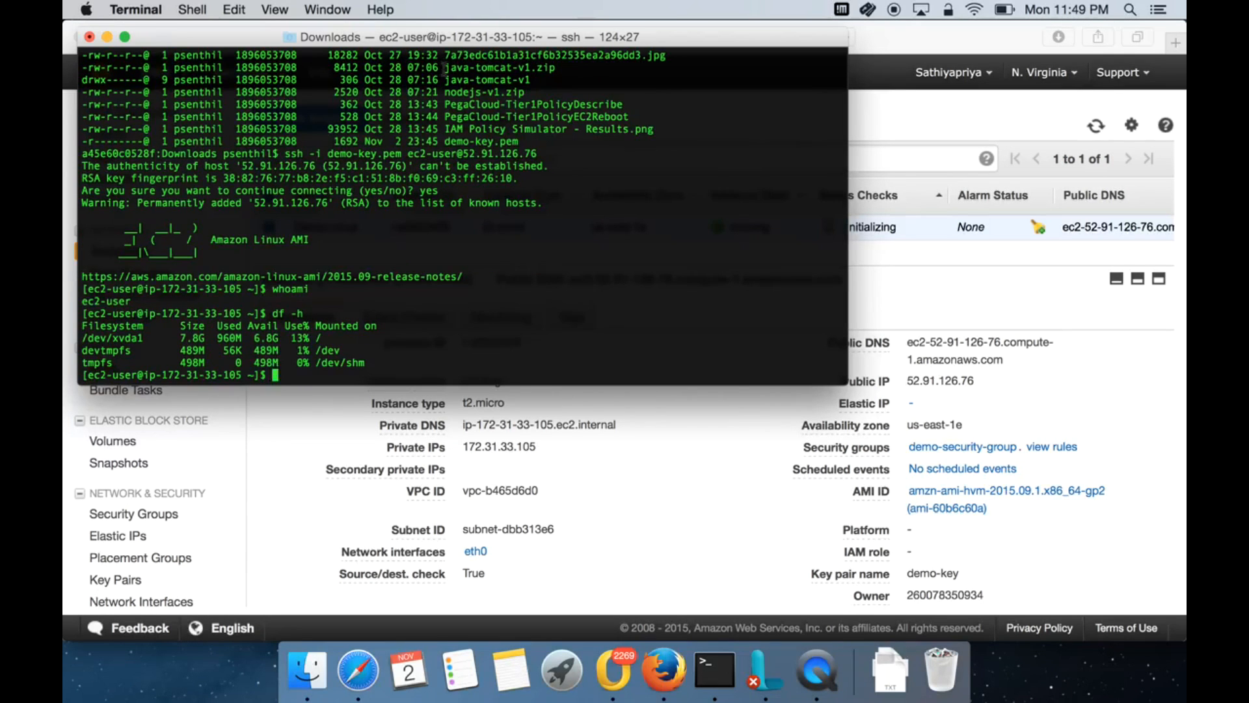
Check the instance's memory usage with the free command
type("init ")
type("0")
key("BackSpace")
key("BackSpace")
key("BackSpace")
key("BackSpace")
key("BackSpace")
key("BackSpace")
type("free")
key("Return")
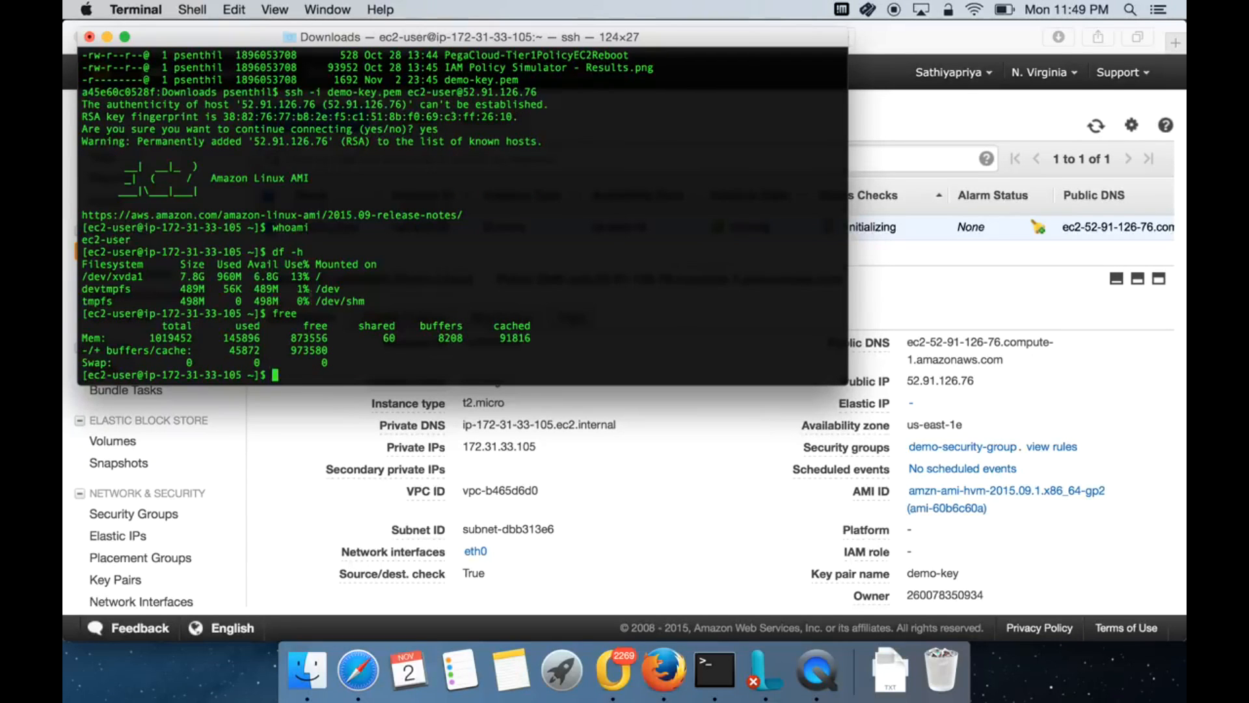
View the instance's running processes with top and quit back to the prompt
type("cat")
key("BackSpace")
key("BackSpace")
key("BackSpace")
key("BackSpace")
type("top")
key("Return")
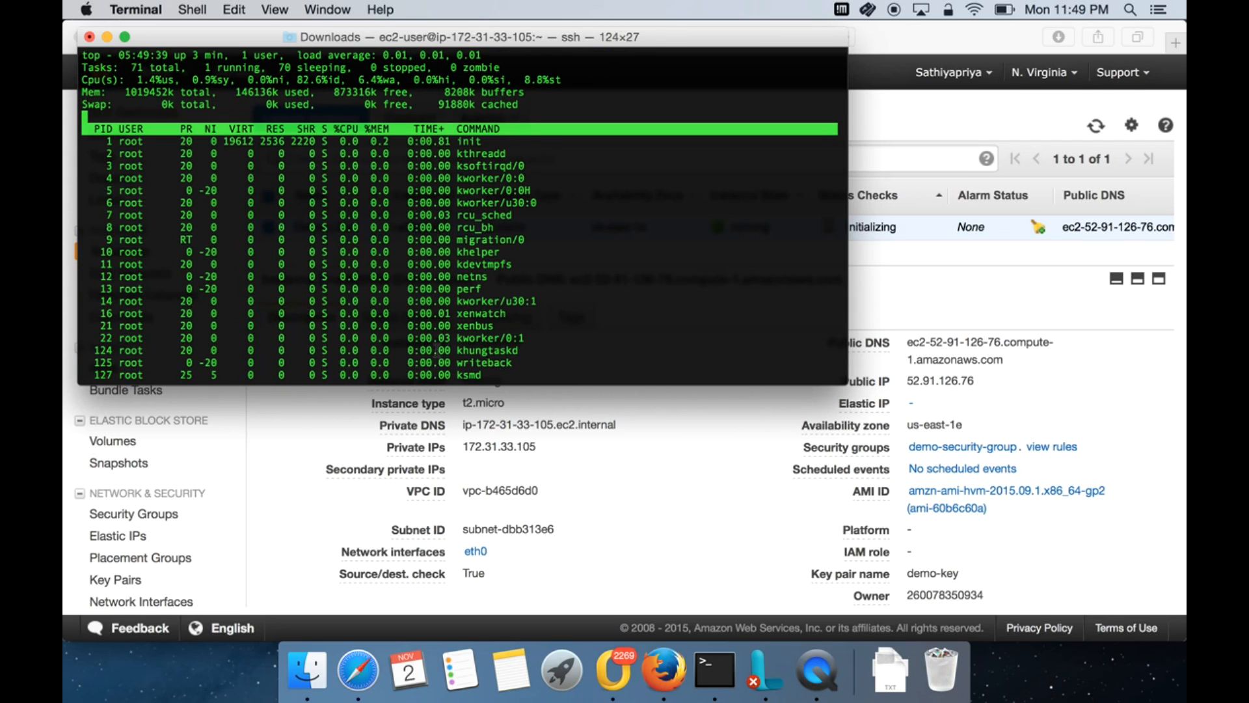
key("q")
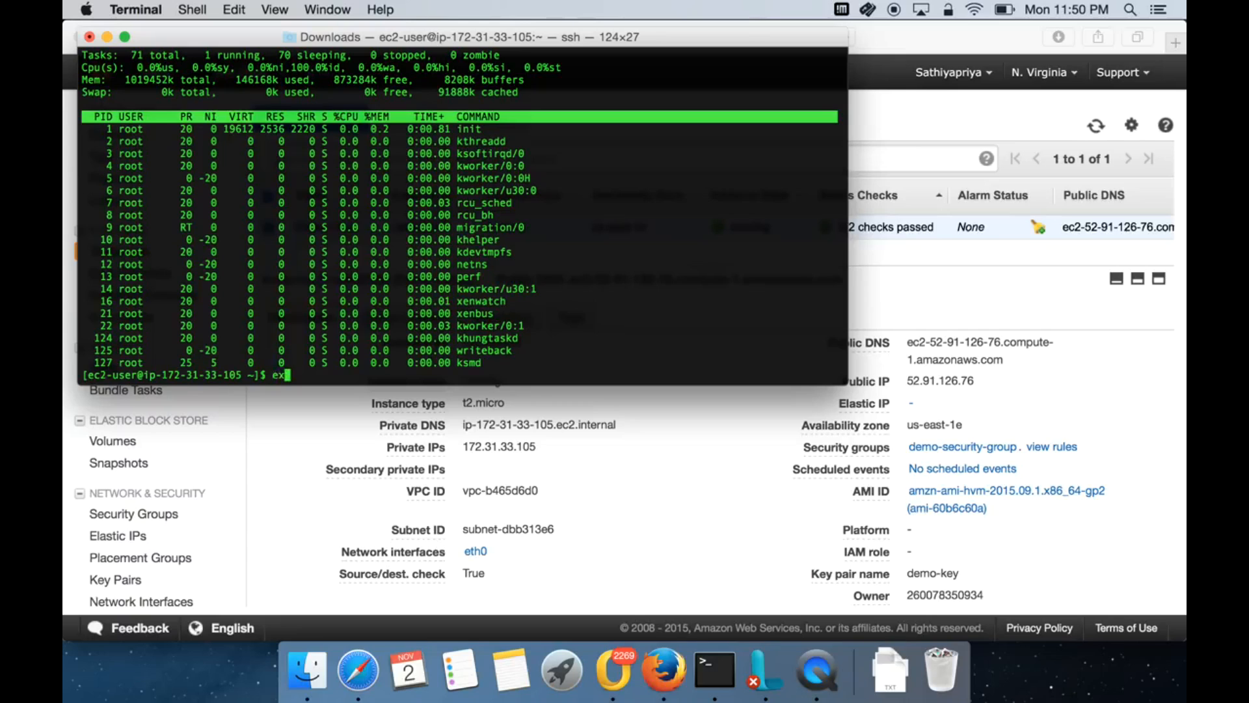
Display the network configuration with ifconfig and examine the private IP address of eth0
type("exit")
key("BackSpace")
key("BackSpace")
key("BackSpace")
key("BackSpace")
type("ifconif")
key("BackSpace")
key("BackSpace")
type("fig")
key("Return")
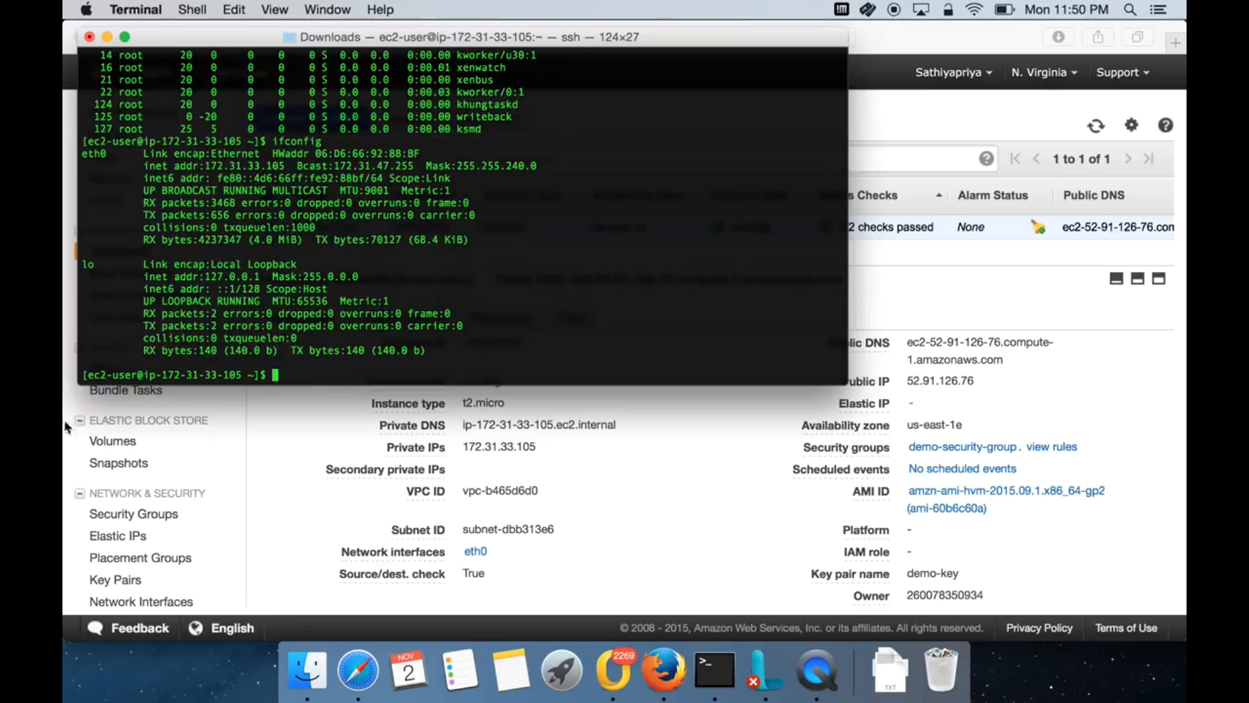
double_click(219, 167)
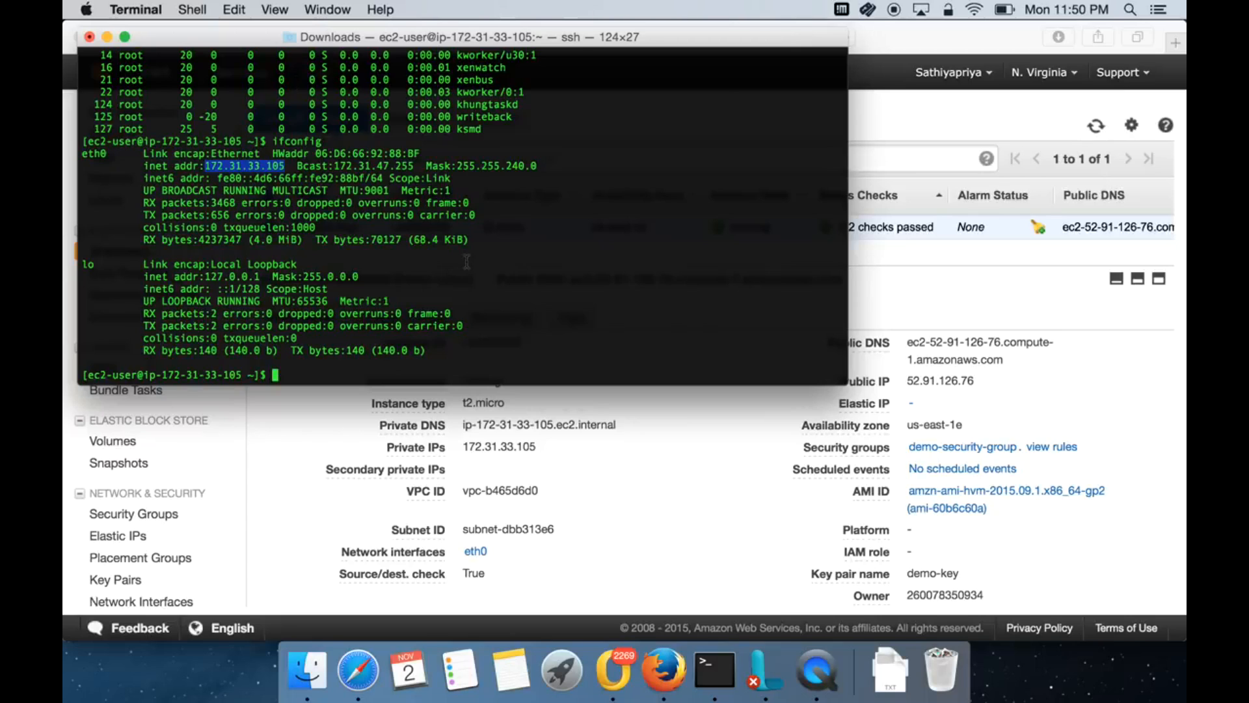
Switch to the root user with sudo su, checking the identity with id before and after
type("id")
key("Return")
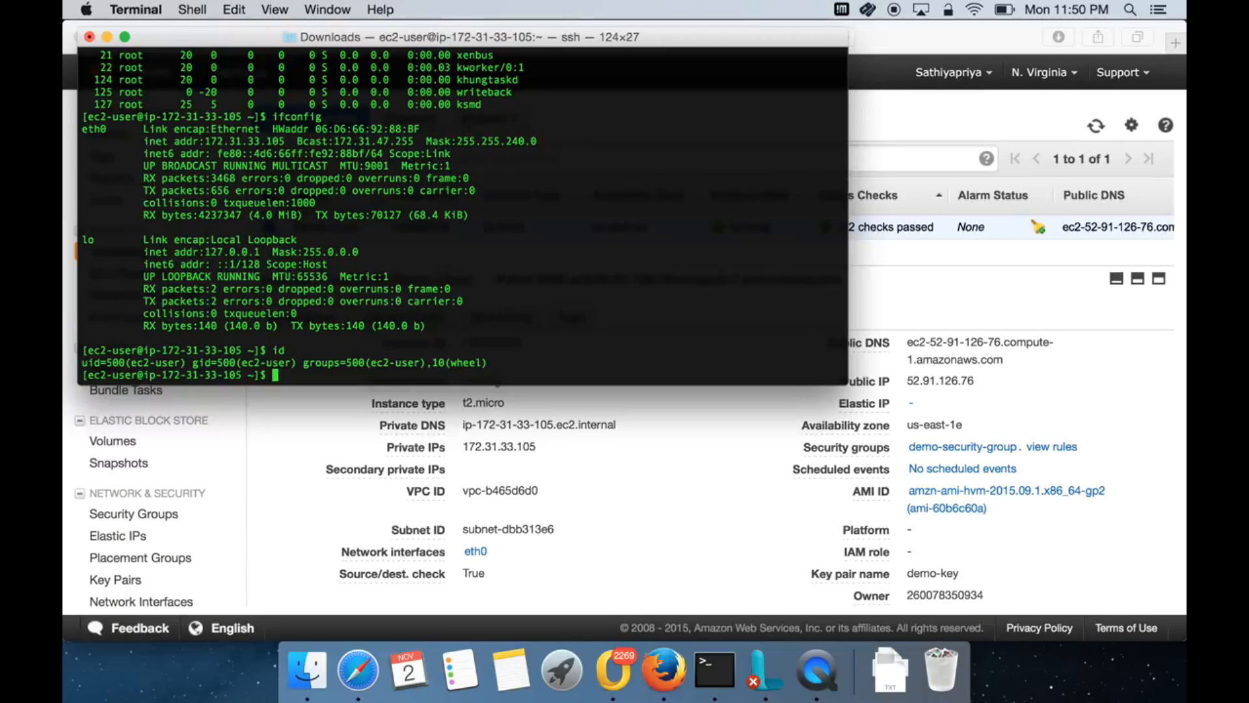
type("sudo su")
key("Return")
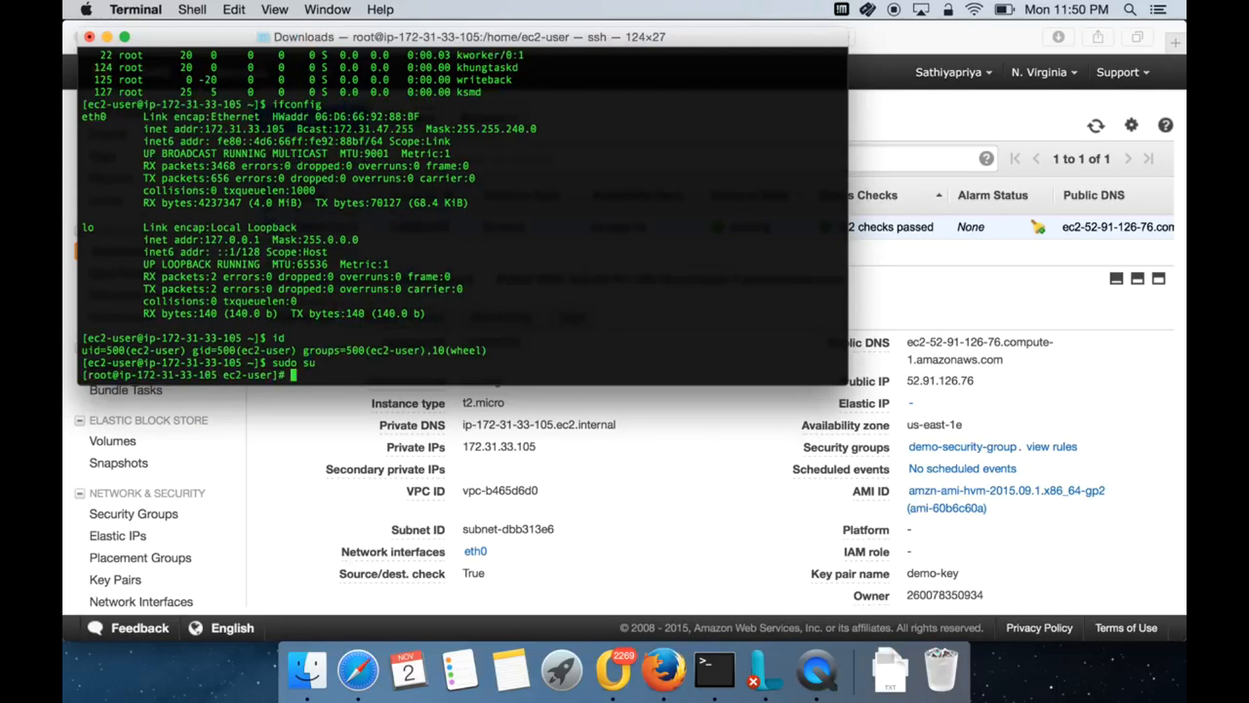
type("id")
key("Return")
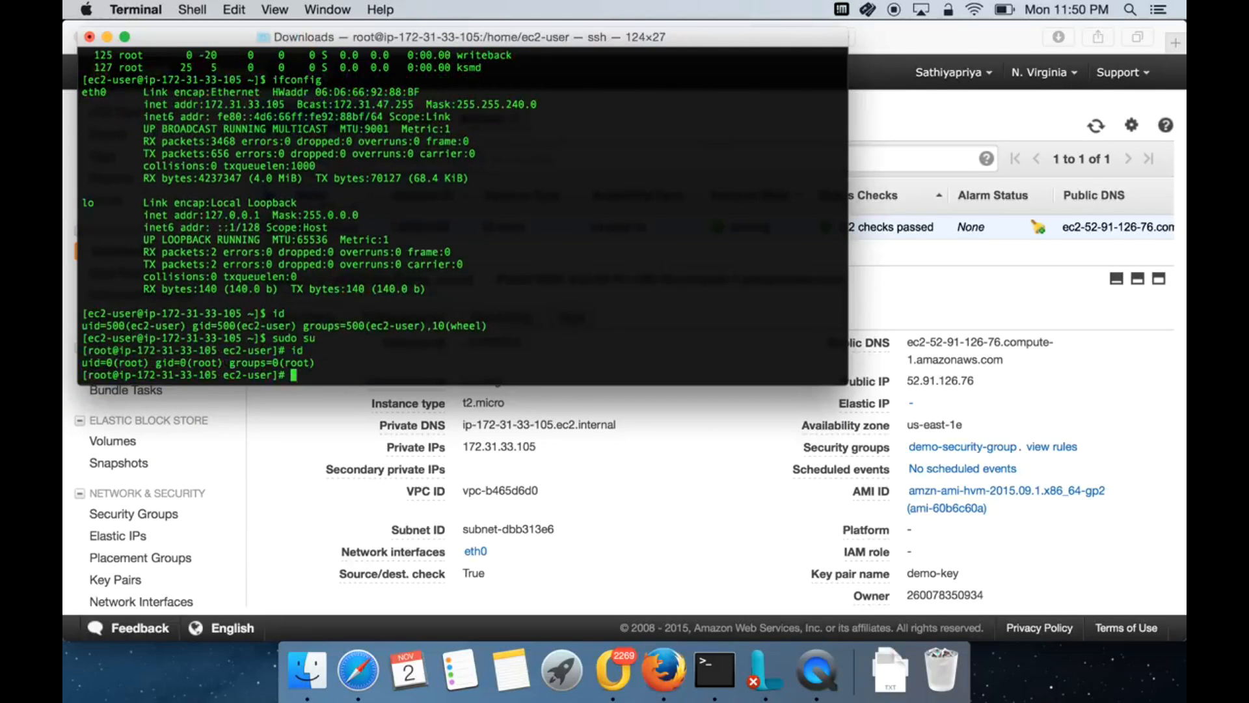
Shut down the instance with init 0 and refresh the instance list in Safari
type("init 0")
key("Return")
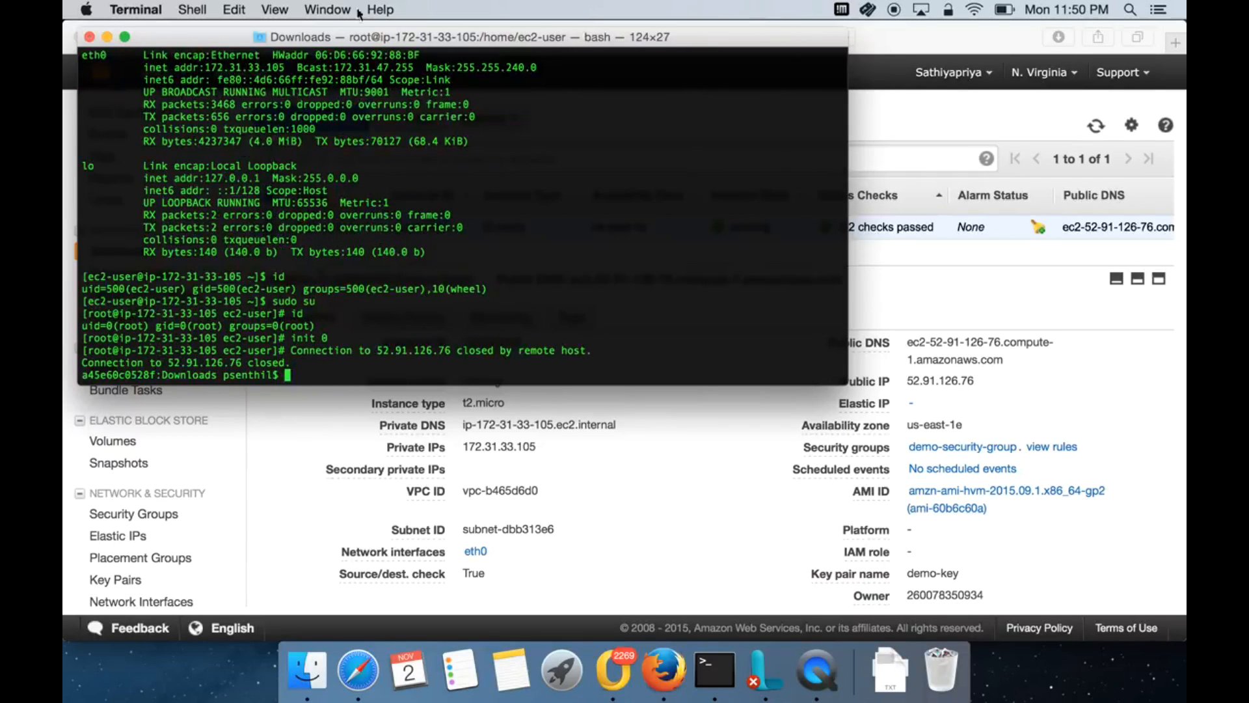
left_click(809, 480)
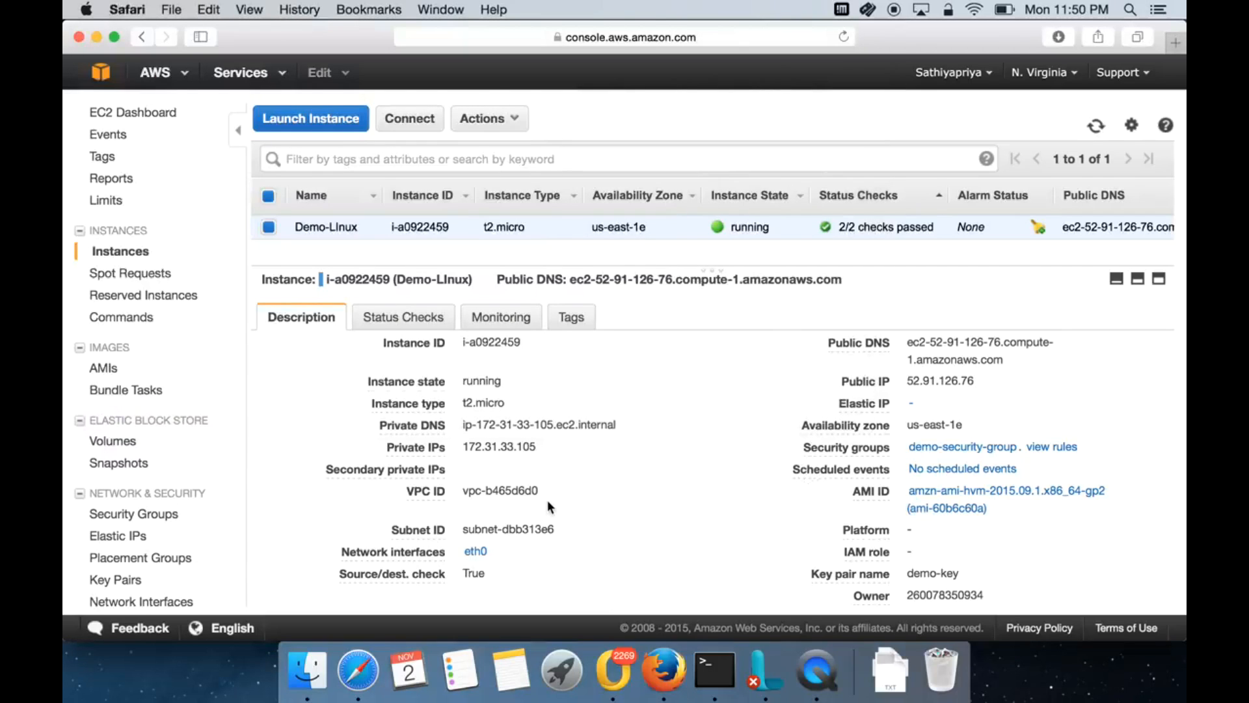
left_click(1097, 128)
Open the instance's connection instructions, examine the example ssh command for a standalone SSH client and close them
left_click(495, 125)
left_click(695, 135)
left_click(416, 123)
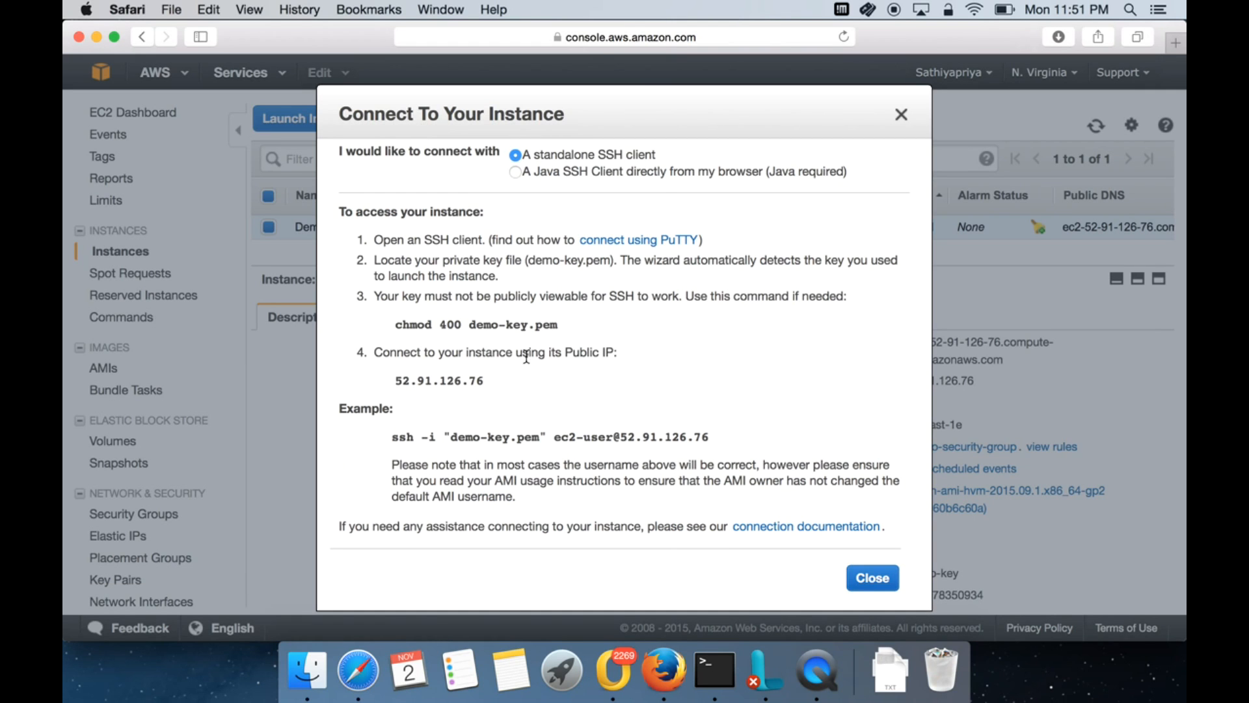
left_click_drag(387, 442, 712, 437)
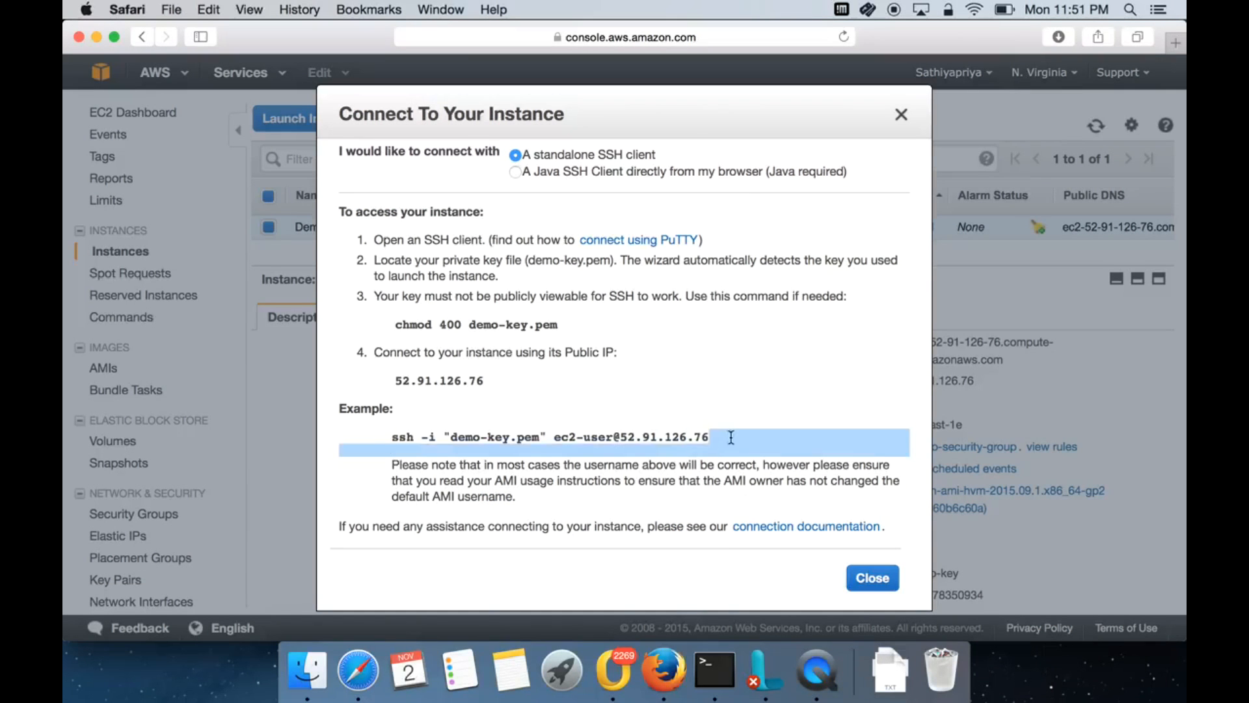
left_click(732, 437)
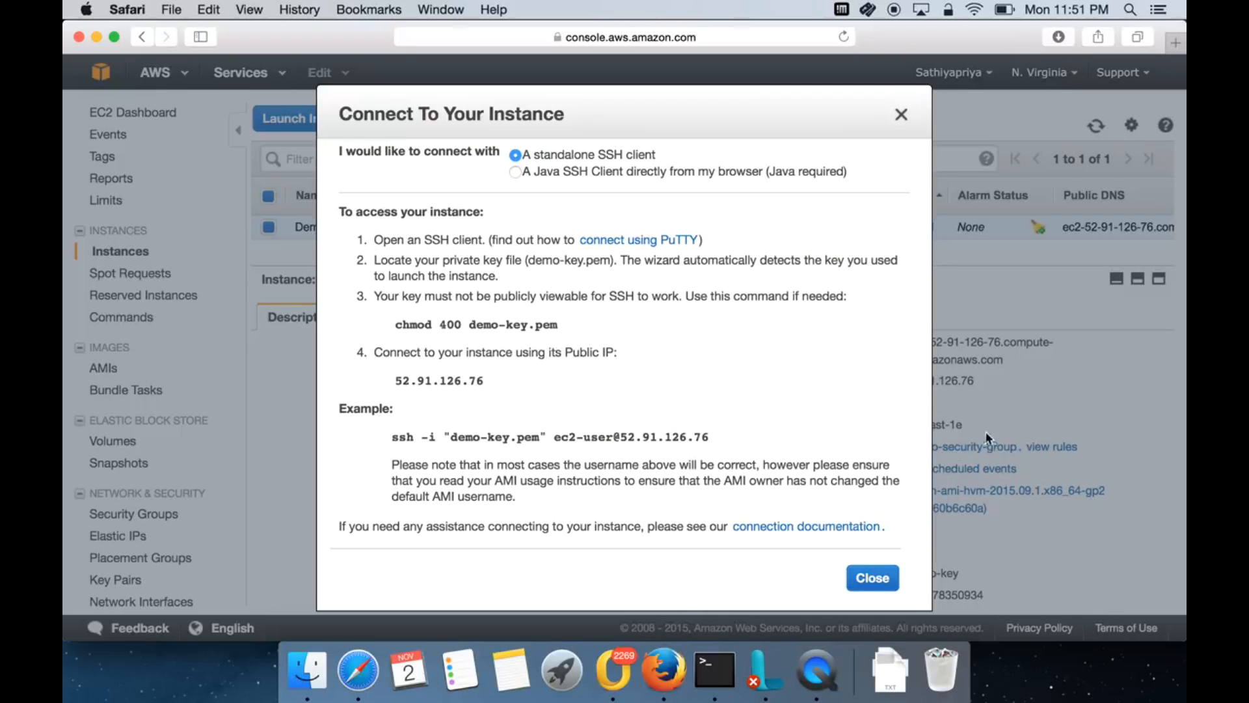
left_click_drag(390, 436, 733, 440)
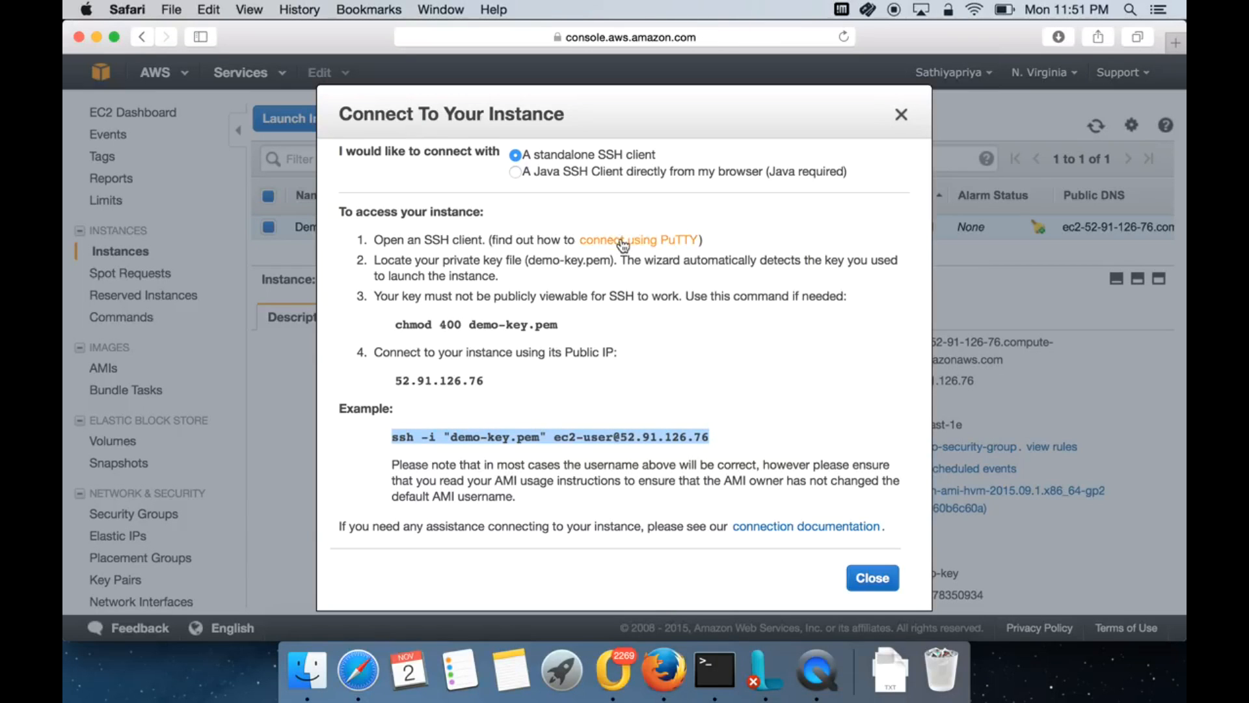
left_click(871, 585)
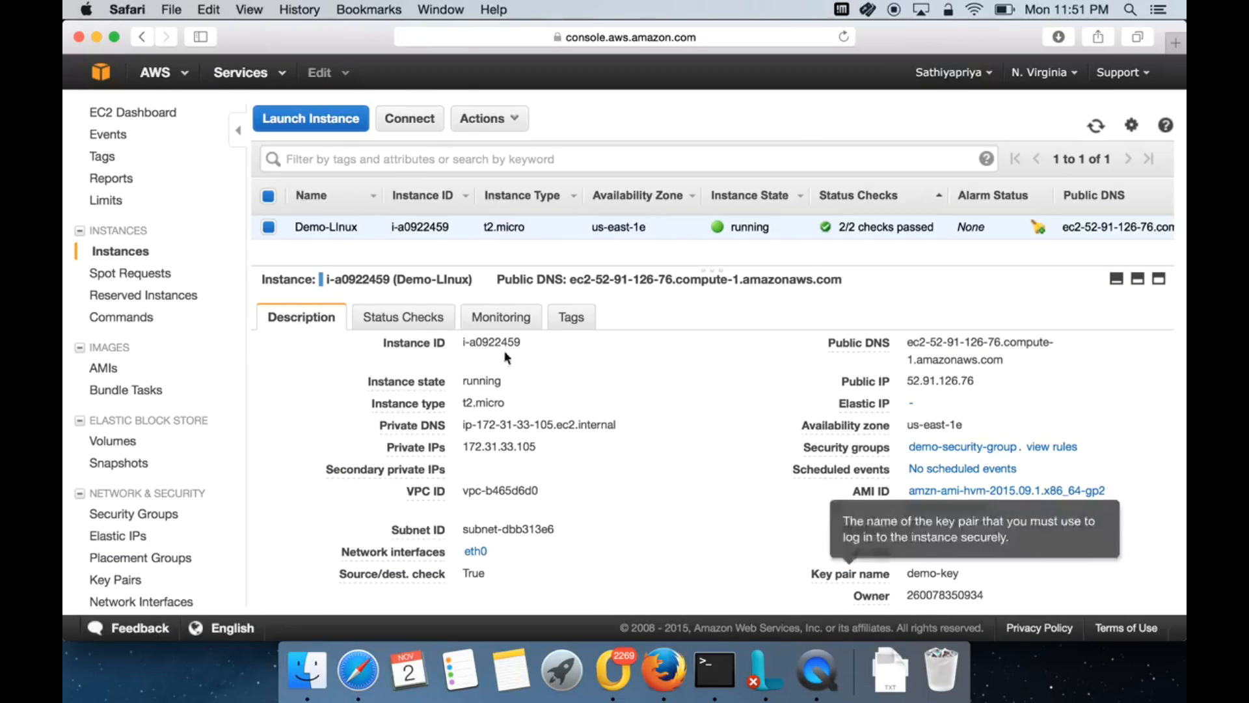
Open the Connect To Your Instance dialog through the instance's actions and dismiss it
left_click(510, 132)
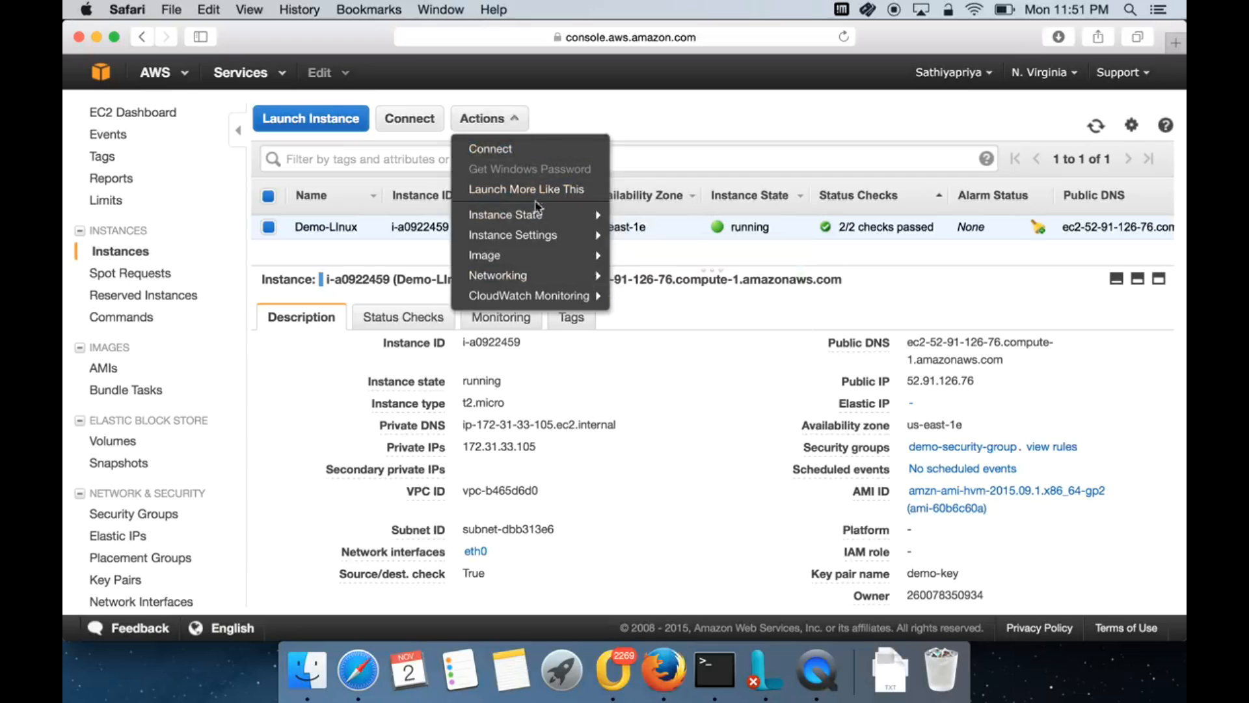
left_click(530, 153)
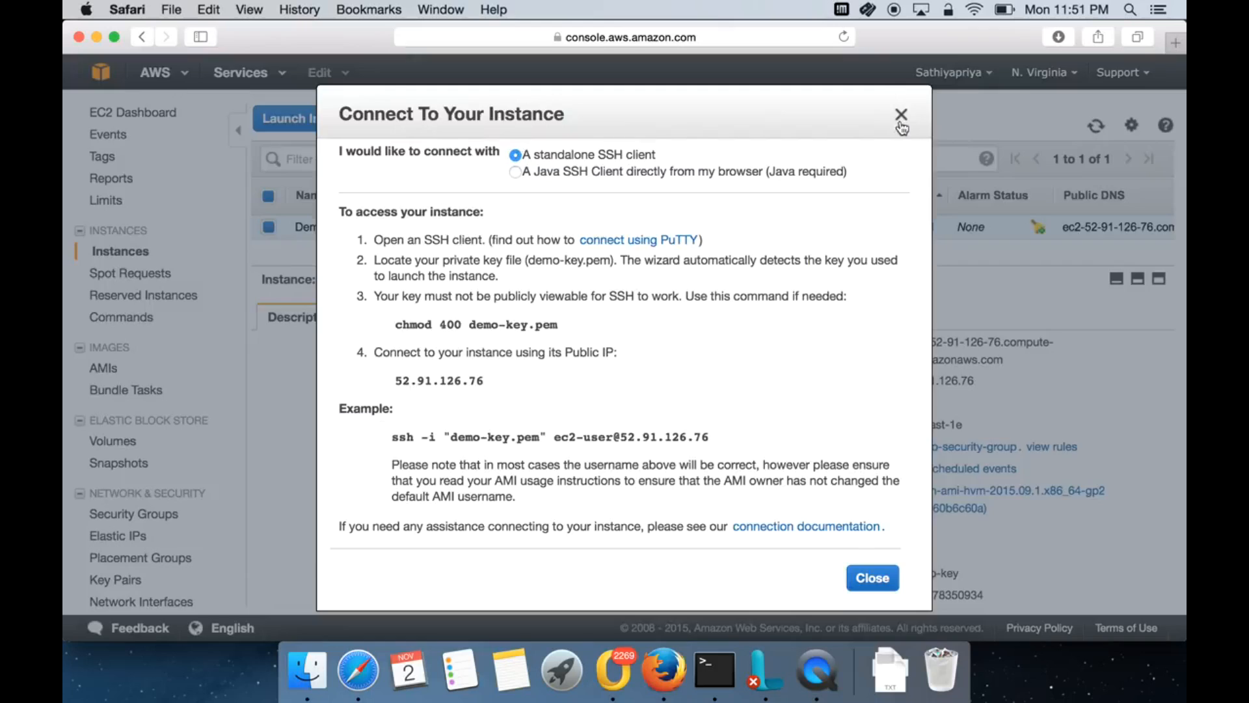
left_click(900, 122)
Review the instance state and settings actions available for Demo-LInux and open its system log
left_click(505, 129)
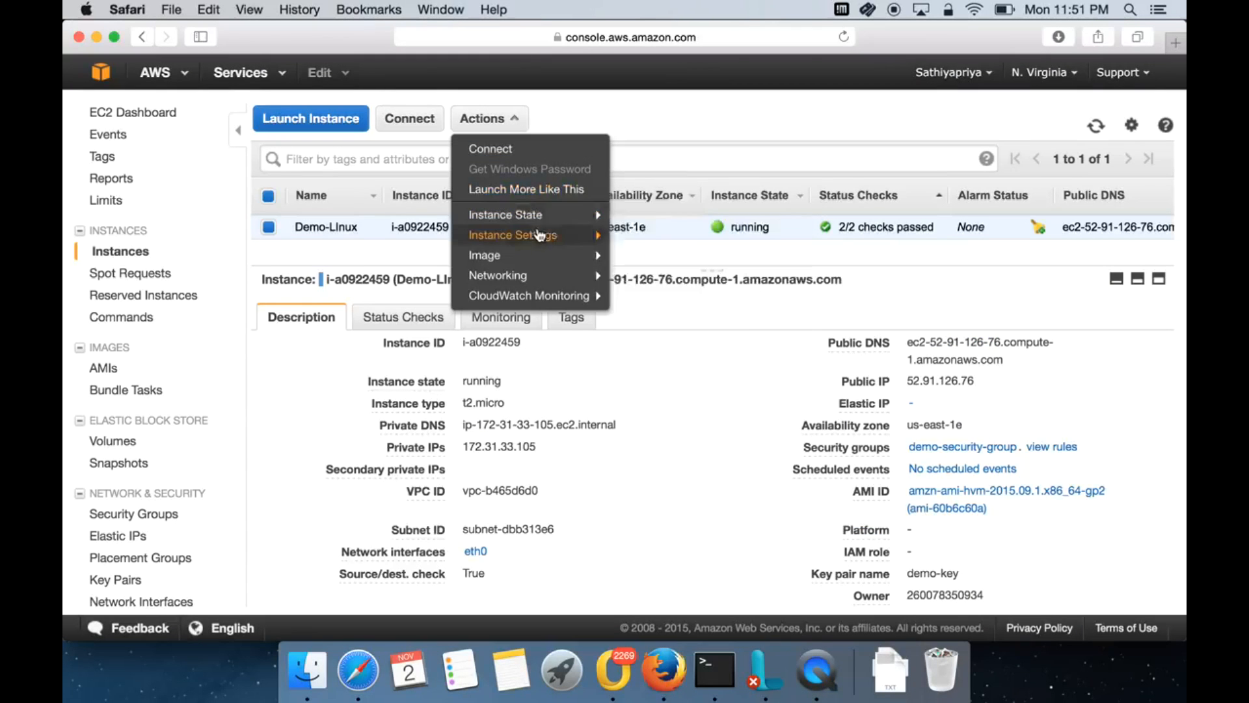
mouse_move(549, 218)
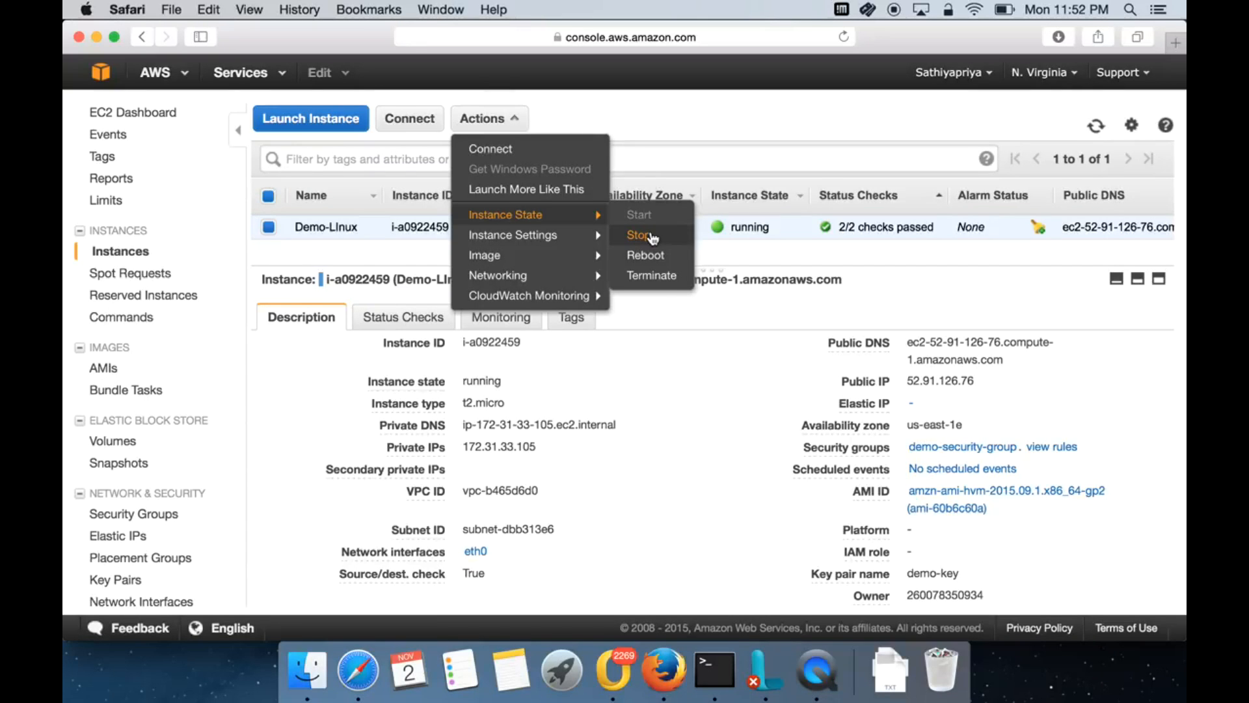
mouse_move(845, 343)
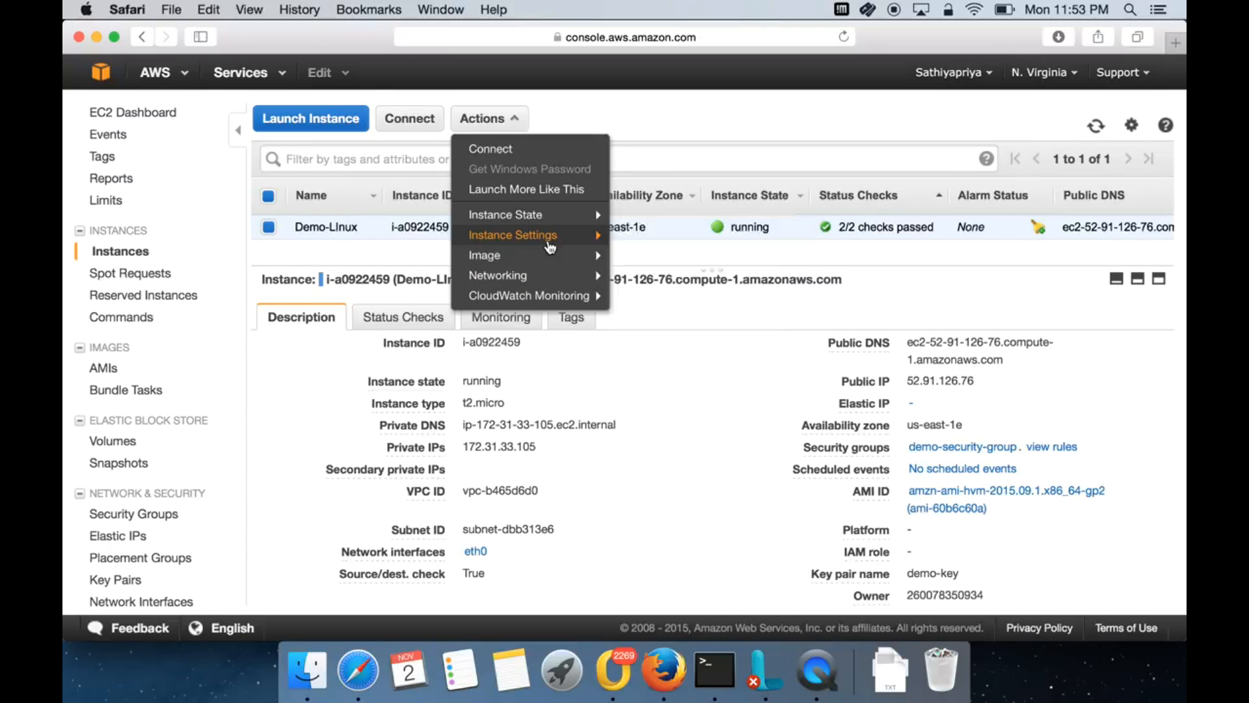
mouse_move(550, 242)
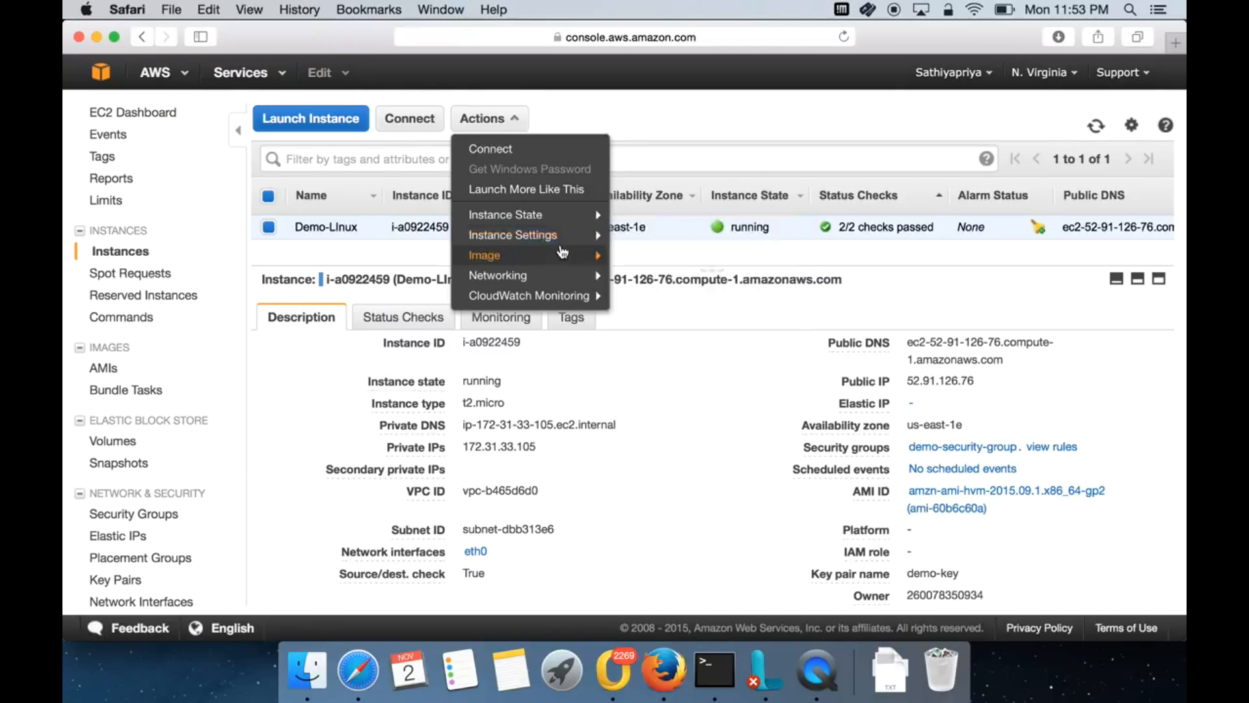
mouse_move(566, 221)
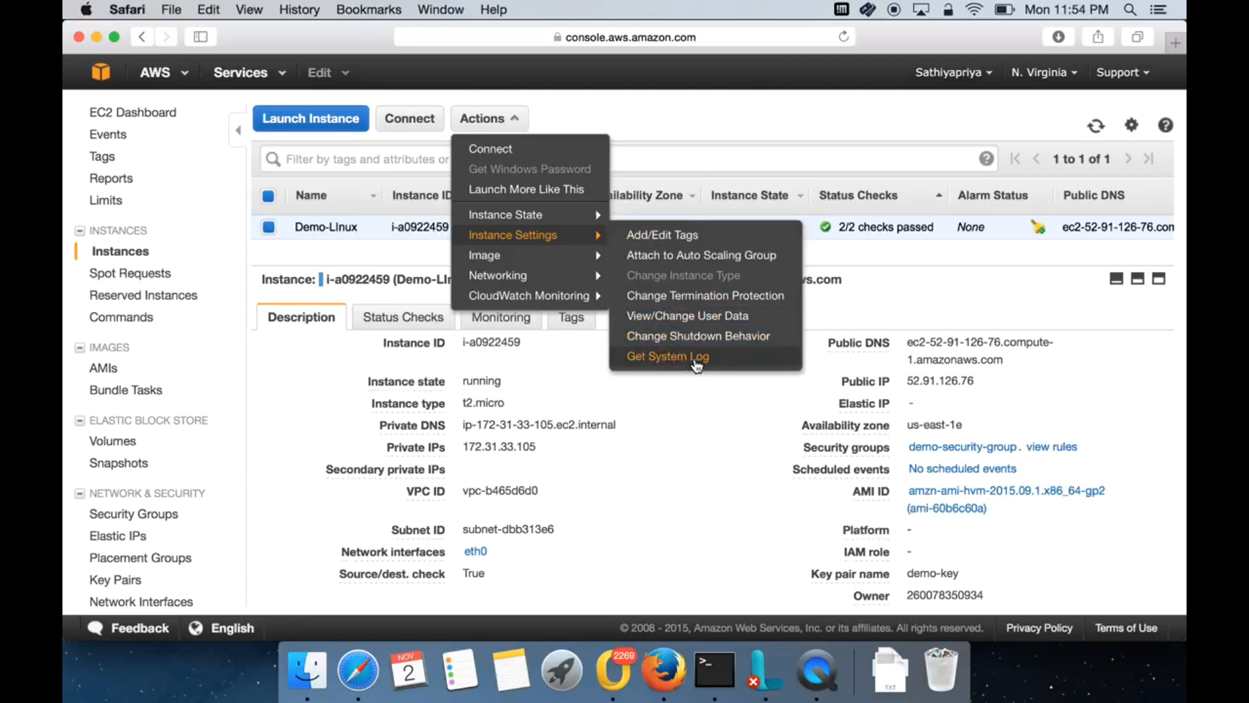
left_click(680, 358)
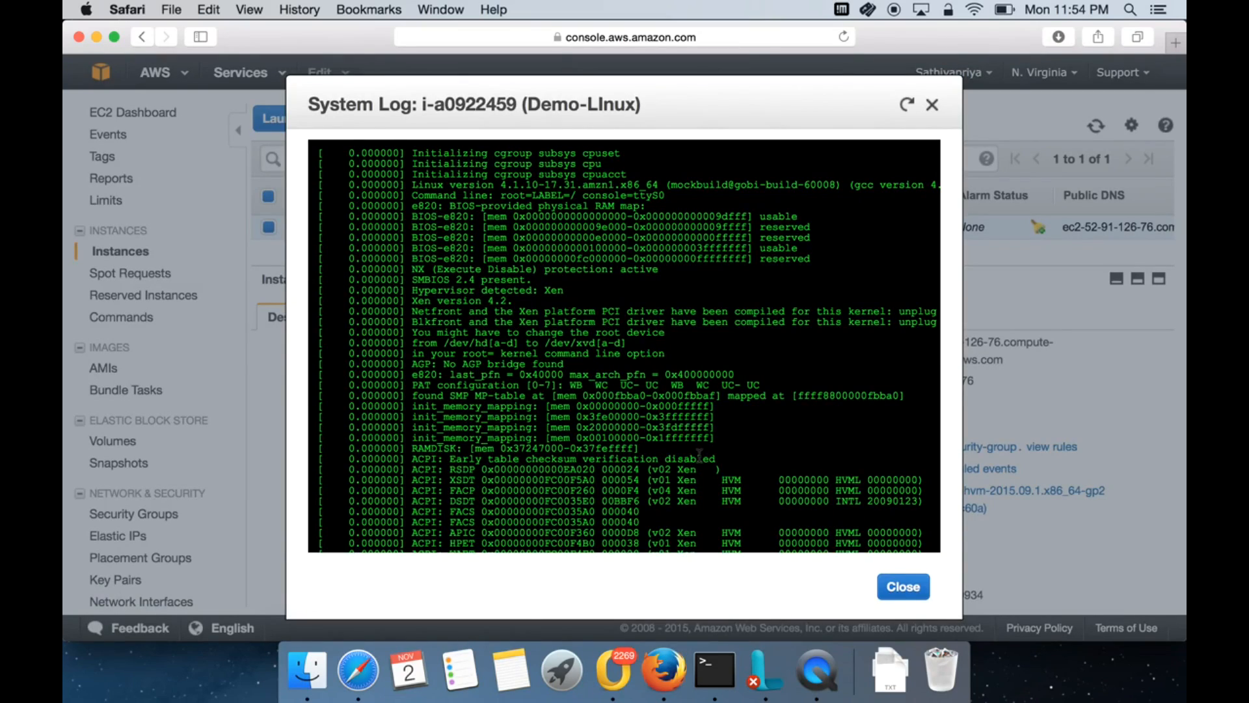
Examine the system log from the kernel boot messages through to the shutdown entries and back to the beginning
scroll(696, 452, "down", 10)
scroll(699, 456, "down", 5)
scroll(700, 458, "up", 15)
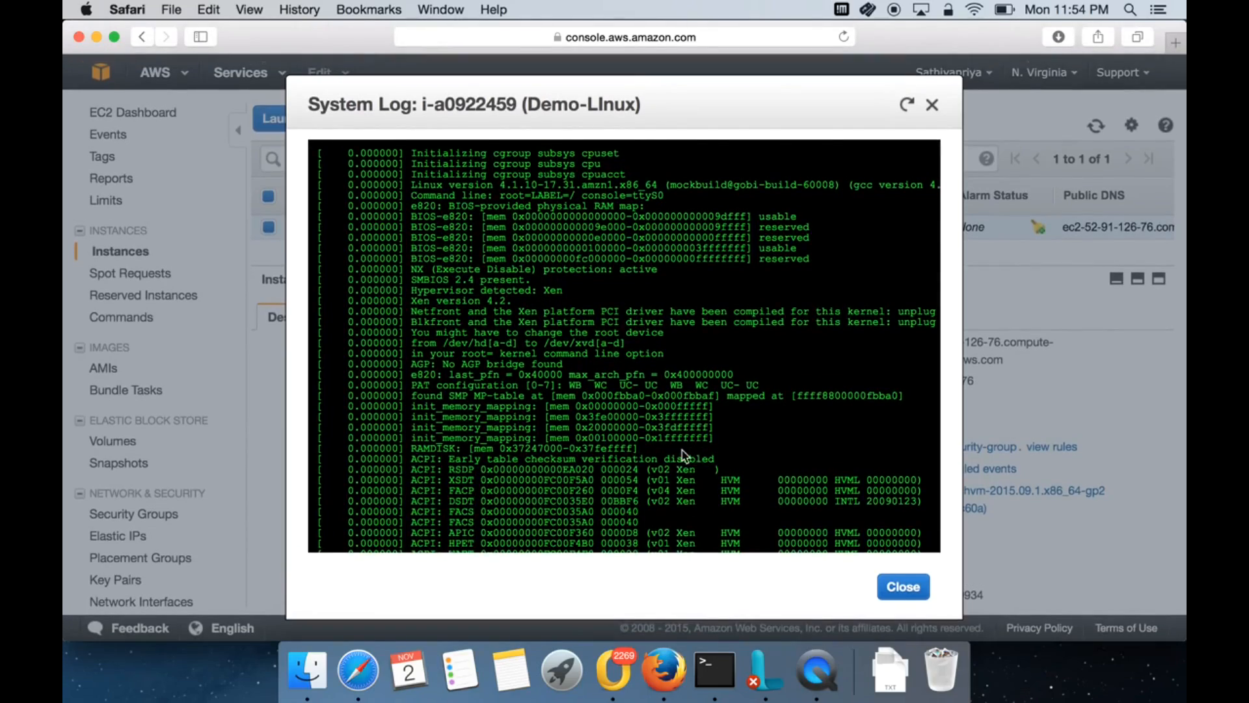
scroll(690, 455, "down", 15)
scroll(685, 456, "down", 20)
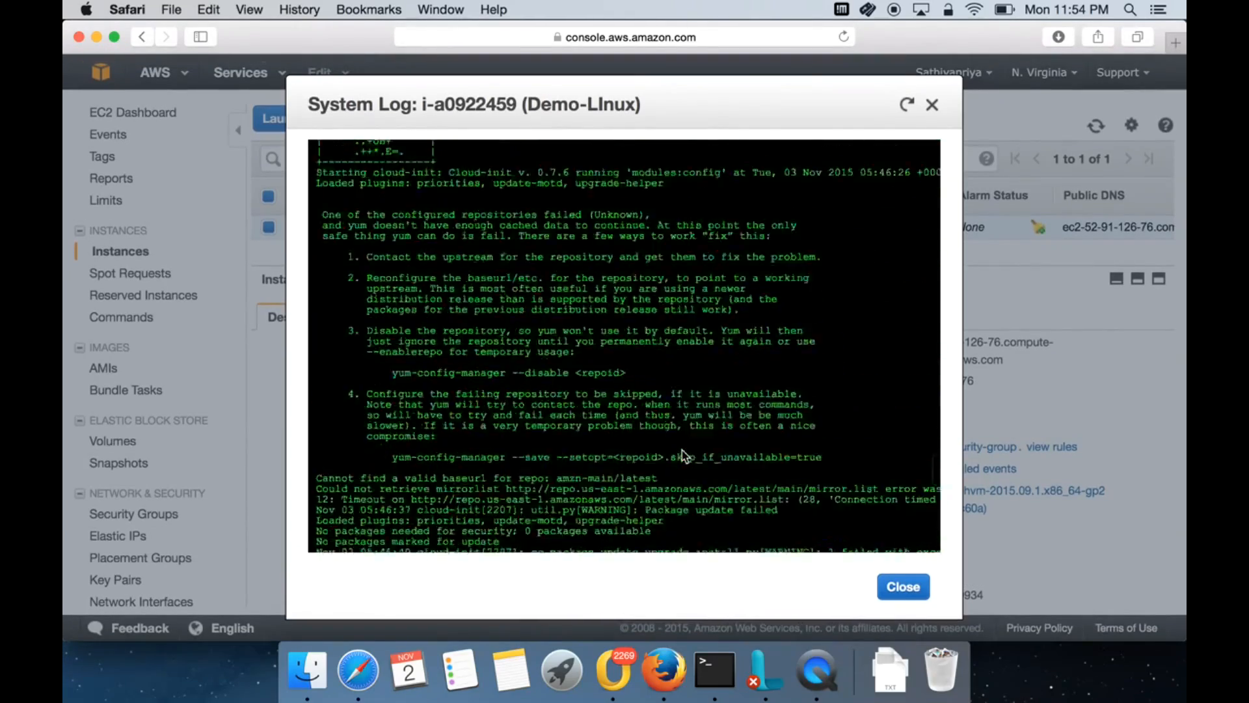
scroll(685, 457, "down", 10)
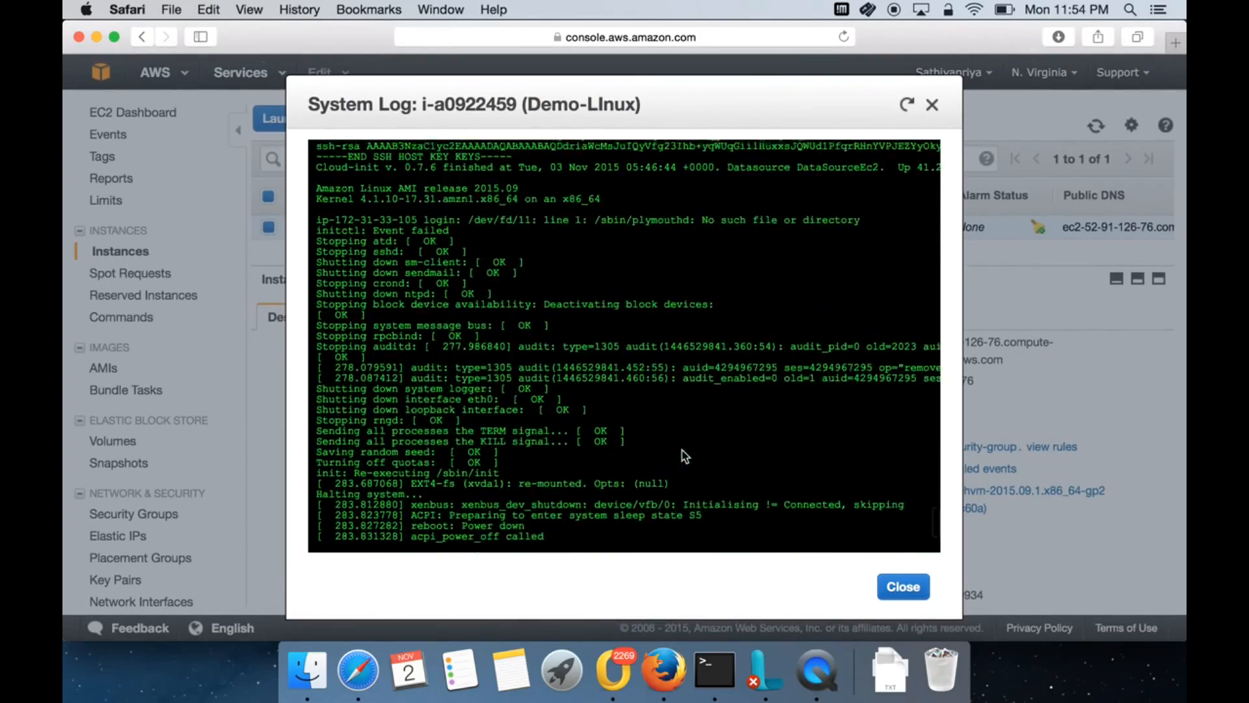
scroll(685, 456, "up", 20)
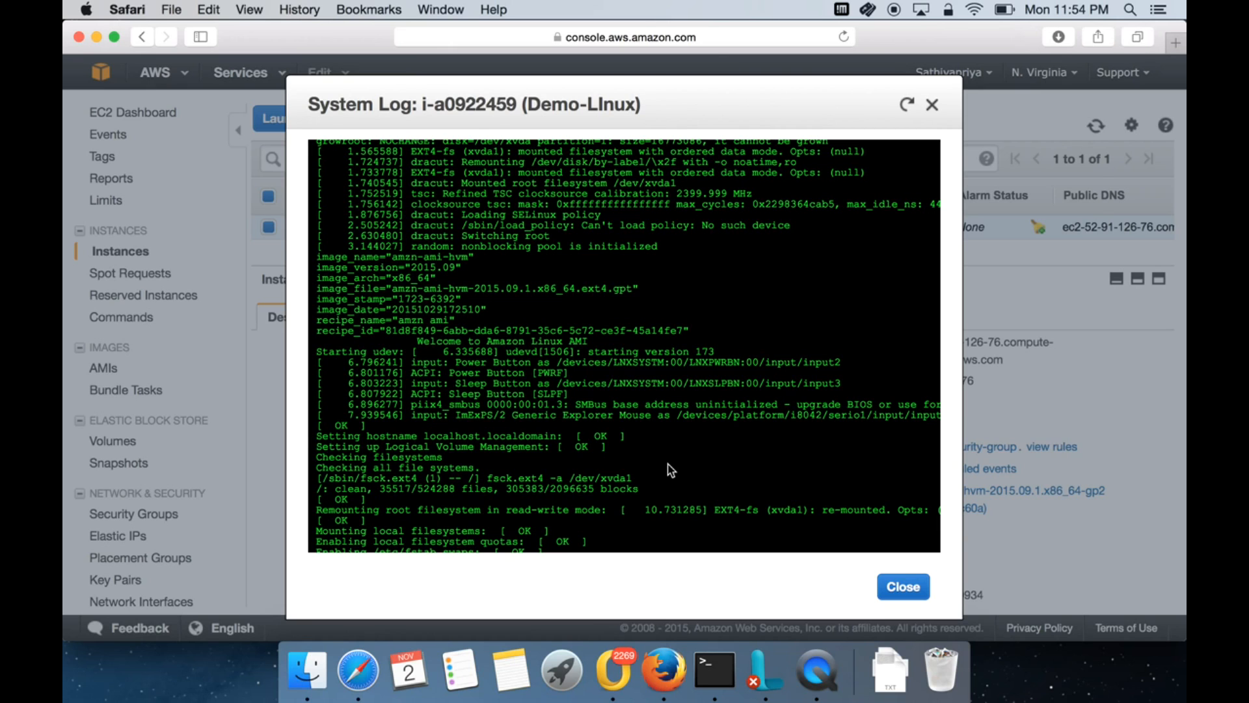
scroll(670, 470, "up", 10)
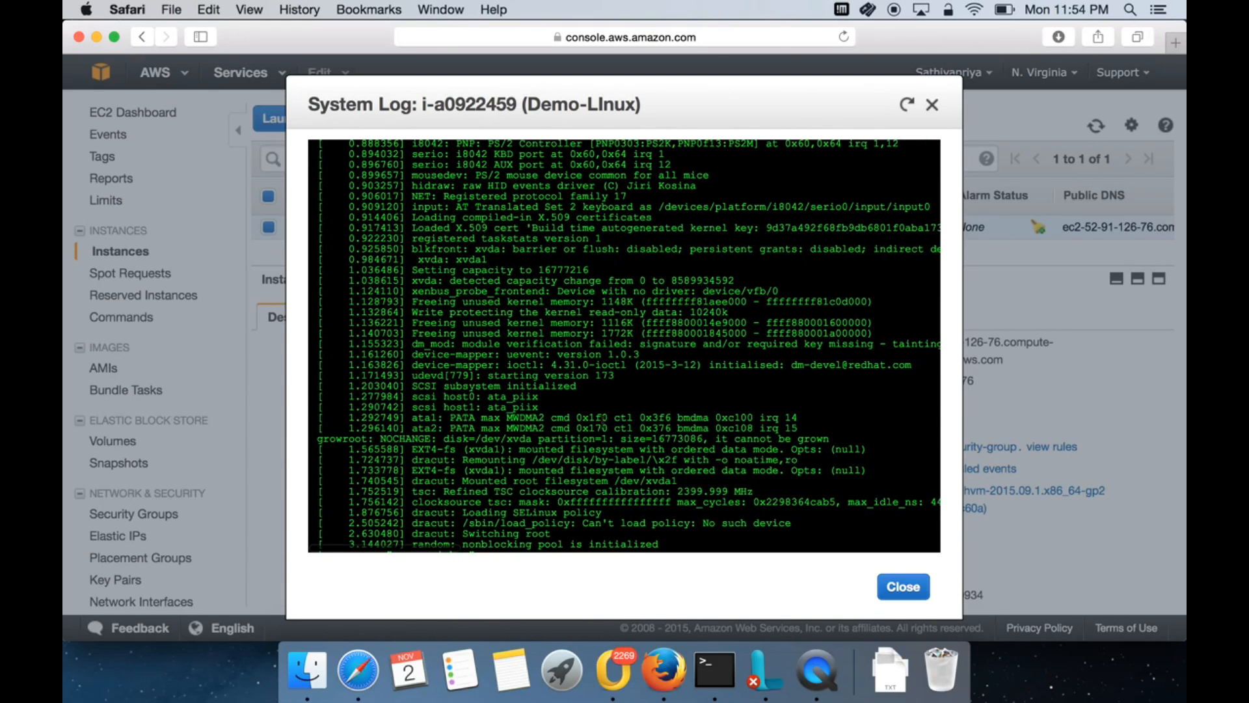
scroll(643, 459, "down", 10)
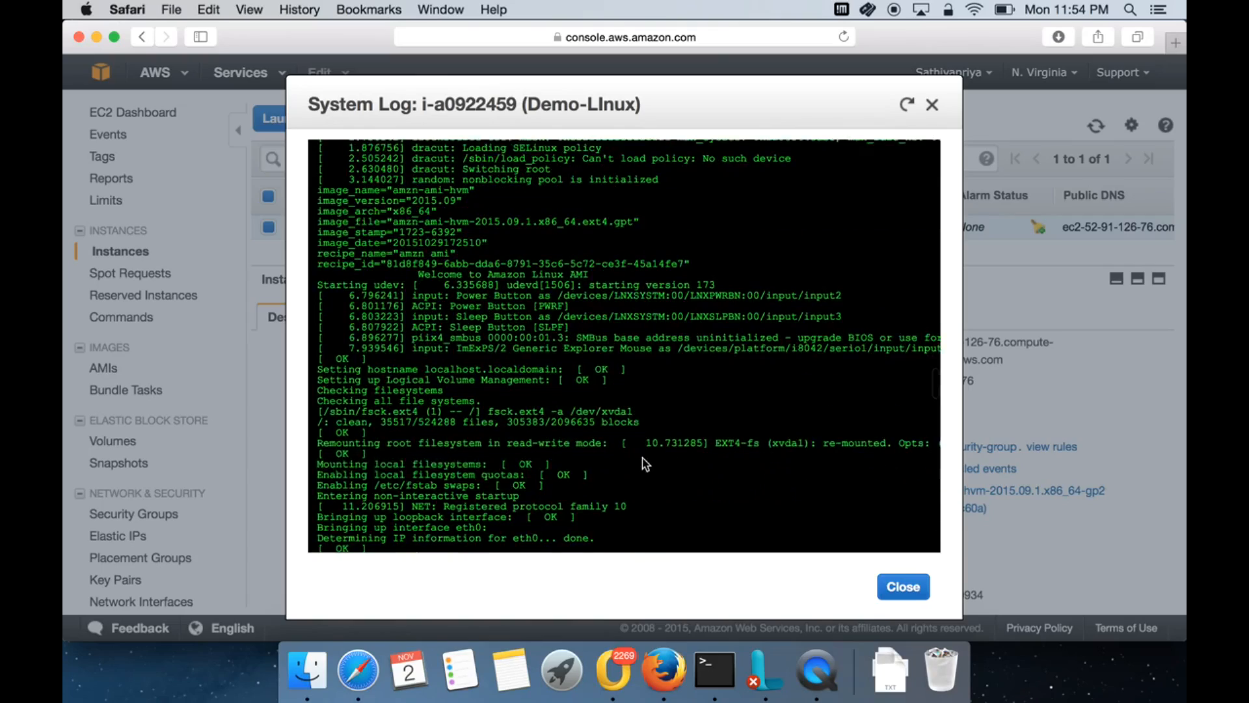
scroll(644, 463, "up", 15)
scroll(645, 464, "up", 10)
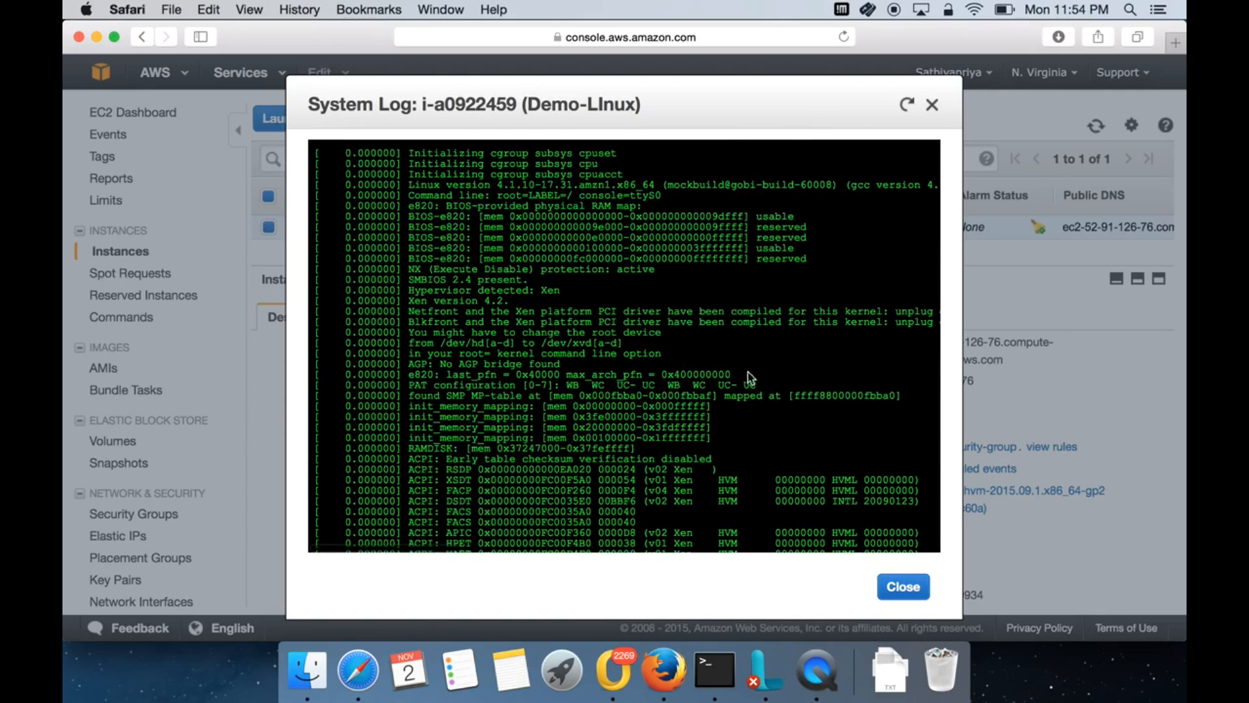
Refresh the system log, read through to its final entries and close it
left_click(911, 108)
scroll(785, 329, "down", 10)
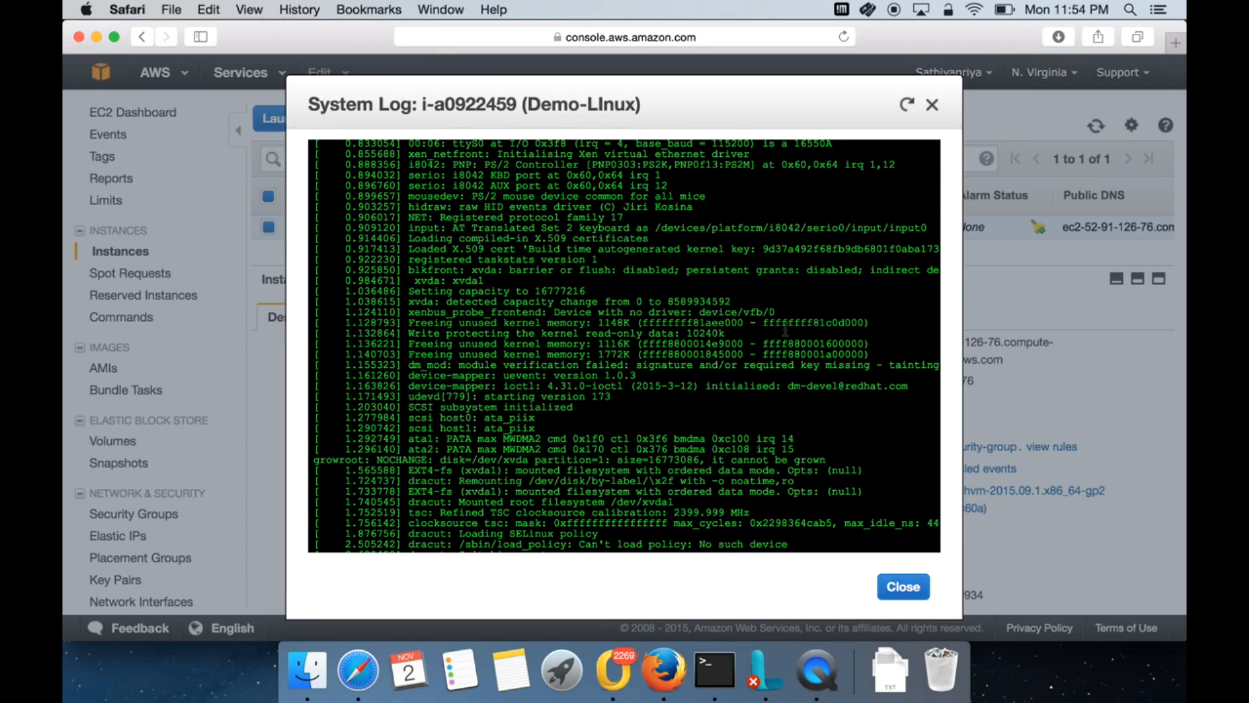
scroll(728, 420, "down", 20)
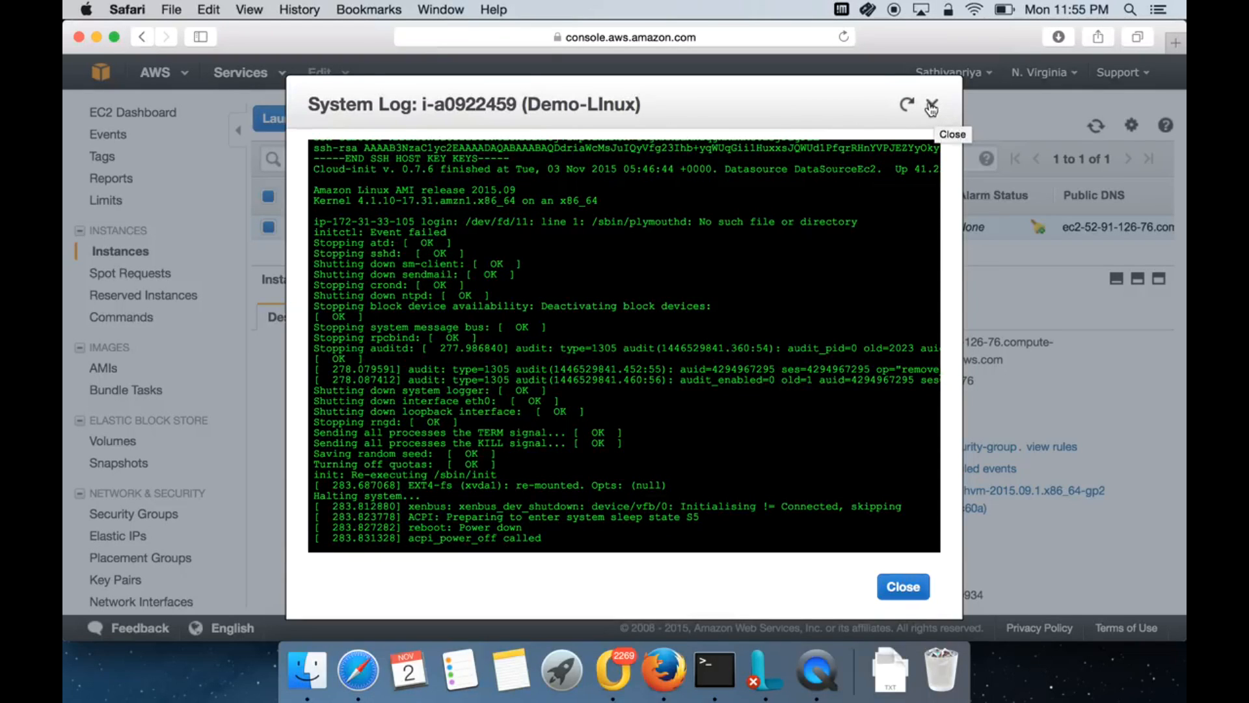
left_click(931, 108)
Look over the instance's available actions and read its description details, including the termination protection setting
left_click(512, 127)
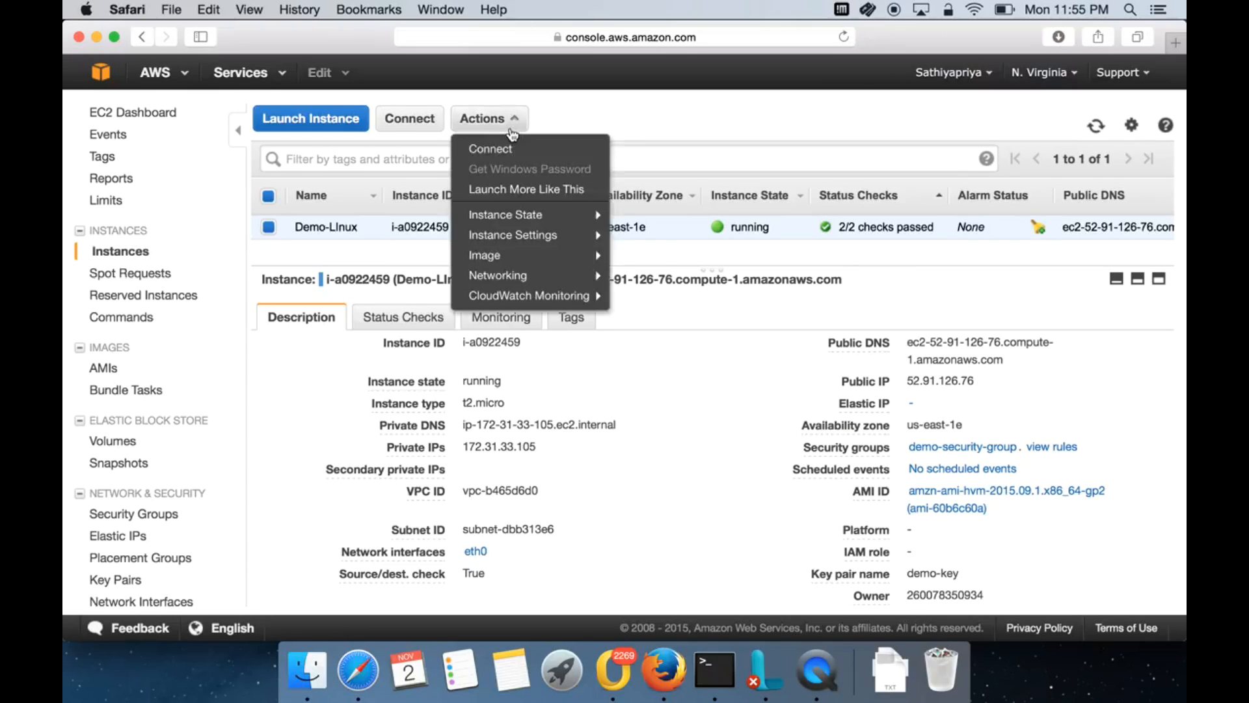
mouse_move(555, 260)
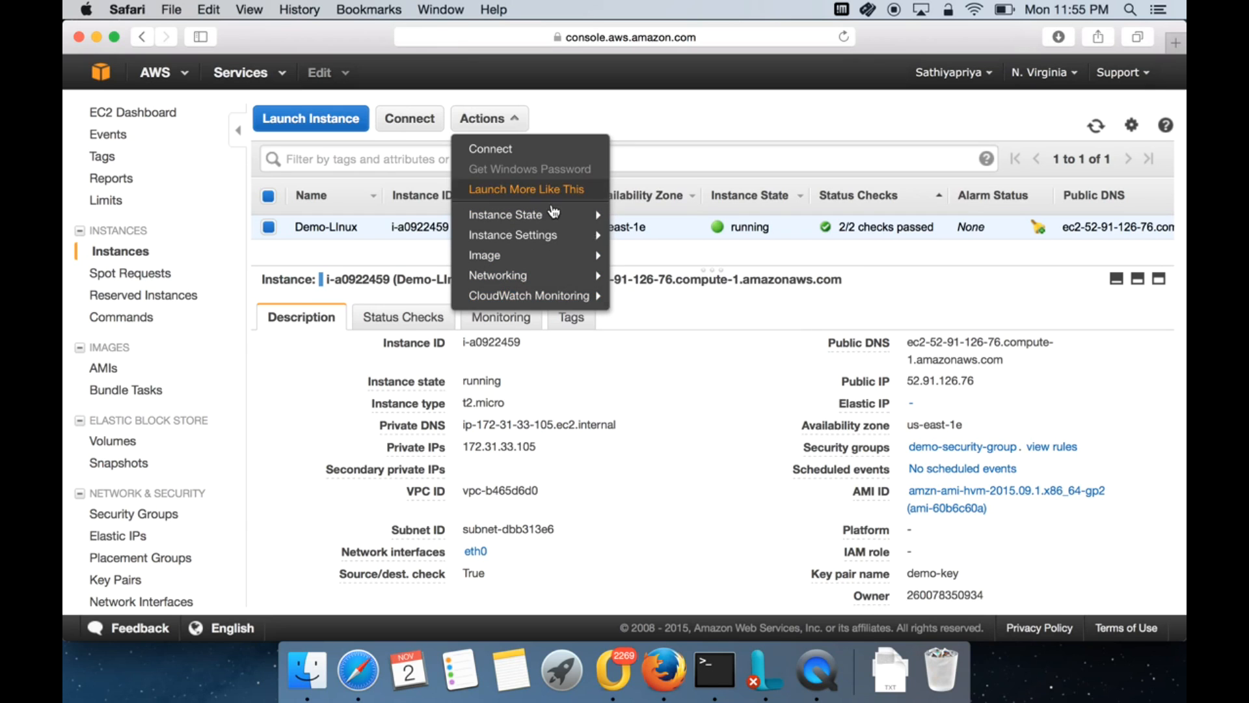
left_click(668, 509)
scroll(668, 511, "down", 5)
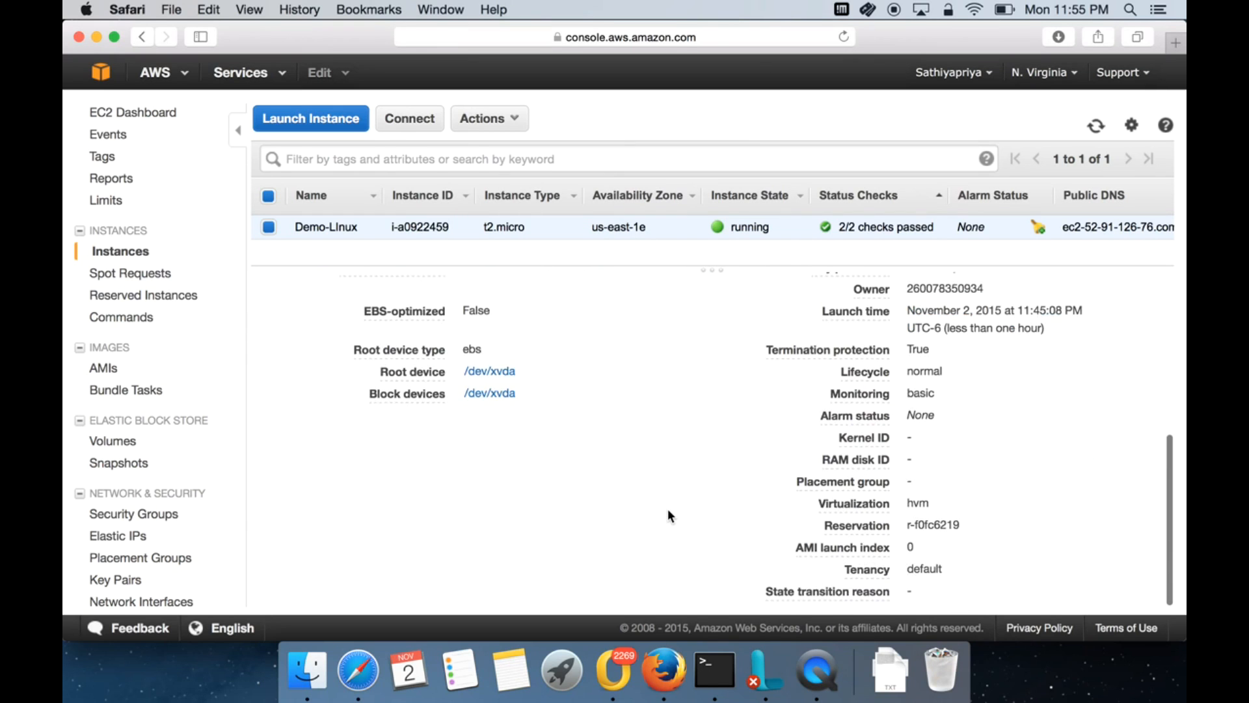
scroll(668, 511, "up", 5)
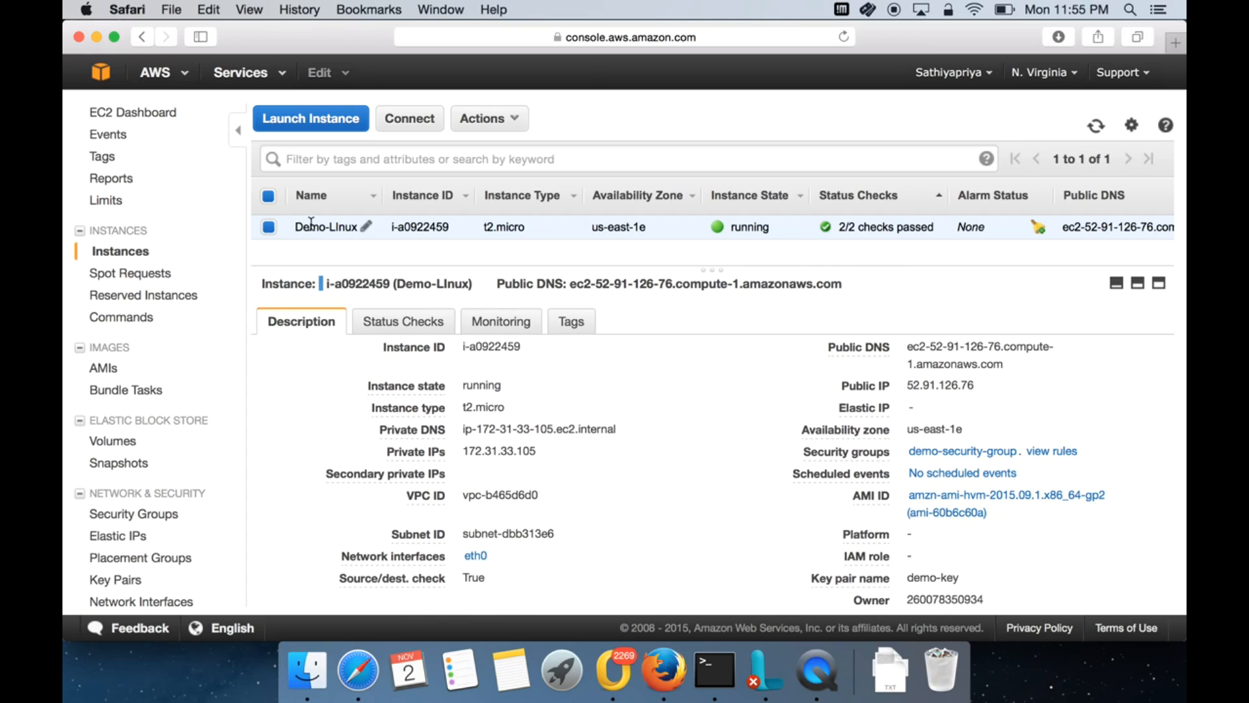
Stop the running Demo-LInux instance and confirm the stop
left_click(498, 124)
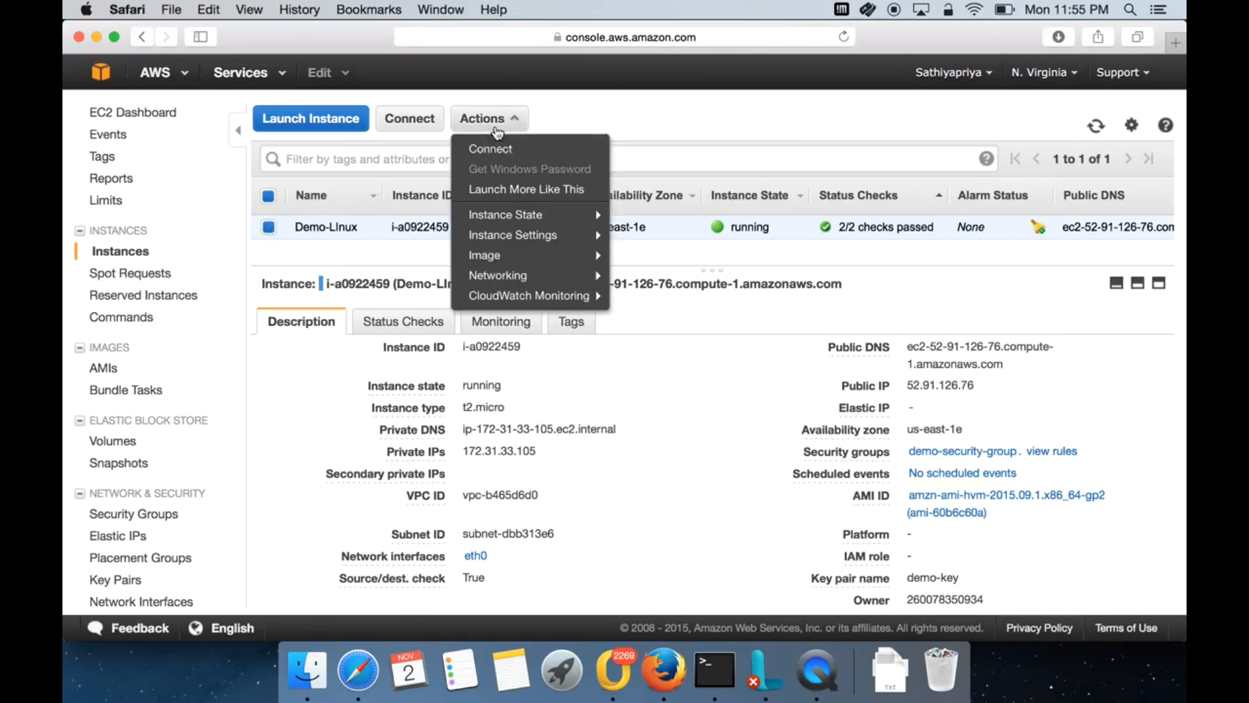
mouse_move(537, 217)
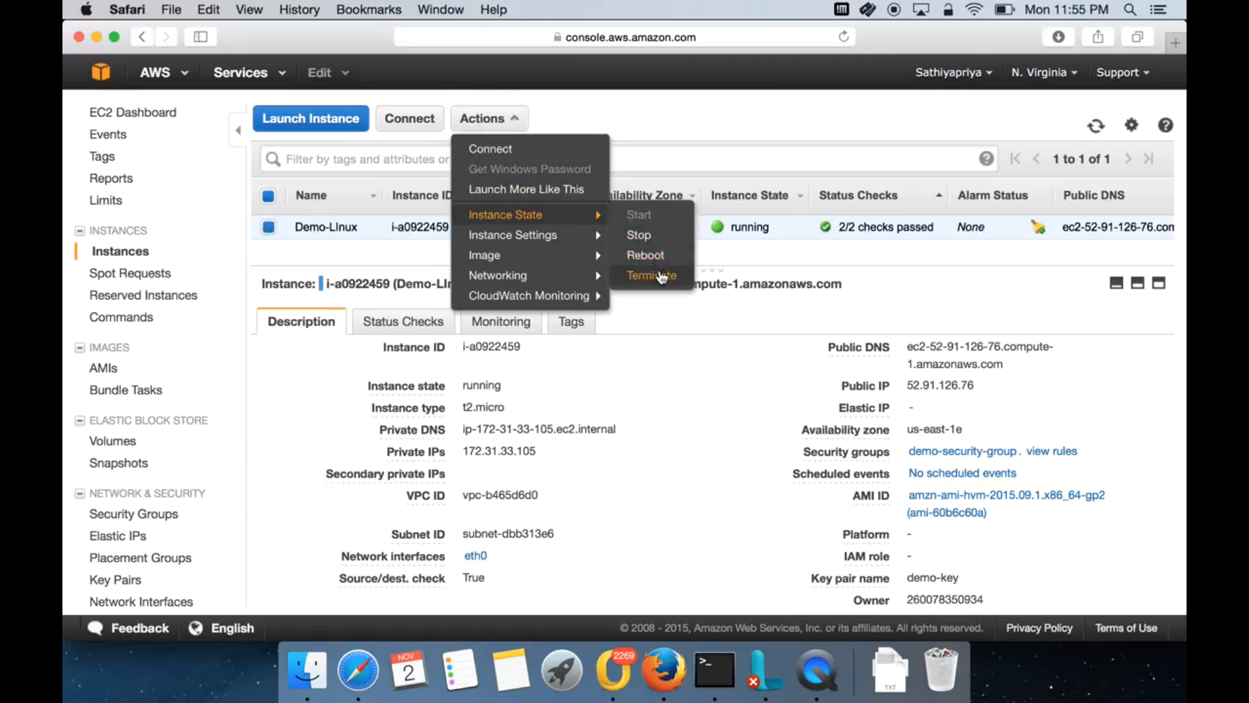
left_click(651, 235)
left_click(795, 449)
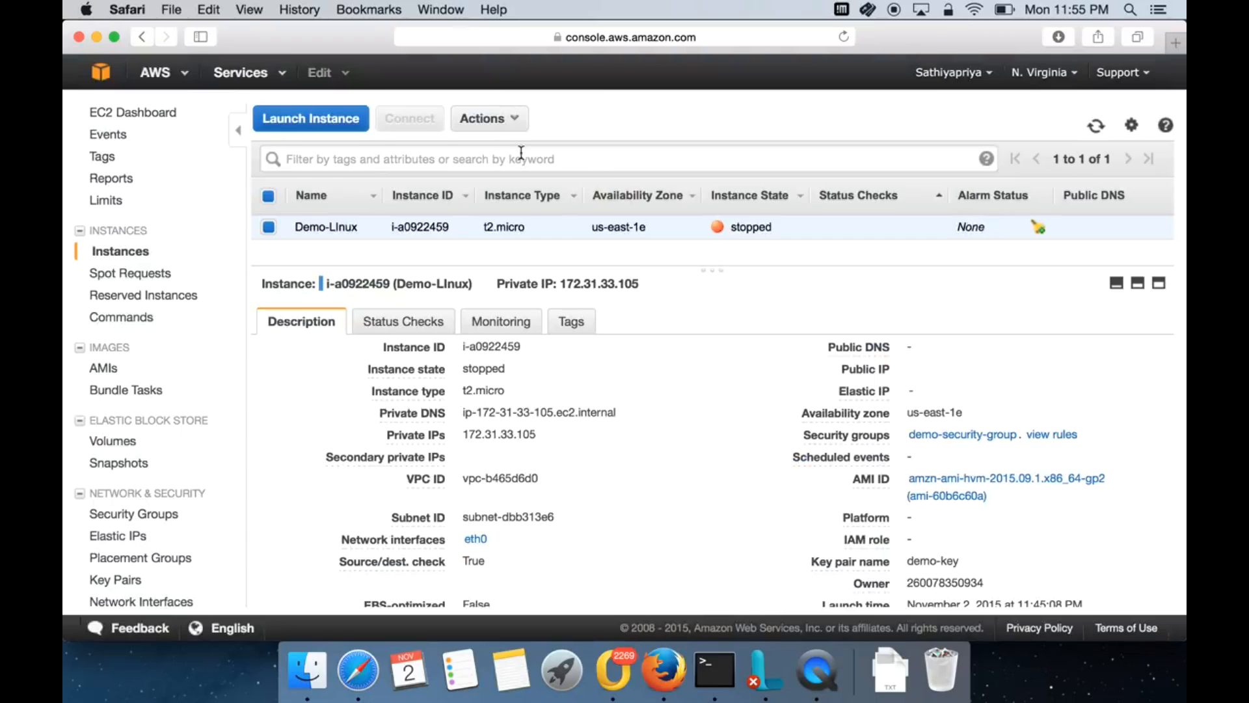
Try to terminate the stopped Demo-LInux instance twice, dismissing the Terminate Instances dialog each time
left_click(509, 123)
mouse_move(549, 212)
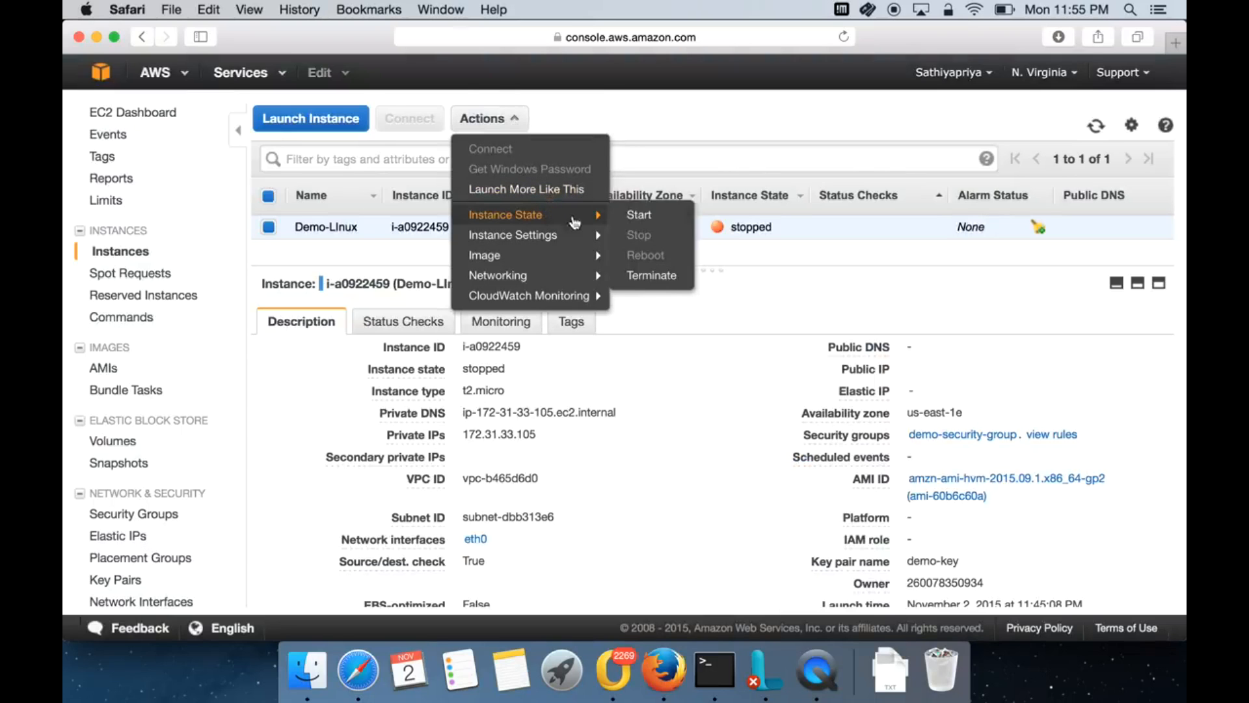
left_click(650, 275)
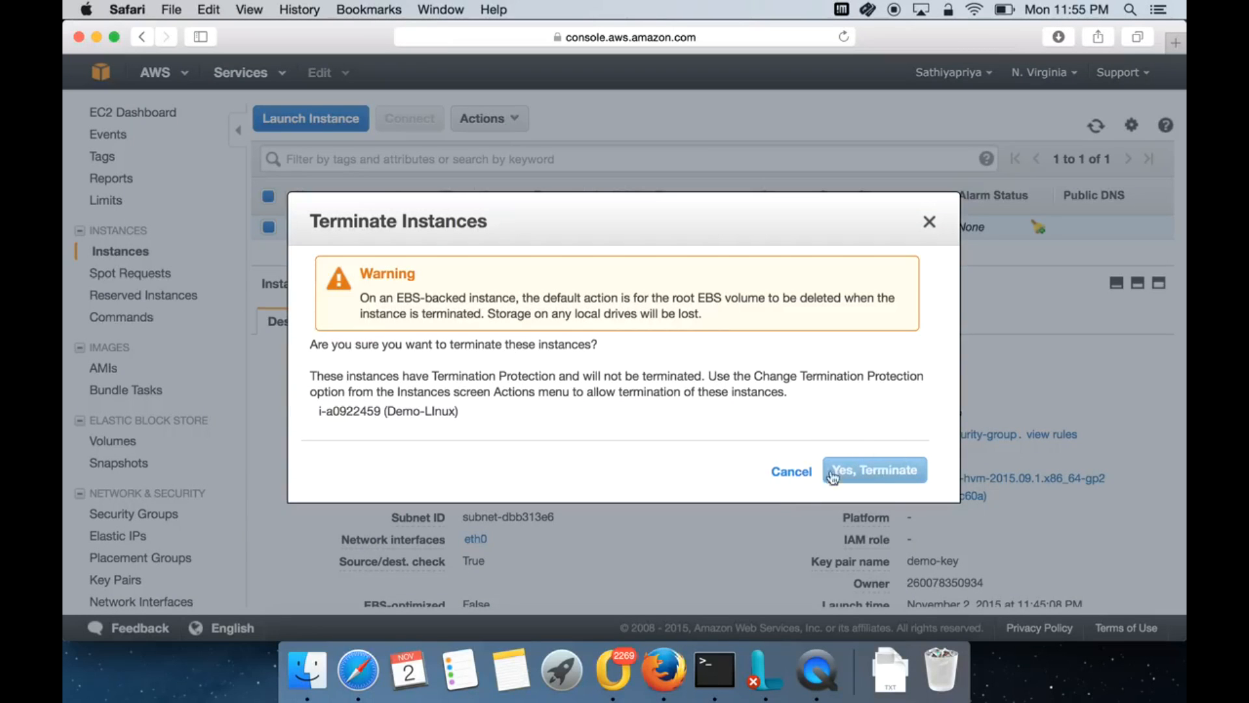
left_click(791, 472)
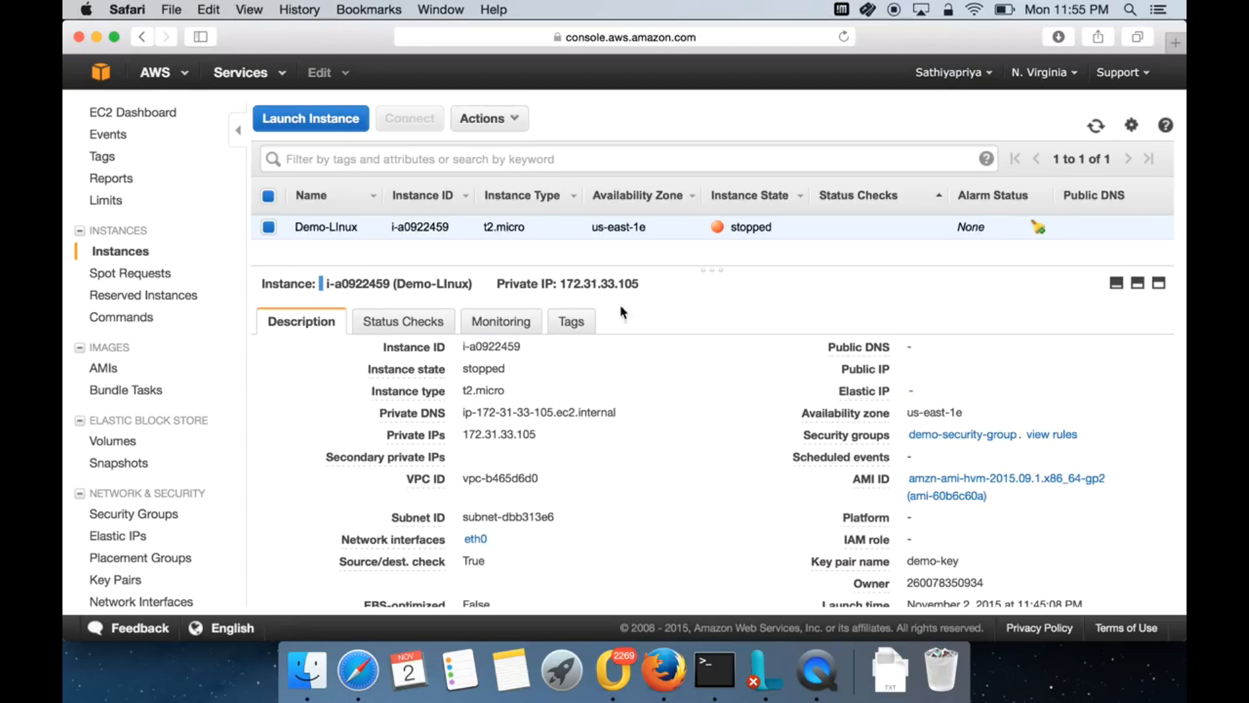
left_click(510, 121)
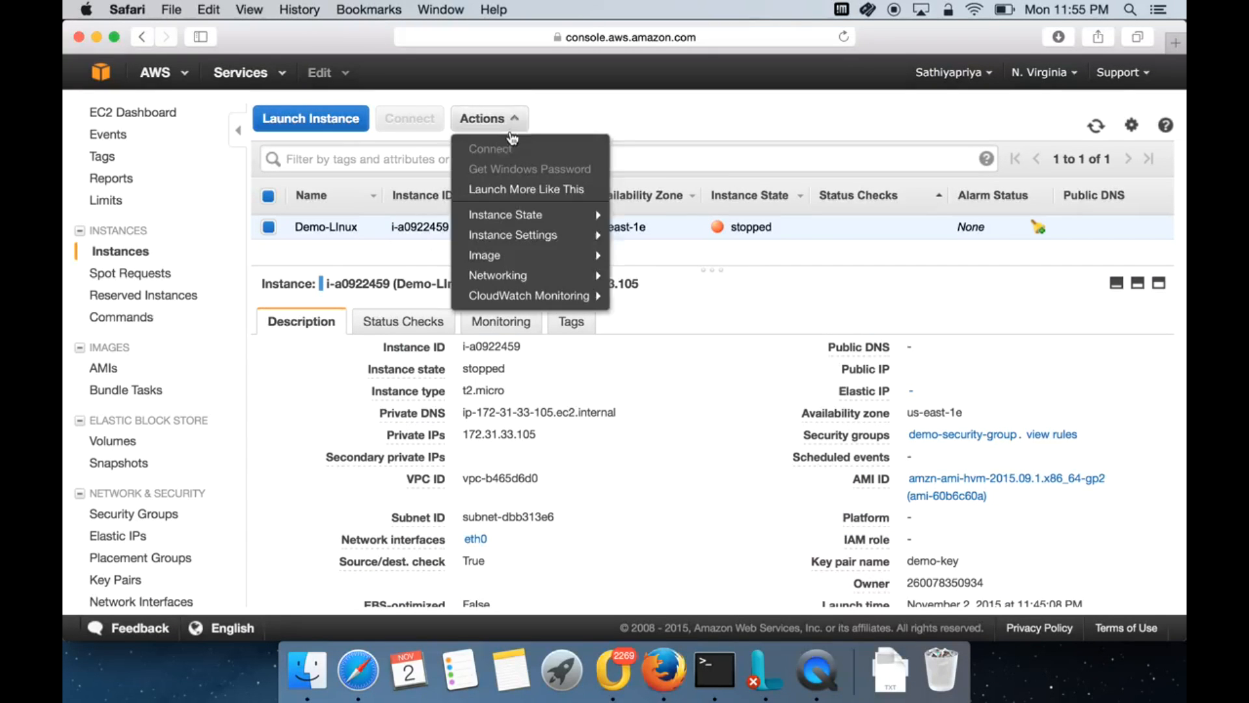
mouse_move(586, 216)
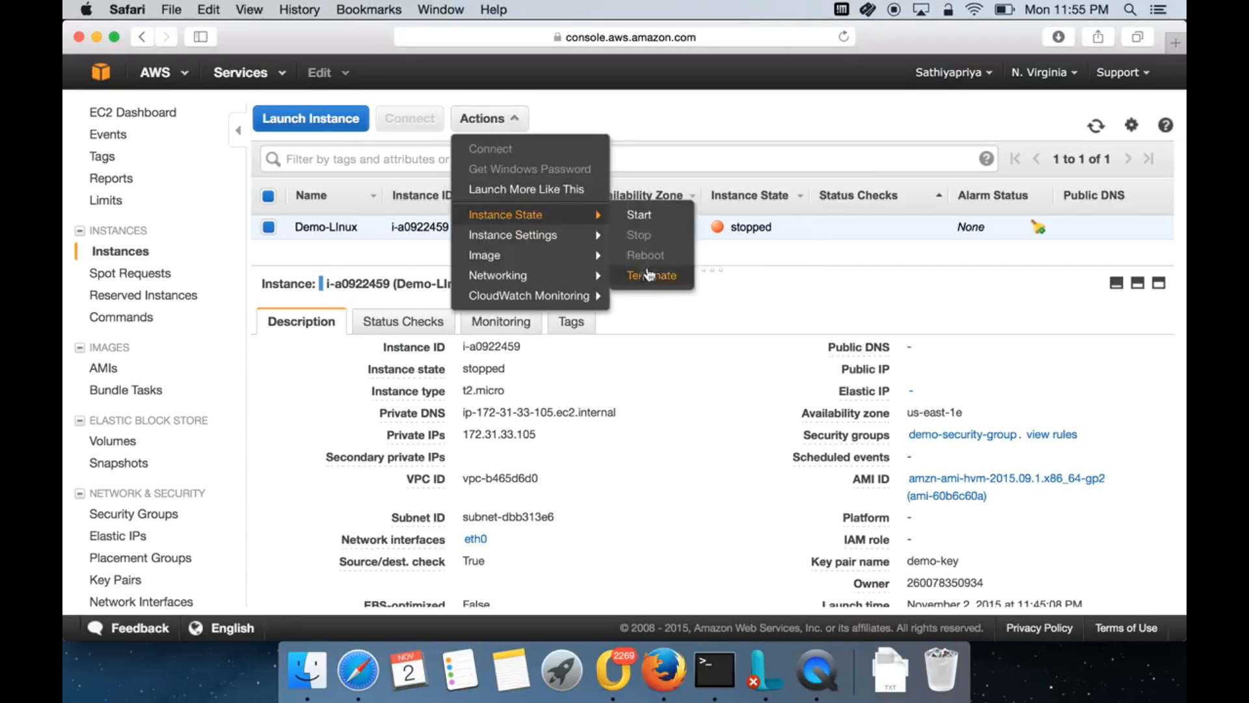
left_click(649, 274)
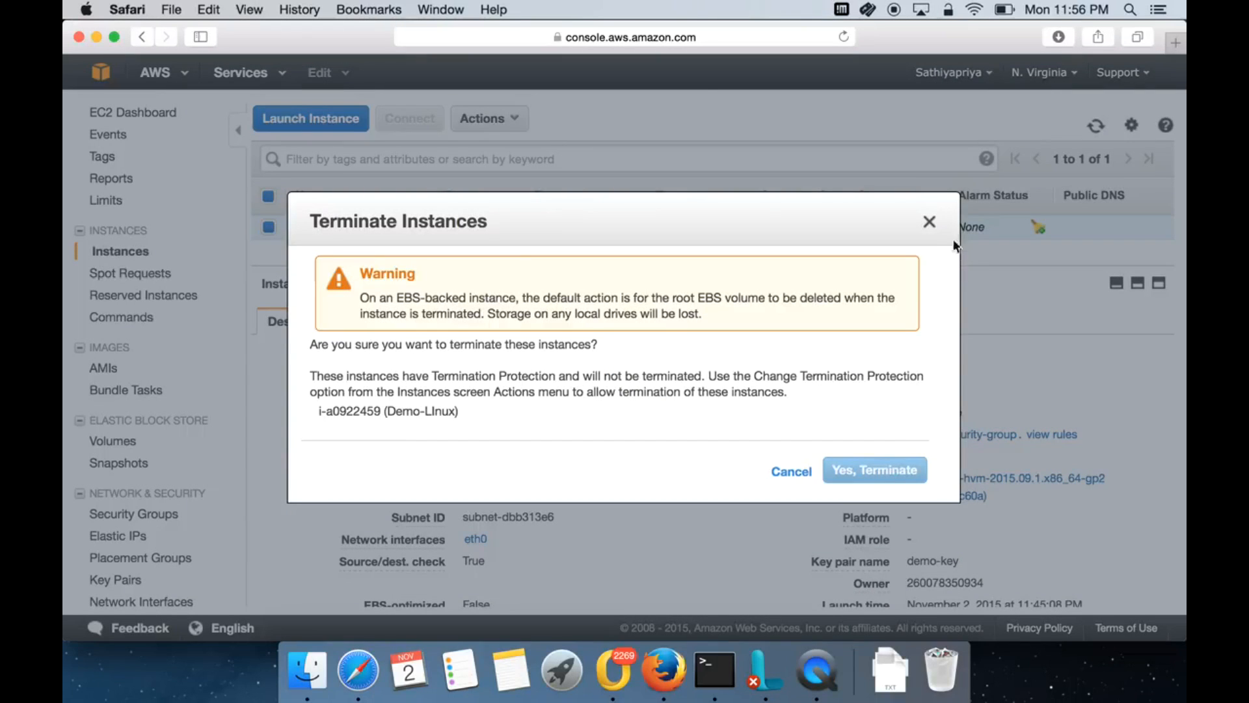
left_click(929, 222)
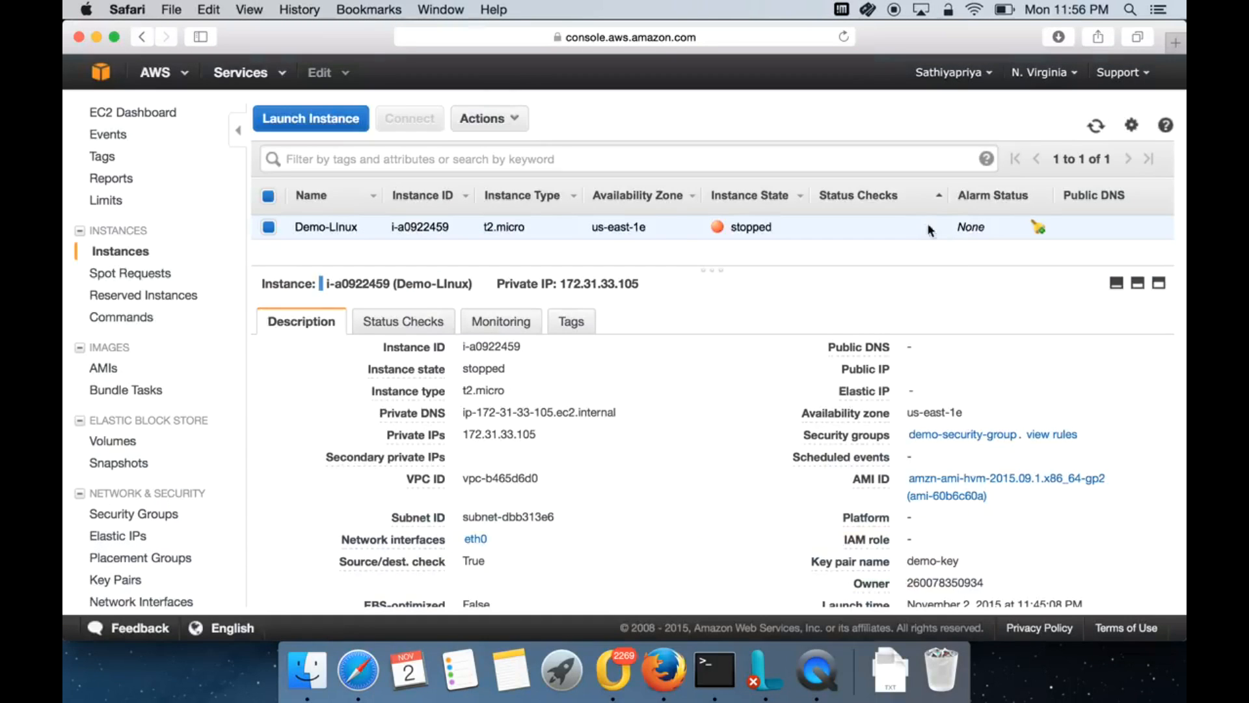
Disable termination protection for the stopped Demo-LInux instance
left_click(513, 129)
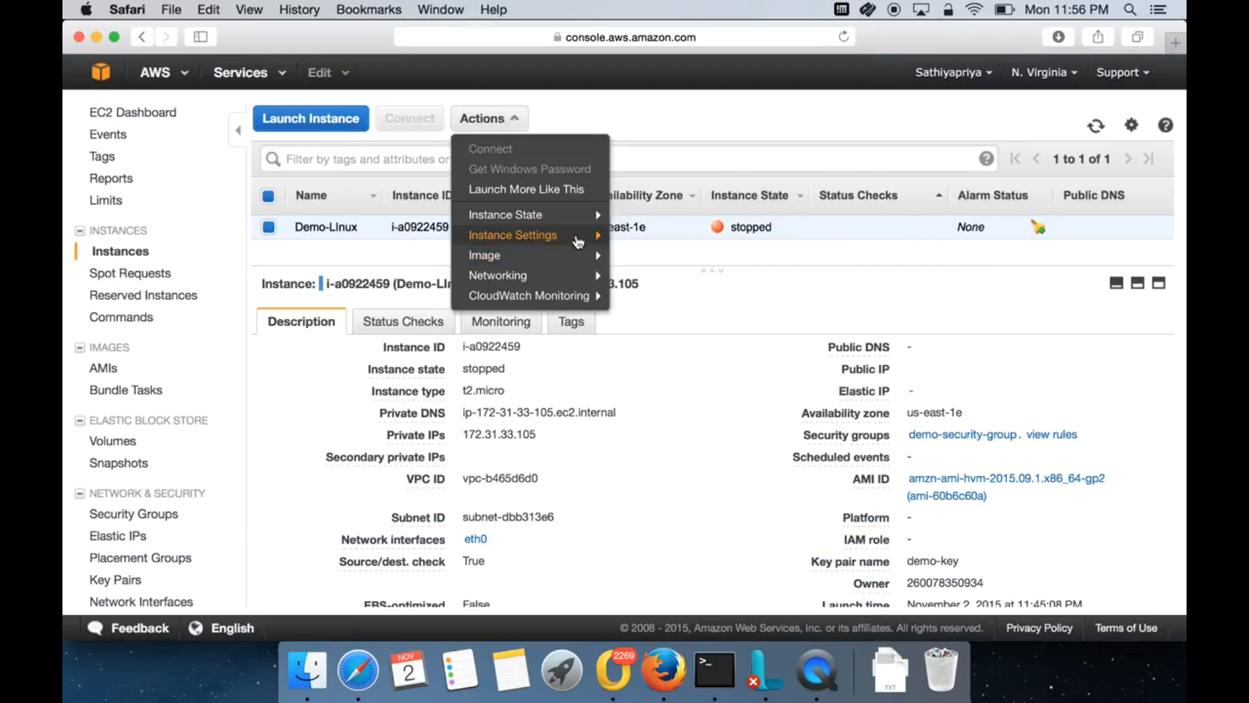
mouse_move(558, 242)
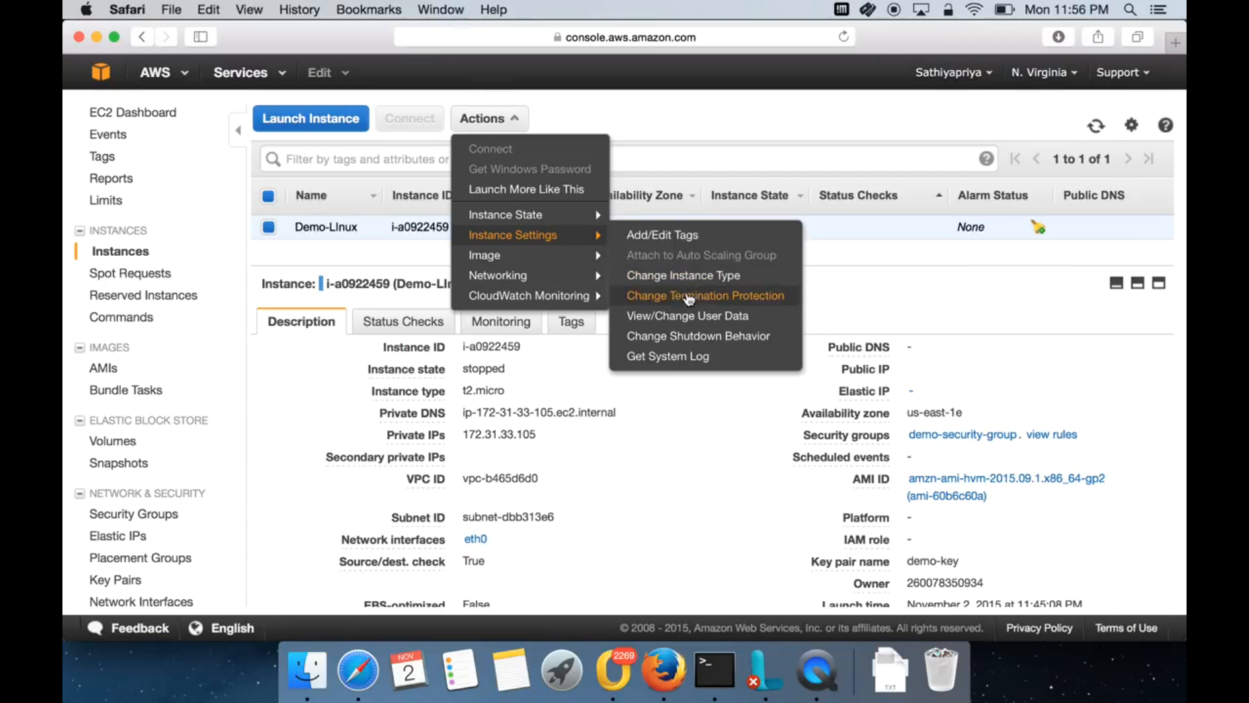
left_click(706, 298)
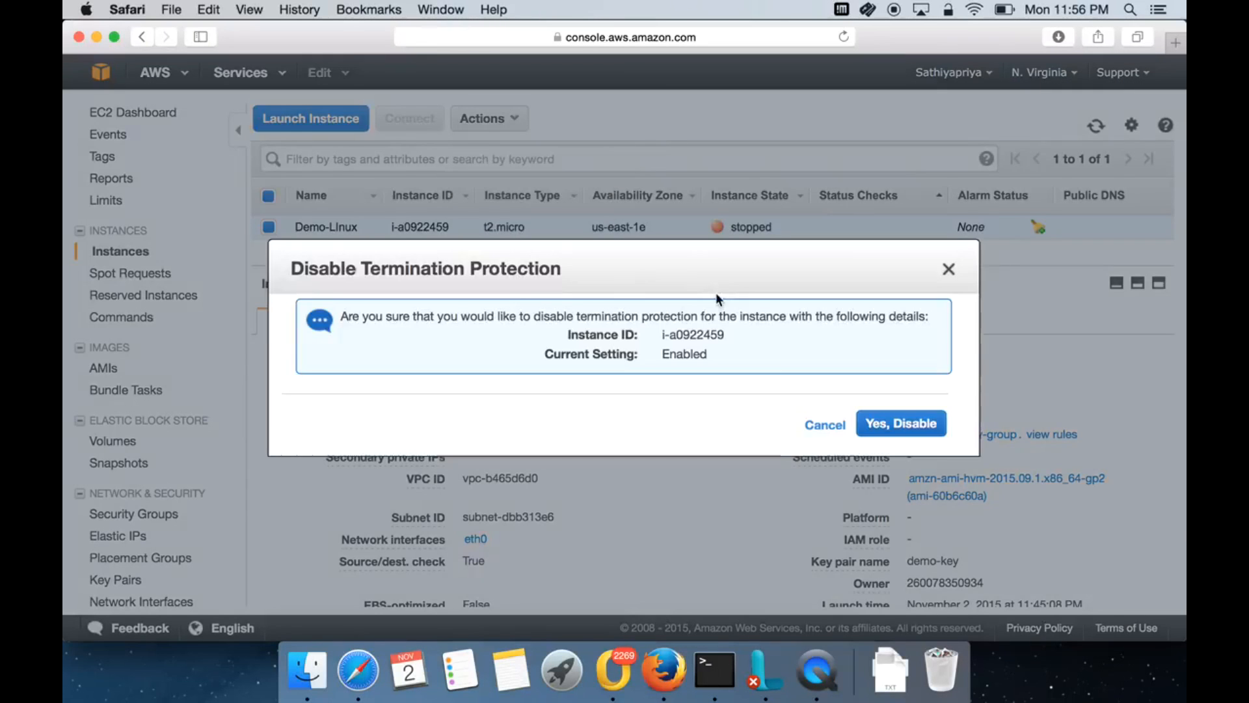
left_click(872, 429)
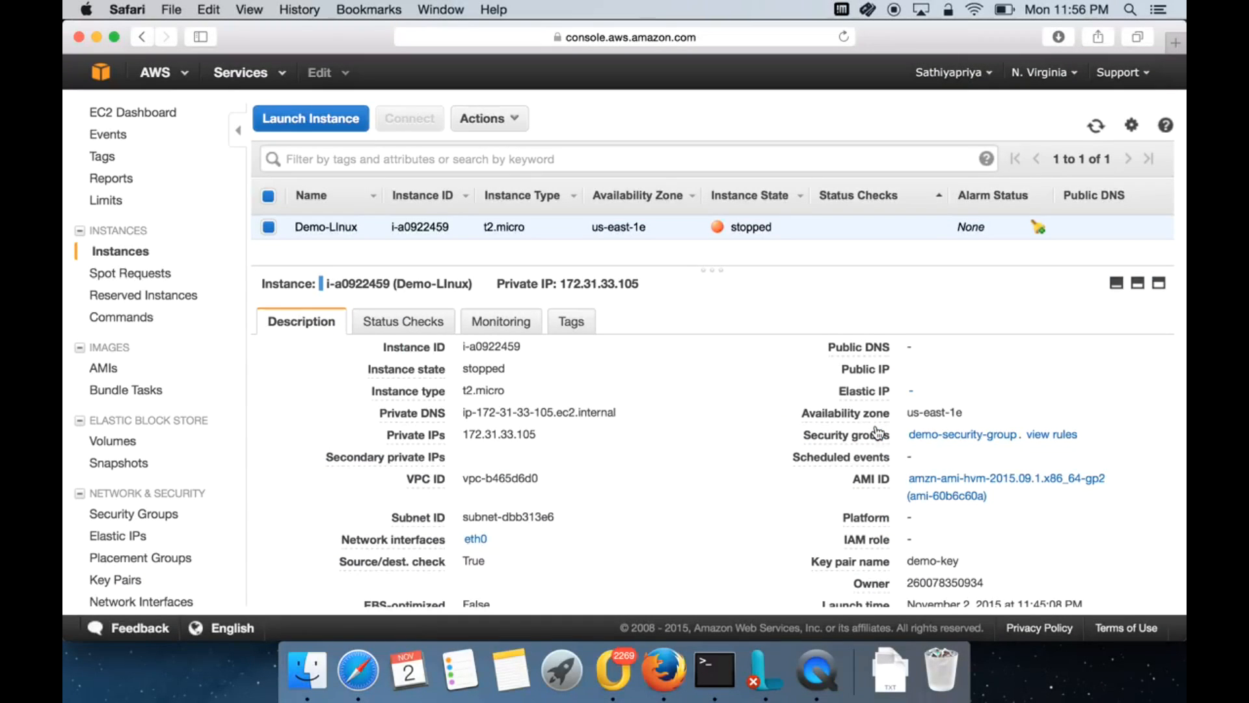
Terminate the Demo-LInux instance, confirm the termination and refresh the instance list to check its state
left_click(498, 124)
mouse_move(545, 218)
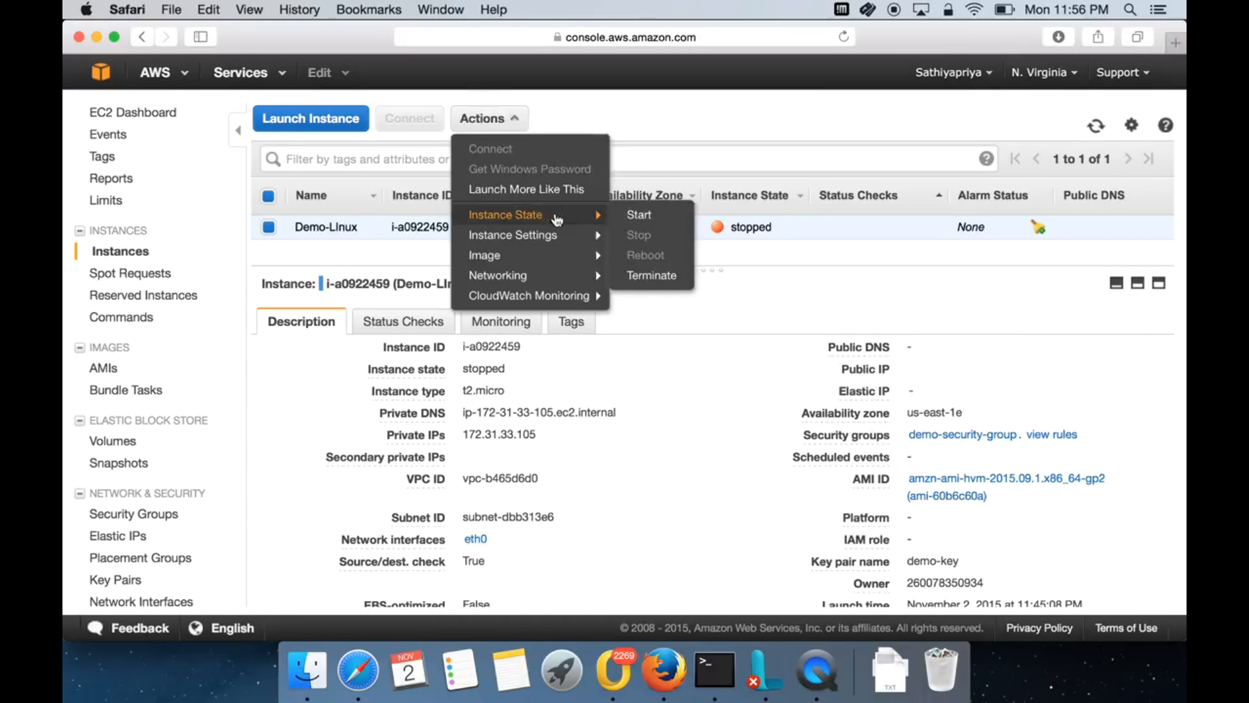
left_click(650, 281)
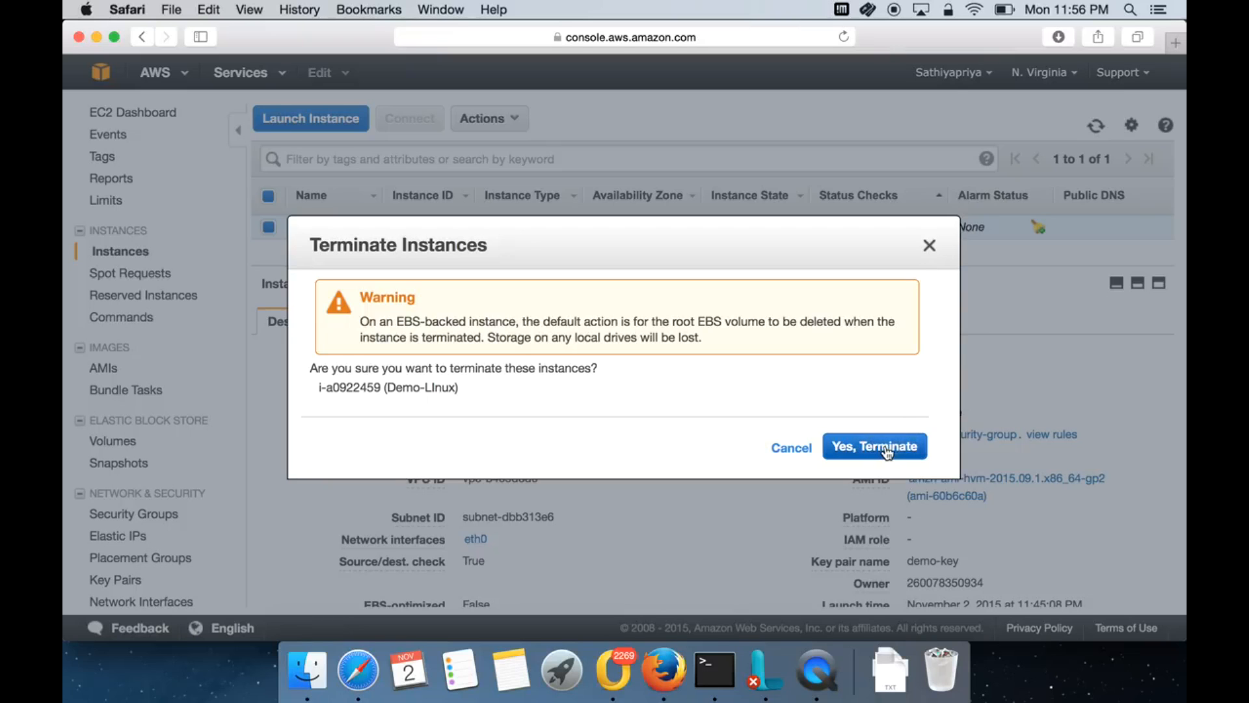
left_click(887, 453)
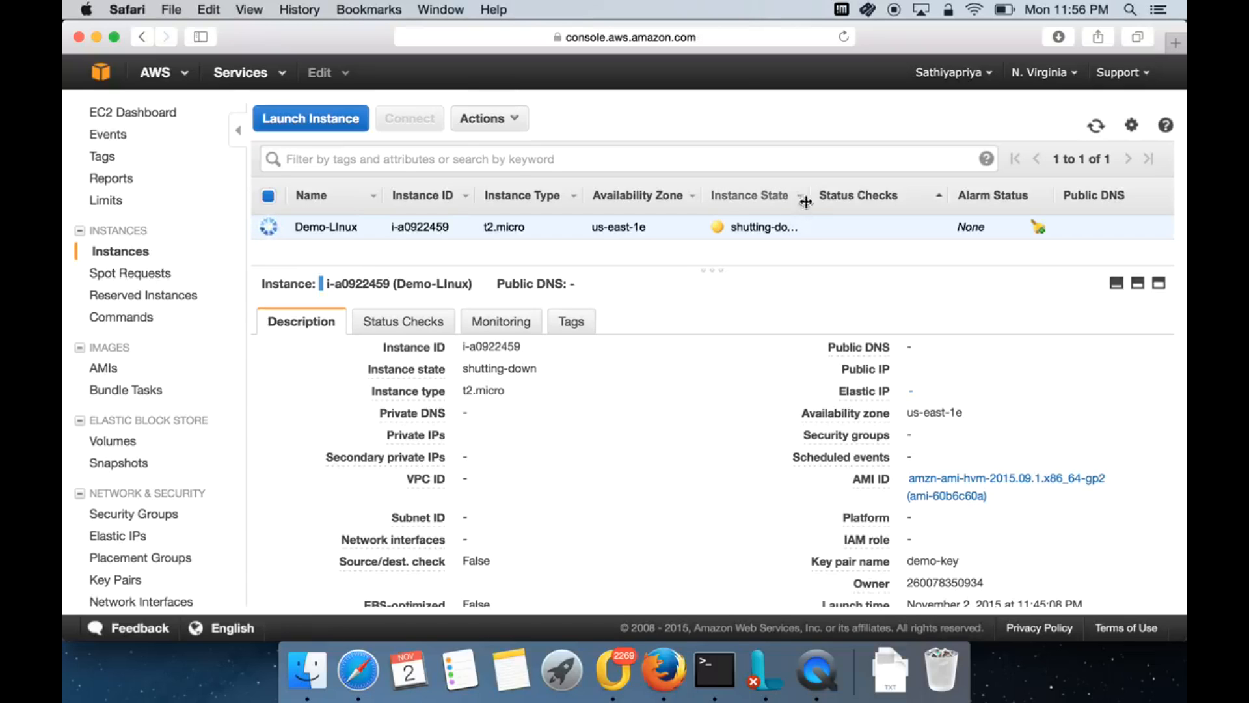
left_click(1097, 128)
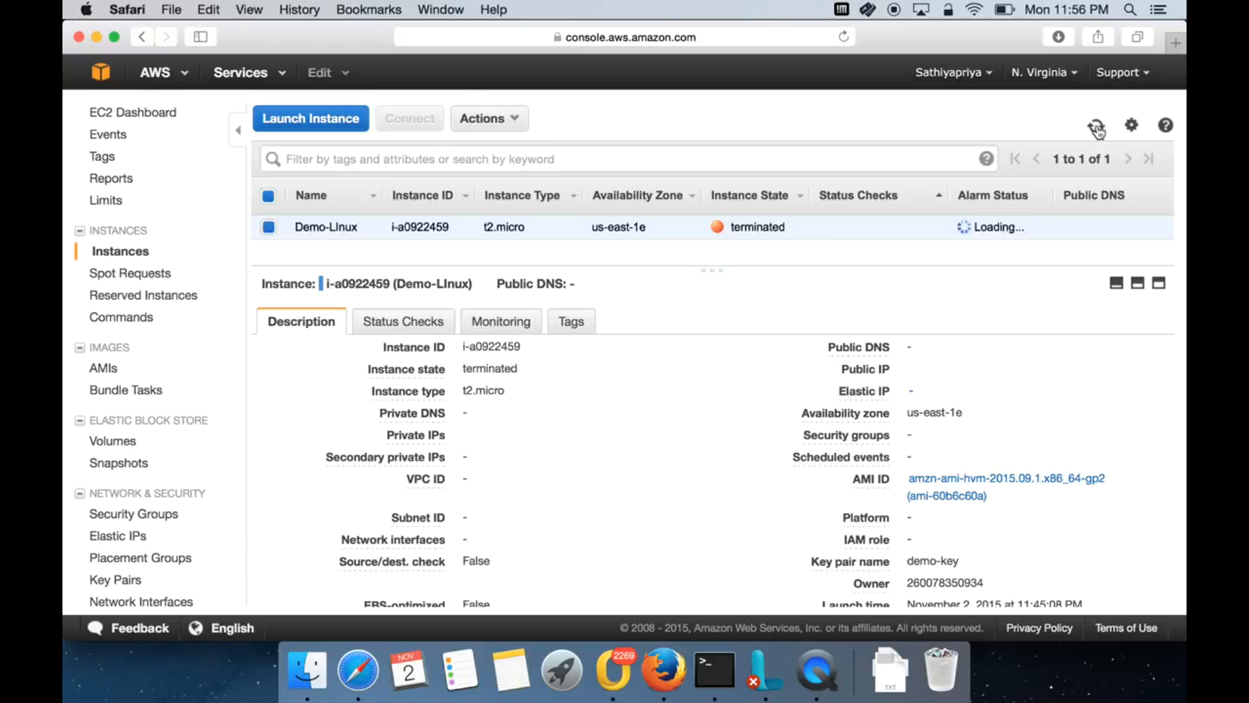
left_click(1097, 125)
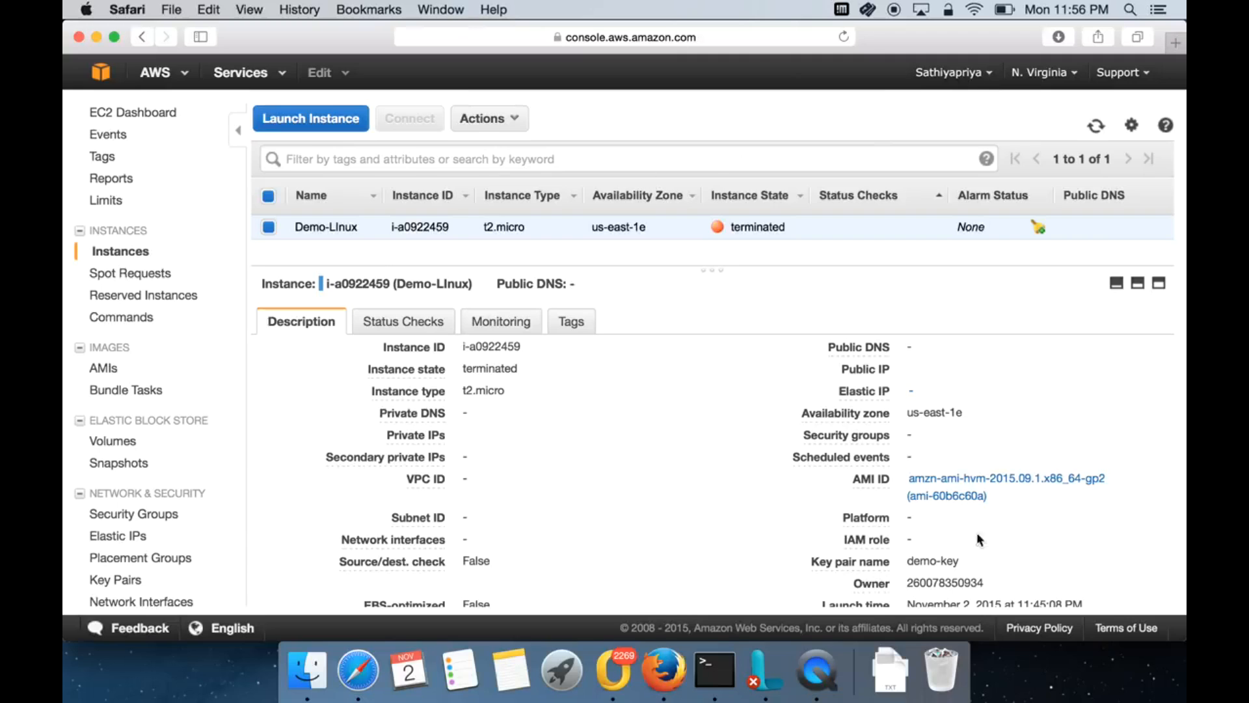
left_click(832, 680)
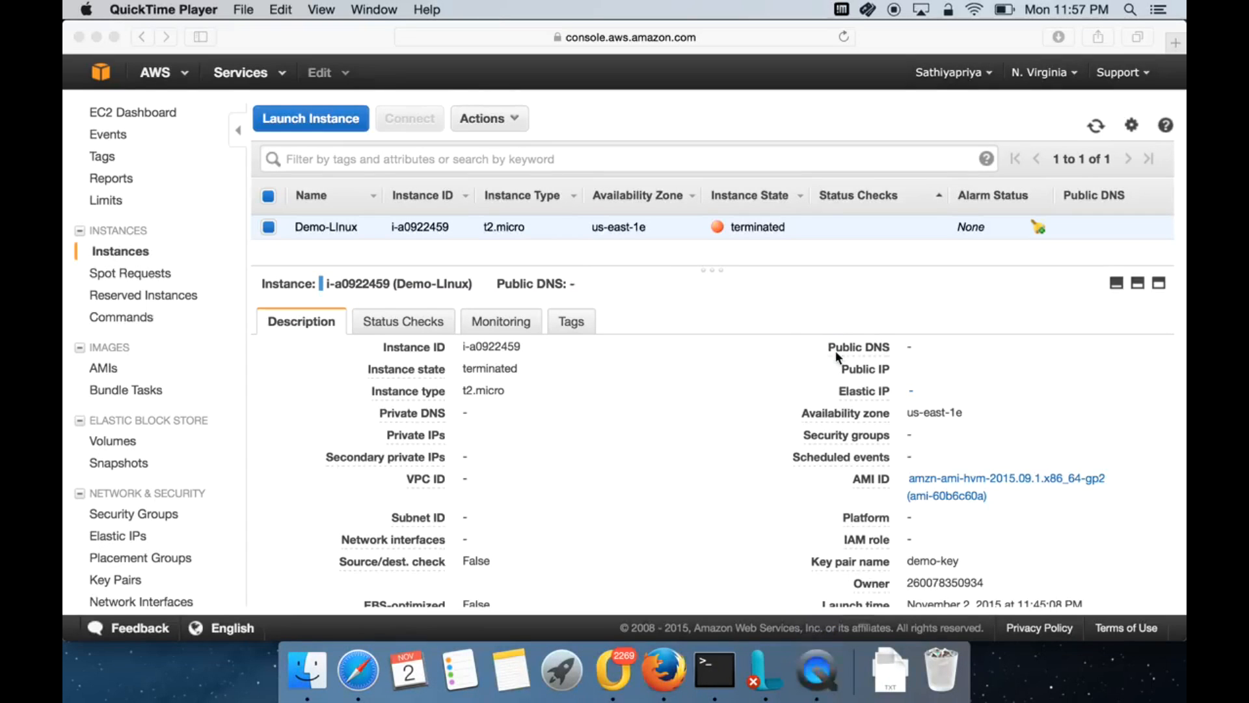
right_click(831, 680)
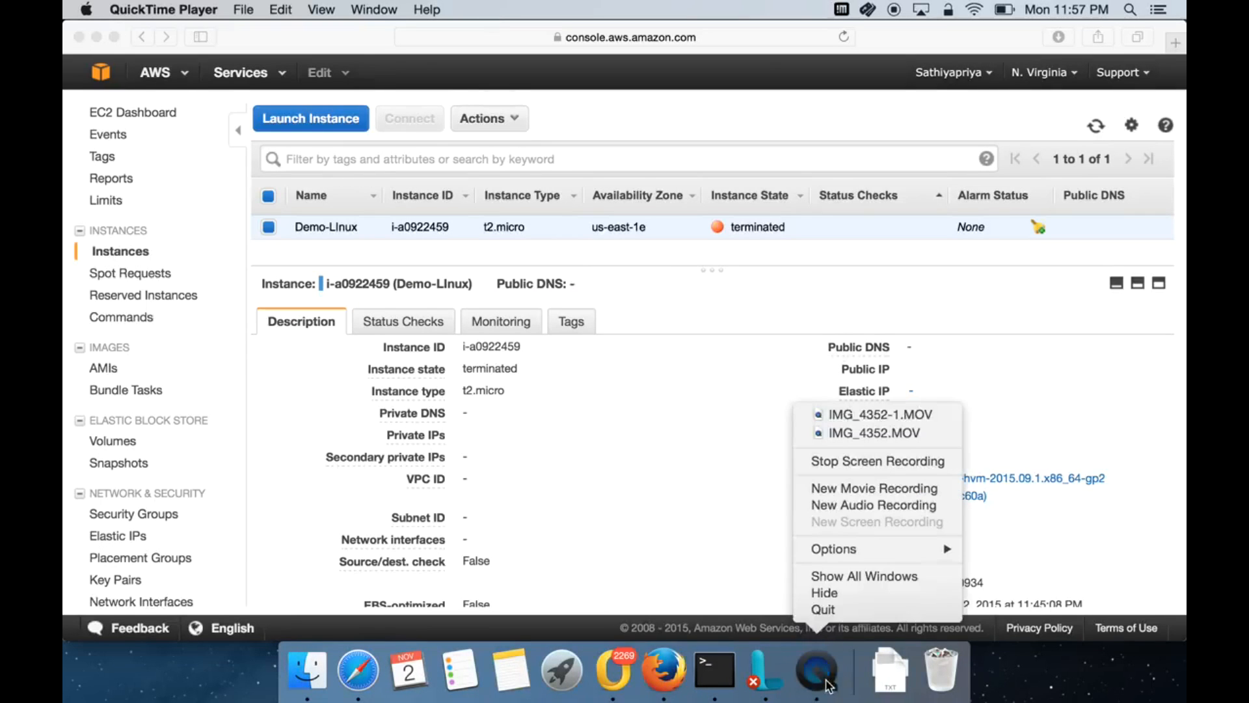